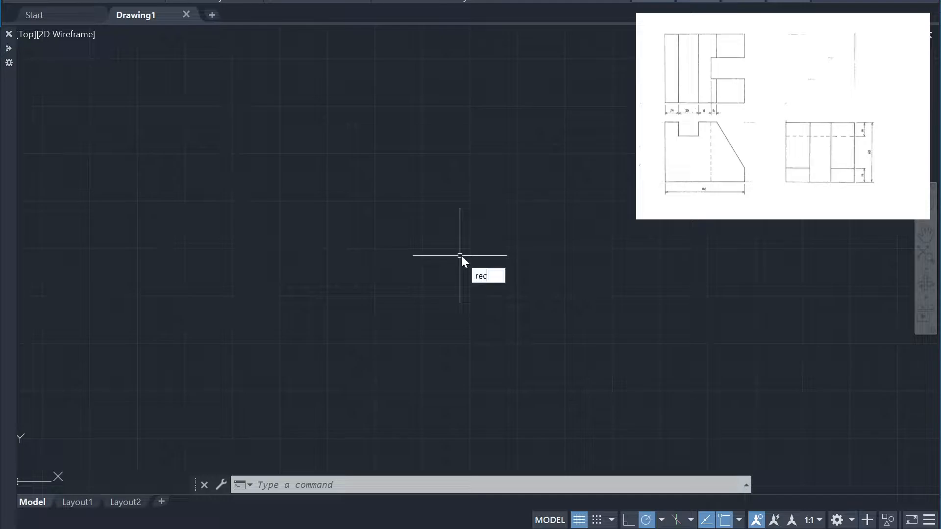
# Draw a 297 by 210 rectangle with its first corner at the origin 0,0 as the sheet outline
pyautogui.press('Return')
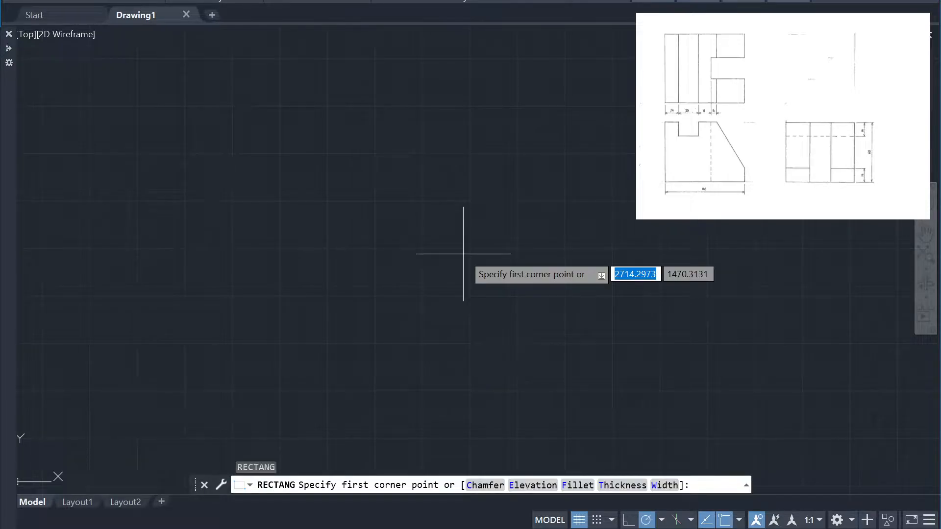
pyautogui.write('0')
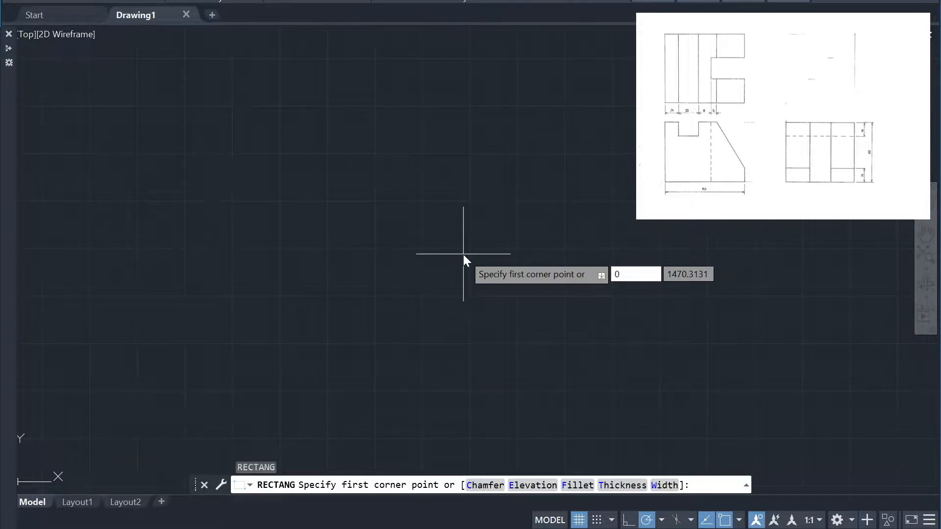
pyautogui.press('Tab')
pyautogui.write('0')
pyautogui.press('Return')
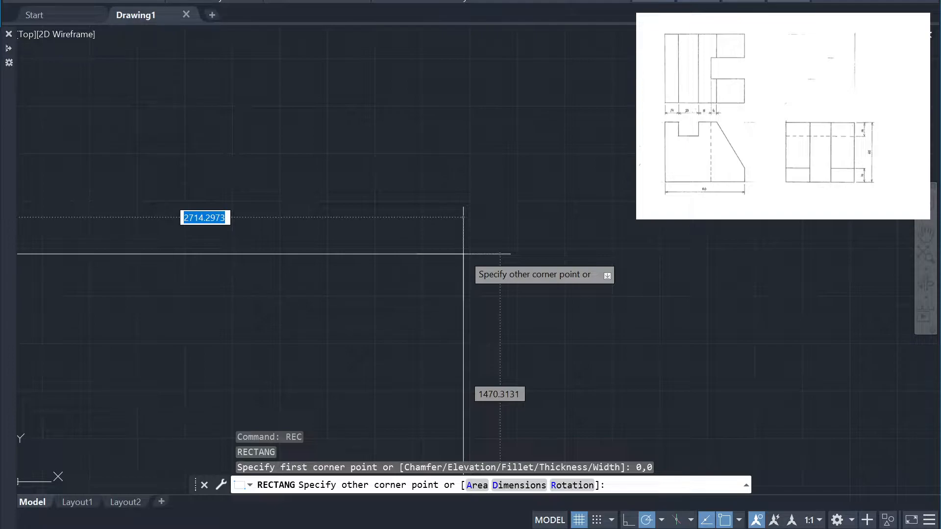
pyautogui.write('29')
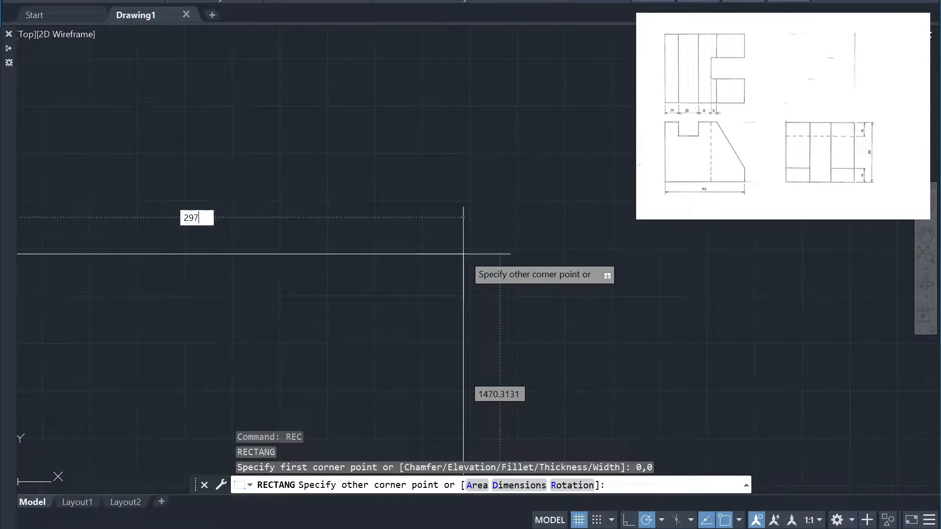
pyautogui.write('7')
pyautogui.press('Tab')
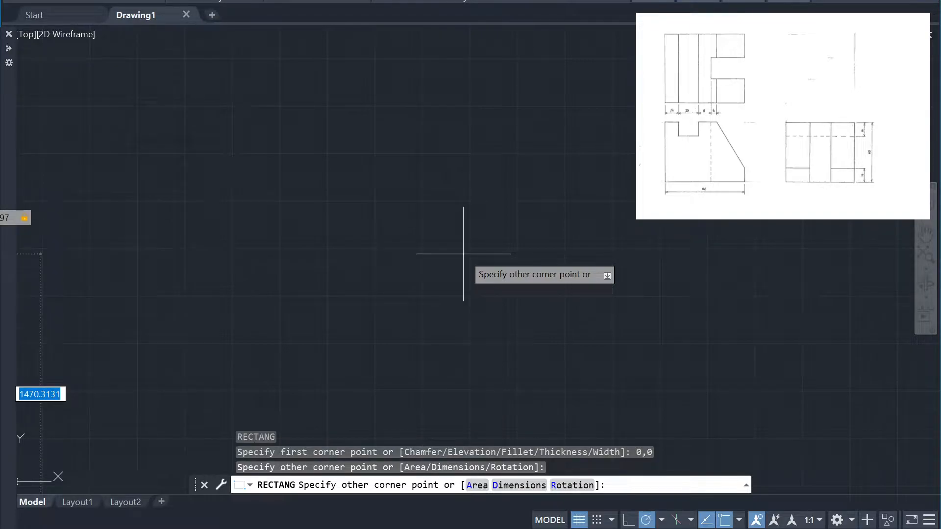
pyautogui.write('21')
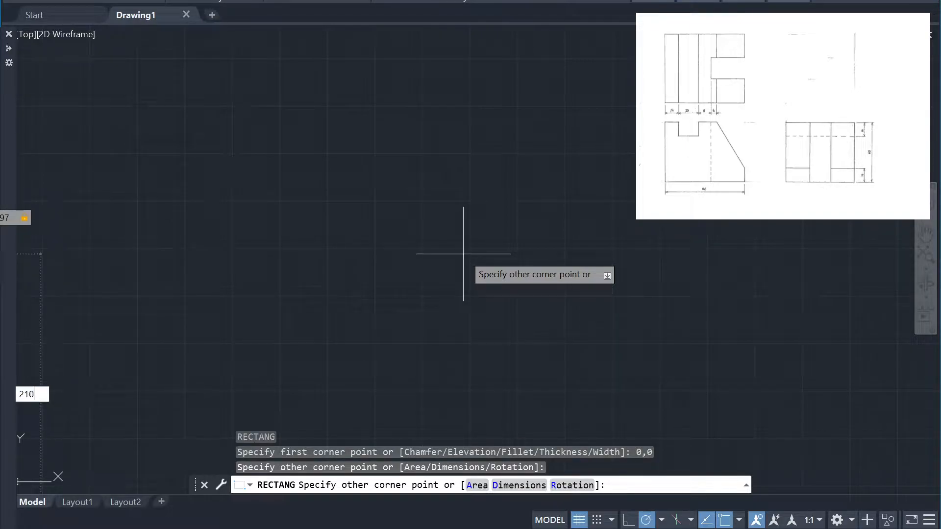
pyautogui.write('0')
pyautogui.press('Return')
# Offset the 297 by 210 sheet rectangle inward by 10 to create the inner border
pyautogui.scroll(-6, 471, 253)
pyautogui.scroll(5, 327, 316)
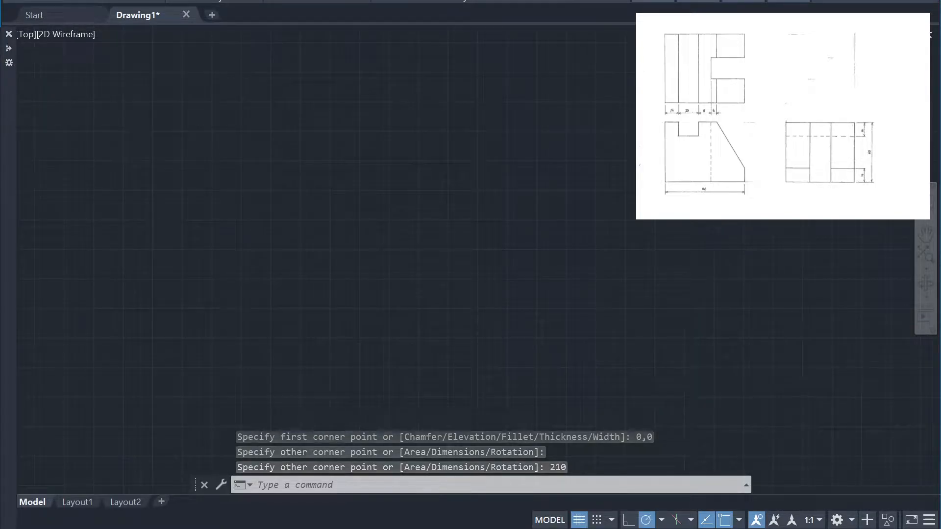
pyautogui.write('z')
pyautogui.press('Return')
pyautogui.write('e')
pyautogui.press('Return')
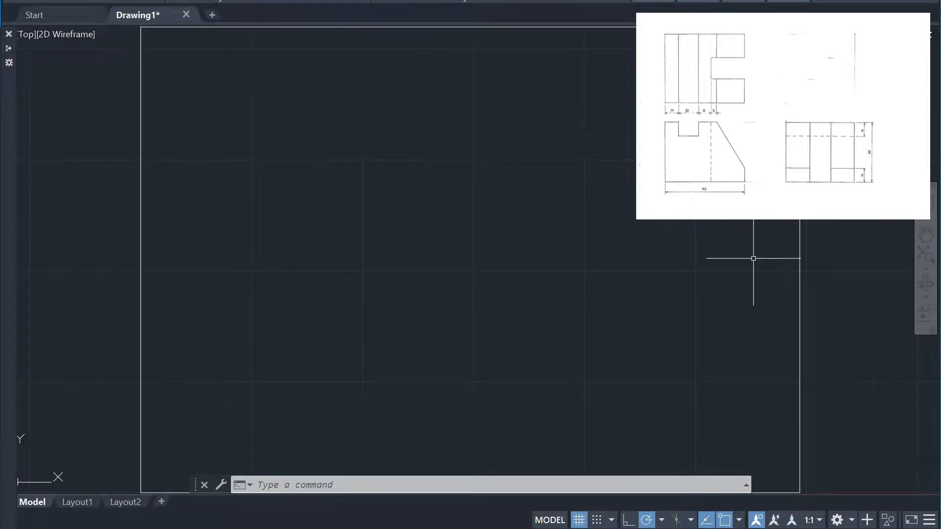
pyautogui.write('off')
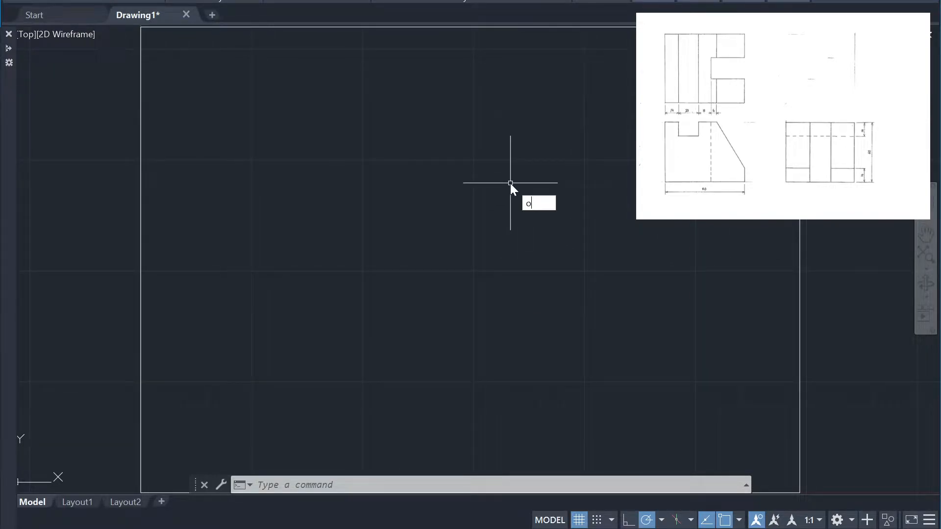
pyautogui.press('Return')
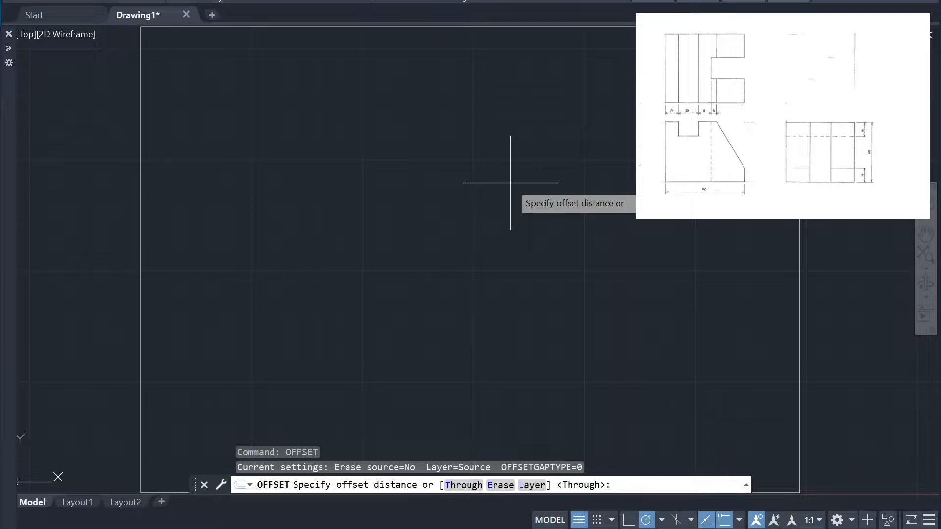
pyautogui.write('10')
pyautogui.press('Return')
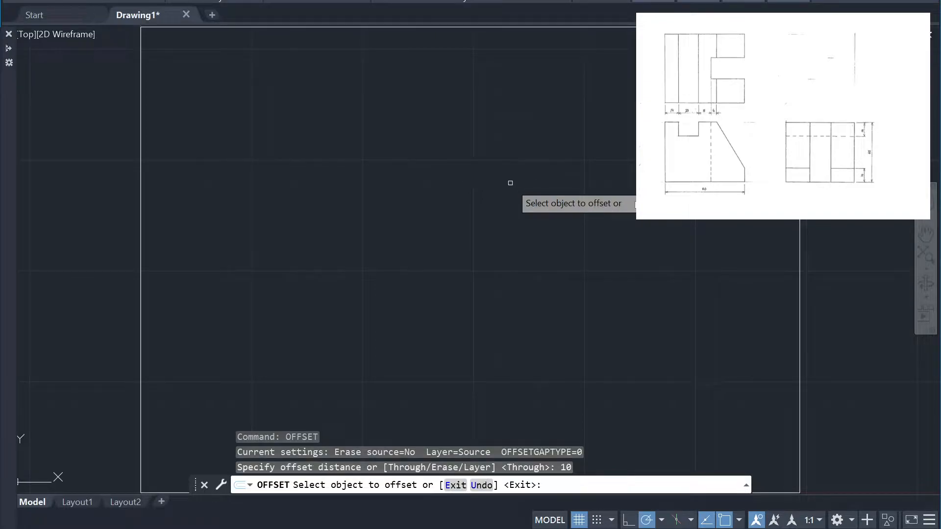
pyautogui.click(802, 231)
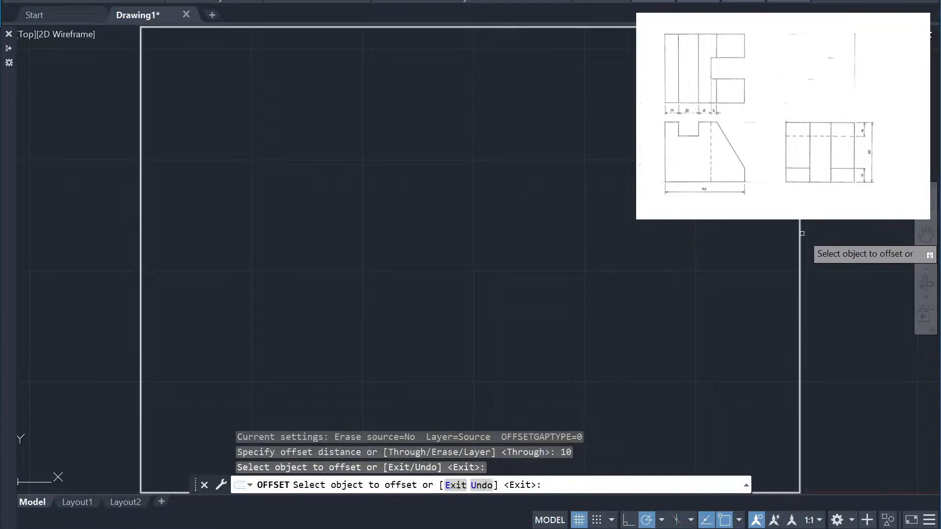
pyautogui.click(798, 226)
pyautogui.click(763, 237)
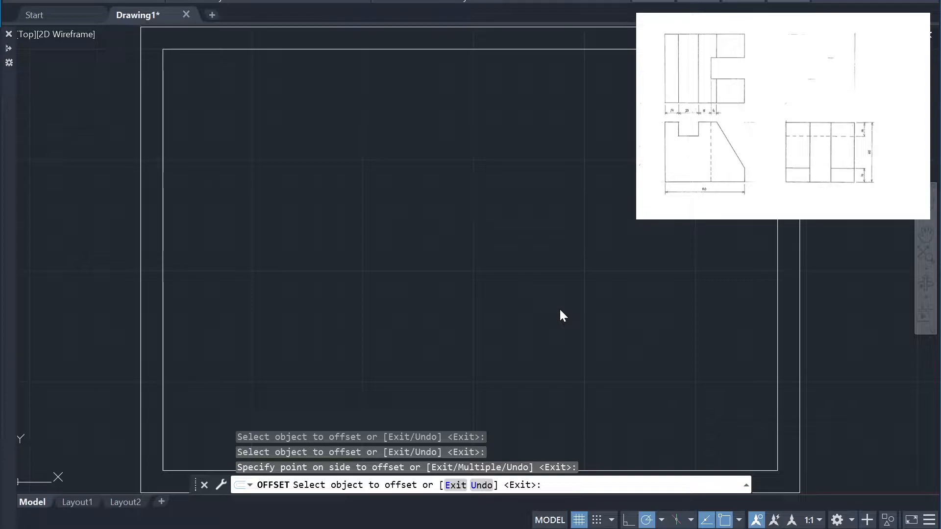
pyautogui.press('Escape')
# Draw an 80 by 56 rectangle in the lower-left area inside the border
pyautogui.write('rec')
pyautogui.press('Return')
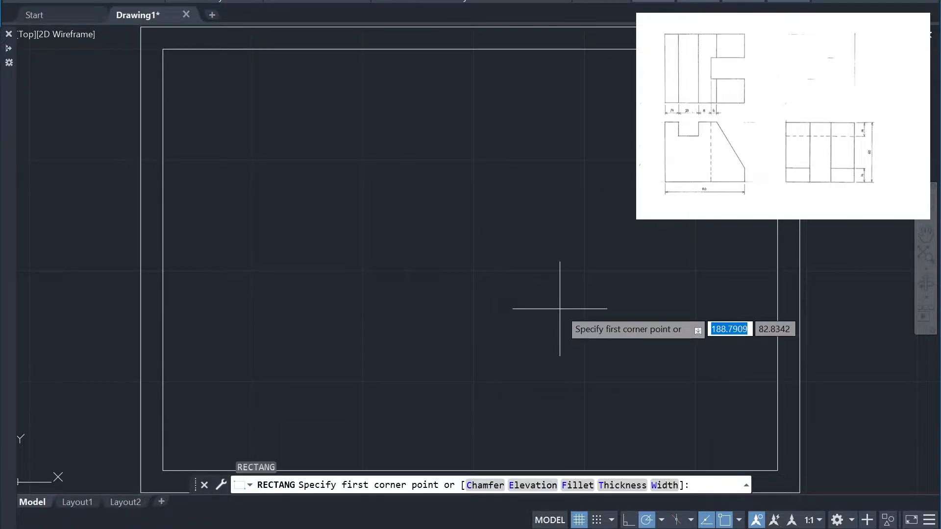
pyautogui.click(223, 405)
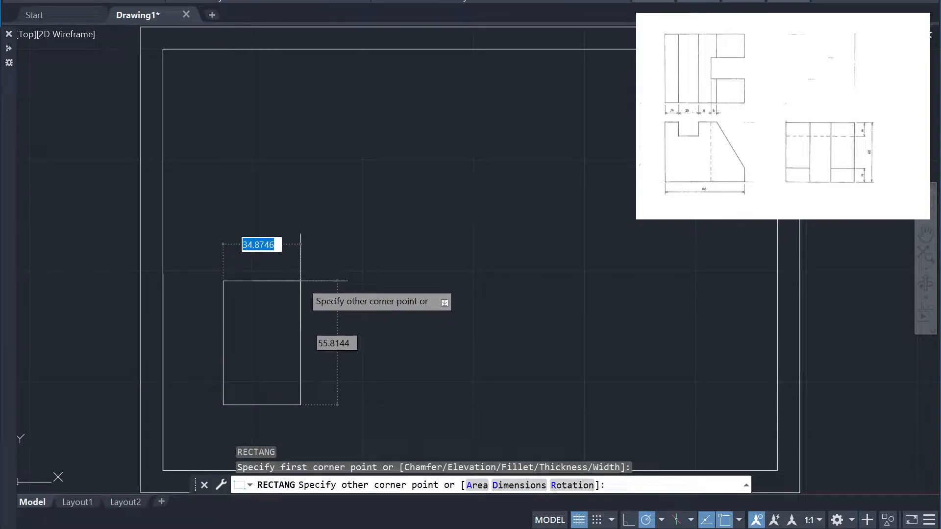
pyautogui.write('80')
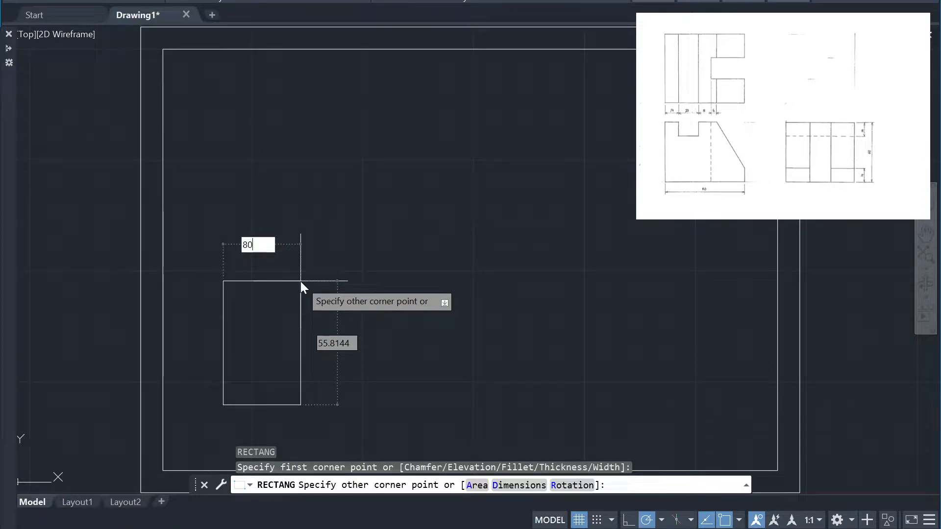
pyautogui.press('Tab')
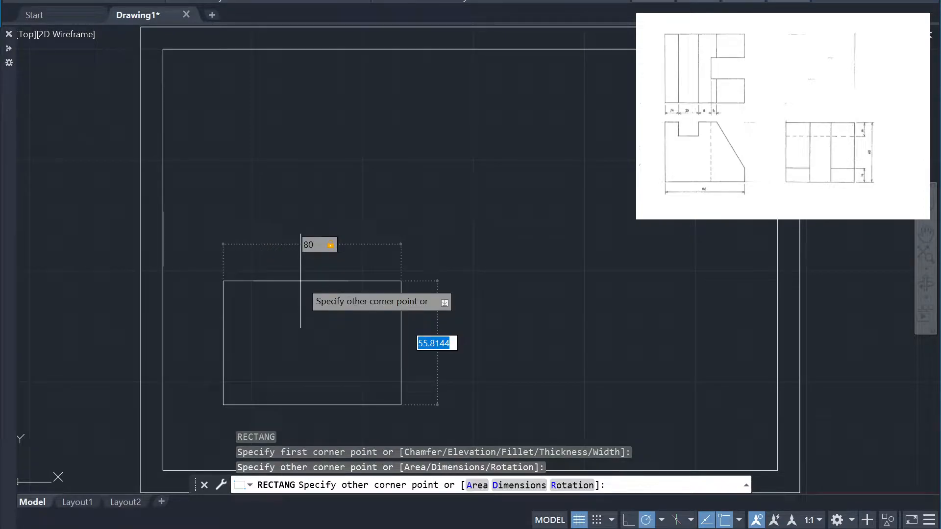
pyautogui.write('56')
pyautogui.press('Return')
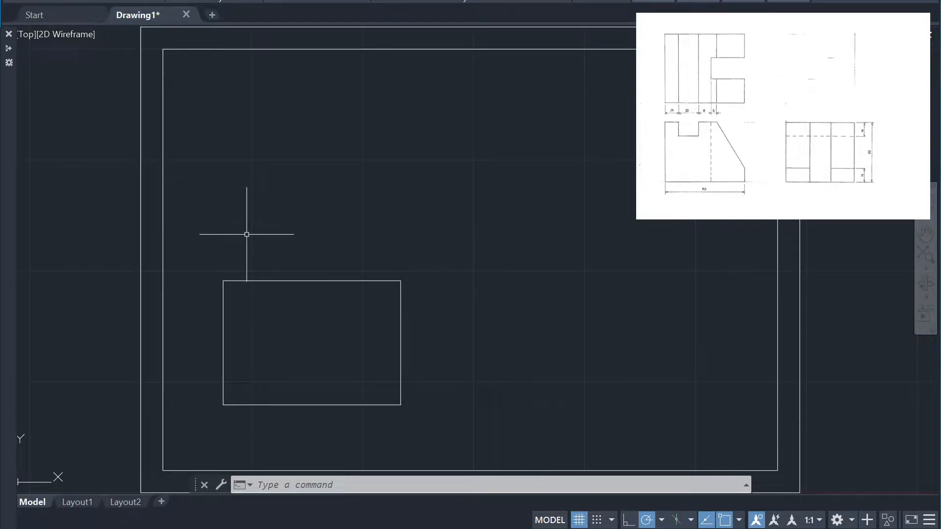
# Draw a 30 by 30 spacing square upward from the upper-left corner of the 80 by 56 rectangle
pyautogui.write('rec')
pyautogui.press('Return')
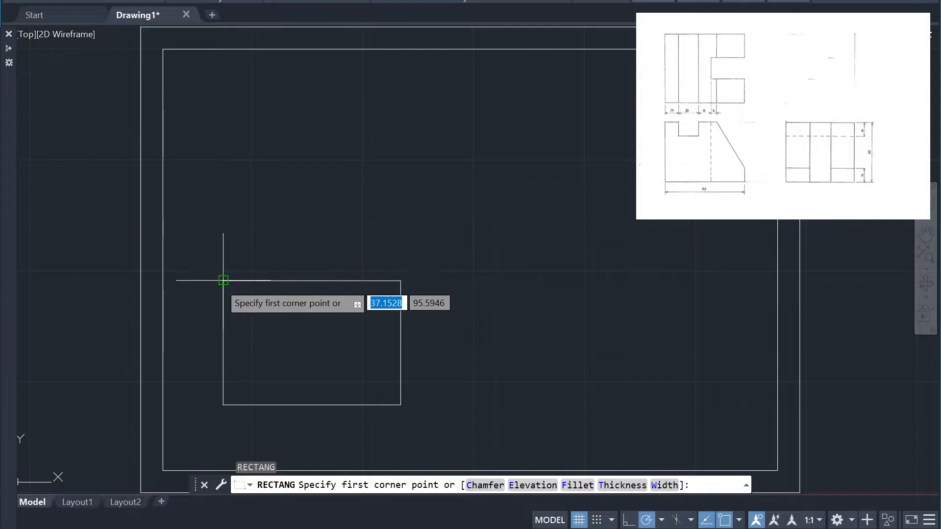
pyautogui.click(223, 280)
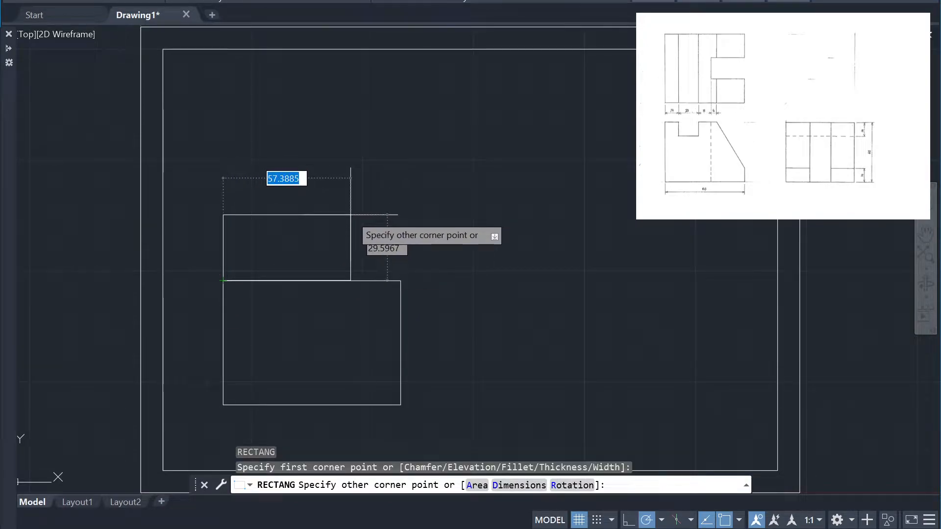
pyautogui.press('BackSpace')
pyautogui.write('30')
pyautogui.press('Tab')
pyautogui.write('30')
pyautogui.press('Return')
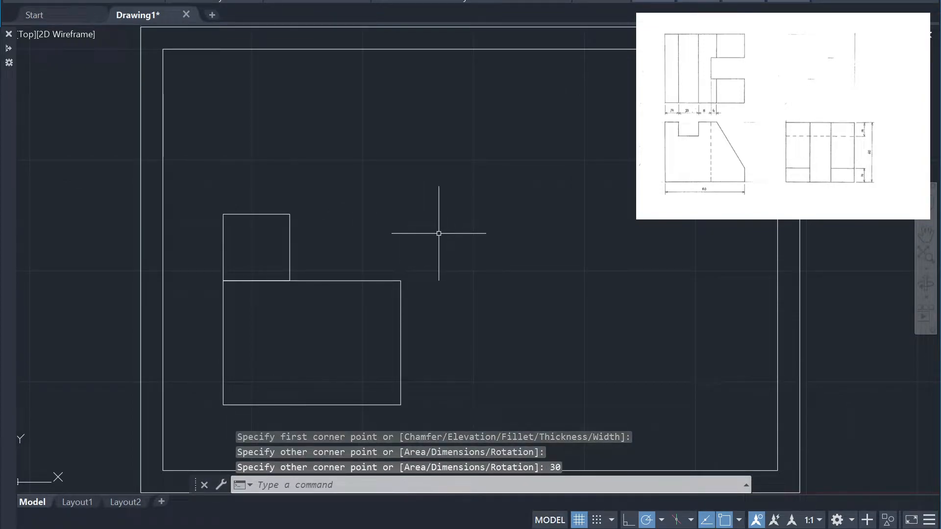
# Draw an 80 by 52 rectangle upward from the upper-left corner of the 30 by 30 square
pyautogui.write('rec')
pyautogui.press('Return')
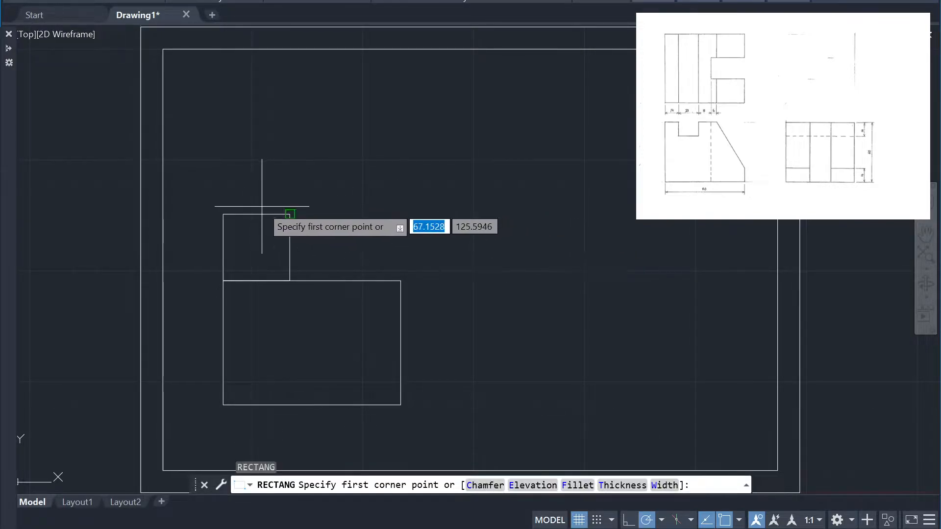
pyautogui.click(223, 215)
pyautogui.write('80')
pyautogui.press('Tab')
pyautogui.write('52')
pyautogui.press('Return')
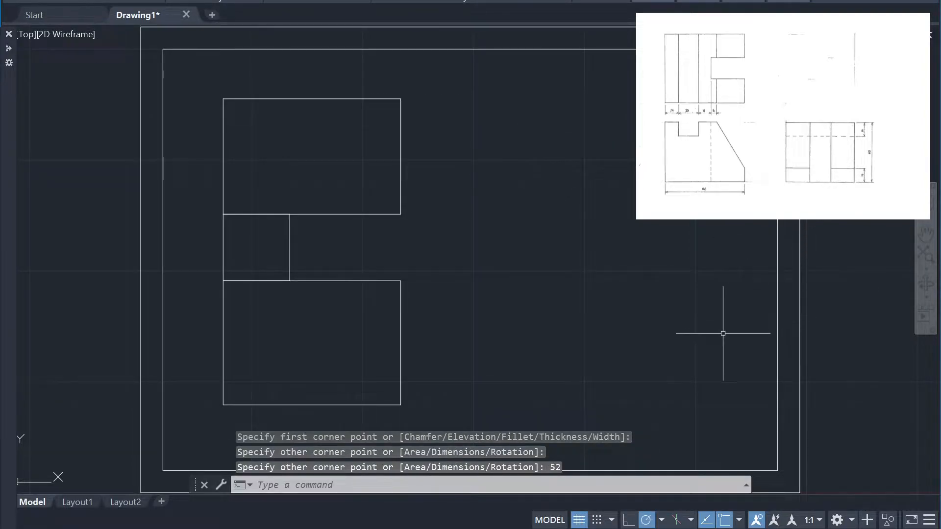
# Draw a projection line 150 long at 45 degrees from the upper-right corner of the lower rectangle
pyautogui.write('l')
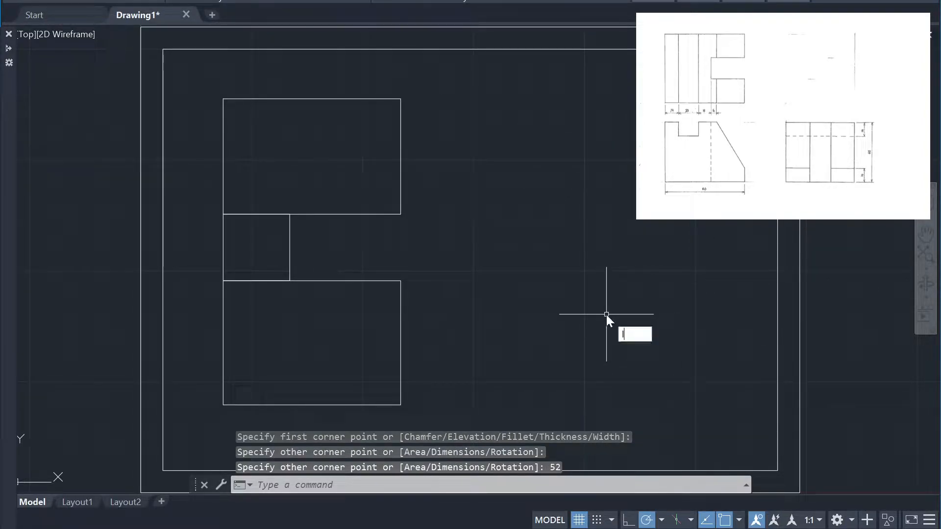
pyautogui.press('Return')
pyautogui.click(401, 280)
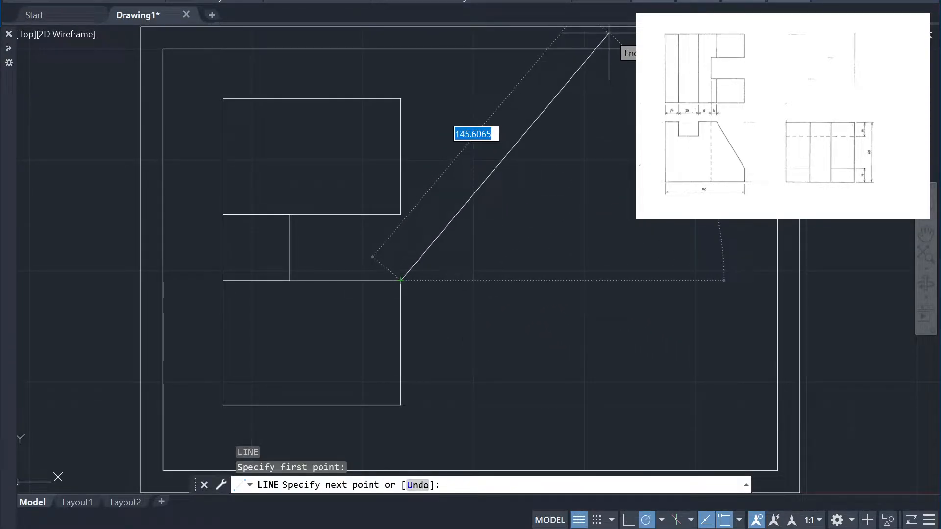
pyautogui.write('150')
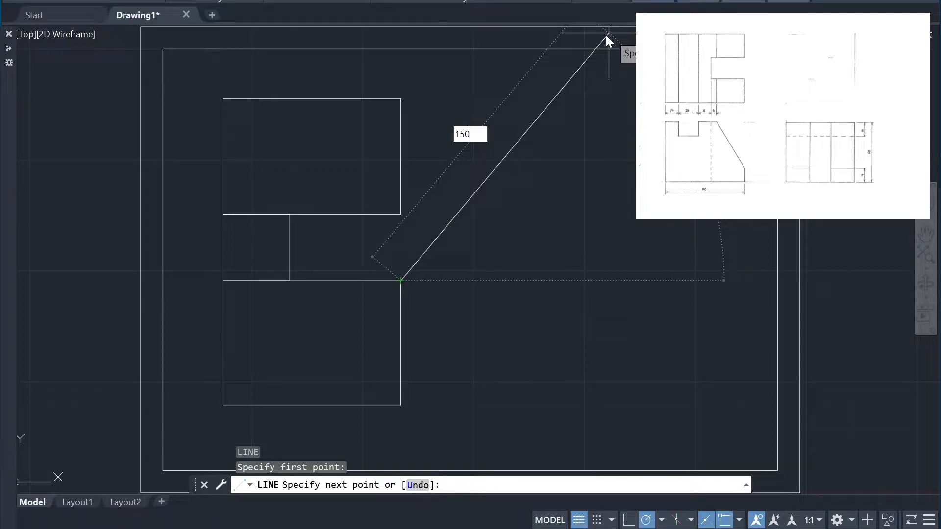
pyautogui.press('Return')
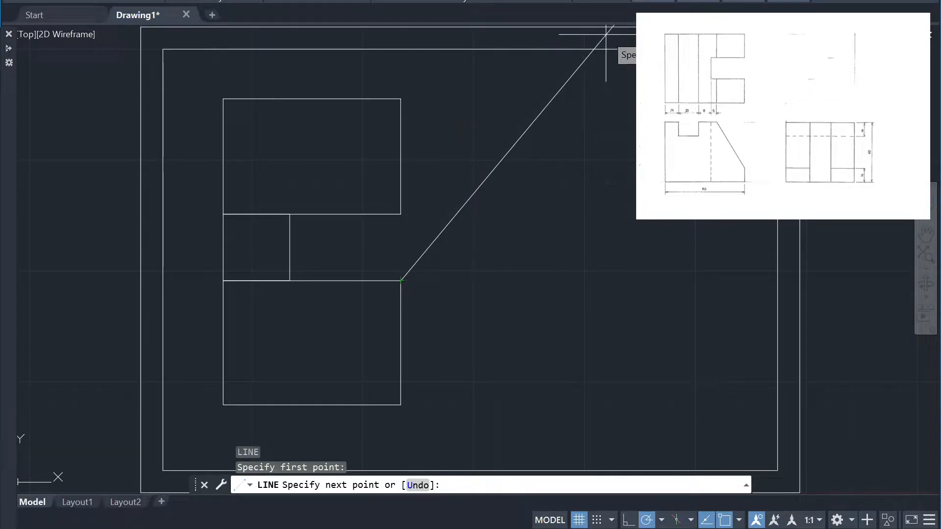
pyautogui.press('Return')
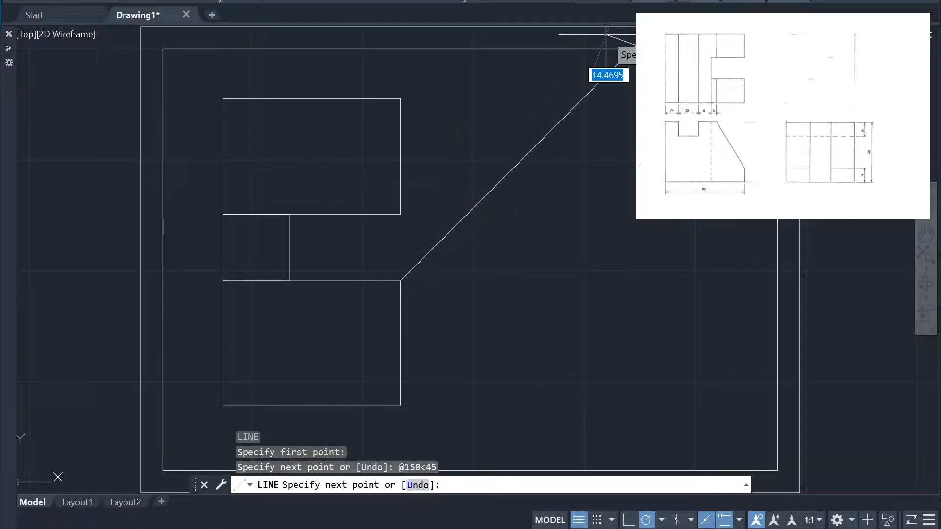
pyautogui.press('Escape')
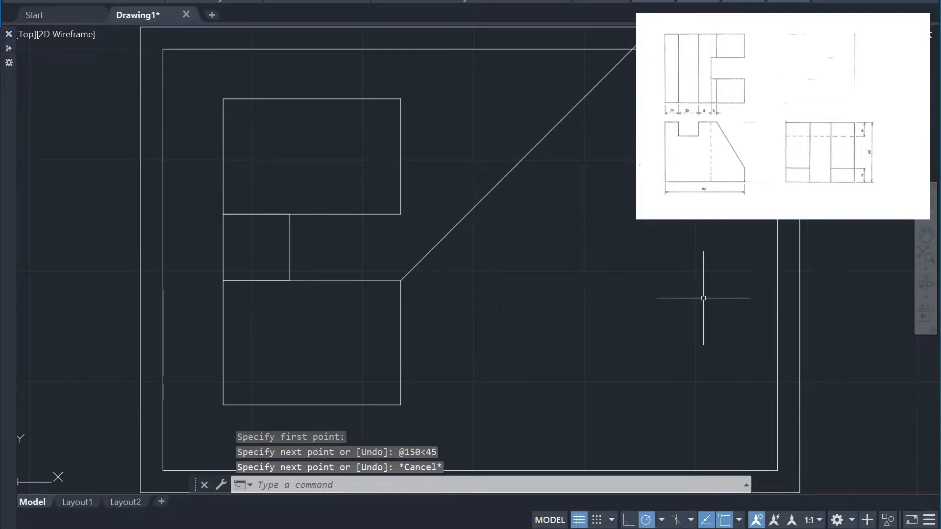
# Draw a line from the upper rectangle's upper-right corner horizontally to the 45-degree line, continuing vertically down past the lower rectangle's base level
pyautogui.write('l')
pyautogui.press('Return')
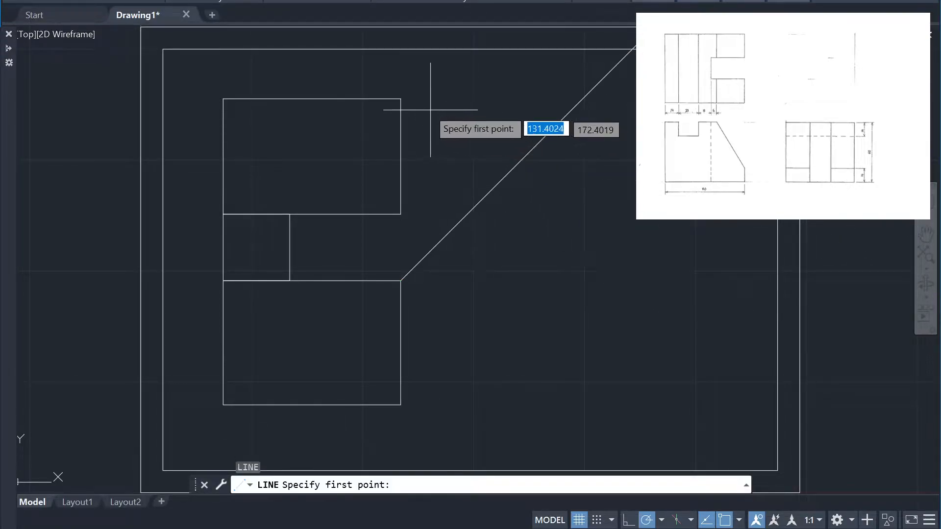
pyautogui.click(401, 99)
pyautogui.click(583, 99)
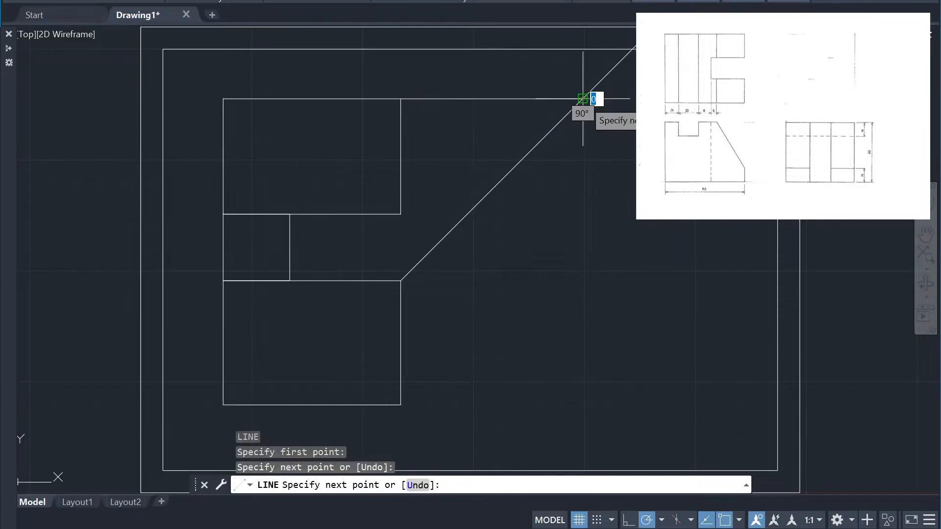
pyautogui.click(582, 437)
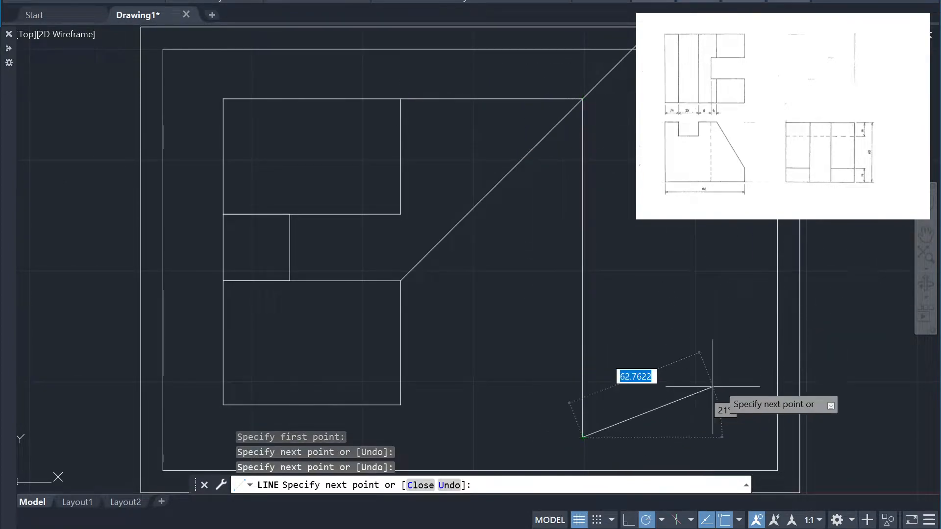
pyautogui.press('Escape')
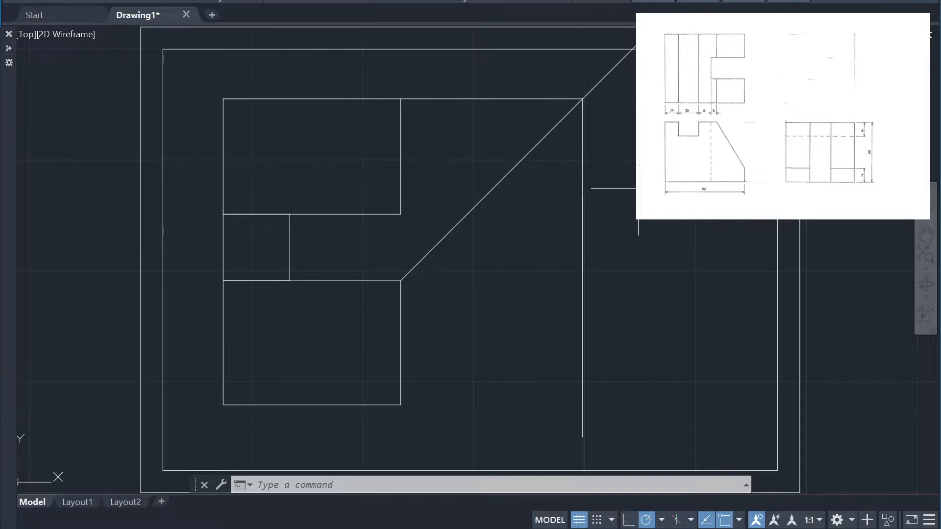
# Draw a horizontal line from the lower rectangle's lower-right corner to the vertical projection line
pyautogui.write('l')
pyautogui.press('Return')
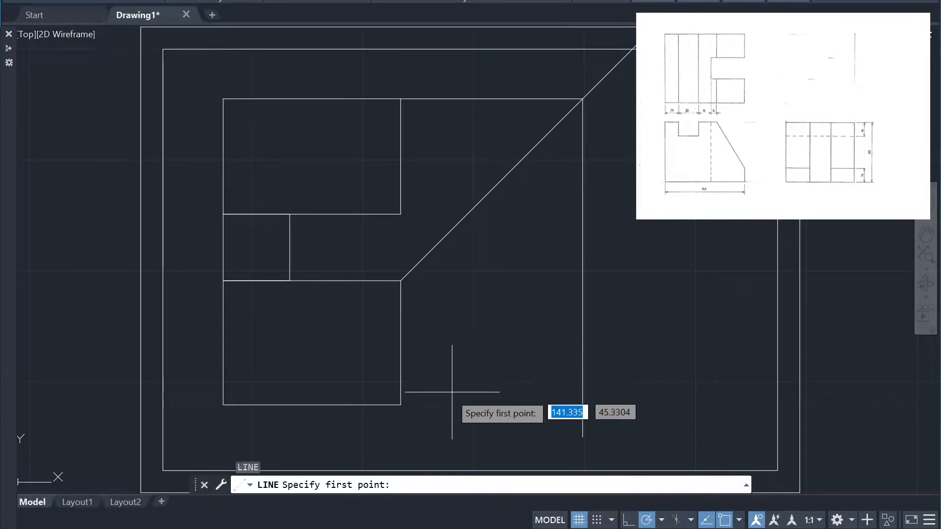
pyautogui.click(400, 405)
pyautogui.click(583, 405)
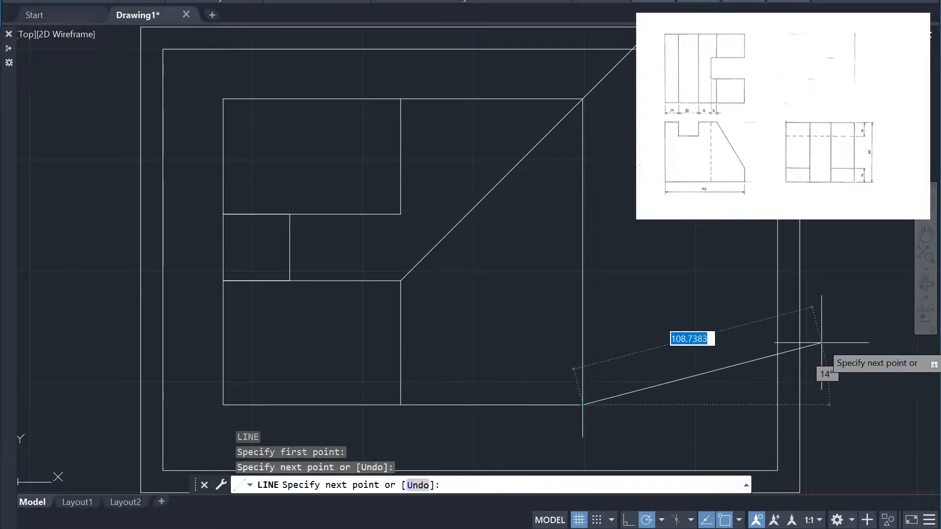
# Draw a horizontal line from the lower rectangle's upper-right corner to the vertical projection line
pyautogui.press('Return')
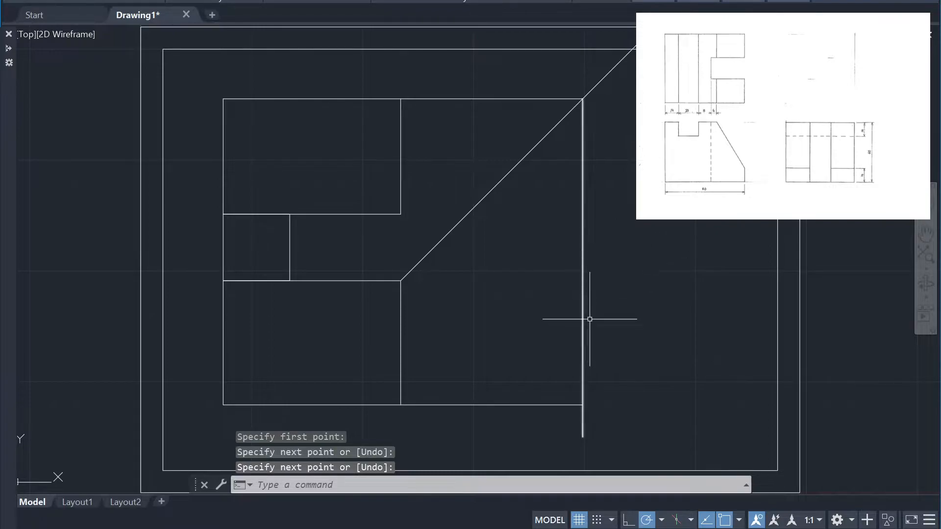
pyautogui.write('l')
pyautogui.press('Return')
pyautogui.click(400, 281)
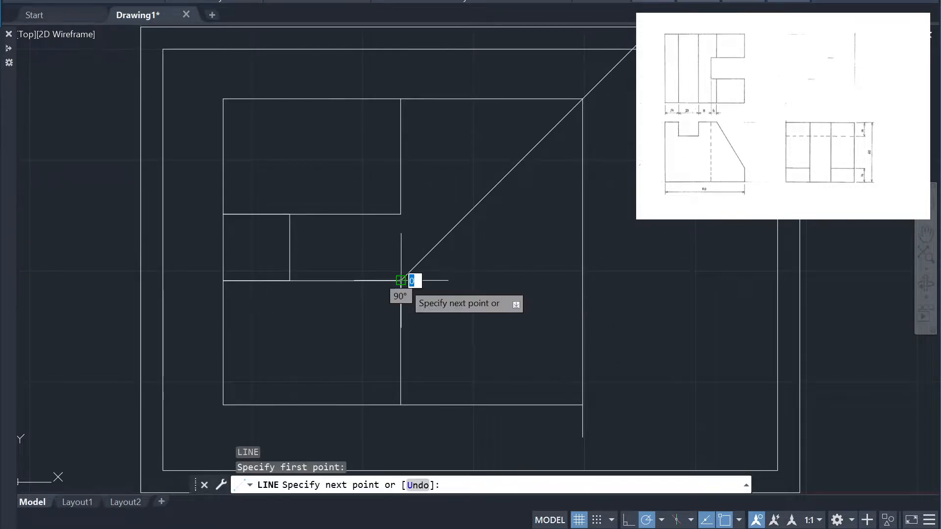
pyautogui.click(583, 281)
pyautogui.press('Return')
pyautogui.press('Return')
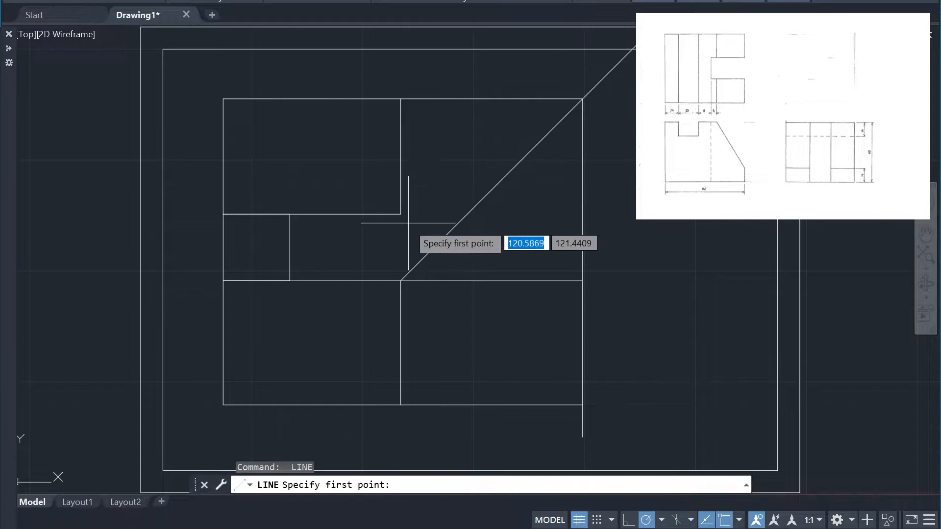
# Draw a line from the upper rectangle's lower-right corner horizontally to the 45-degree line, continuing vertically down to the lower rectangle's base level
pyautogui.click(400, 214)
pyautogui.click(466, 214)
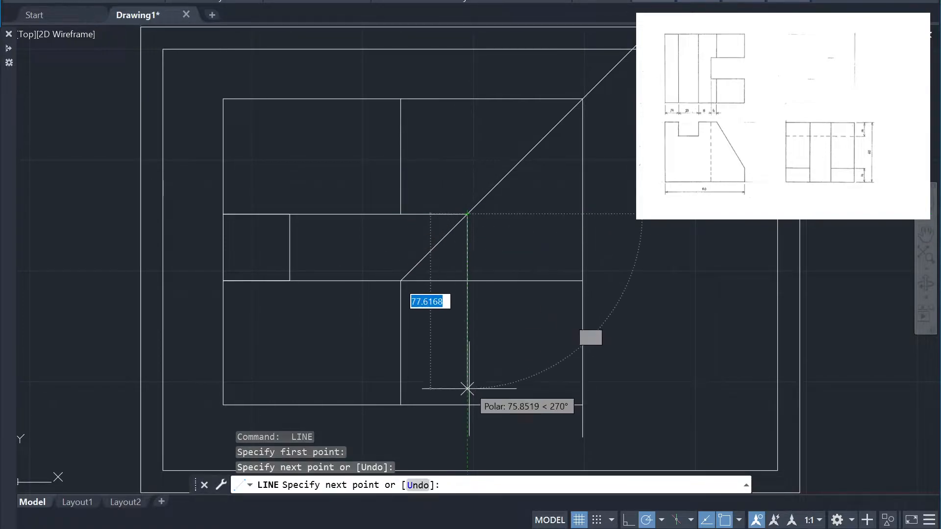
pyautogui.click(467, 405)
pyautogui.click(583, 400)
pyautogui.press('Return')
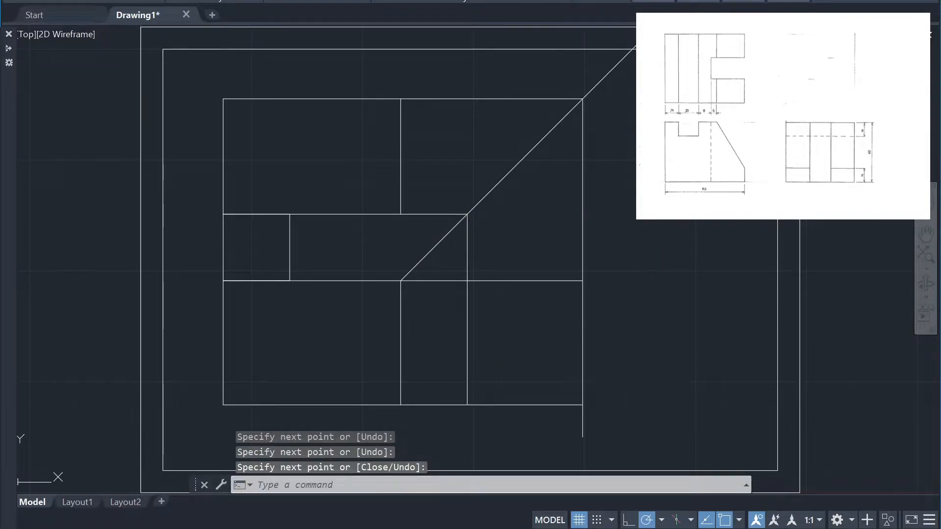
# Trim both outer ends of the 45-degree line, the inner vertical projection line above the side view, and the horizontal projections beside the upper rectangle
pyautogui.write('tr')
pyautogui.press('Return')
pyautogui.click(596, 87)
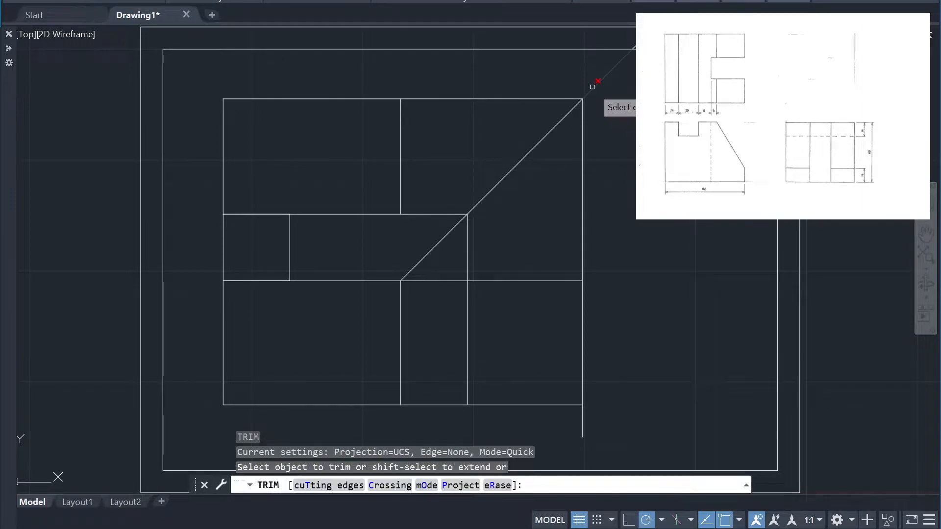
pyautogui.click(422, 259)
pyautogui.click(469, 244)
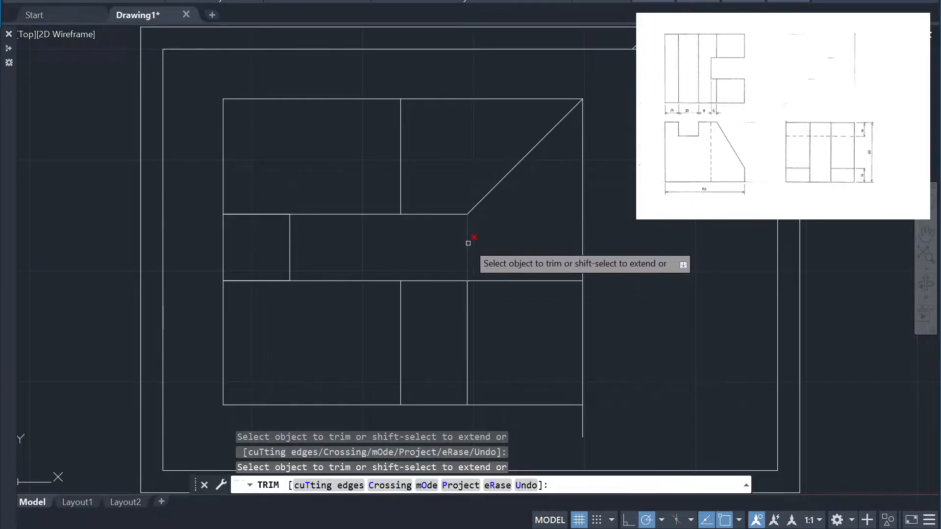
pyautogui.click(441, 214)
pyautogui.click(443, 98)
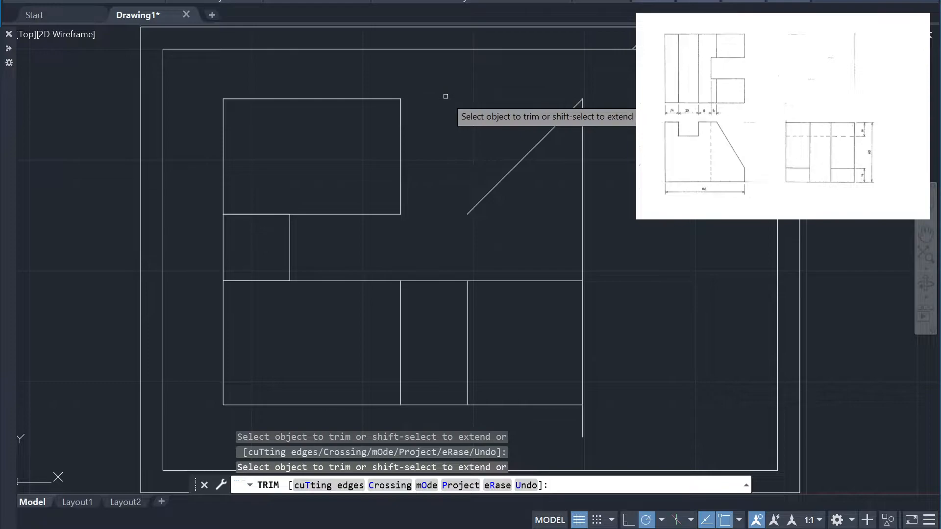
# Trim the outer vertical line above and below the side view and the horizontal lines between the front and side views
pyautogui.click(583, 185)
pyautogui.moveTo(448, 284); pyautogui.dragTo(447, 276)
pyautogui.click(432, 406)
pyautogui.moveTo(580, 420); pyautogui.dragTo(595, 436)
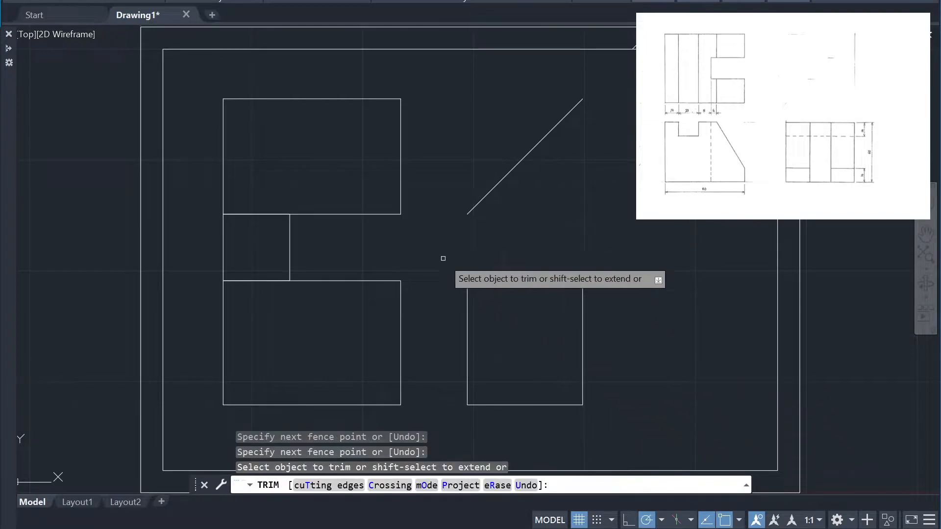
pyautogui.press('Escape')
# Erase the 30 by 30 spacing square between the upper and lower rectangles
pyautogui.write('e')
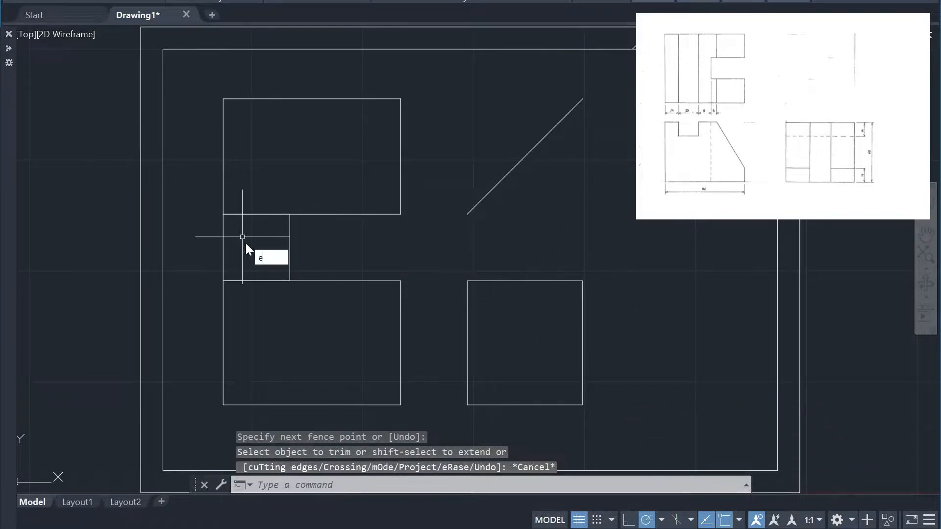
pyautogui.press('Return')
pyautogui.click(303, 249)
pyautogui.click(284, 248)
pyautogui.press('Return')
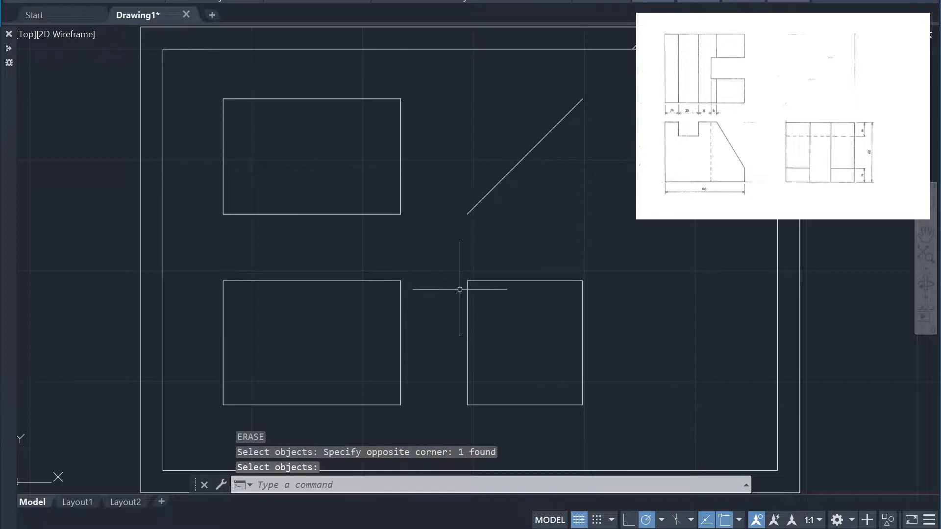
pyautogui.click(697, 347)
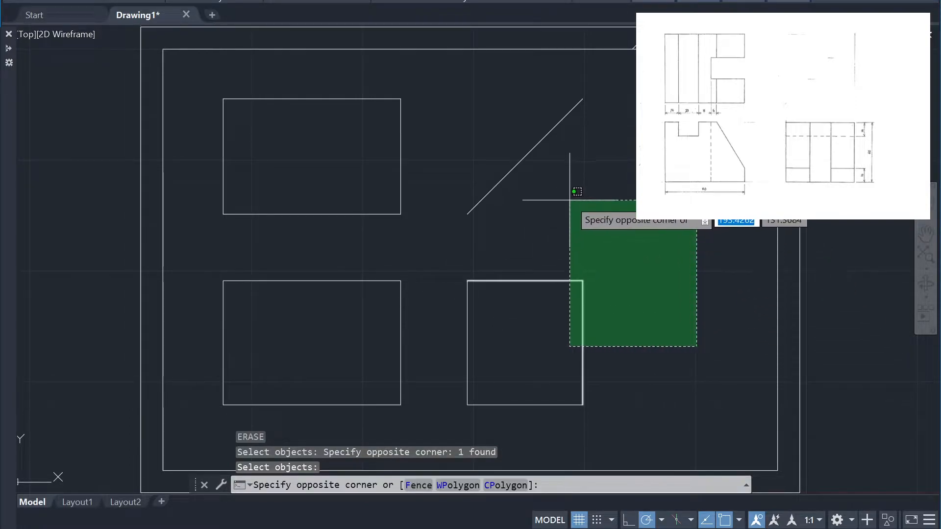
pyautogui.click(593, 189)
pyautogui.click(626, 258)
pyautogui.click(714, 336)
pyautogui.click(689, 376)
pyautogui.click(557, 260)
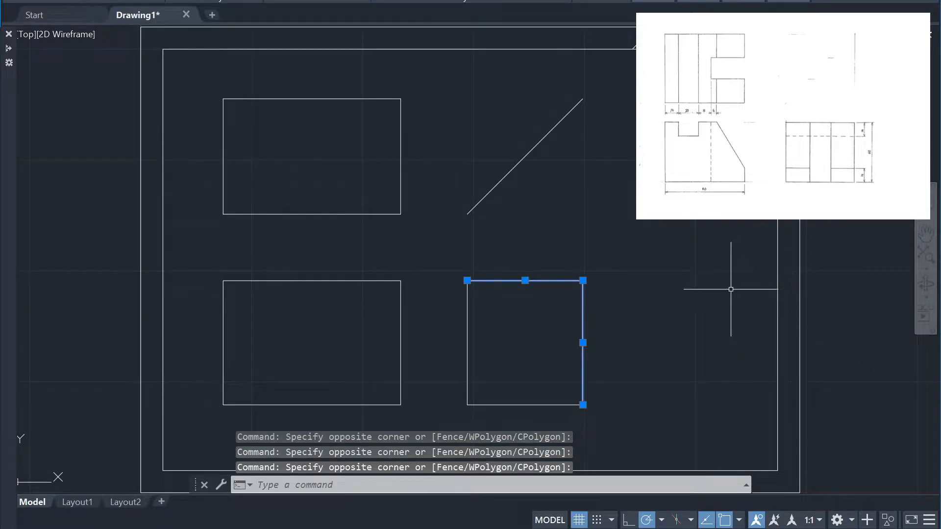
pyautogui.press('Escape')
pyautogui.click(588, 200)
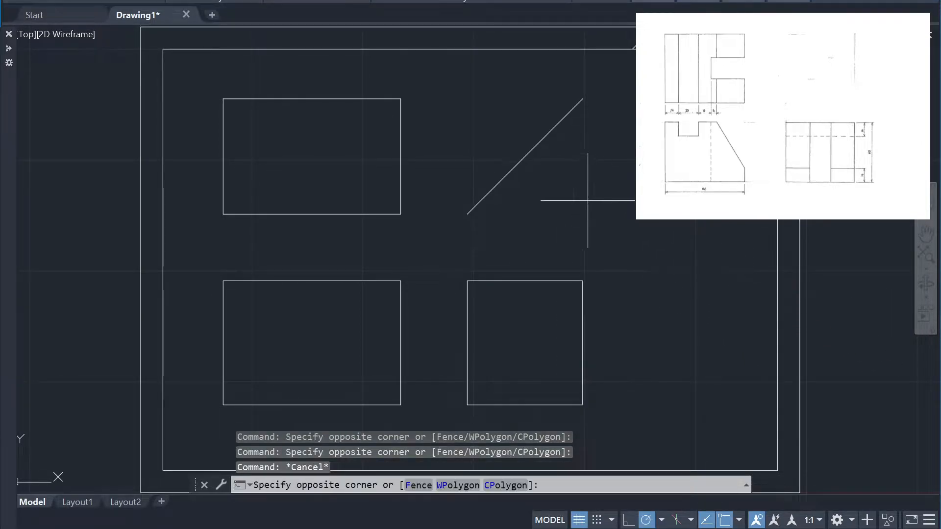
pyautogui.click(716, 299)
pyautogui.click(458, 251)
pyautogui.click(631, 408)
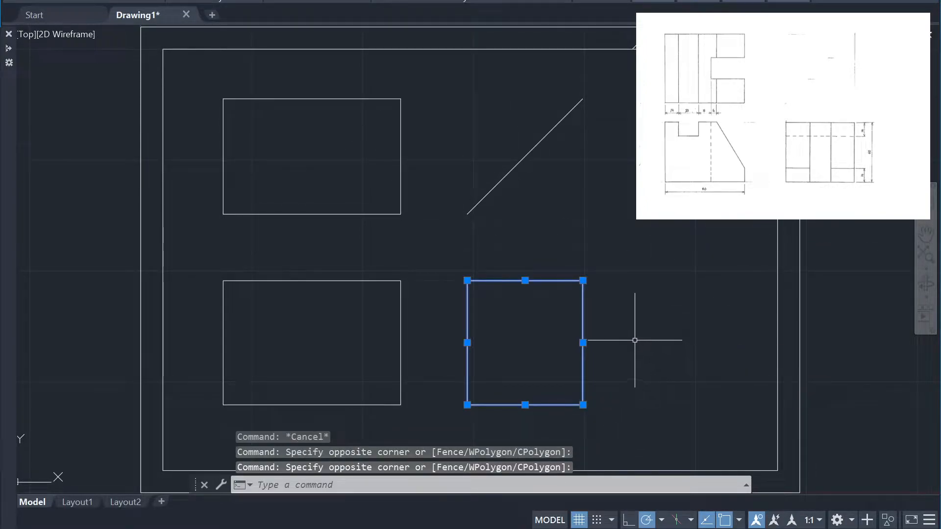
pyautogui.press('Escape')
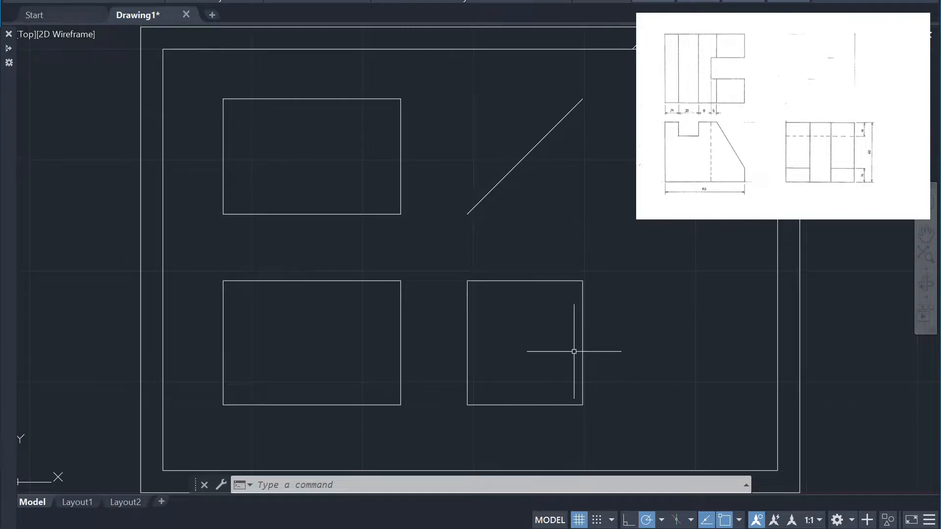
# Zoom to a window that encloses the three views
pyautogui.write('z')
pyautogui.press('Return')
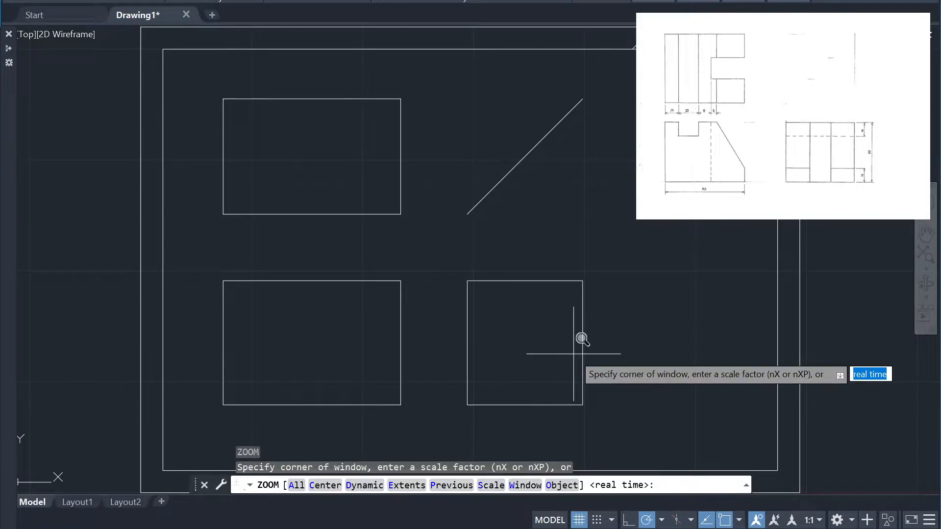
pyautogui.write('w')
pyautogui.press('Return')
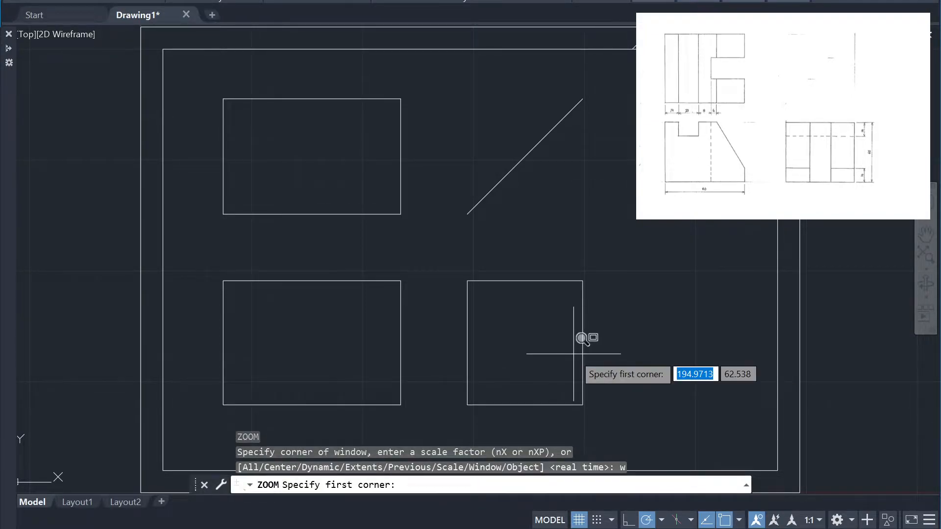
pyautogui.click(214, 78)
pyautogui.click(631, 410)
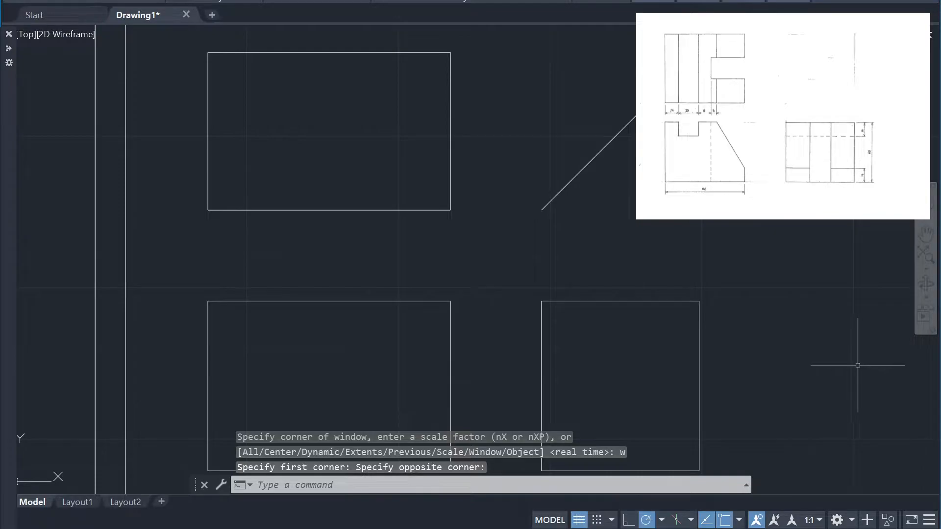
pyautogui.scroll(2, 858, 365)
pyautogui.scroll(-2, 854, 368)
pyautogui.scroll(-2, 854, 368)
pyautogui.scroll(2, 851, 372)
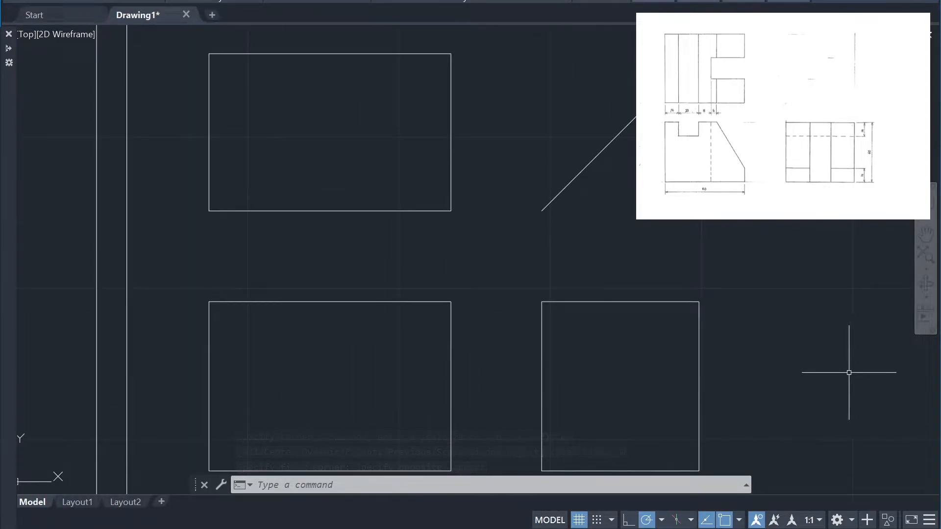
pyautogui.moveTo(766, 311)
pyautogui.mouseDown(button='middle')
pyautogui.moveTo(763, 281)
pyautogui.moveTo(762, 289)
pyautogui.mouseUp(button='middle')
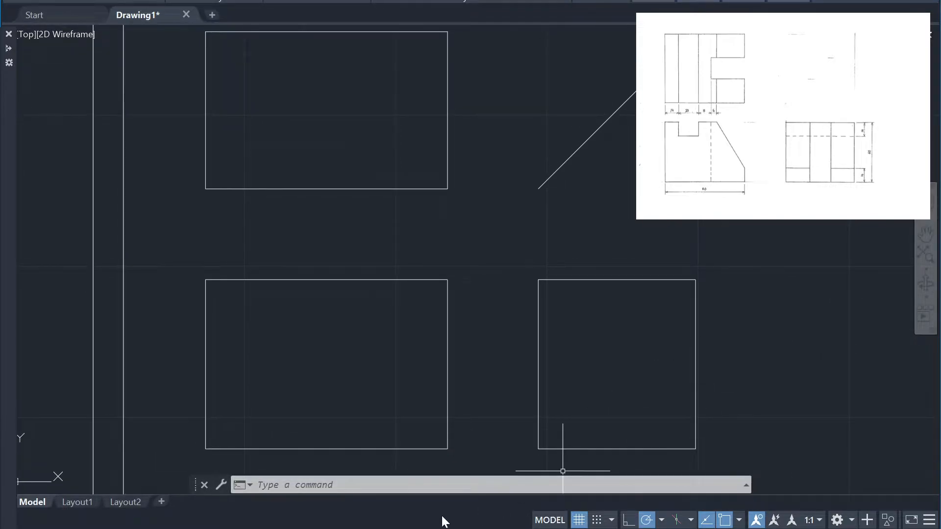
pyautogui.click(449, 484)
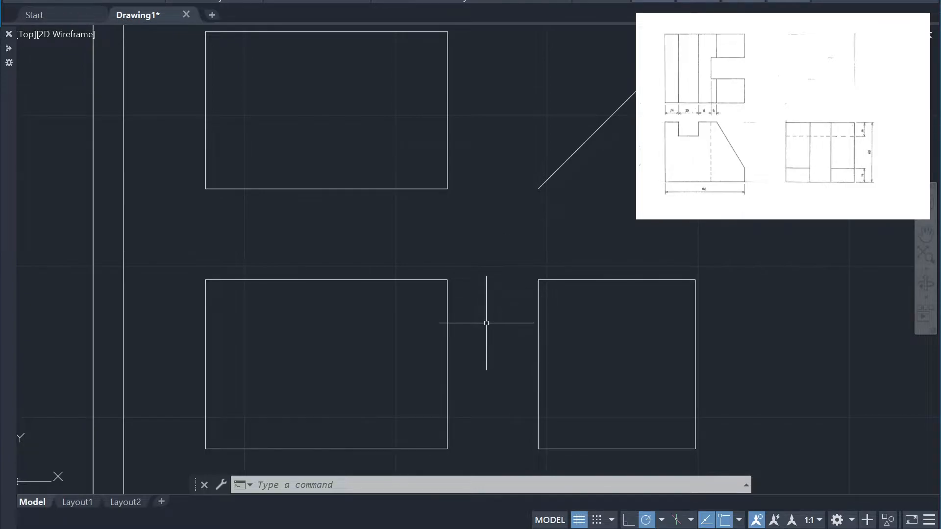
# List the front view rectangle's properties and highlight its area value
pyautogui.scroll(-2, 486, 323)
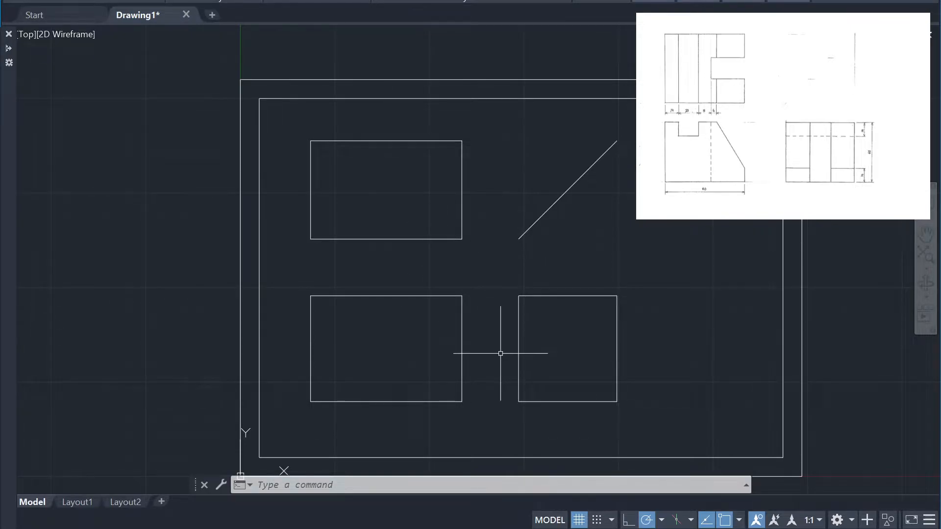
pyautogui.click(428, 417)
pyautogui.click(408, 375)
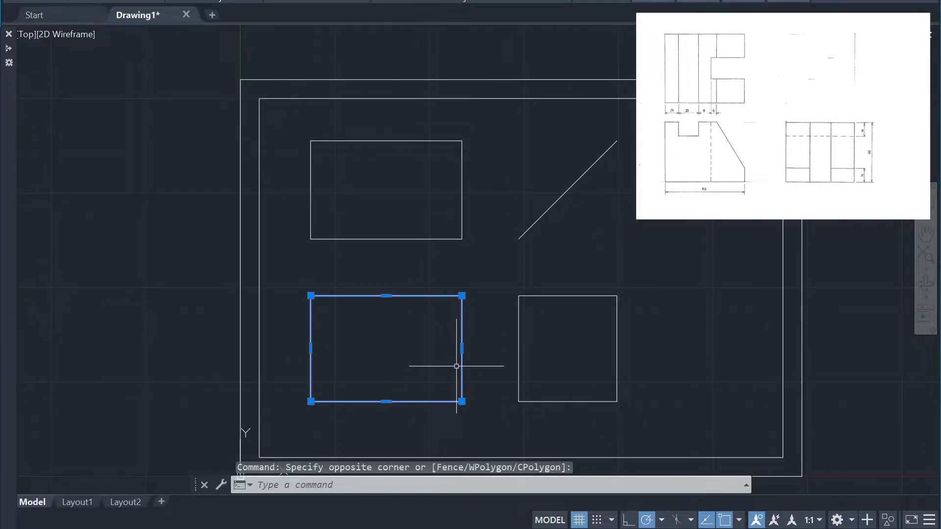
pyautogui.write('LI')
pyautogui.press('Return')
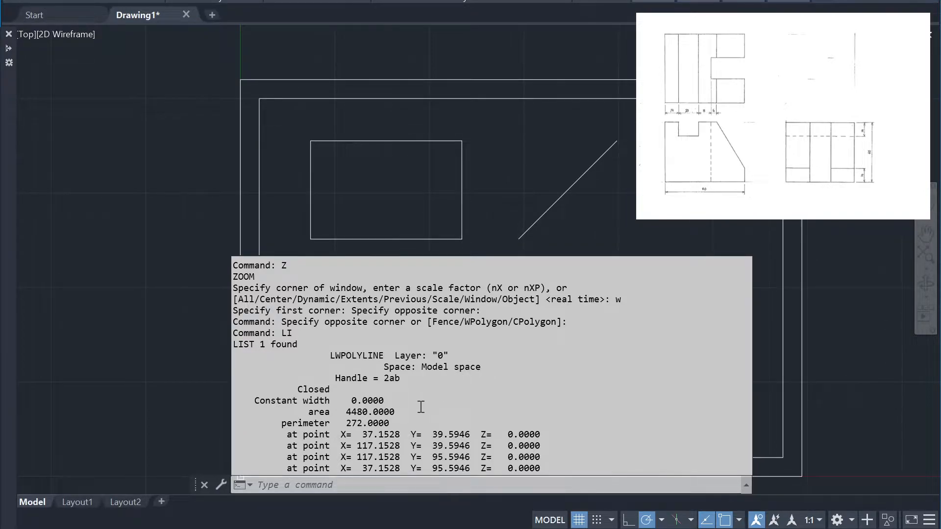
pyautogui.moveTo(347, 411); pyautogui.dragTo(413, 412)
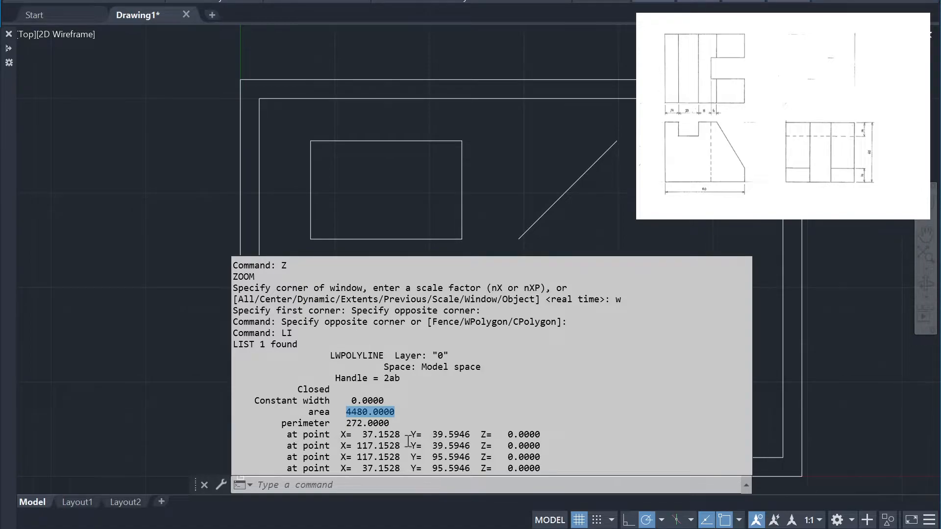
pyautogui.press('Escape')
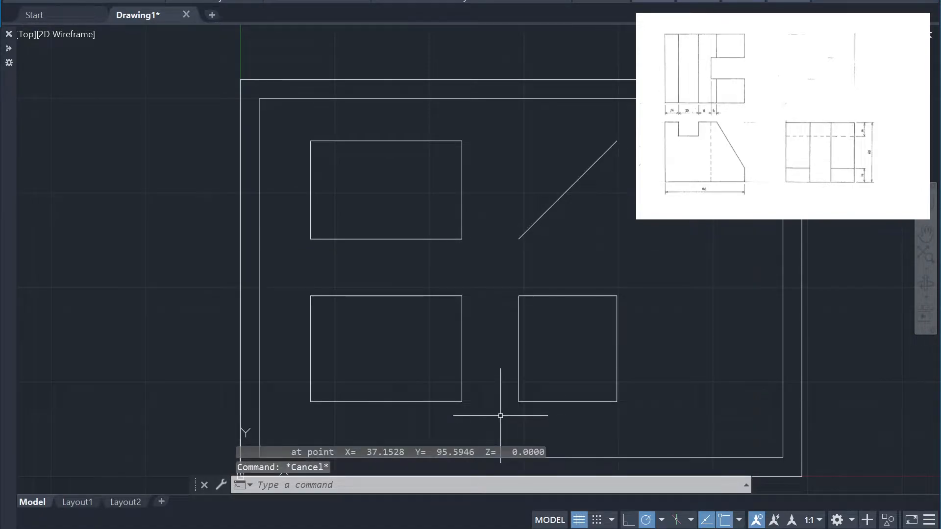
# Measure the height of the front view rectangle along its right edge
pyautogui.write('di8')
pyautogui.press('BackSpace')
pyautogui.press('Return')
pyautogui.click(462, 296)
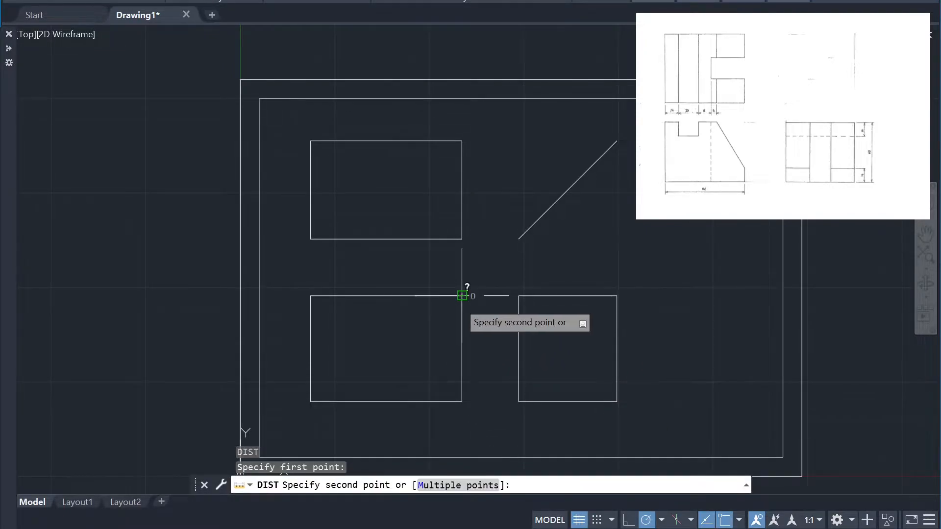
pyautogui.click(464, 402)
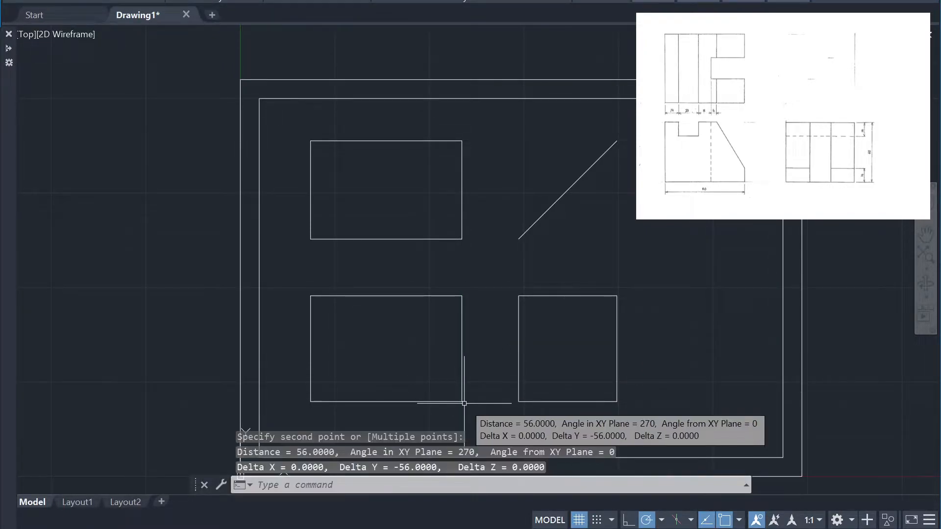
pyautogui.press('Escape')
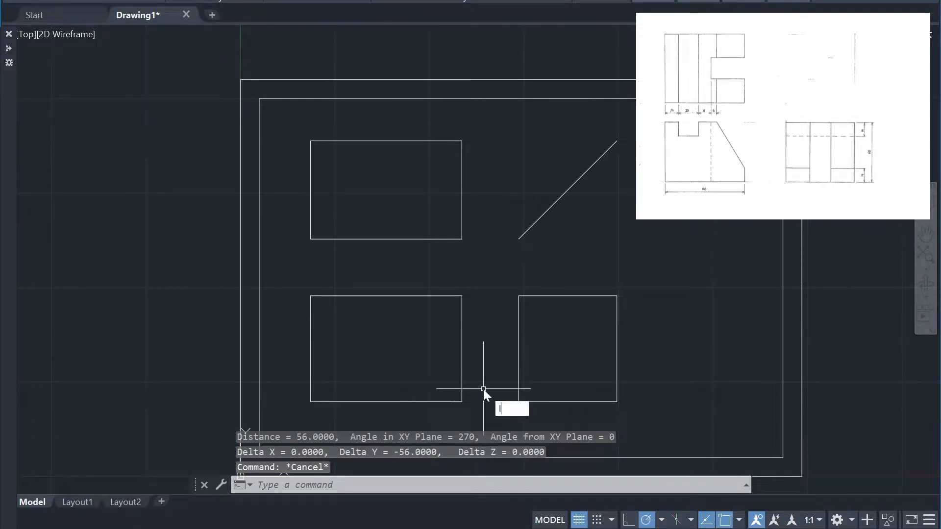
# Draw a vertical line 60 long downward from the front view rectangle's upper-right corner
pyautogui.write('l')
pyautogui.press('Return')
pyautogui.click(461, 296)
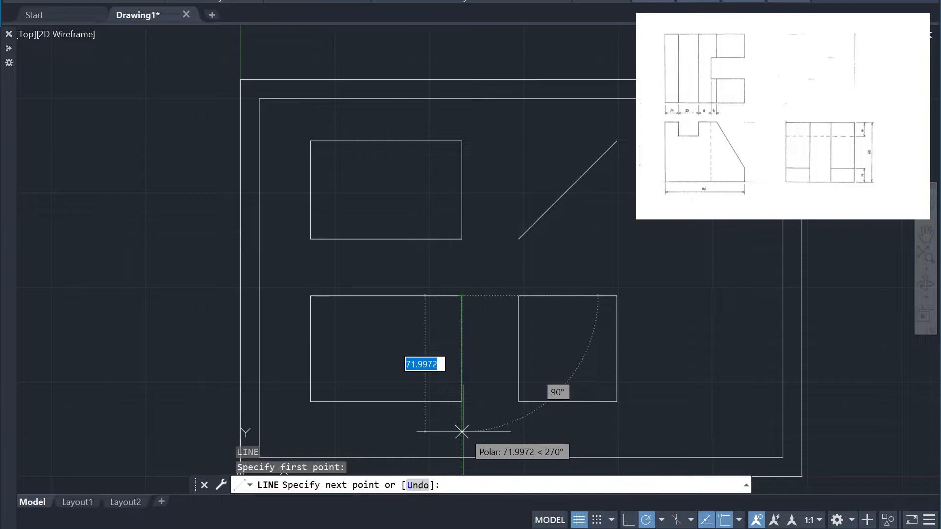
pyautogui.write('60')
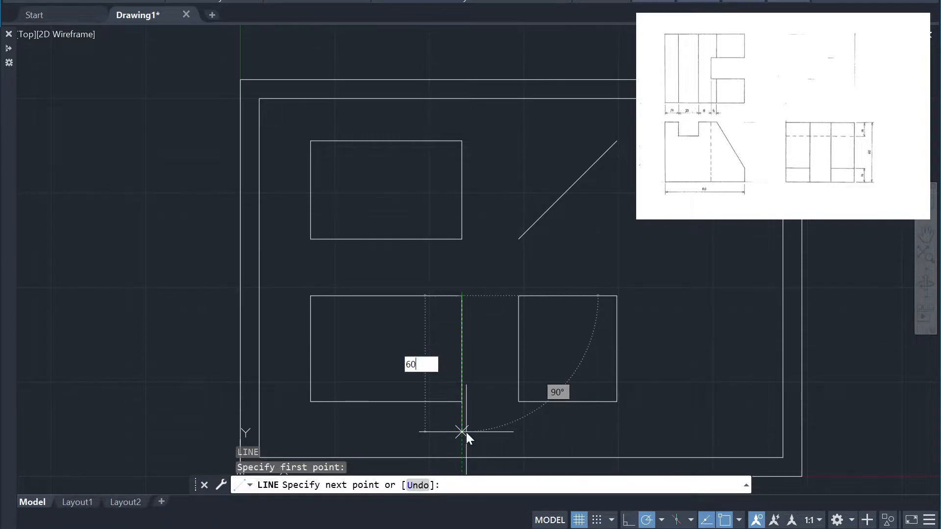
pyautogui.press('Return')
pyautogui.press('Escape')
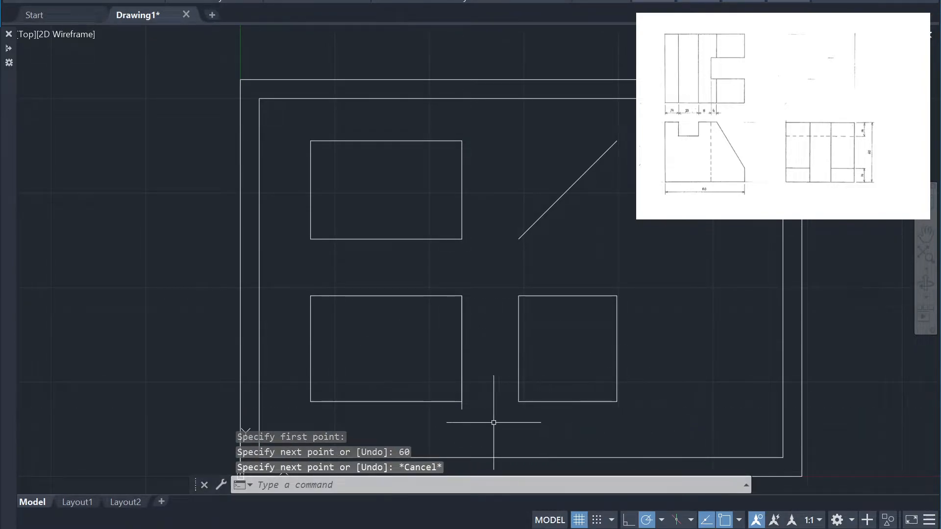
# Stretch the front view rectangle's bottom edge 4 units downward
pyautogui.click(424, 414)
pyautogui.click(420, 401)
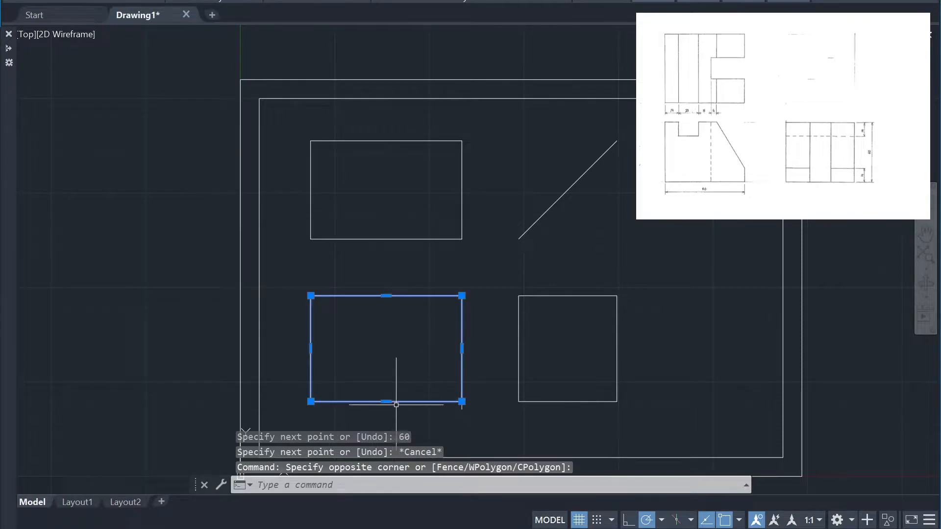
pyautogui.scroll(6, 467, 401)
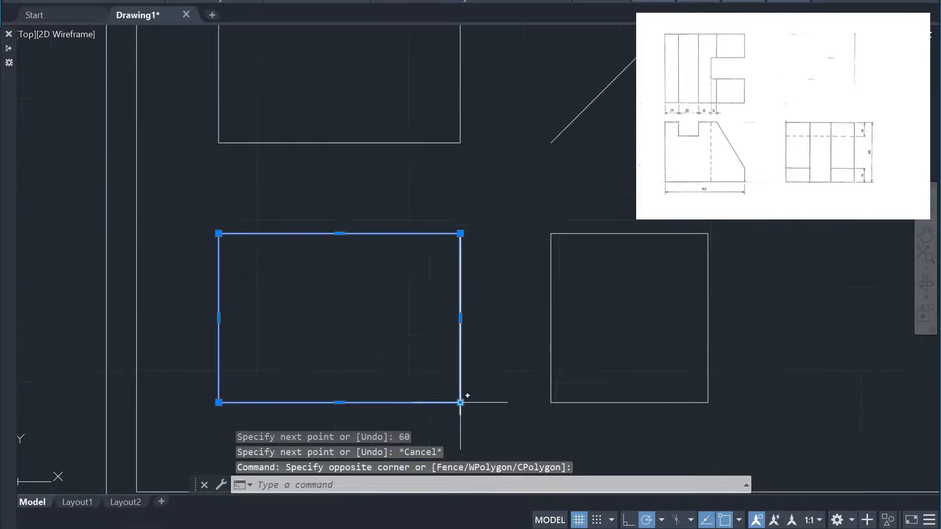
pyautogui.click(460, 392)
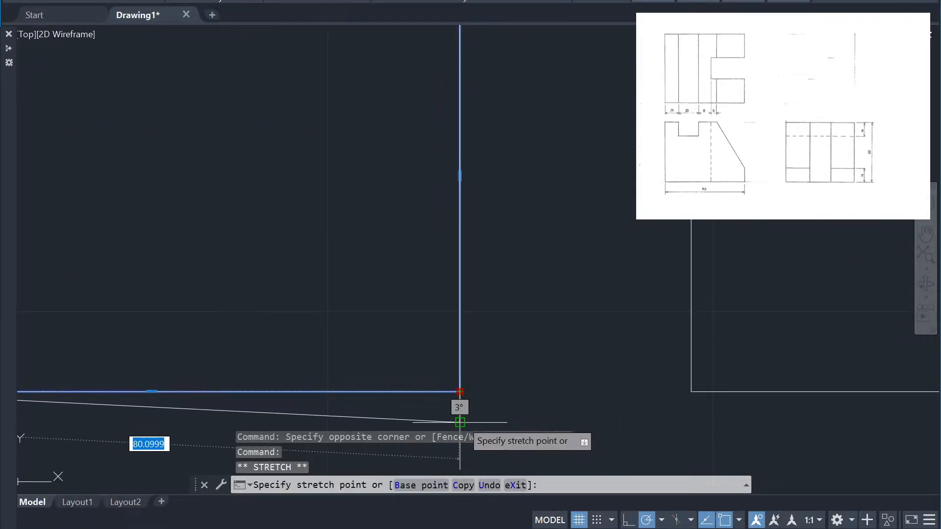
pyautogui.press('Escape')
pyautogui.scroll(-4, 455, 393)
pyautogui.scroll(2, 416, 391)
pyautogui.click(282, 393)
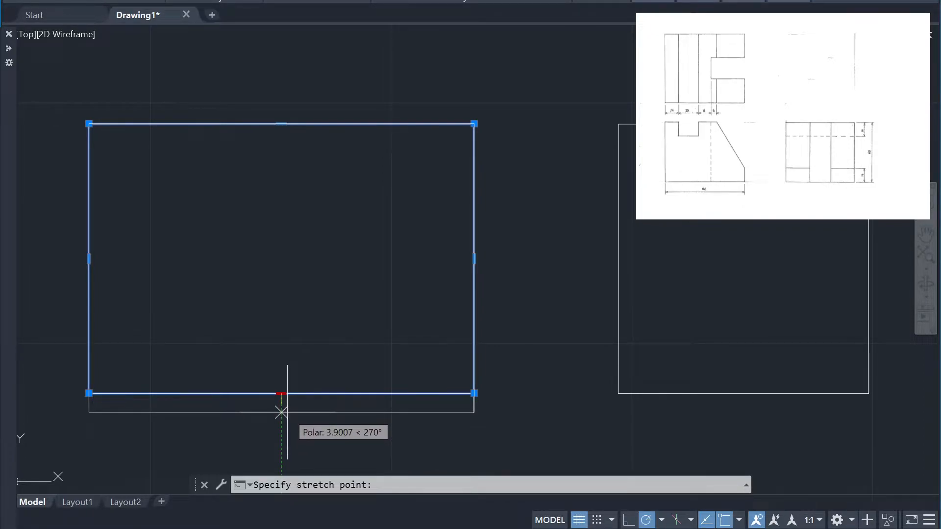
pyautogui.write('4')
pyautogui.press('Return')
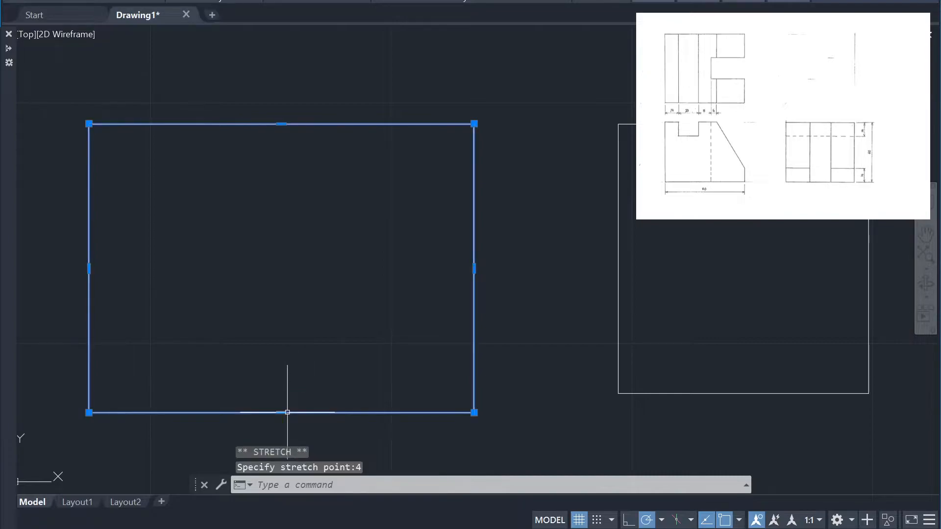
pyautogui.click(493, 385)
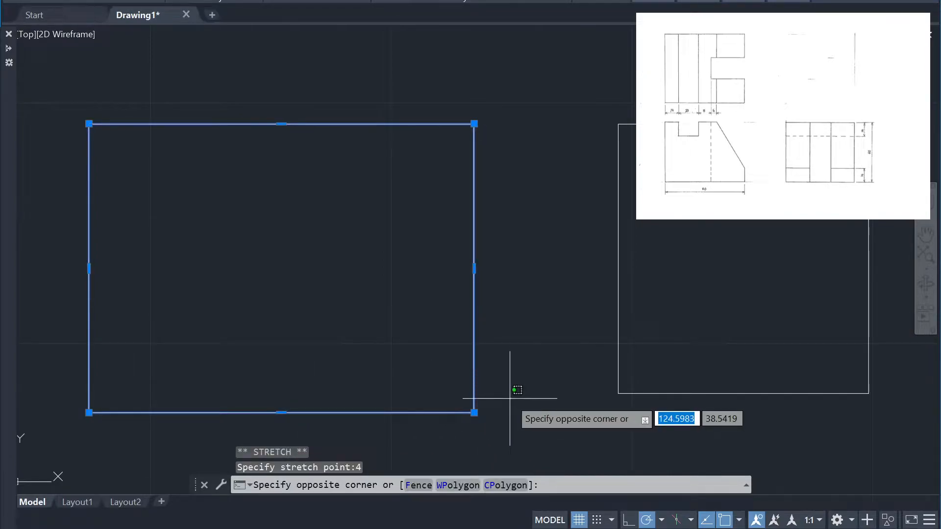
pyautogui.press('Escape')
pyautogui.click(447, 368)
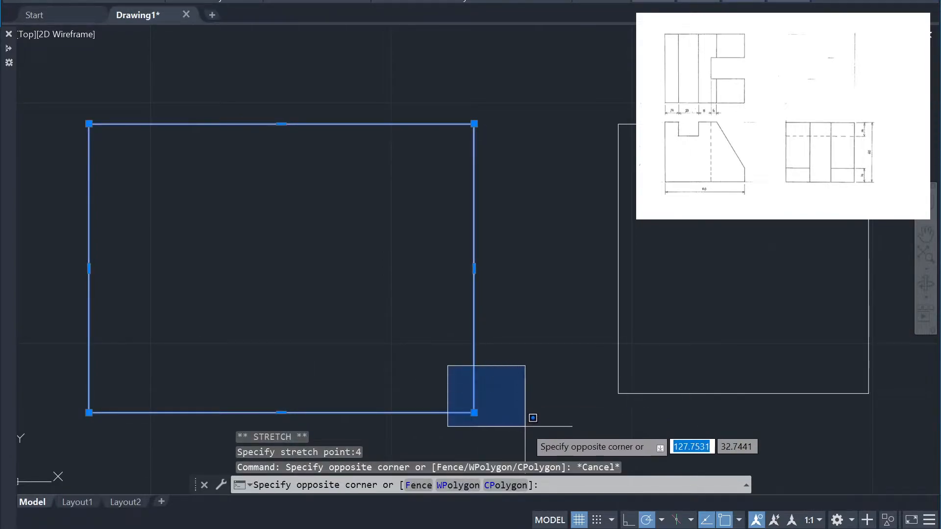
pyautogui.click(532, 418)
pyautogui.click(537, 424)
pyautogui.press('Escape')
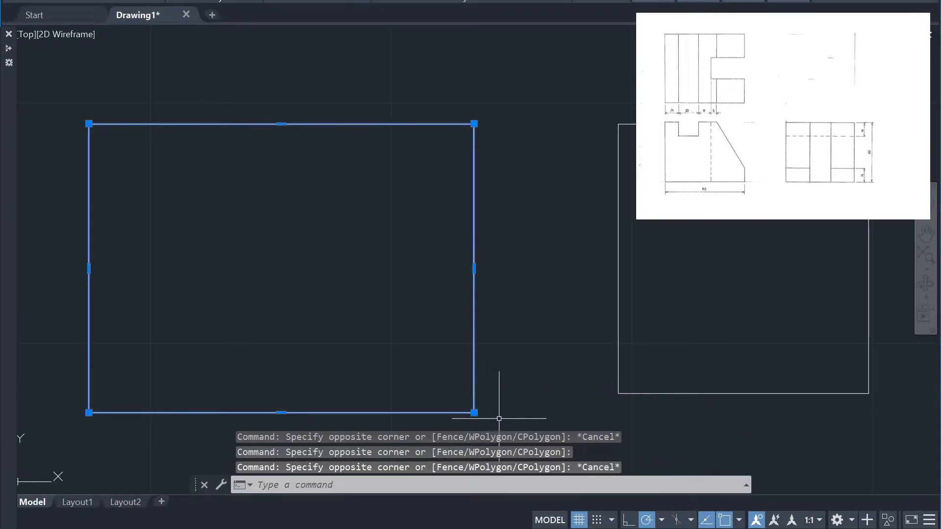
pyautogui.press('Escape')
pyautogui.click(515, 423)
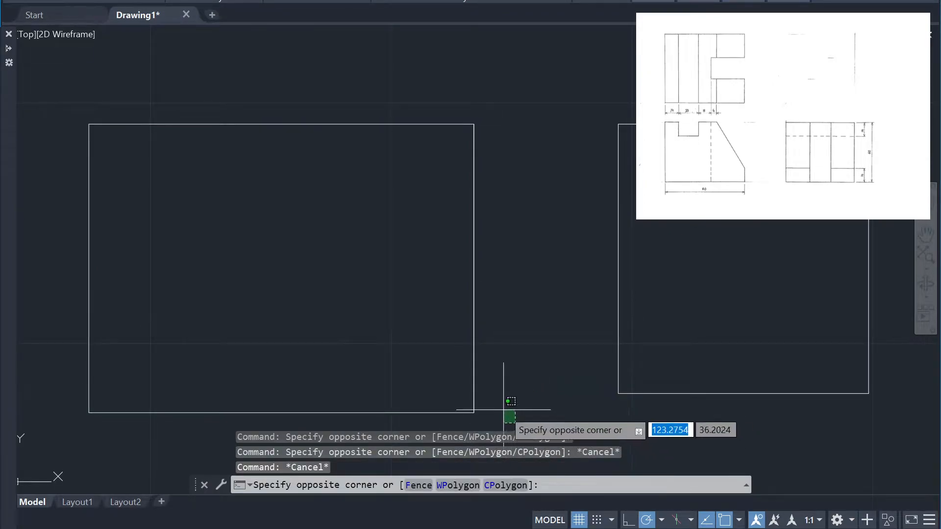
pyautogui.press('Escape')
pyautogui.click(419, 322)
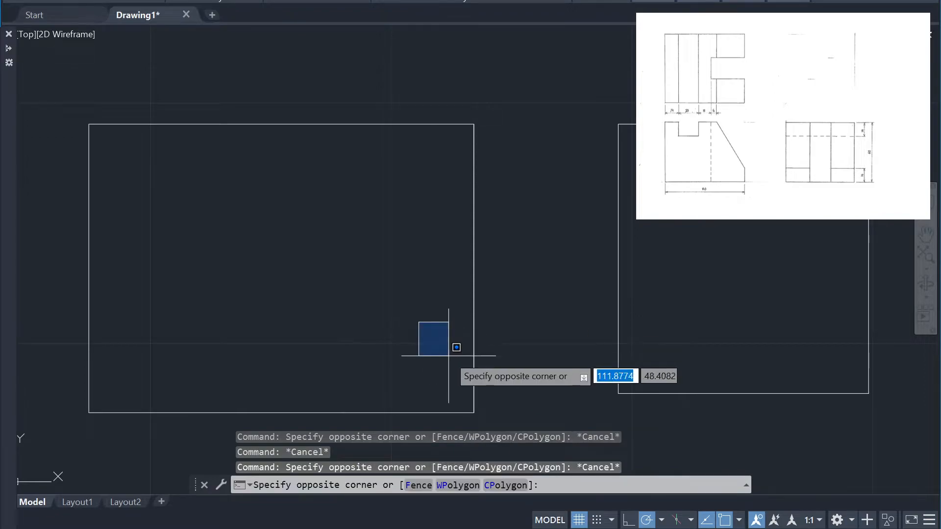
pyautogui.click(527, 420)
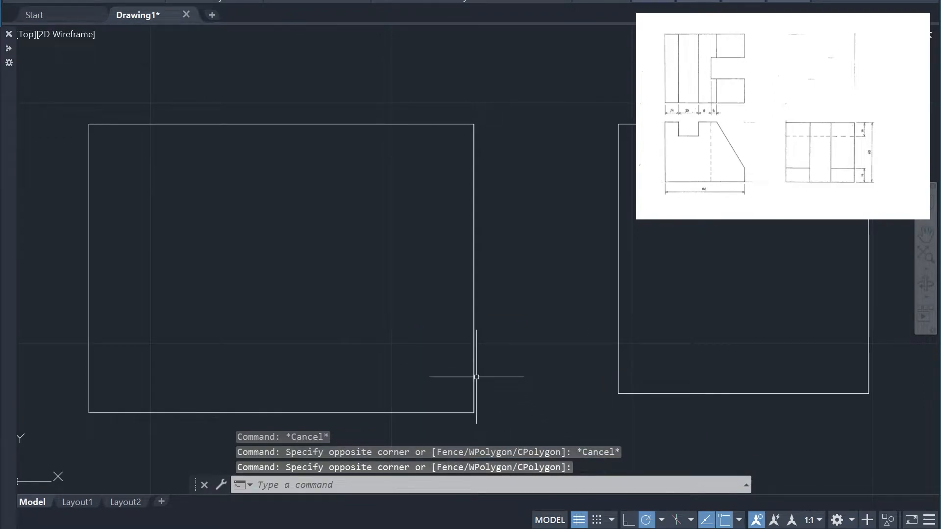
# Move the front view rectangle together with the overlapping vertical line a short distance to the left
pyautogui.click(523, 179)
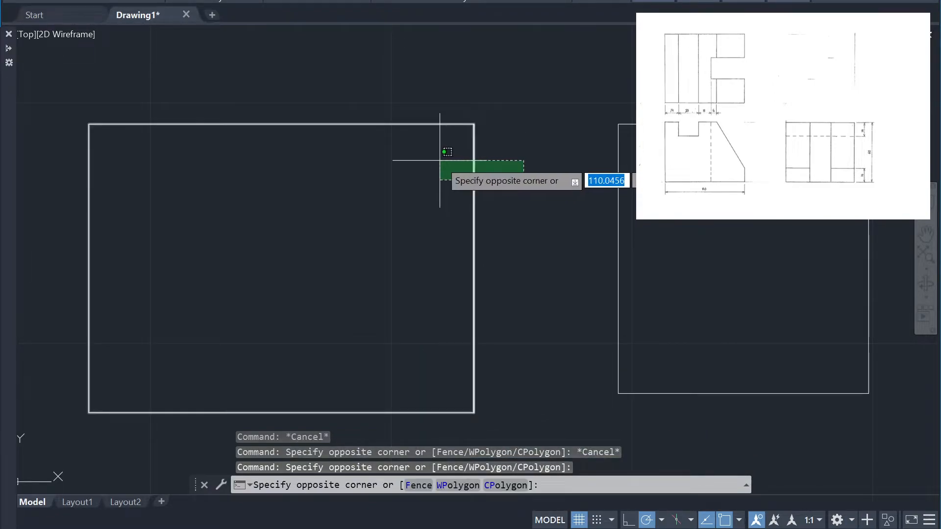
pyautogui.click(446, 168)
pyautogui.write('m')
pyautogui.press('Return')
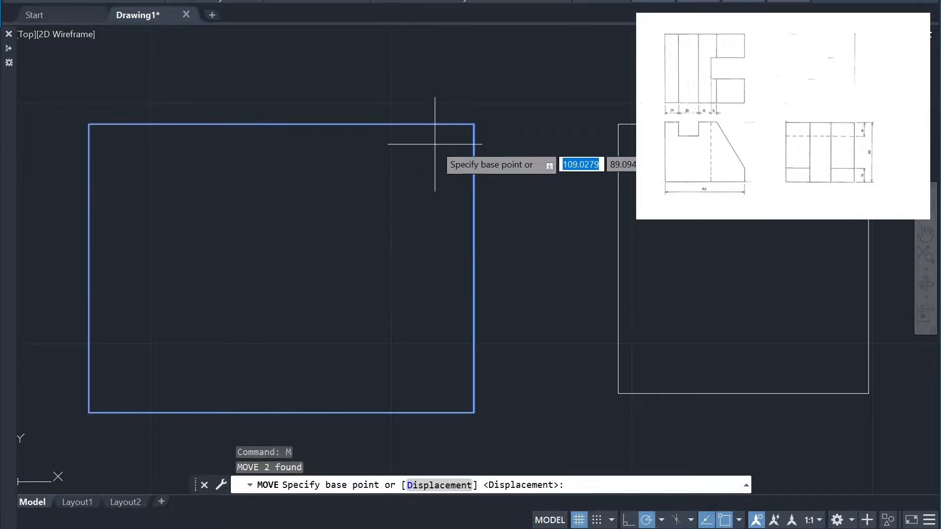
pyautogui.click(474, 124)
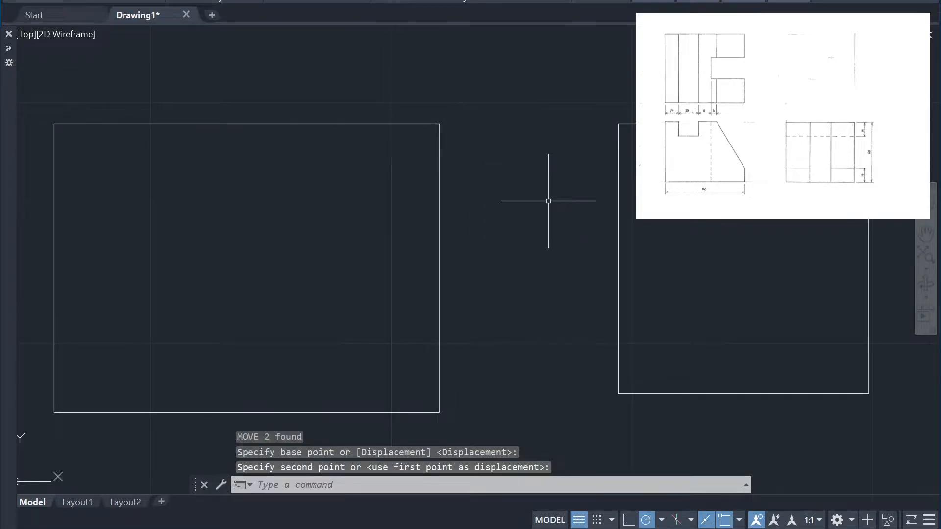
# Undo the last move and the stretch of the front view rectangle's bottom edge
pyautogui.press('Escape')
pyautogui.hotkey('ctrl', 'z')
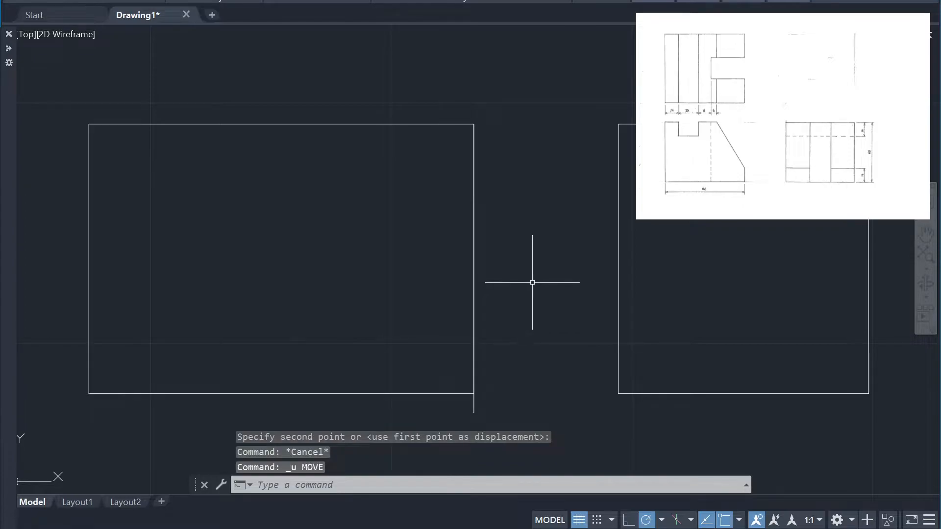
pyautogui.hotkey('ctrl', 'z')
# Erase the vertical reference line overlapping the front view rectangle's right edge
pyautogui.click(510, 408)
pyautogui.click(473, 406)
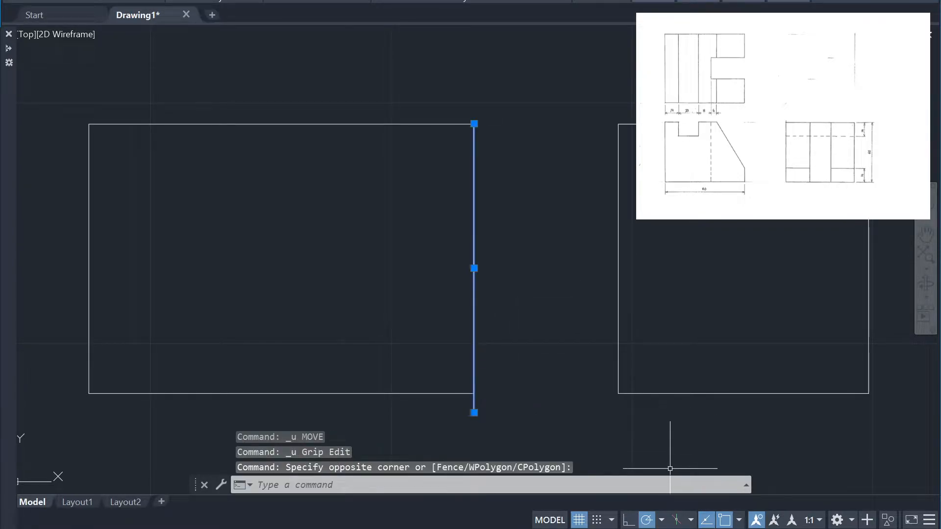
pyautogui.press('Delete')
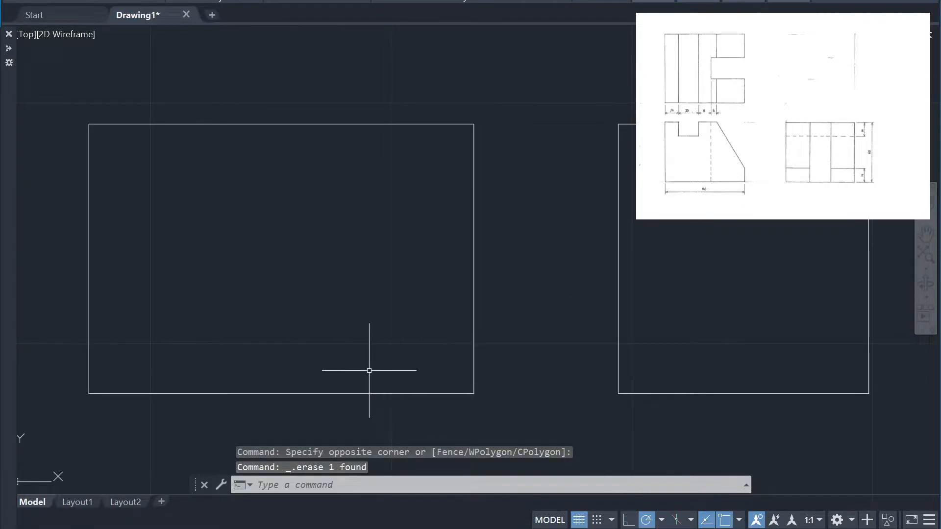
# Stretch the front view rectangle's bottom edge downward by 4 to correct its height
pyautogui.click(469, 413)
pyautogui.click(448, 384)
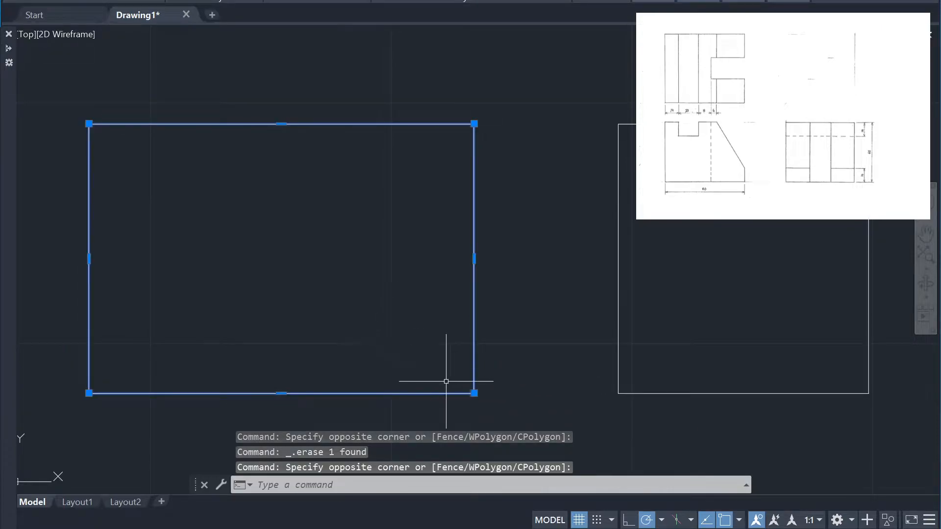
pyautogui.click(281, 393)
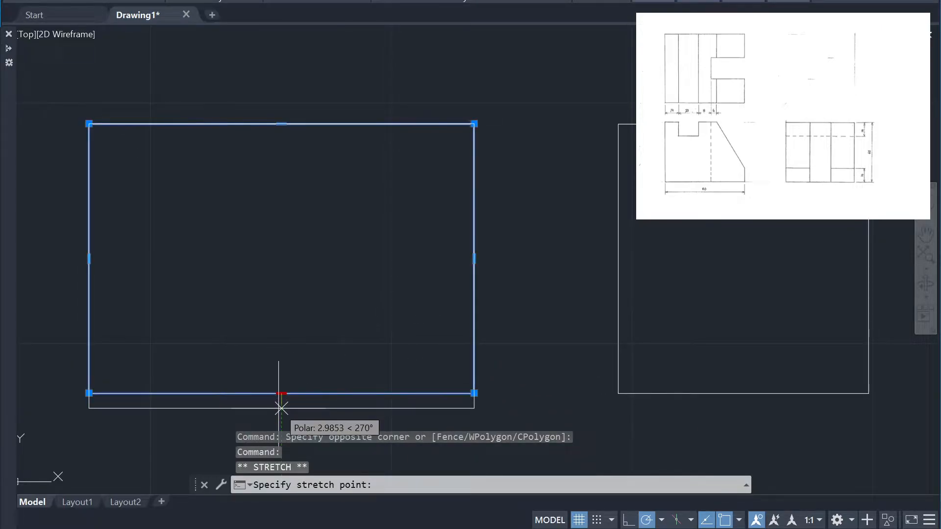
pyautogui.write('4')
pyautogui.press('Return')
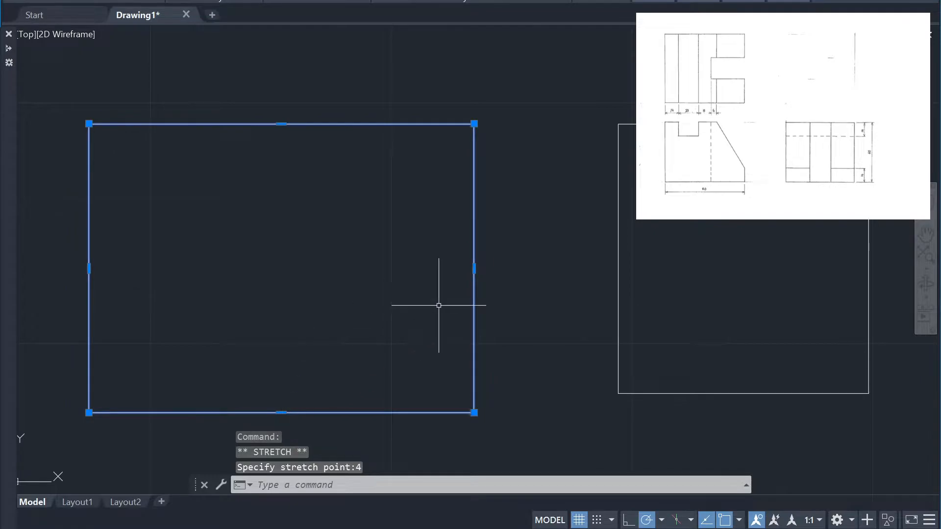
# Shift the side view's bottom line down by 4 to align with the front view's bottom edge
pyautogui.click(683, 414)
pyautogui.click(669, 375)
pyautogui.click(744, 393)
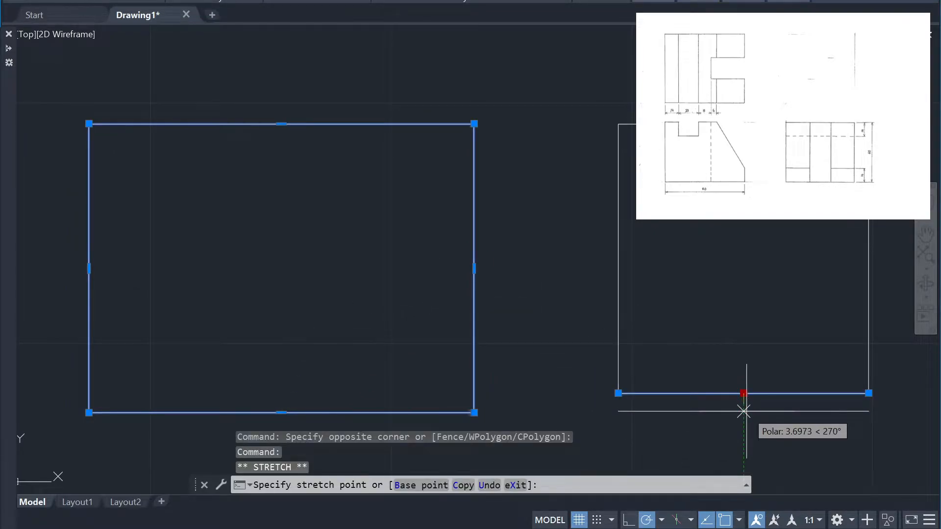
pyautogui.write('4')
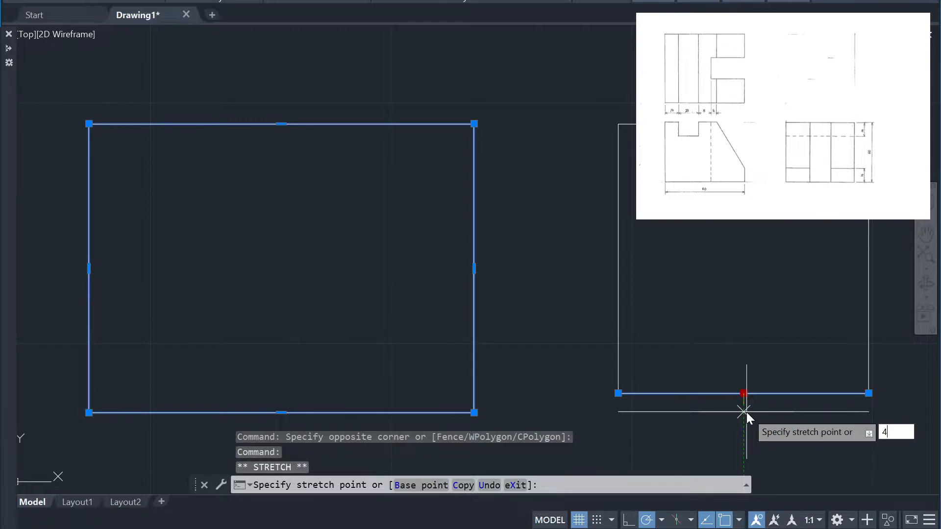
pyautogui.press('Return')
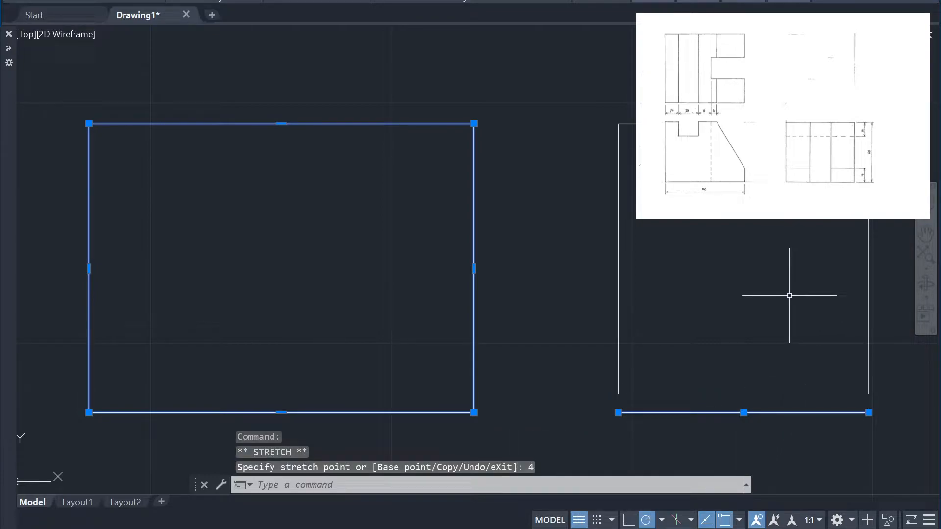
# Erase the side view lines along with the selected front view rectangle, and undo that erasure
pyautogui.click(888, 444)
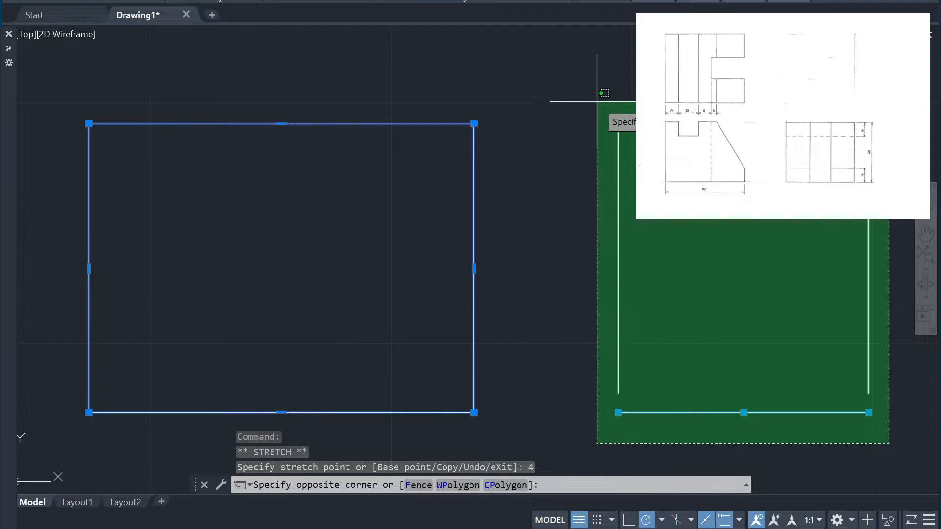
pyautogui.click(598, 102)
pyautogui.press('Delete')
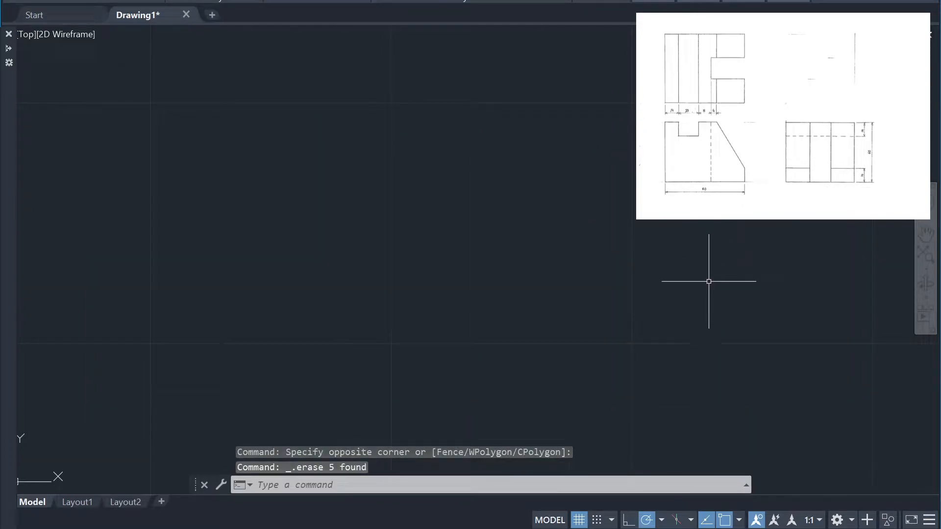
pyautogui.hotkey('ctrl', 'z')
# Erase only the four lines that form the side view
pyautogui.click(611, 261)
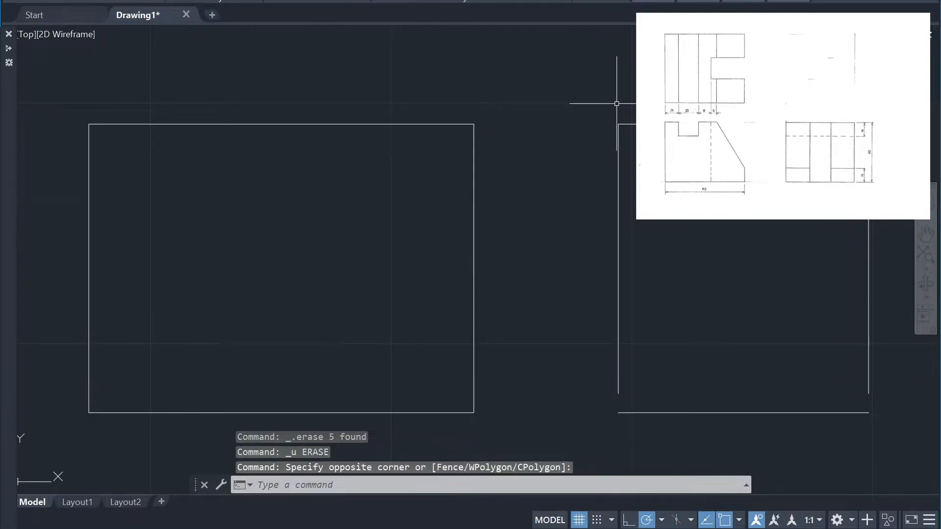
pyautogui.click(878, 446)
pyautogui.press('Delete')
# Measure the height of the top view rectangle along its right edge
pyautogui.scroll(-3, 765, 358)
pyautogui.scroll(5, 687, 221)
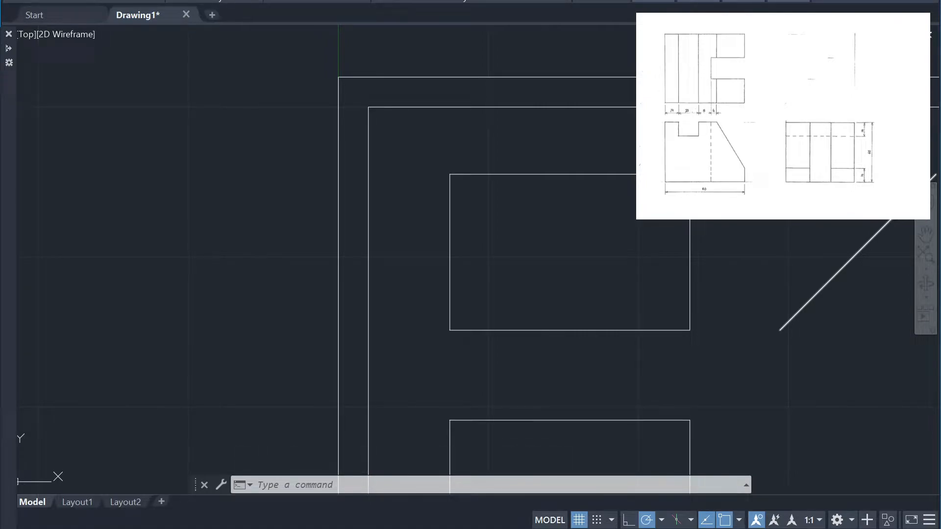
pyautogui.scroll(-4, 761, 275)
pyautogui.scroll(2, 720, 278)
pyautogui.click(720, 278)
pyautogui.click(686, 293)
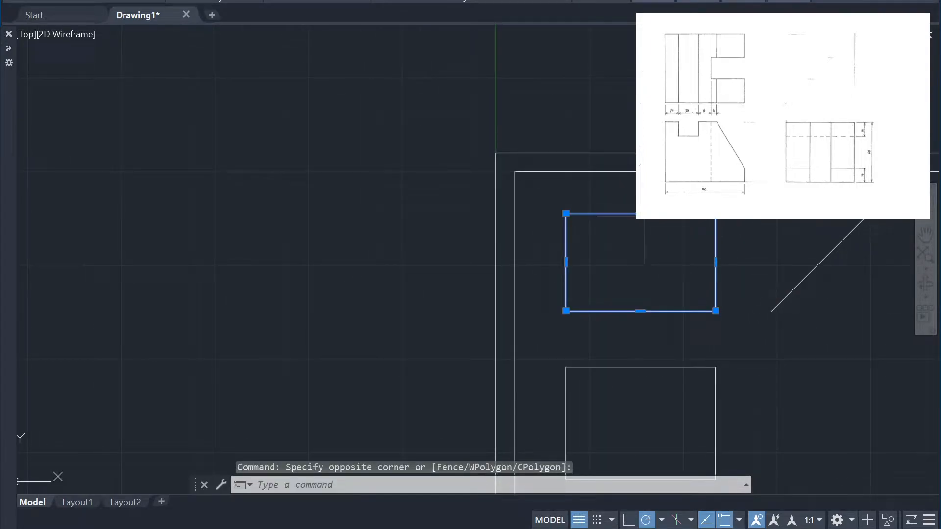
pyautogui.press('Escape')
pyautogui.write('dist')
pyautogui.press('Return')
pyautogui.click(715, 310)
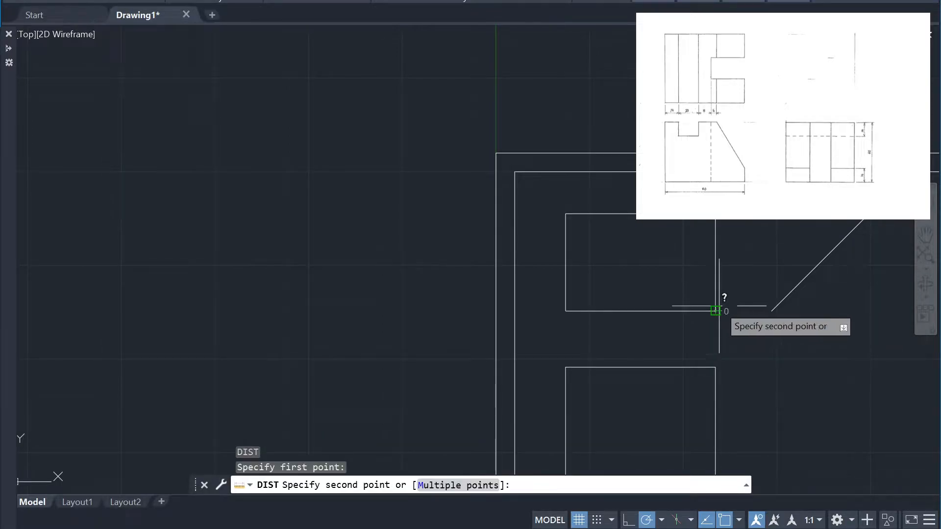
pyautogui.click(714, 216)
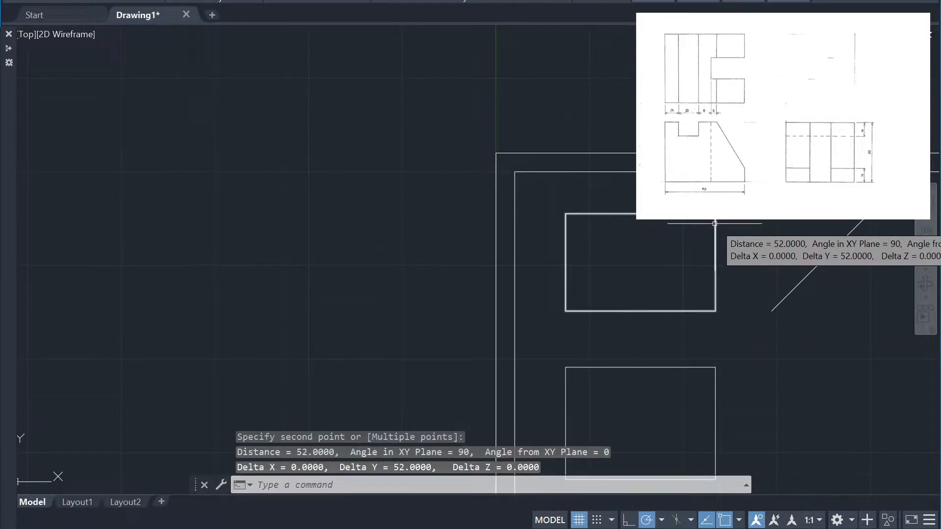
pyautogui.press('Escape')
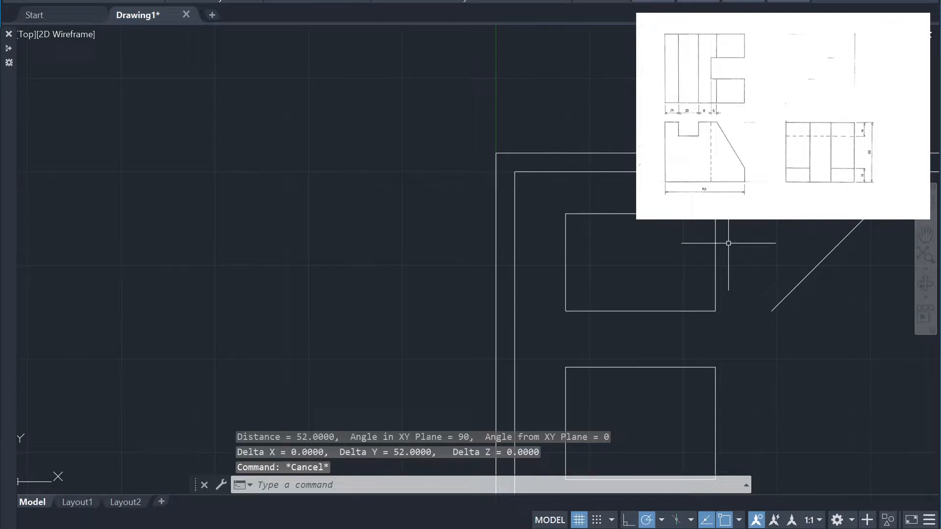
# Stretch the top view rectangle's upper edge 18 units upward
pyautogui.click(706, 264)
pyautogui.click(651, 216)
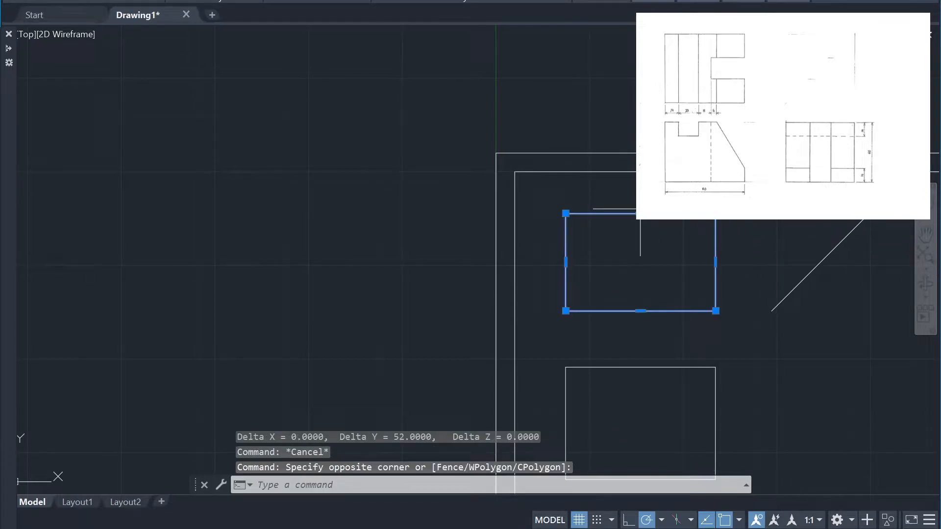
pyautogui.click(641, 214)
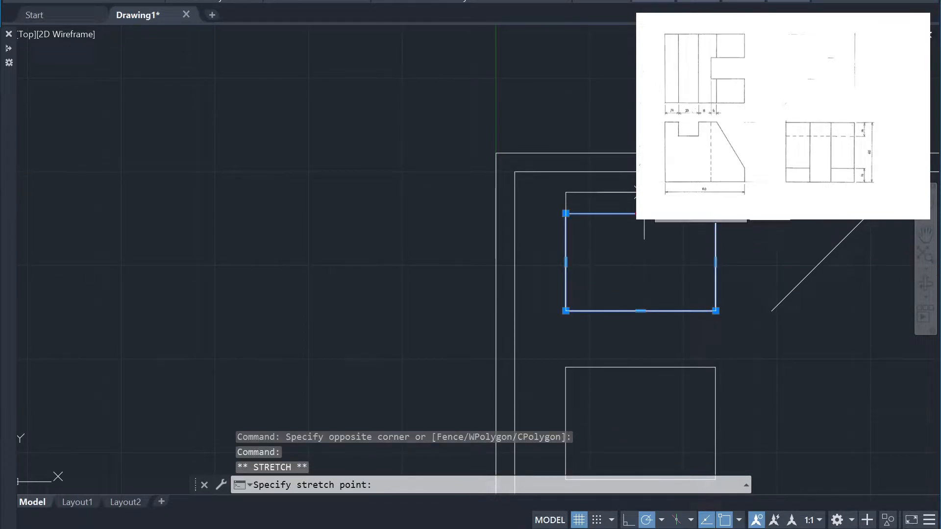
pyautogui.write('18')
pyautogui.press('Return')
# Move the top view rectangle, front view rectangle and diagonal line about 11.5 units straight down
pyautogui.scroll(-1, 785, 282)
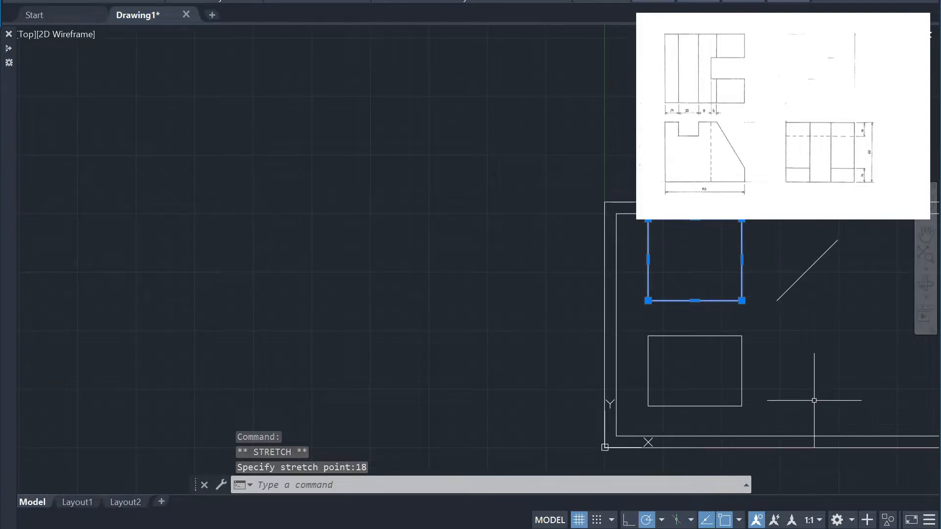
pyautogui.scroll(2, 816, 393)
pyautogui.click(844, 447)
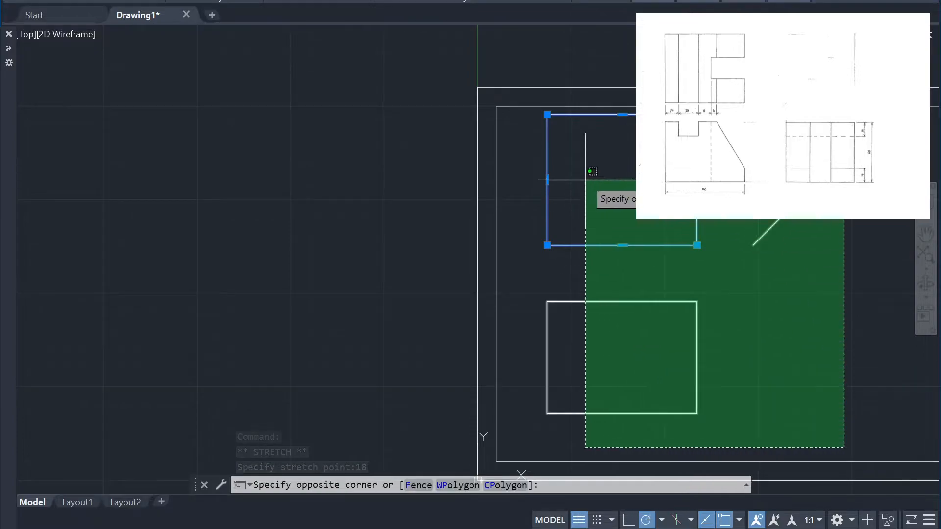
pyautogui.click(586, 138)
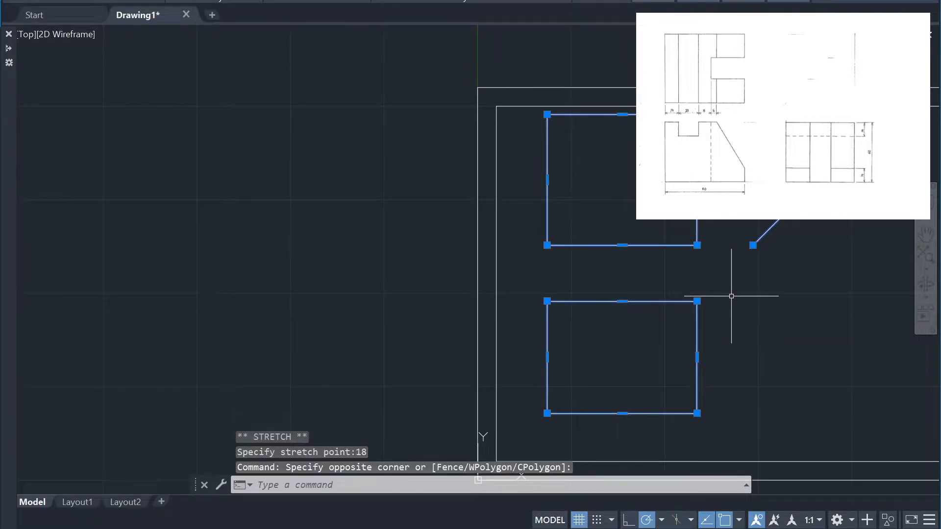
pyautogui.write('m')
pyautogui.press('Return')
pyautogui.click(697, 245)
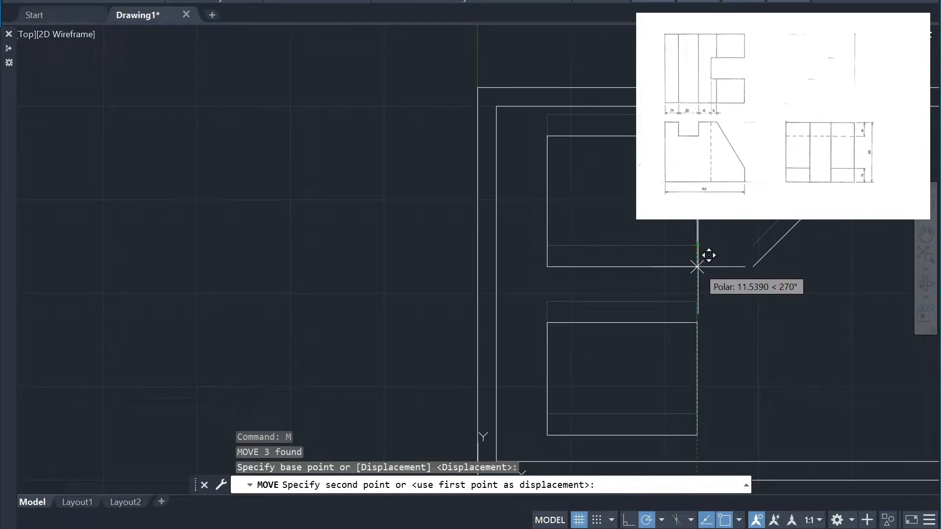
pyautogui.click(697, 265)
# Lengthen the diagonal line by stretching its upper end outward along its 45-degree direction
pyautogui.scroll(-2, 782, 318)
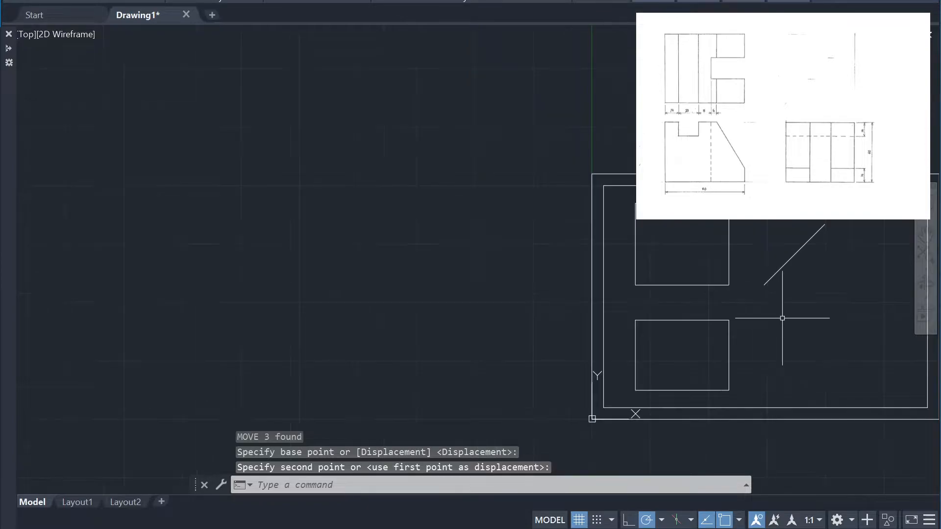
pyautogui.scroll(2, 842, 298)
pyautogui.click(844, 250)
pyautogui.click(776, 176)
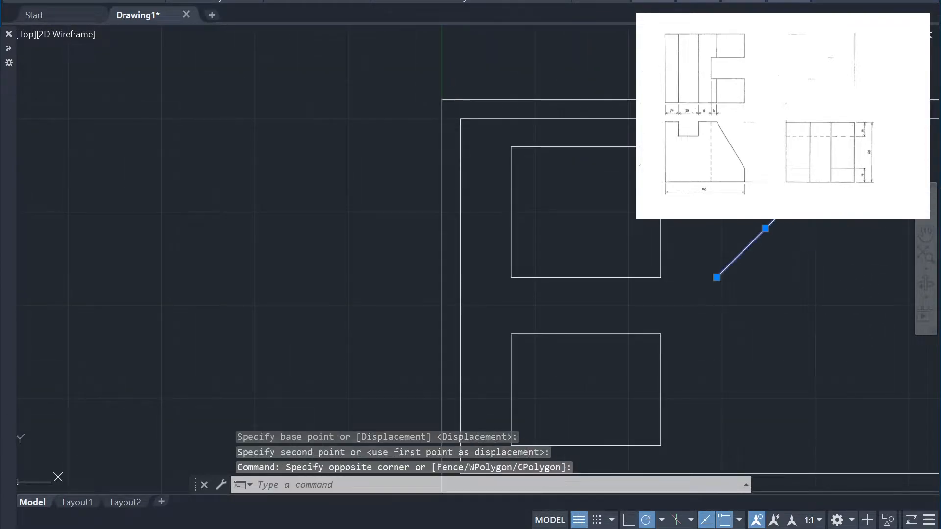
pyautogui.click(814, 180)
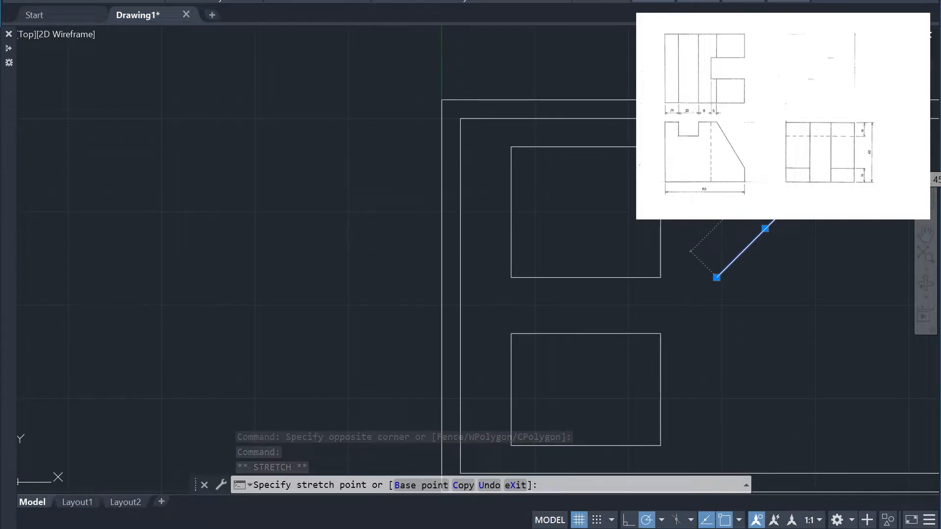
pyautogui.scroll(-4, 842, 154)
pyautogui.scroll(4, 843, 152)
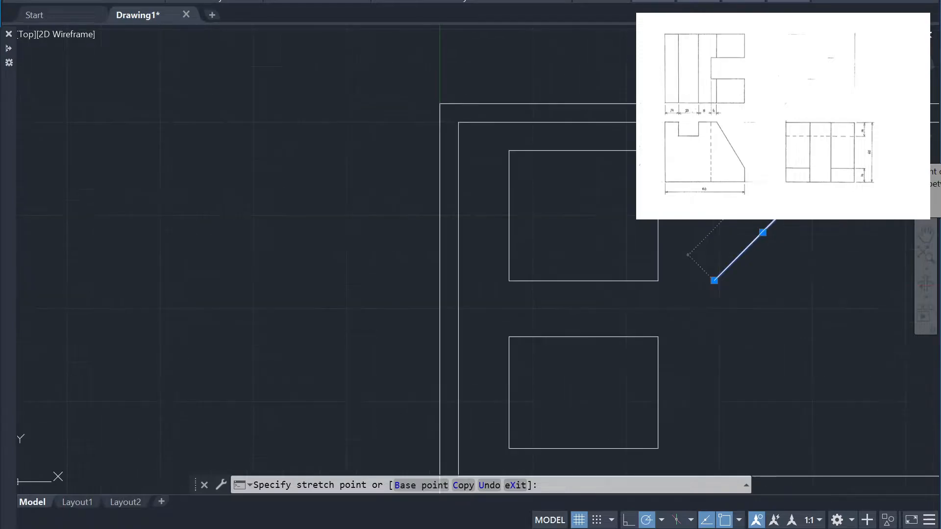
pyautogui.click(828, 166)
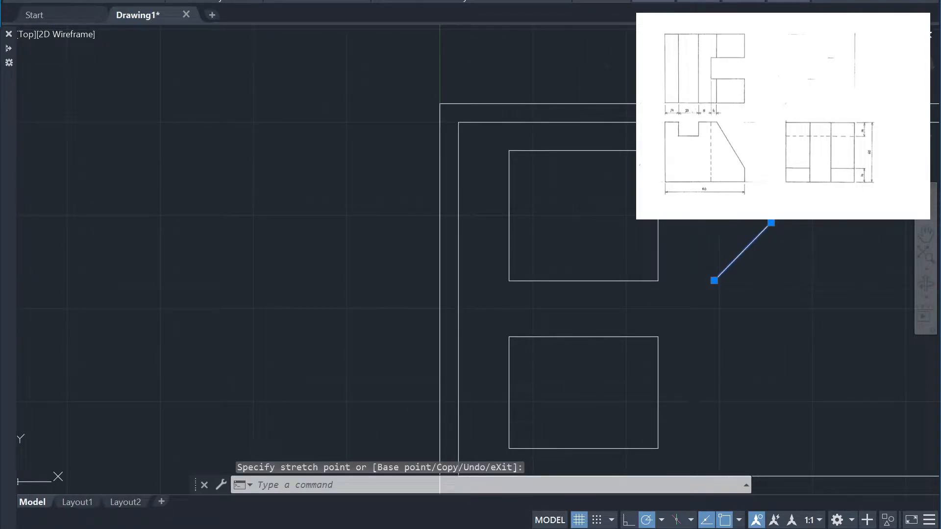
pyautogui.click(833, 287)
pyautogui.press('Escape')
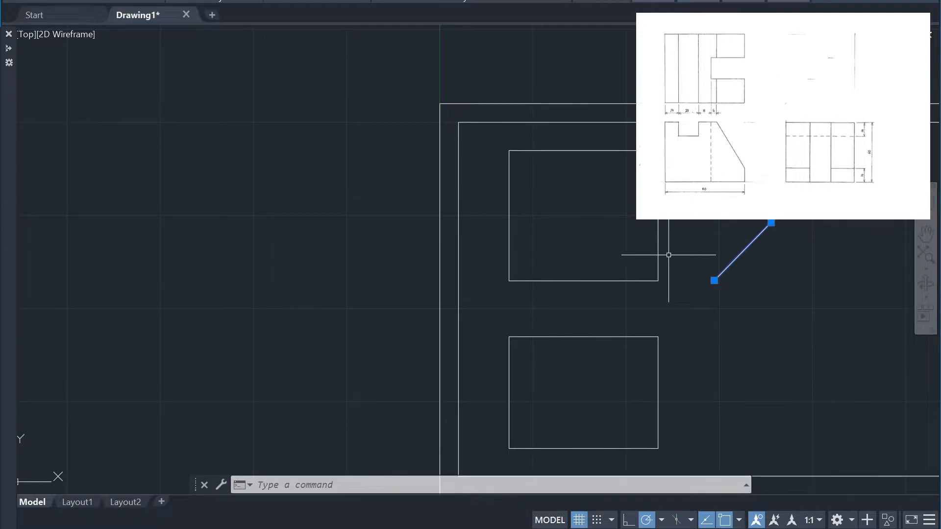
# Measure the height of the top view rectangle along its right edge
pyautogui.write('dist')
pyautogui.press('Return')
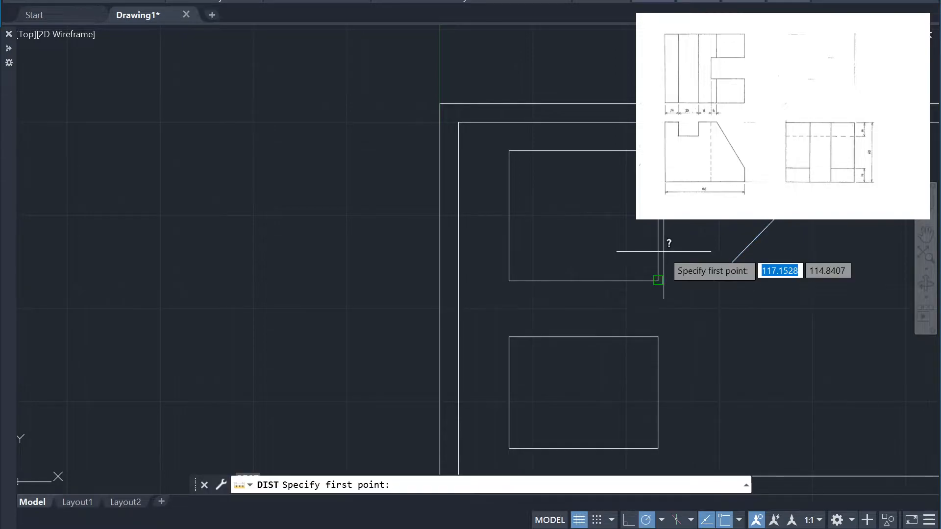
pyautogui.click(658, 280)
pyautogui.click(658, 151)
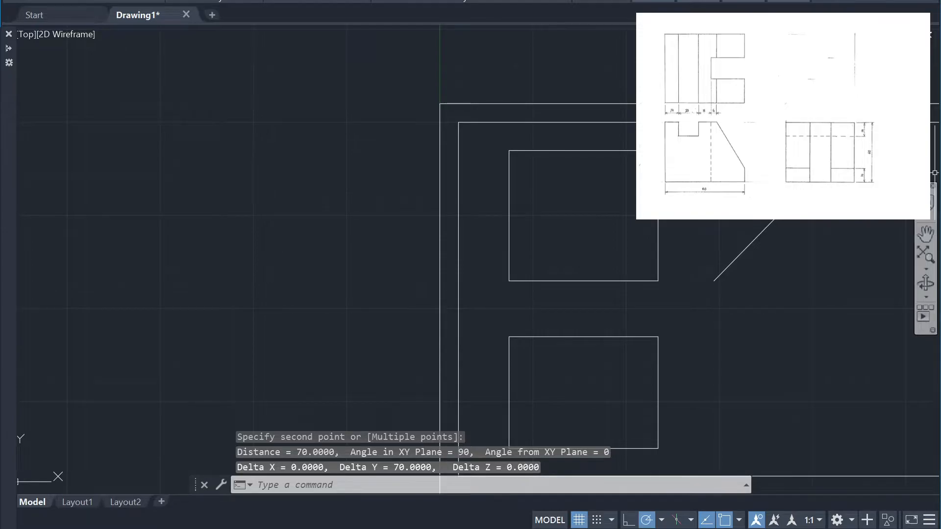
pyautogui.hotkey('alt', 'Tab')
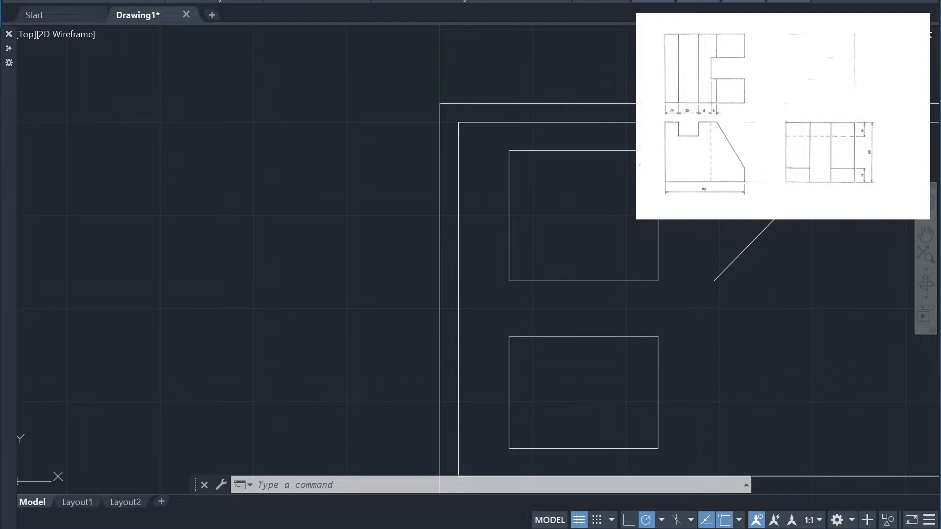
# Draw a projection line from the top view's lower-right corner to the diagonal's lower end, then down past the front view's base
pyautogui.scroll(-4, 747, 366)
pyautogui.scroll(4, 861, 353)
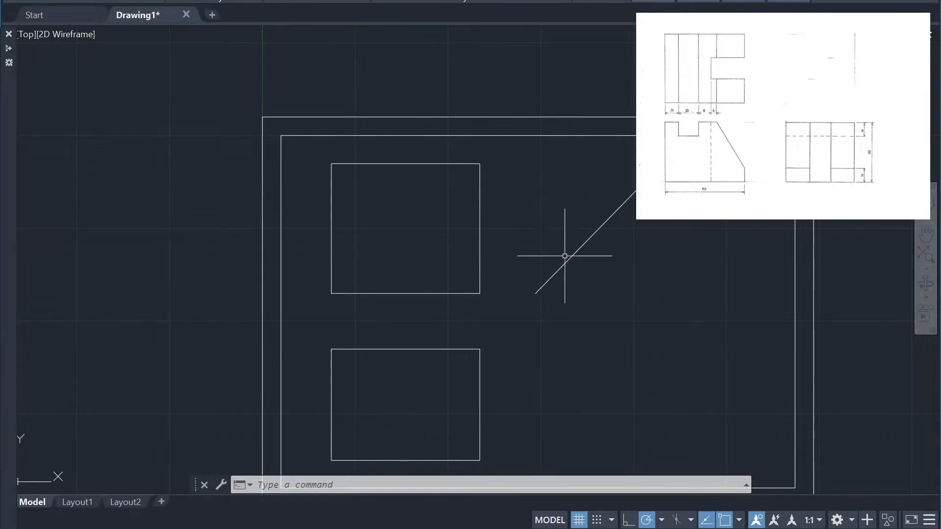
pyautogui.write('l')
pyautogui.press('Return')
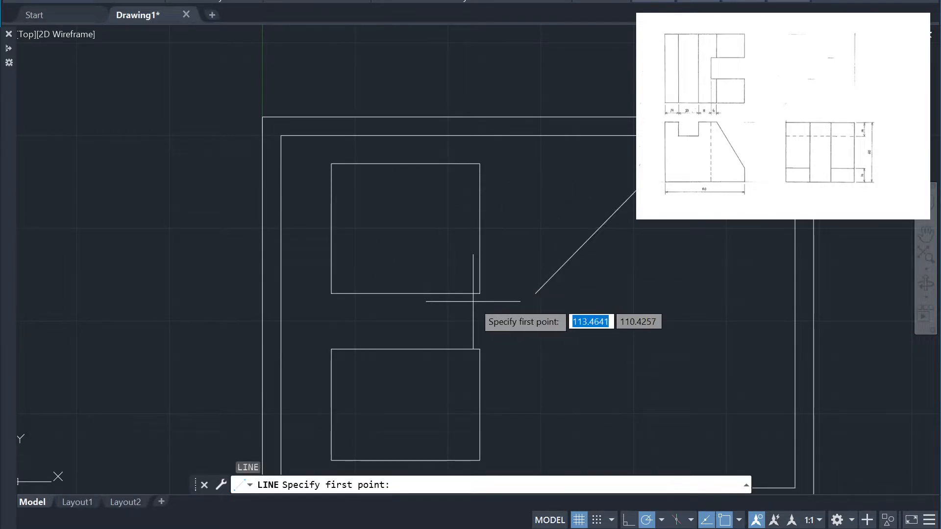
pyautogui.click(480, 293)
pyautogui.click(536, 293)
pyautogui.click(535, 468)
pyautogui.press('Return')
pyautogui.press('Return')
# Draw a horizontal projection line rightward from the top view's upper-right corner to beyond the diagonal line
pyautogui.click(480, 163)
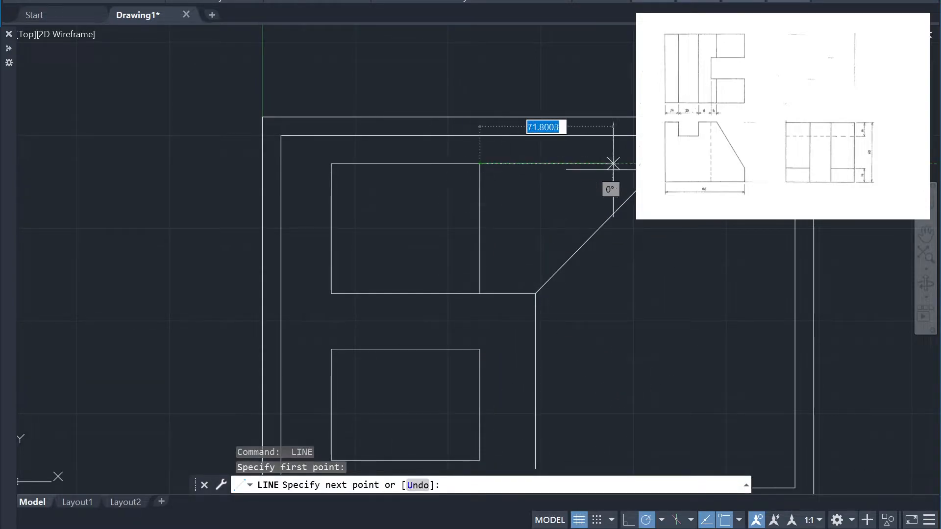
pyautogui.click(743, 163)
pyautogui.press('Return')
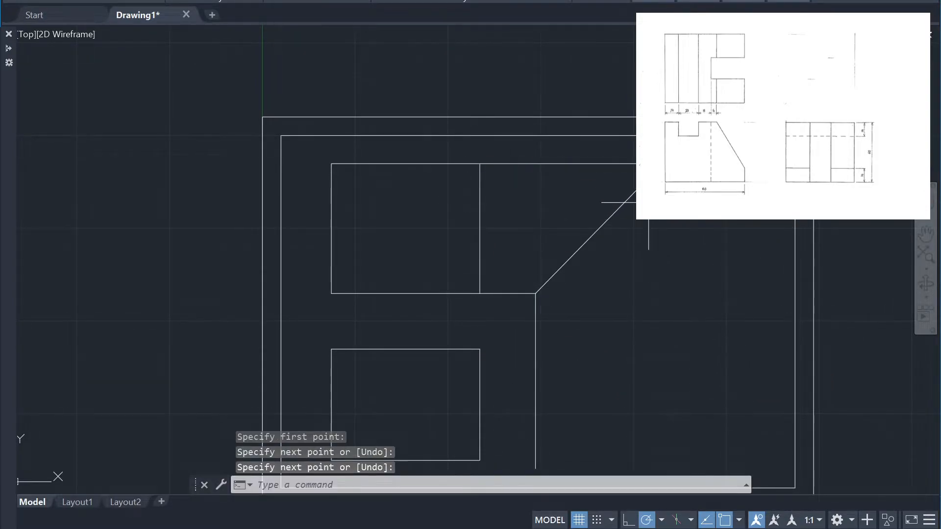
# Stretch the diagonal line's upper end to meet the upper horizontal projection line
pyautogui.click(652, 176)
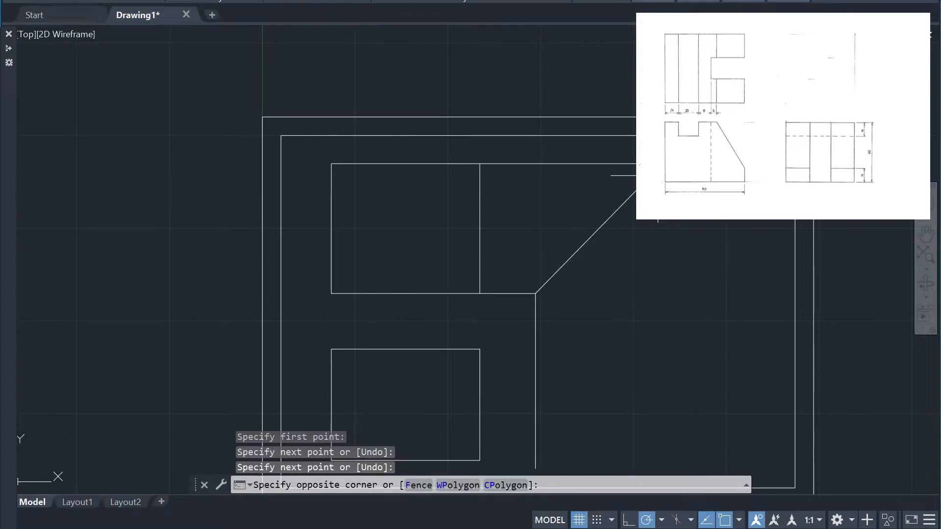
pyautogui.press('Escape')
pyautogui.click(643, 221)
pyautogui.click(595, 182)
pyautogui.click(649, 178)
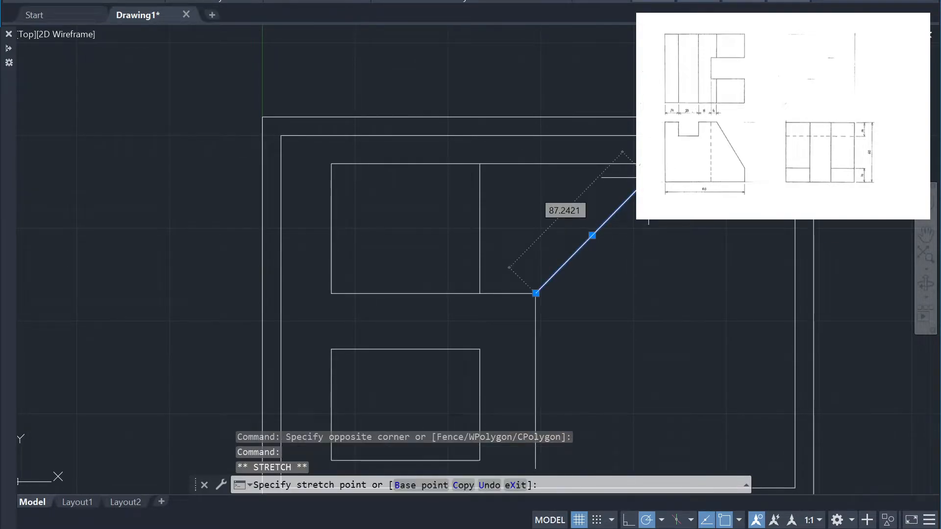
pyautogui.click(662, 164)
pyautogui.press('Return')
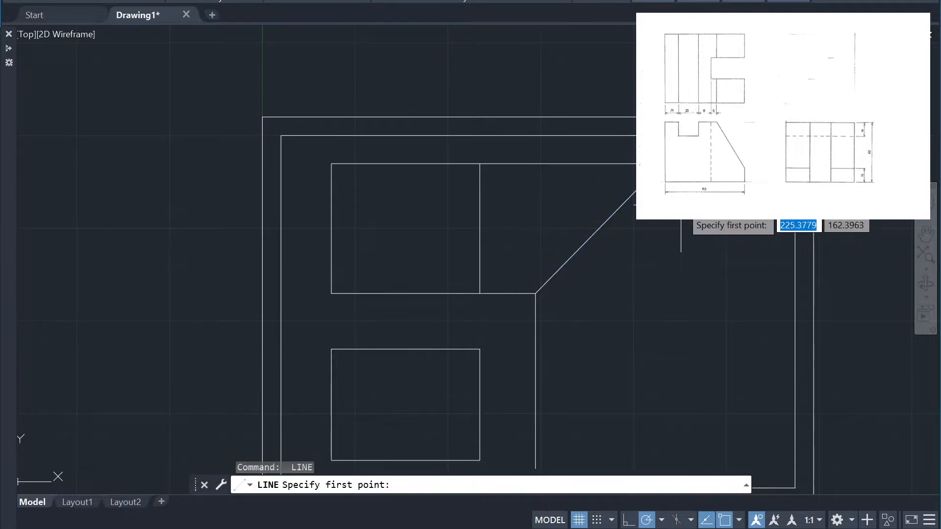
pyautogui.press('Escape')
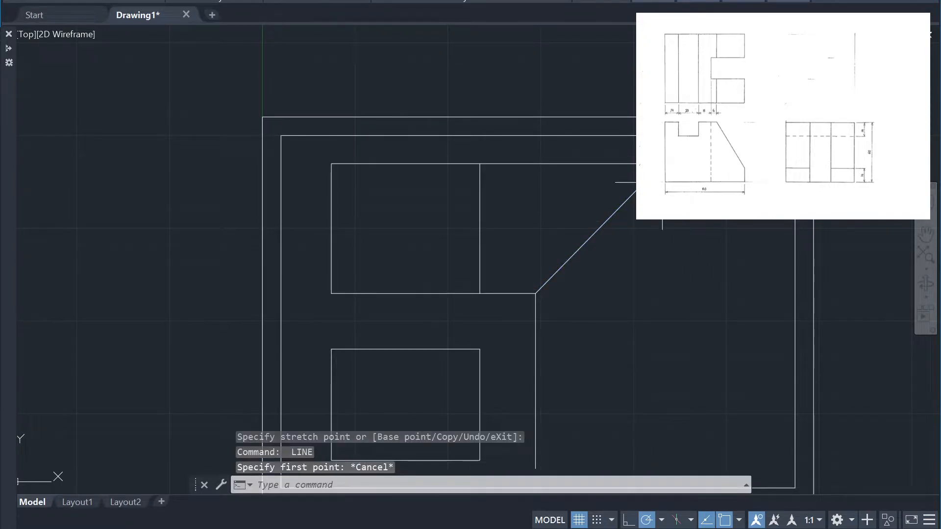
# Draw a vertical projection line from the diagonal's upper end down past the level of the front view's base
pyautogui.press('Return')
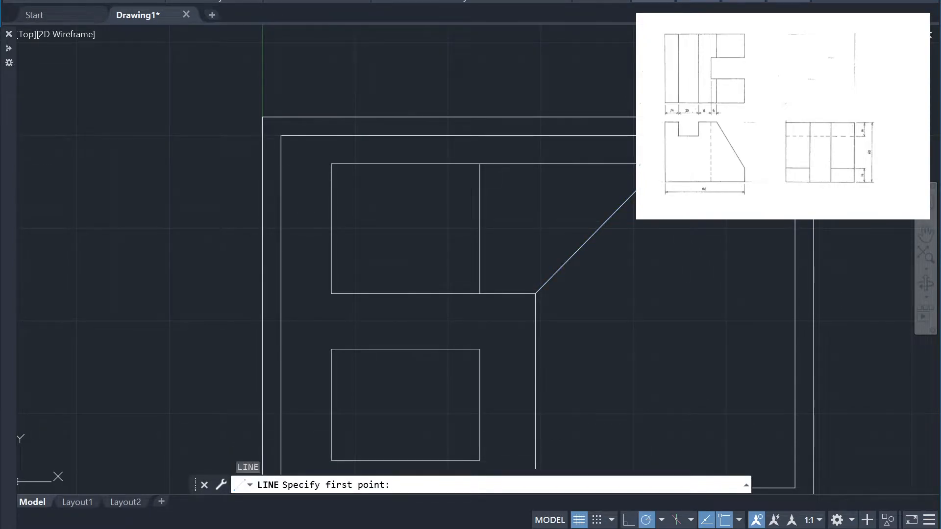
pyautogui.click(663, 163)
pyautogui.click(663, 467)
pyautogui.press('Return')
pyautogui.press('Return')
# Project the front view's lower-right and upper-right corners horizontally across to the outer vertical projection line
pyautogui.click(480, 461)
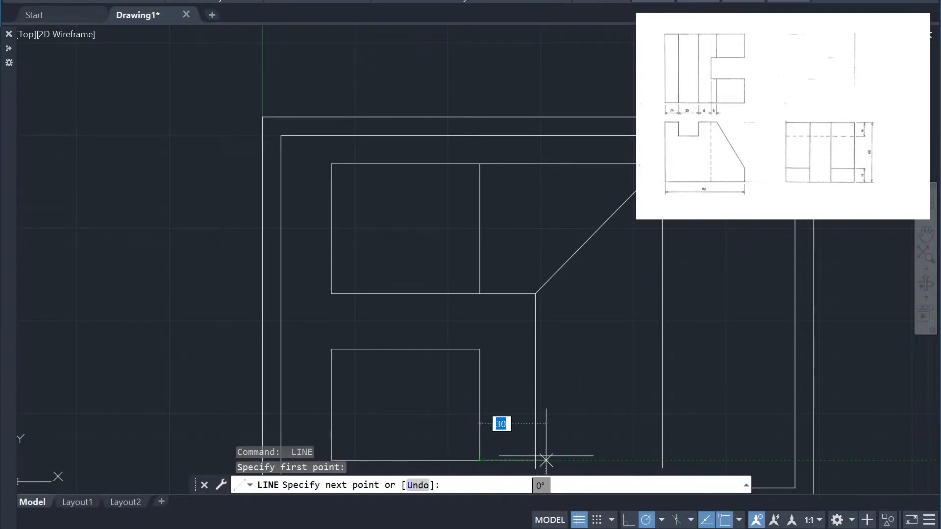
pyautogui.click(662, 461)
pyautogui.press('Return')
pyautogui.press('Return')
pyautogui.click(480, 349)
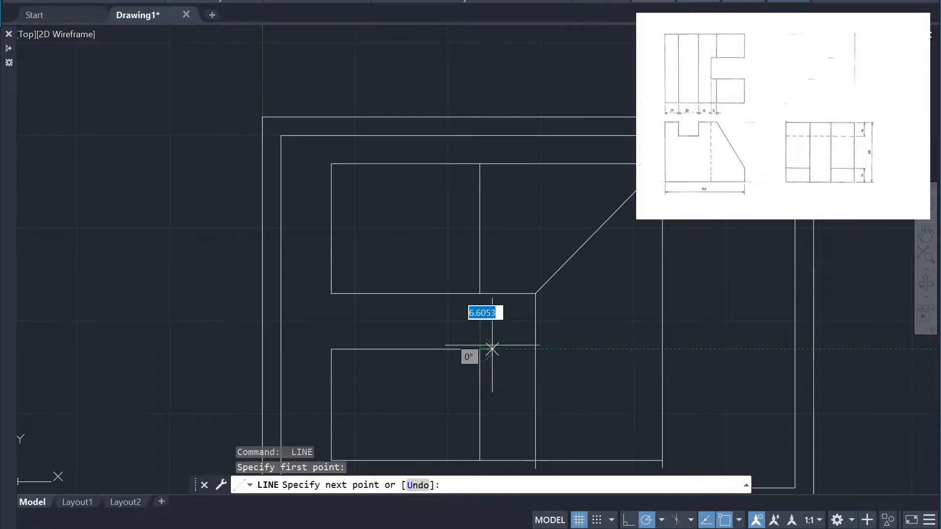
pyautogui.click(669, 349)
# Trim the projection lines around the top view and above the side view, plus the side view's upper edge overshoot and connecting segment
pyautogui.press('Return')
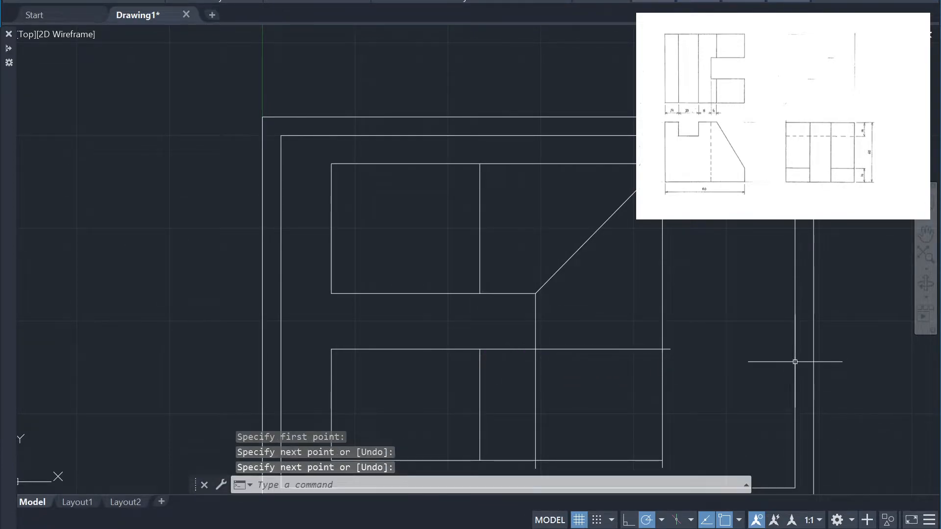
pyautogui.press('Escape')
pyautogui.write('tr')
pyautogui.press('Return')
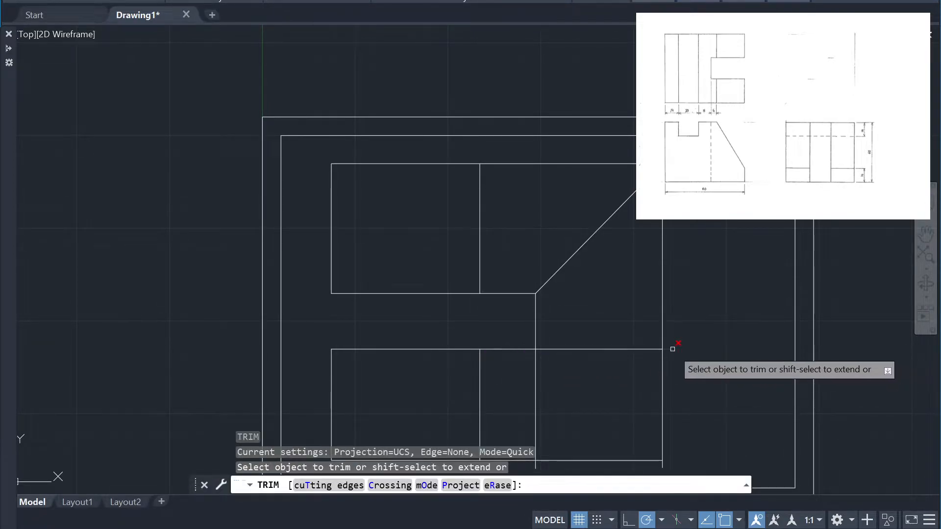
pyautogui.click(672, 349)
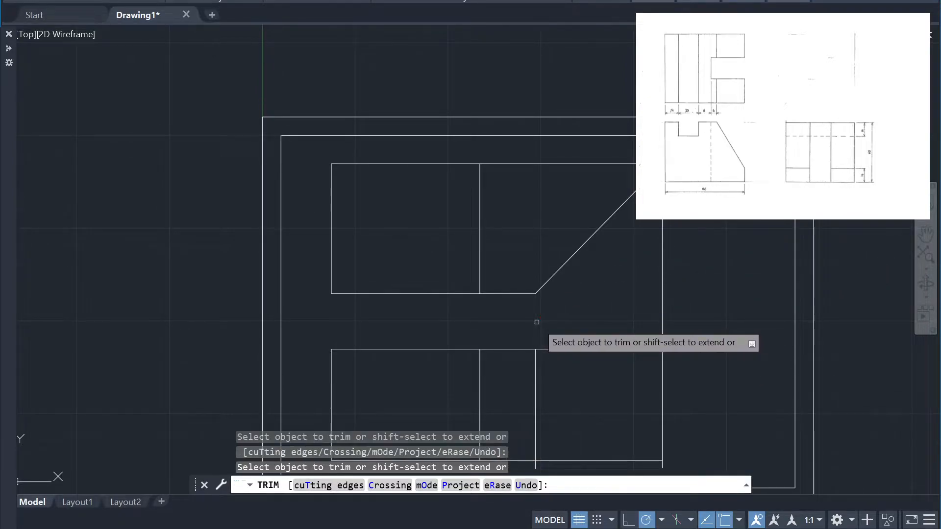
pyautogui.click(515, 294)
pyautogui.click(547, 164)
pyautogui.click(663, 259)
pyautogui.click(516, 350)
# Trim the lower connecting line between the front and side views and the vertical ends protruding below the side view
pyautogui.scroll(-2, 555, 352)
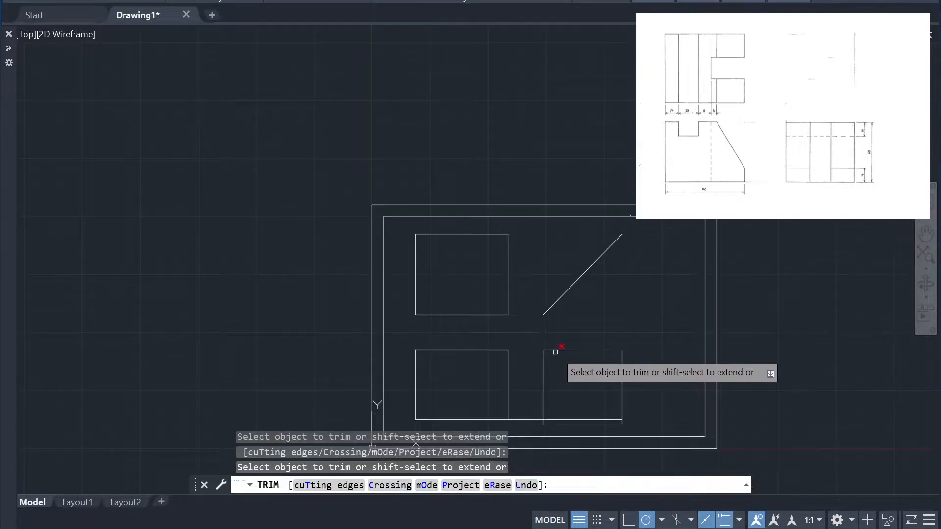
pyautogui.click(527, 419)
pyautogui.click(543, 424)
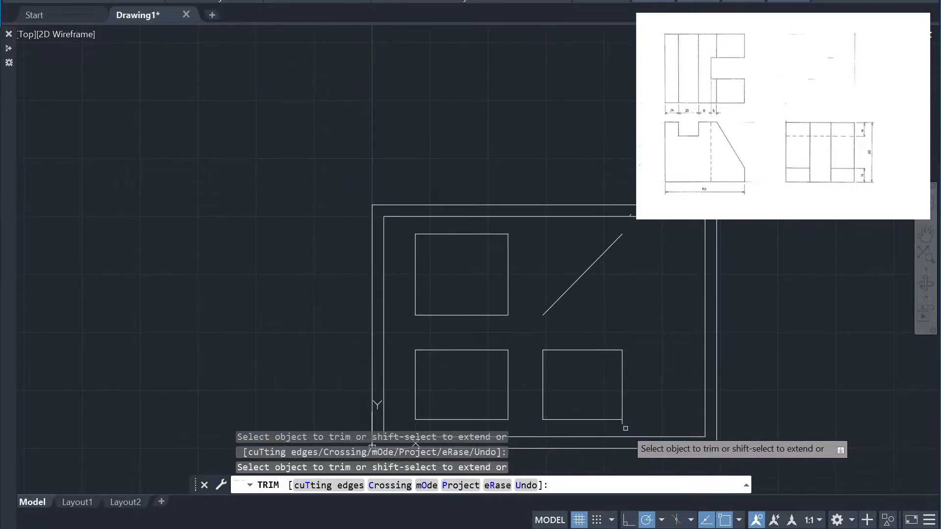
pyautogui.scroll(2, 648, 295)
pyautogui.scroll(4, 607, 181)
pyautogui.scroll(-7, 767, 294)
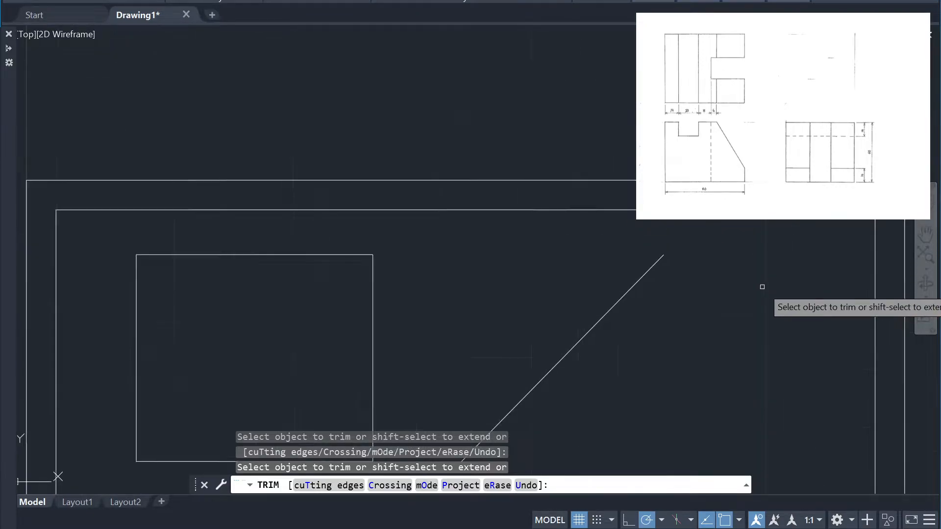
pyautogui.scroll(4, 664, 346)
pyautogui.scroll(-2, 833, 353)
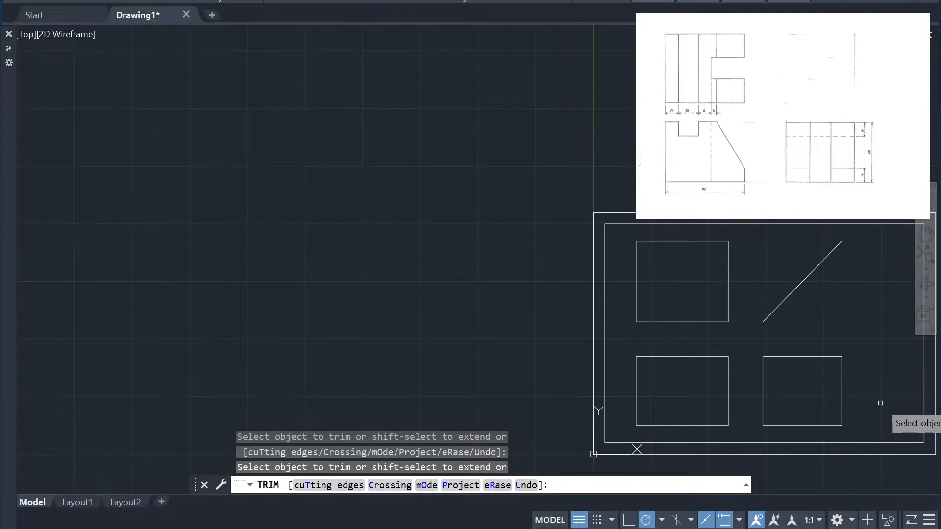
pyautogui.scroll(3, 870, 411)
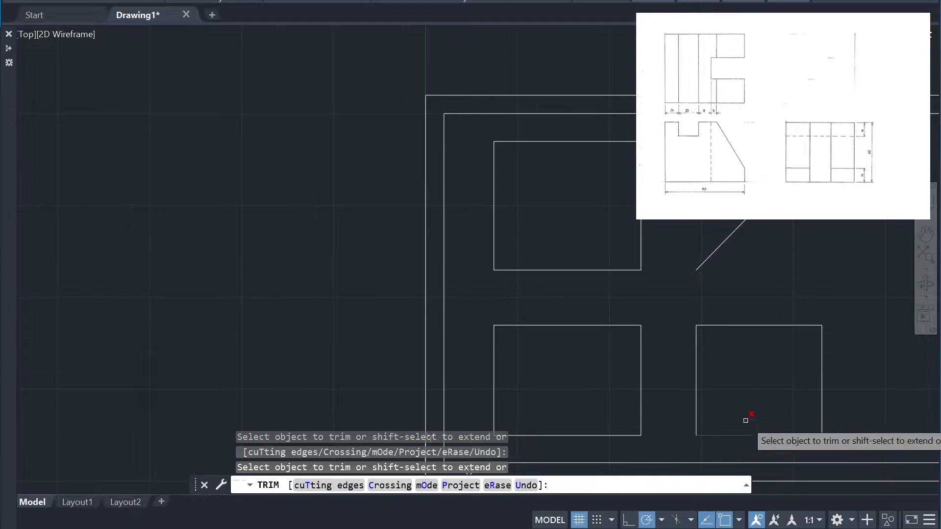
pyautogui.moveTo(841, 336)
pyautogui.mouseDown(button='middle')
pyautogui.moveTo(780, 307)
pyautogui.moveTo(698, 286)
pyautogui.mouseUp(button='middle')
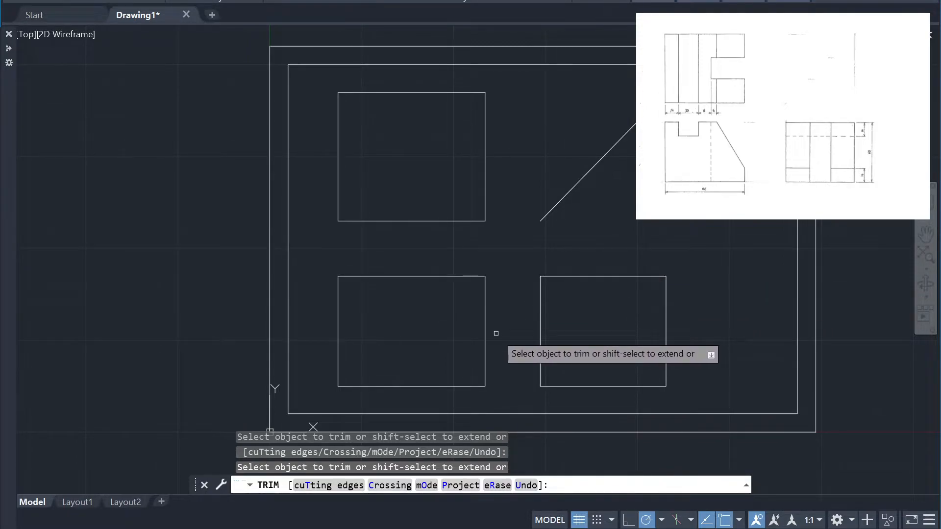
pyautogui.press('Escape')
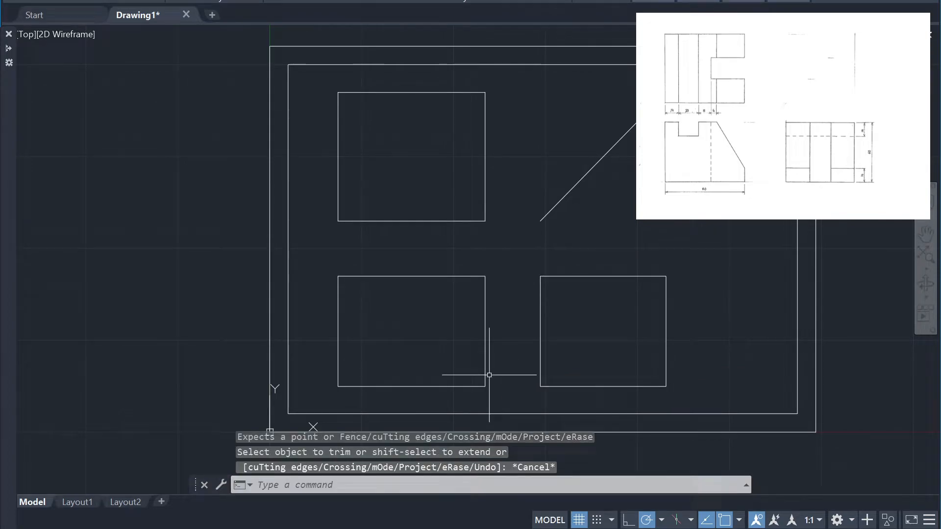
# Draw a 14-unit vertical line upward from the front view's lower-right corner
pyautogui.write('l')
pyautogui.press('Return')
pyautogui.click(487, 387)
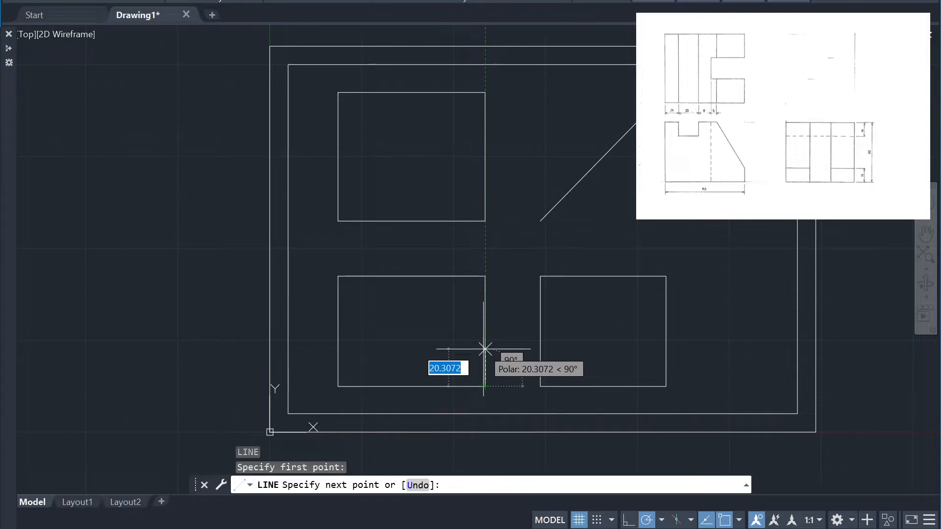
pyautogui.write('14')
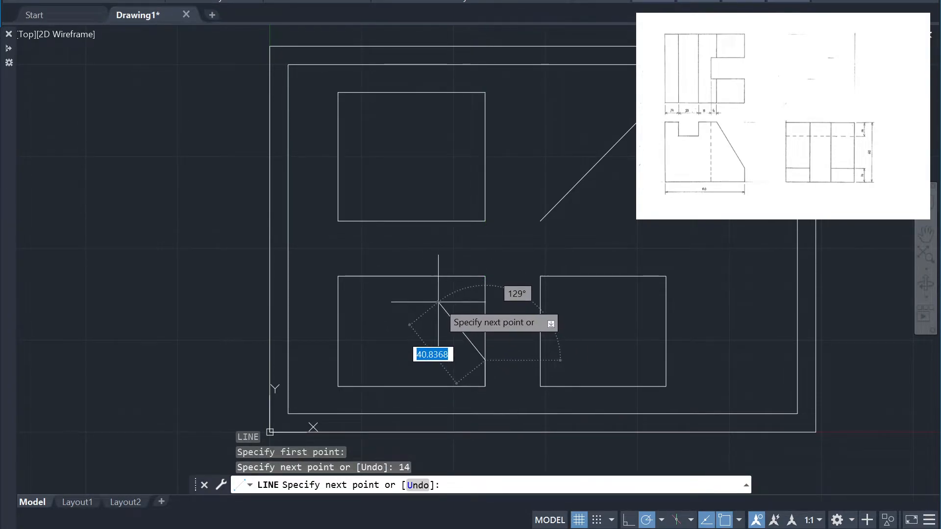
pyautogui.press('Escape')
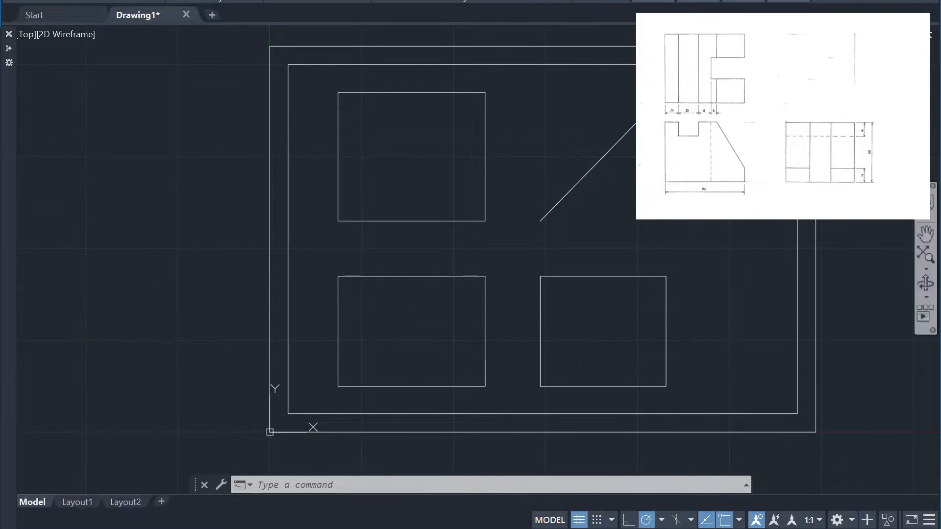
# Draw connected lines from the front view's upper-left corner: about 18, 20 and 18 units horizontally, ending with a slope to the 14-unit line's upper end
pyautogui.write('l')
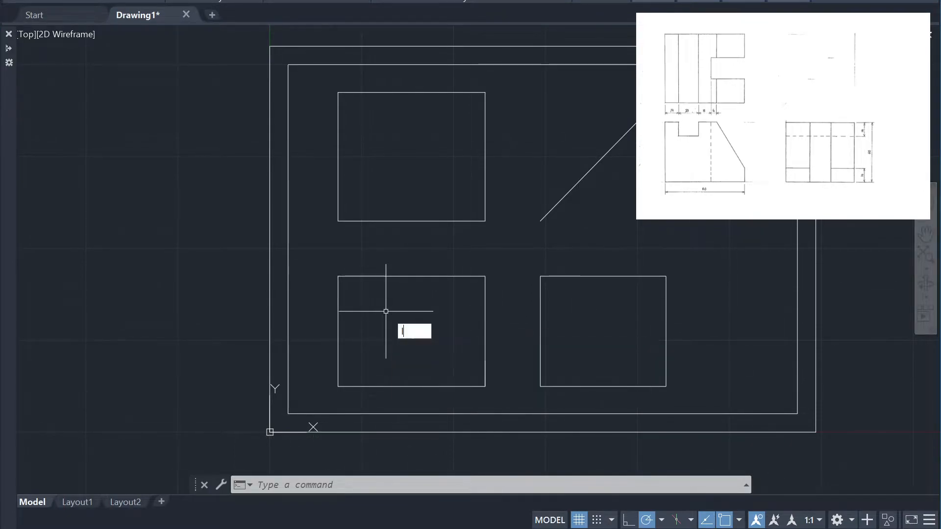
pyautogui.press('Return')
pyautogui.click(338, 277)
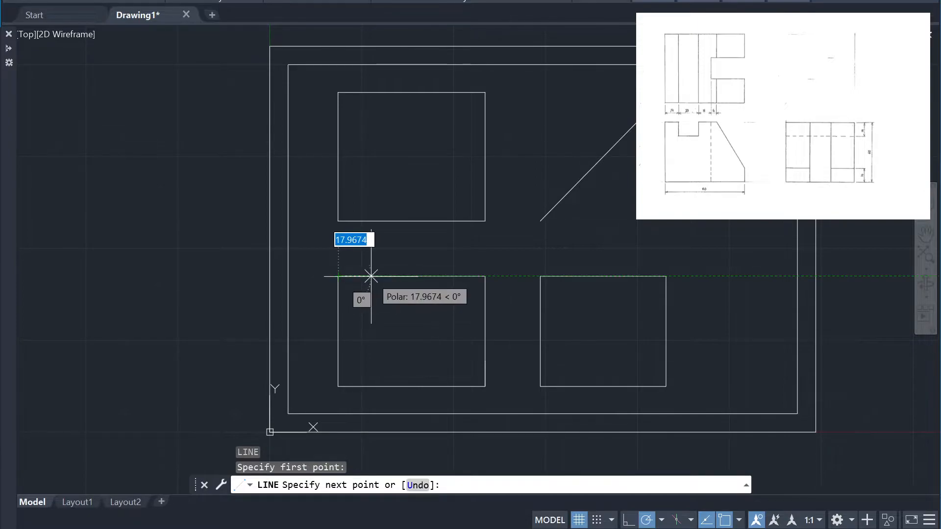
pyautogui.press('Return')
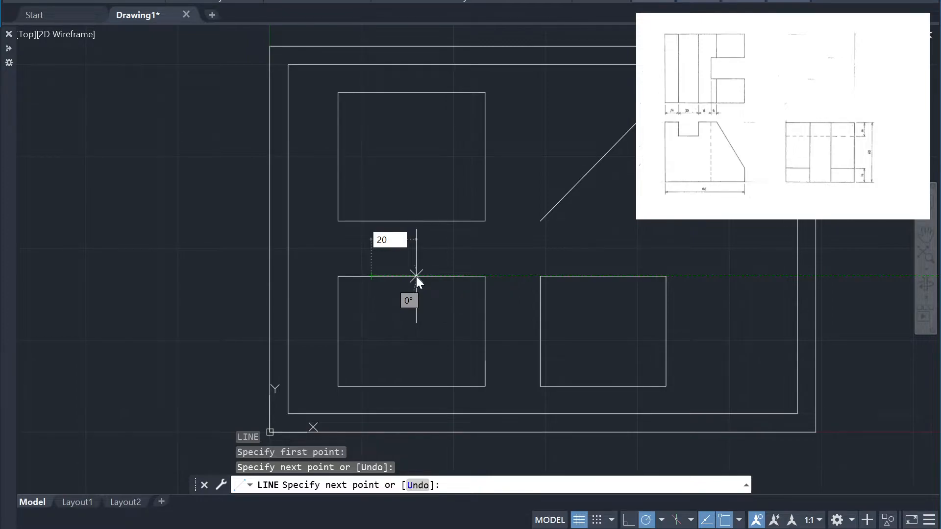
pyautogui.press('Return')
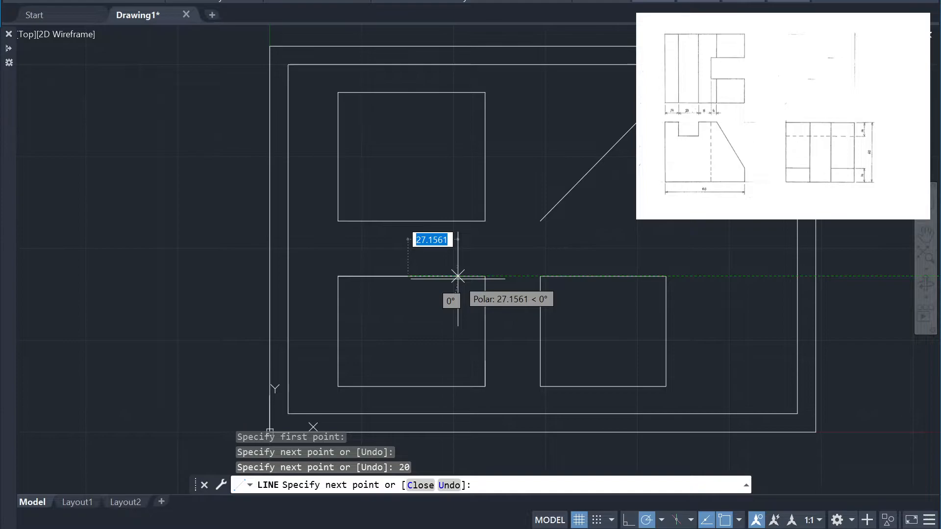
pyautogui.write('18')
pyautogui.press('Return')
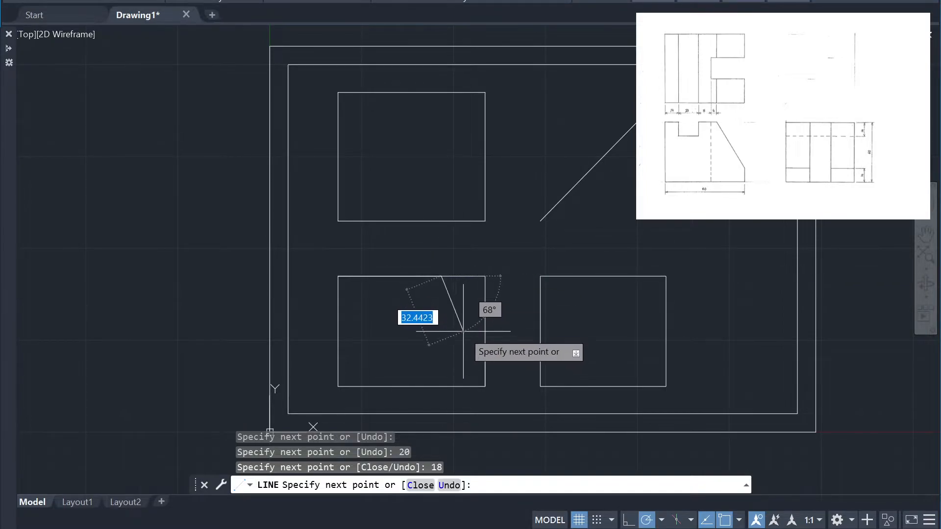
pyautogui.click(485, 362)
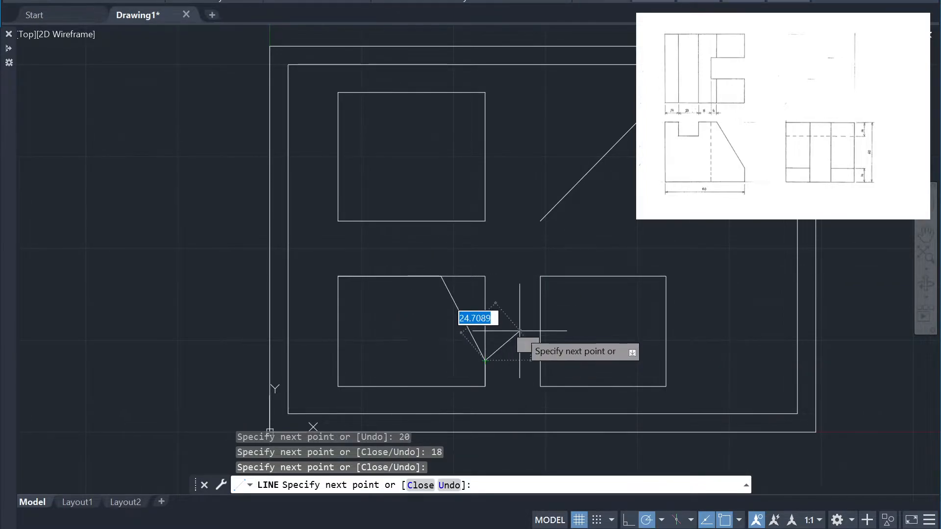
pyautogui.press('Escape')
pyautogui.press('Escape')
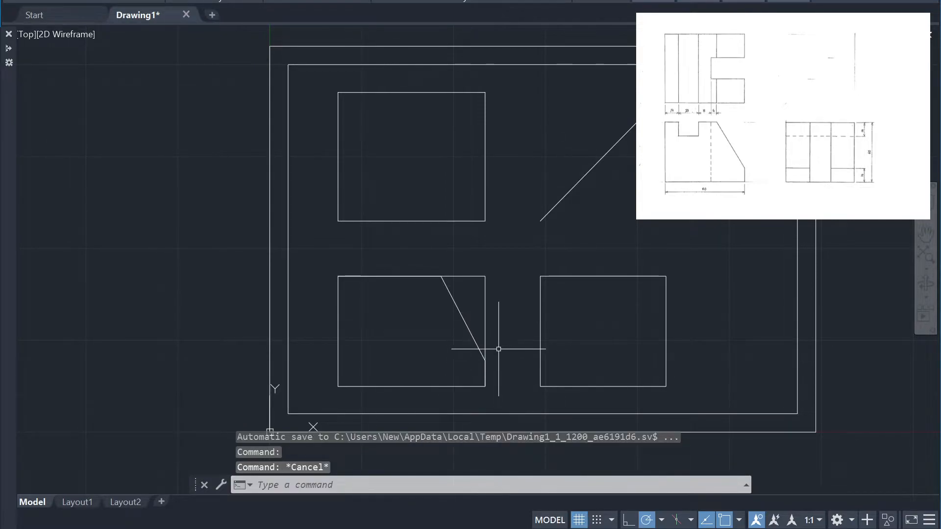
# Erase the front view's original rectangle and redraw its left edge vertically from the upper-left corner down past the base level
pyautogui.click(499, 313)
pyautogui.click(478, 353)
pyautogui.press('Delete')
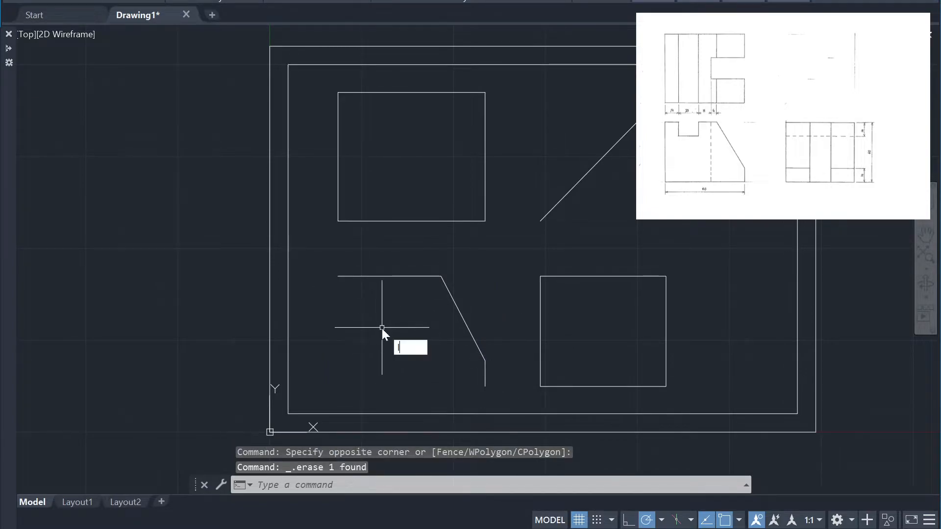
pyautogui.write('l')
pyautogui.press('Return')
pyautogui.click(338, 276)
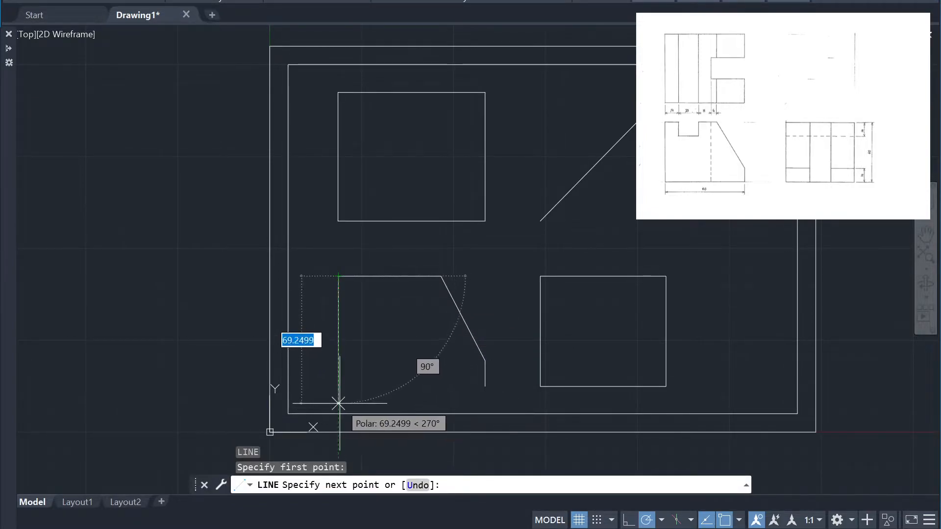
pyautogui.write('60')
pyautogui.press('Return')
pyautogui.press('Return')
pyautogui.press('Return')
# Draw the front view's base from its lower-right corner to the left edge and trim the left edge's overshoot below it
pyautogui.click(486, 386)
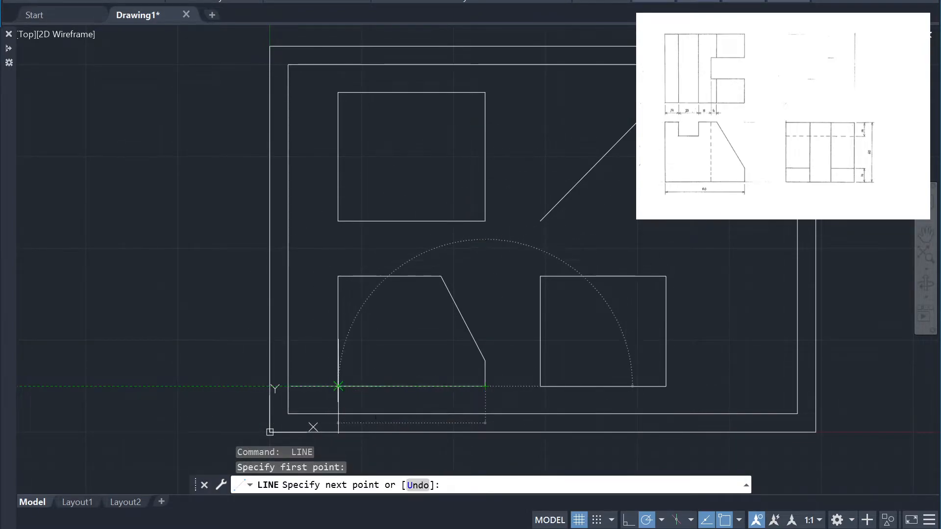
pyautogui.click(339, 387)
pyautogui.press('Return')
pyautogui.write('tr')
pyautogui.press('Return')
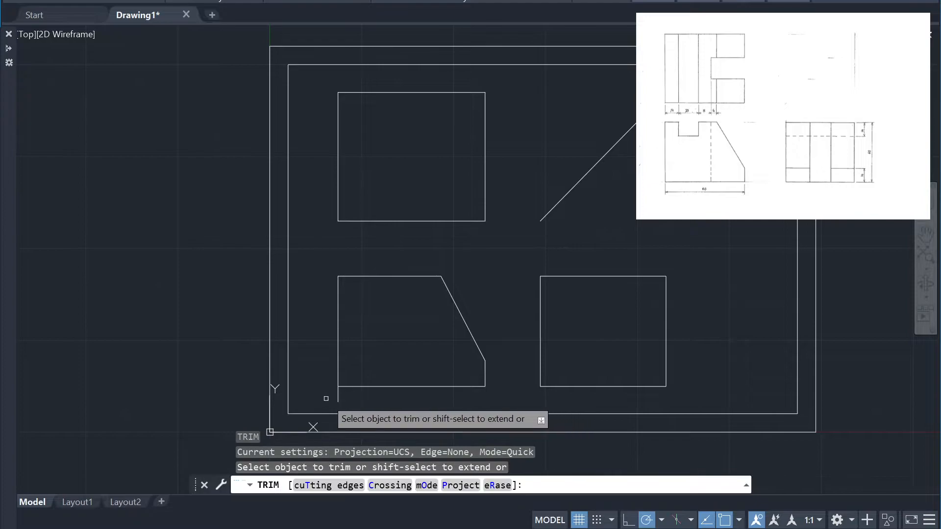
pyautogui.click(338, 394)
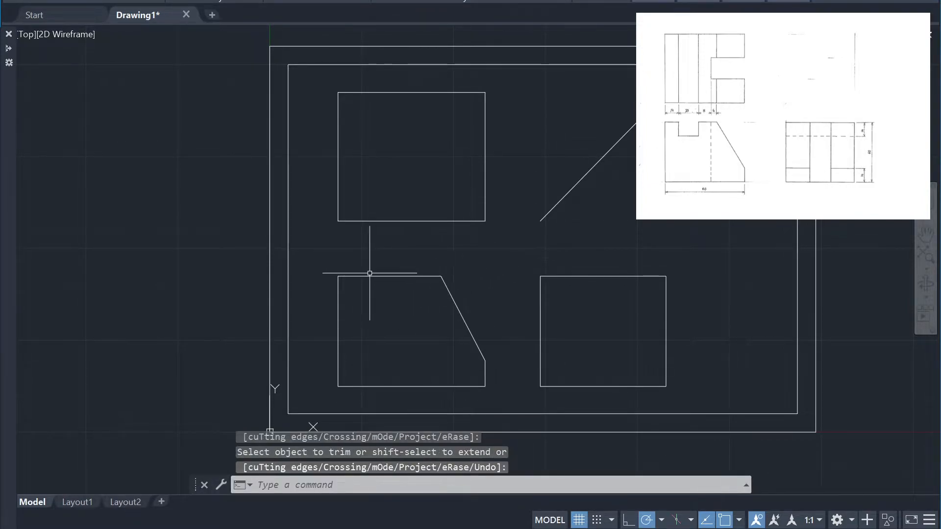
pyautogui.click(391, 284)
pyautogui.click(388, 275)
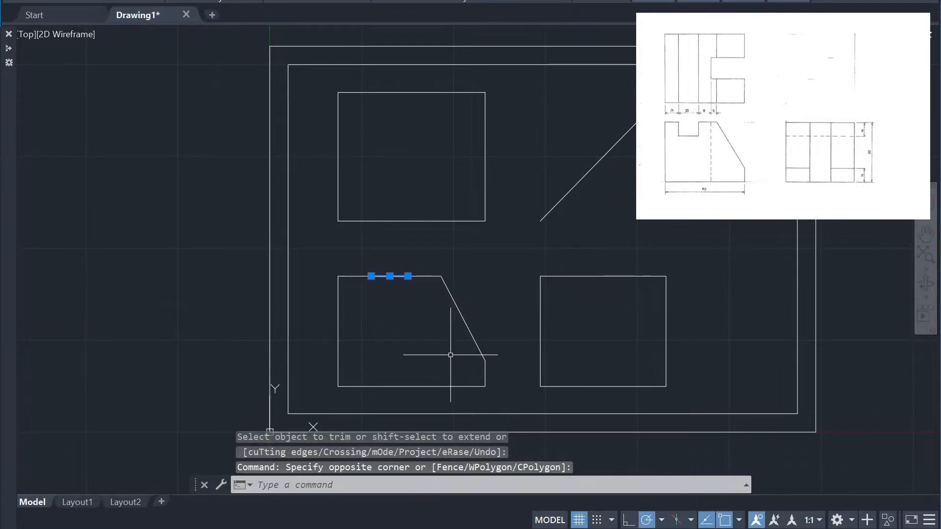
pyautogui.press('Delete')
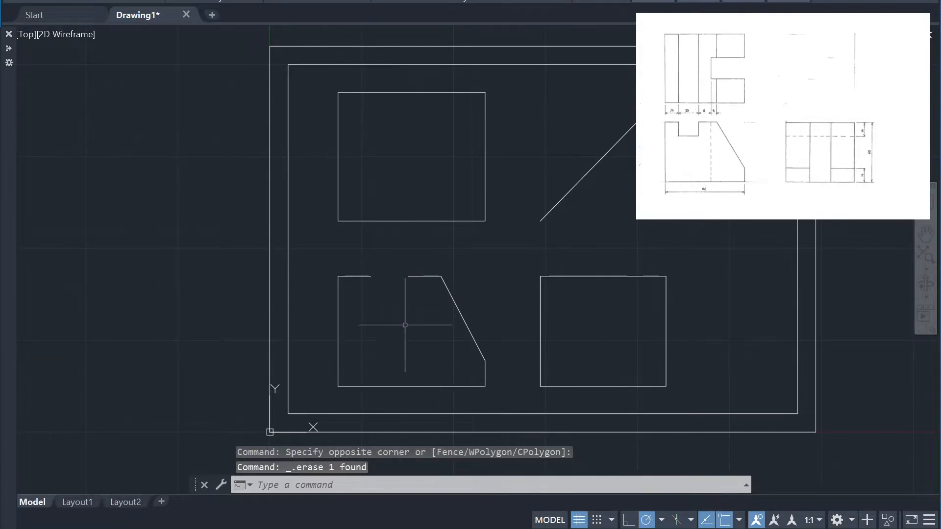
pyautogui.write('l')
pyautogui.press('Return')
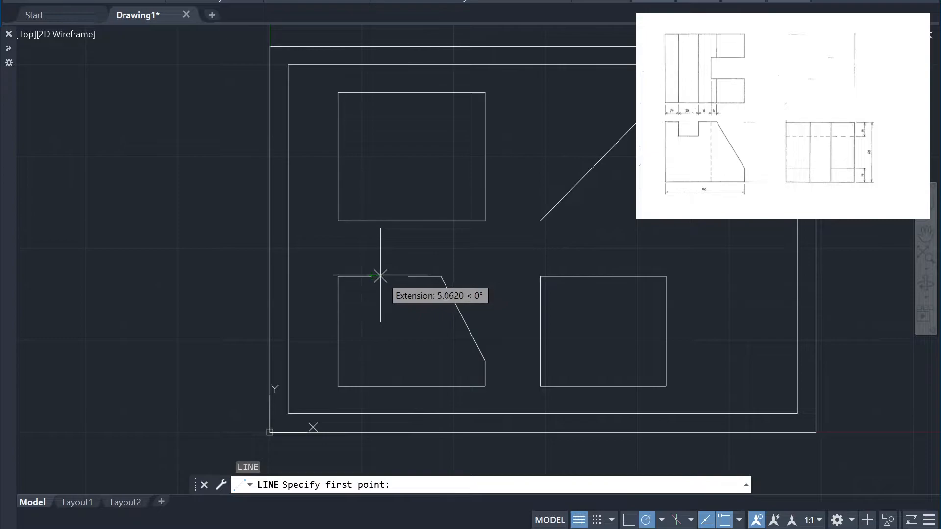
pyautogui.press('Escape')
pyautogui.hotkey('ctrl', 'z')
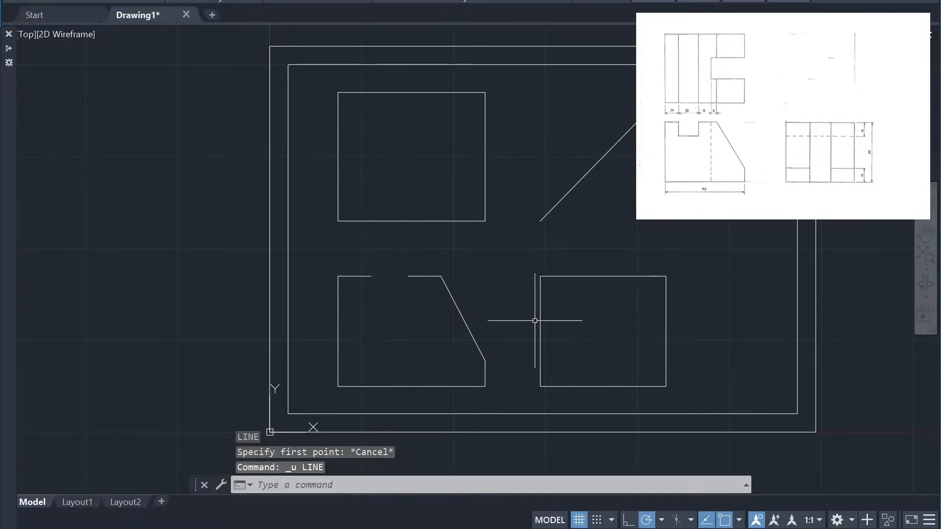
pyautogui.hotkey('ctrl', 'z')
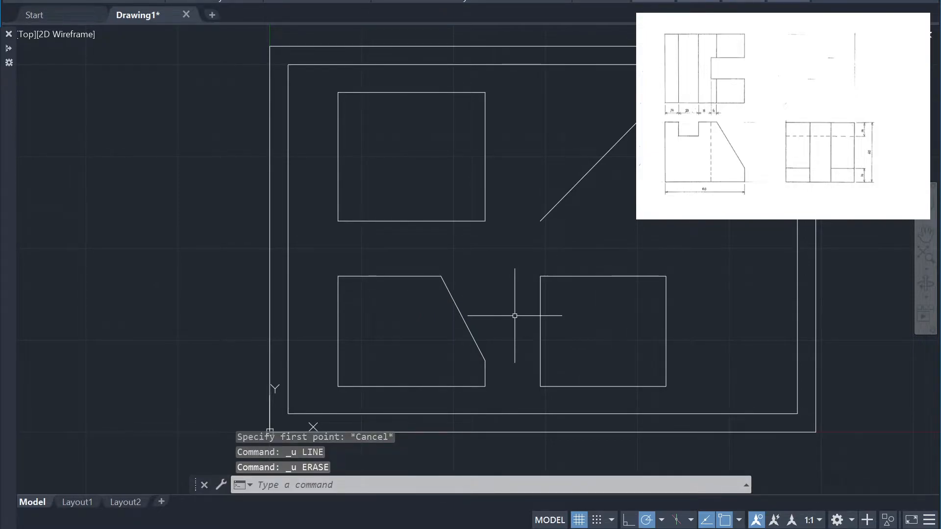
pyautogui.press('Return')
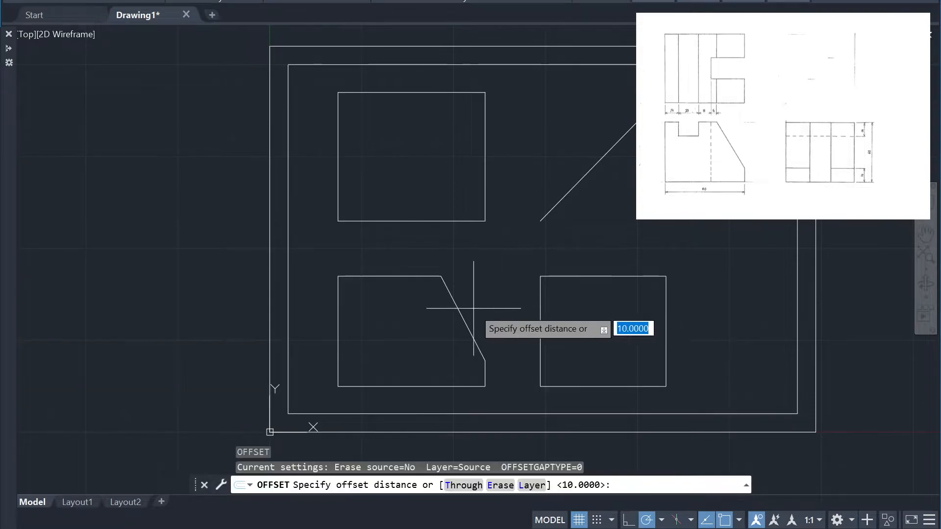
pyautogui.click(371, 283)
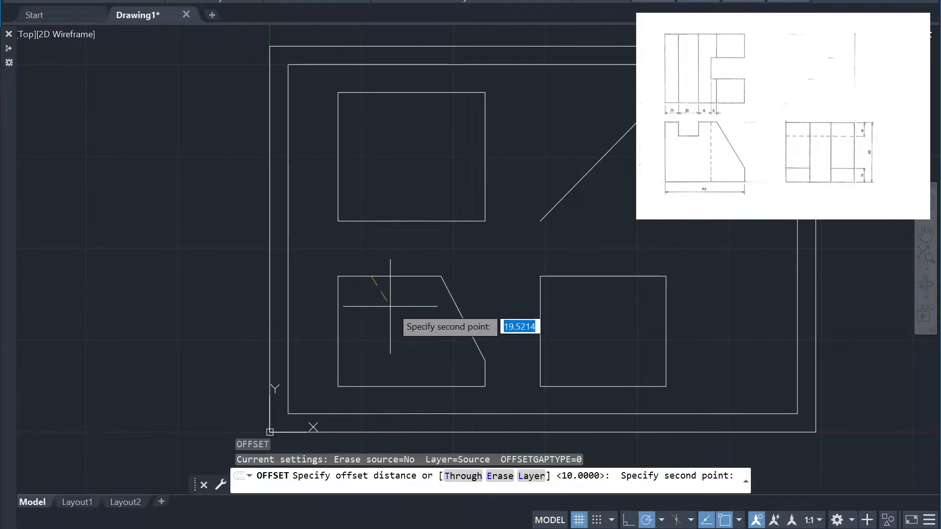
pyautogui.press('Escape')
# Offset the 20-unit middle segment of the front view's upper edge downward by 14 to form the notch floor
pyautogui.click(392, 283)
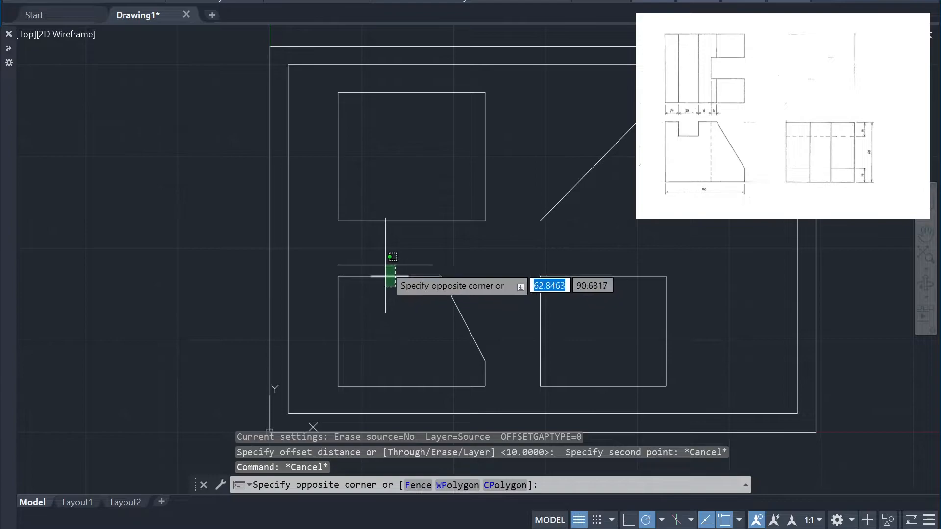
pyautogui.click(389, 263)
pyautogui.press('Return')
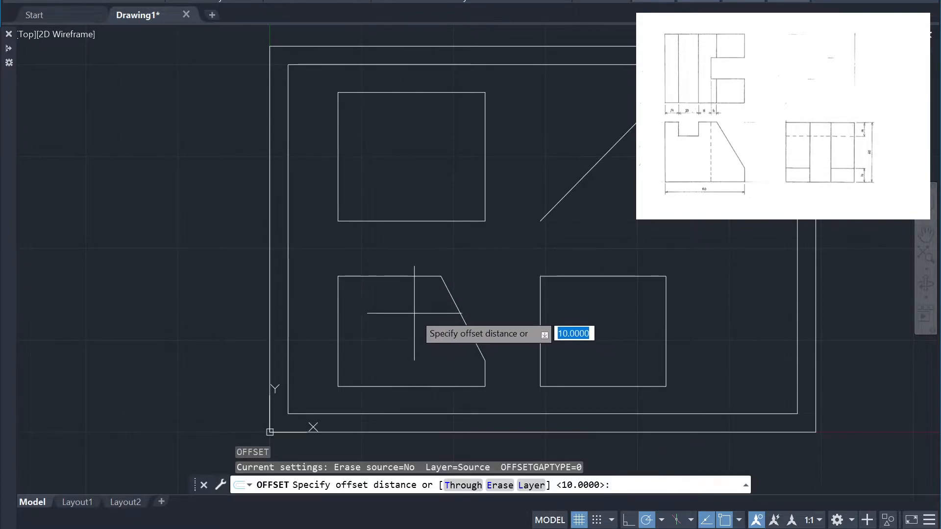
pyautogui.write('14')
pyautogui.press('Return')
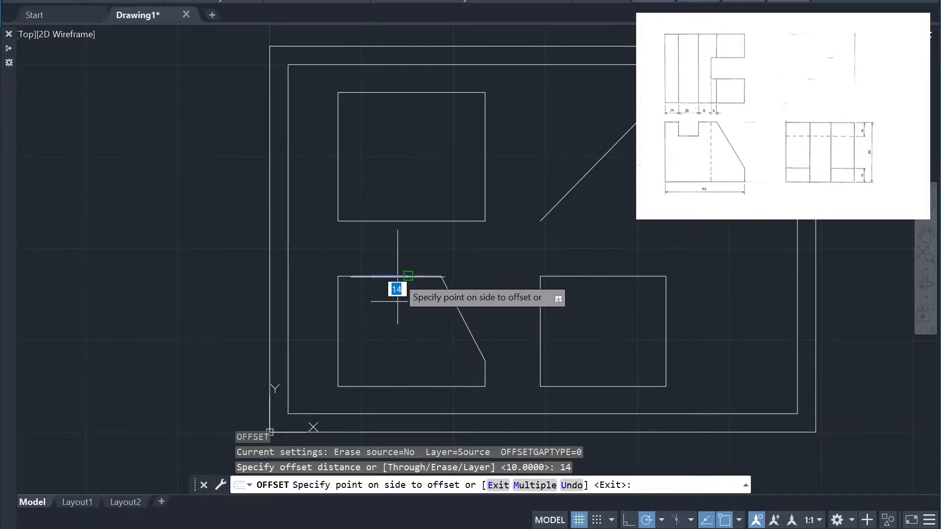
pyautogui.click(391, 305)
pyautogui.press('Return')
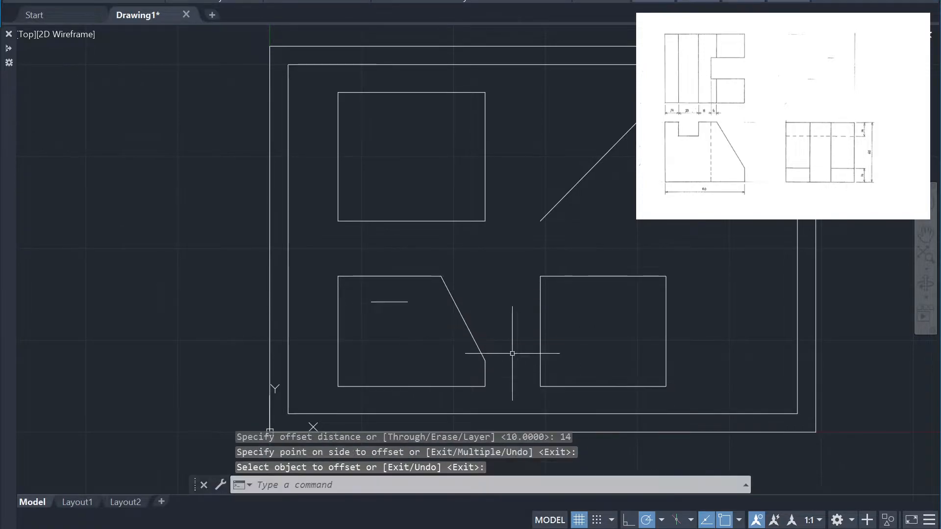
# Erase the middle segment of the front view's upper edge above the notch floor
pyautogui.click(397, 289)
pyautogui.click(392, 268)
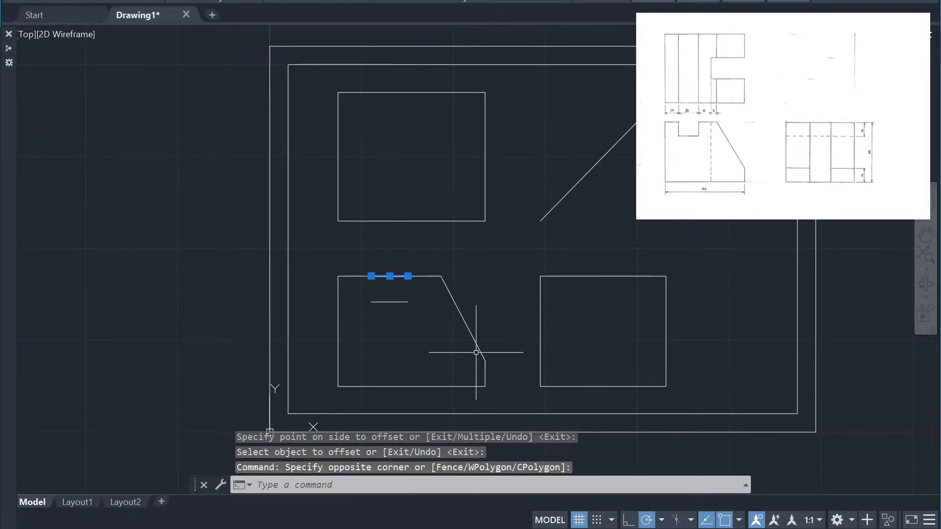
pyautogui.write('e')
pyautogui.press('Return')
# Draw the two vertical notch sides connecting the front view's upper edge to the ends of the notch floor
pyautogui.write('l')
pyautogui.press('Return')
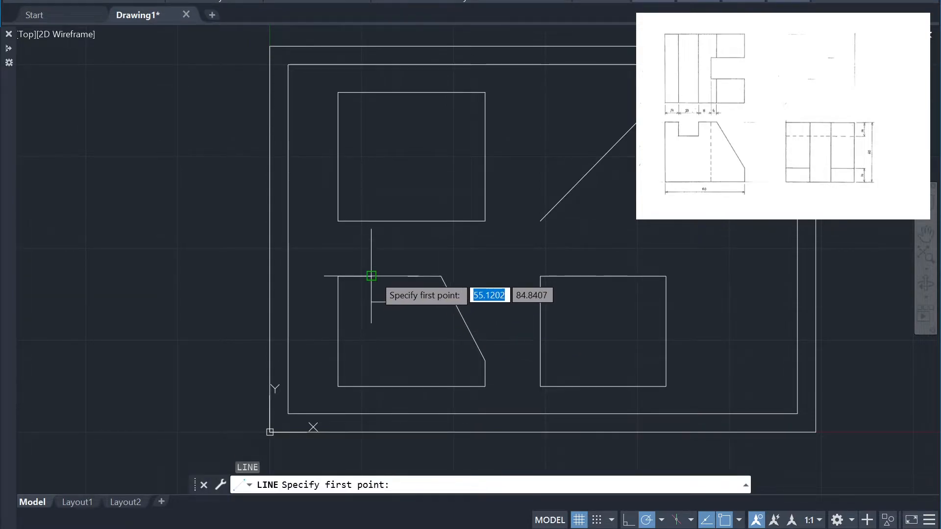
pyautogui.click(371, 302)
pyautogui.click(407, 302)
pyautogui.press('Return')
pyautogui.press('Return')
pyautogui.click(407, 302)
pyautogui.click(408, 277)
pyautogui.press('Return')
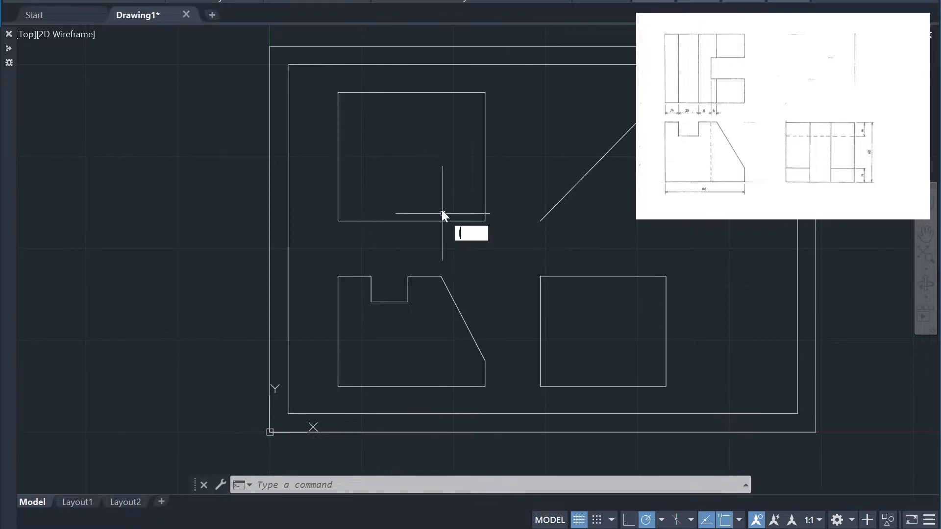
# Project the slope's upper corner and both upper notch corners vertically from the front view to the top view's upper edge
pyautogui.press('Return')
pyautogui.click(441, 276)
pyautogui.click(442, 92)
pyautogui.press('Return')
pyautogui.press('Return')
pyautogui.click(408, 276)
pyautogui.click(408, 93)
pyautogui.press('Return')
pyautogui.press('Return')
pyautogui.click(371, 276)
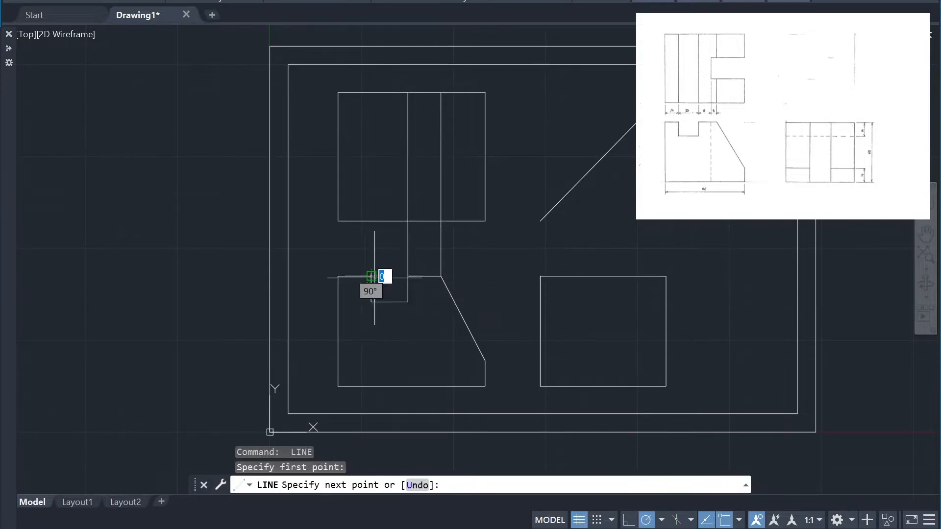
pyautogui.click(371, 92)
pyautogui.press('Return')
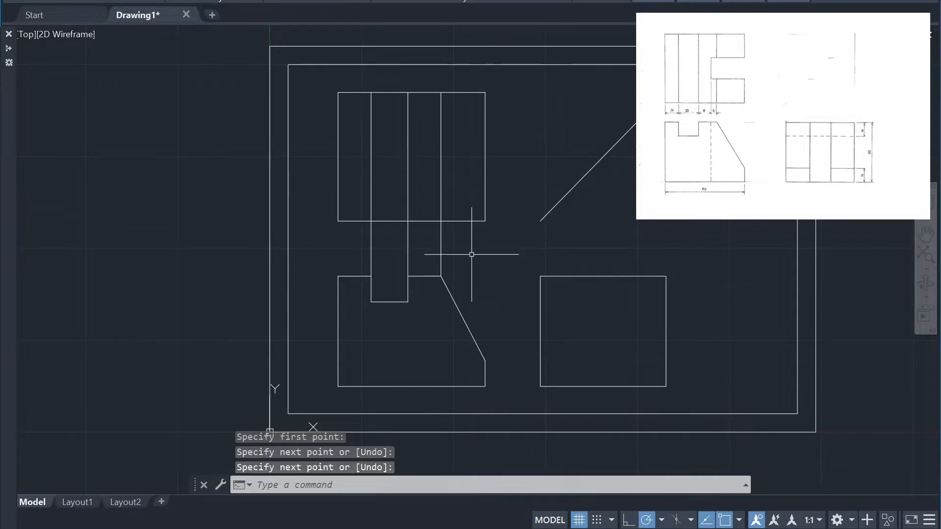
# Trim the three vertical projection lines between the front and top views
pyautogui.write('tr')
pyautogui.press('Return')
pyautogui.click(441, 247)
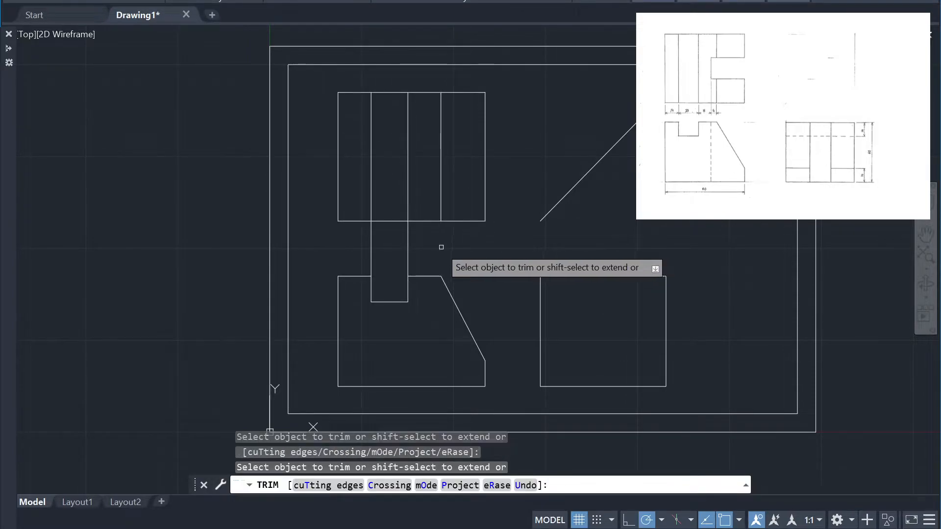
pyautogui.click(403, 248)
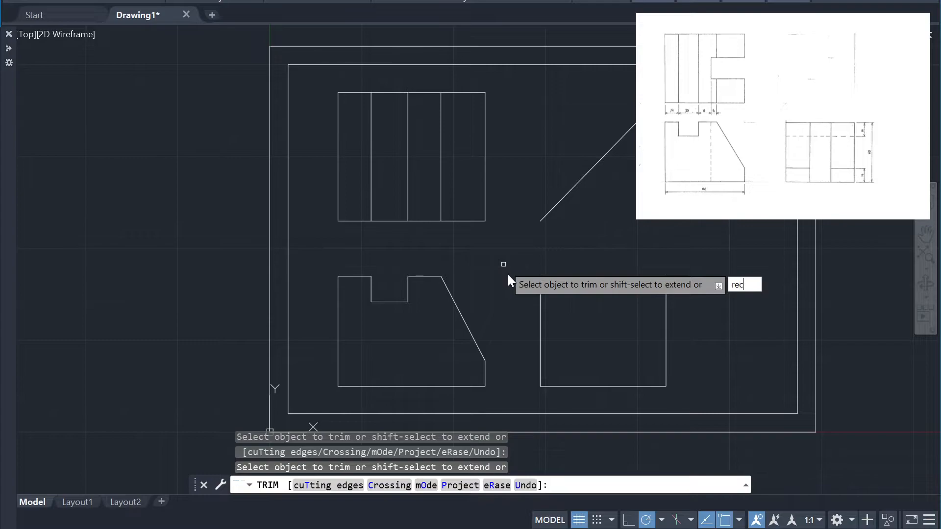
pyautogui.press('Return')
pyautogui.press('Escape')
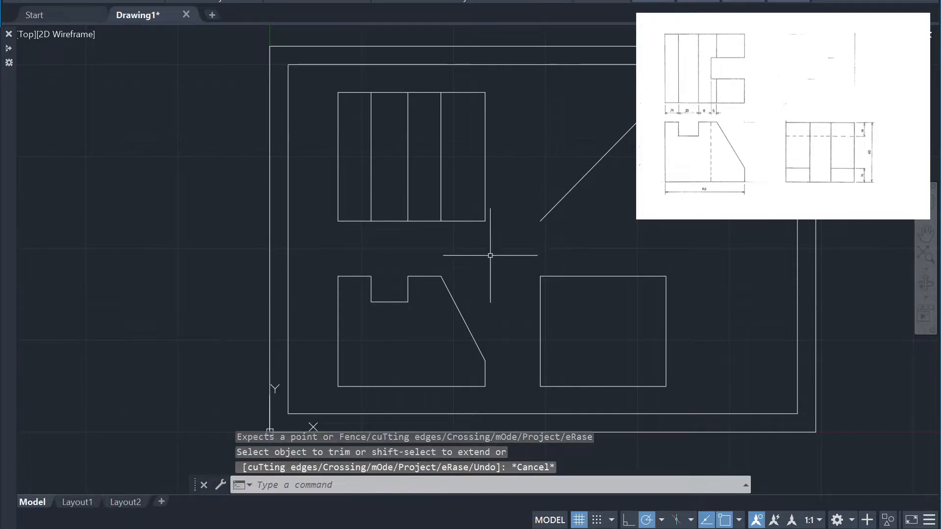
# Draw the top view's lower slot edge, starting 24 above the lower right corner and extending 6 left past the slope's upper edge line
pyautogui.press('Return')
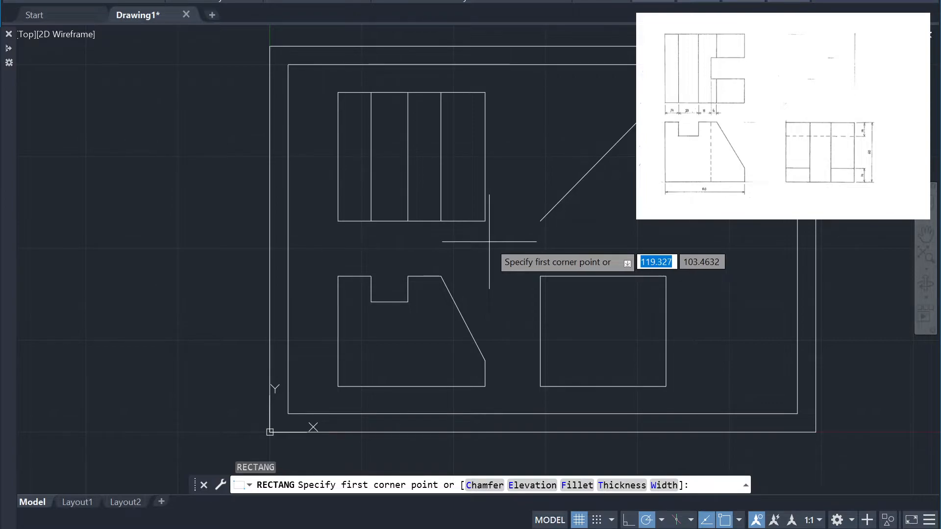
pyautogui.press('Escape')
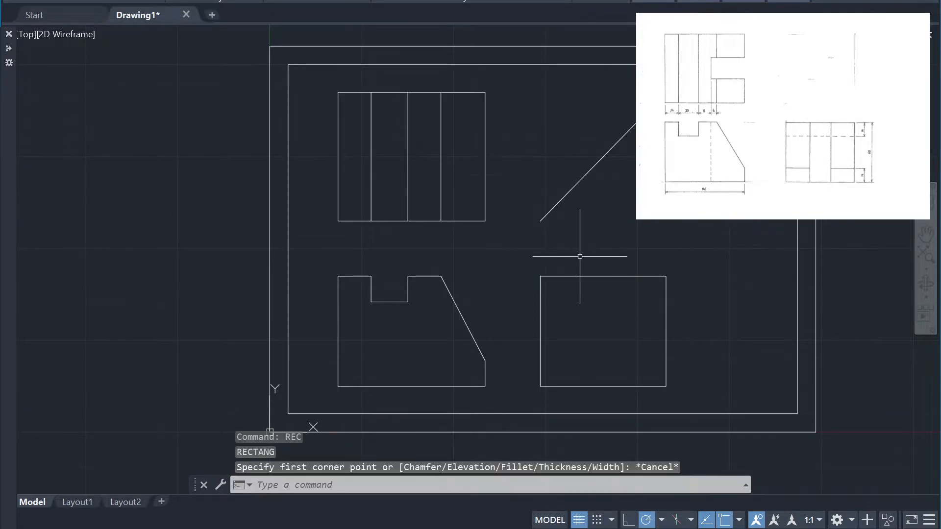
pyautogui.write('l')
pyautogui.press('Return')
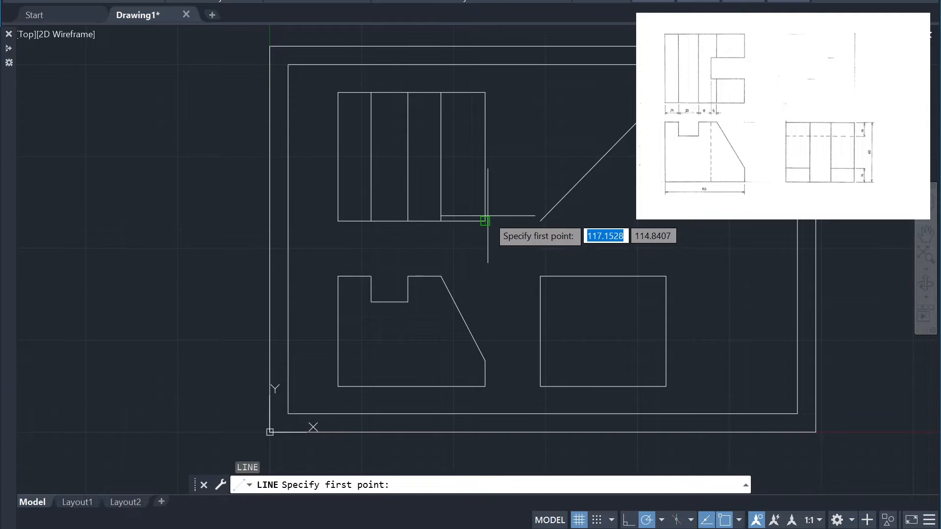
pyautogui.click(485, 221)
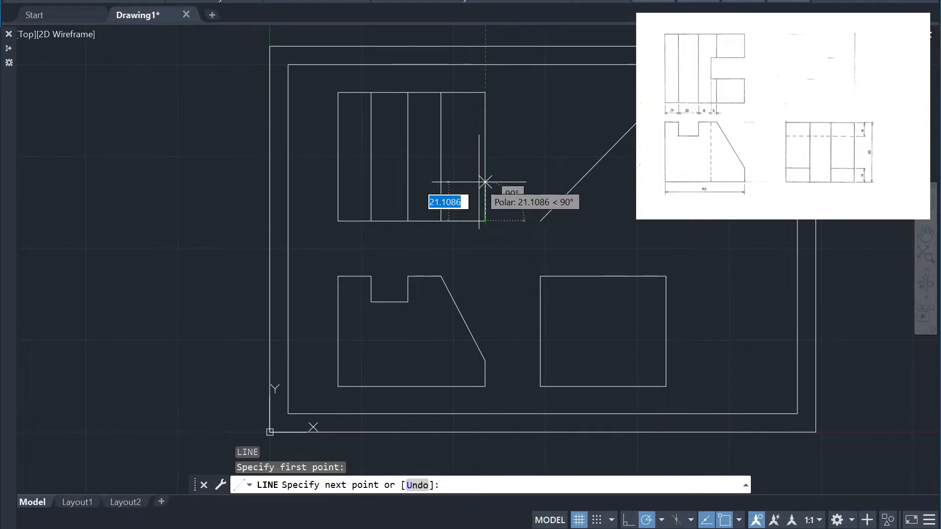
pyautogui.write('24')
pyautogui.press('Return')
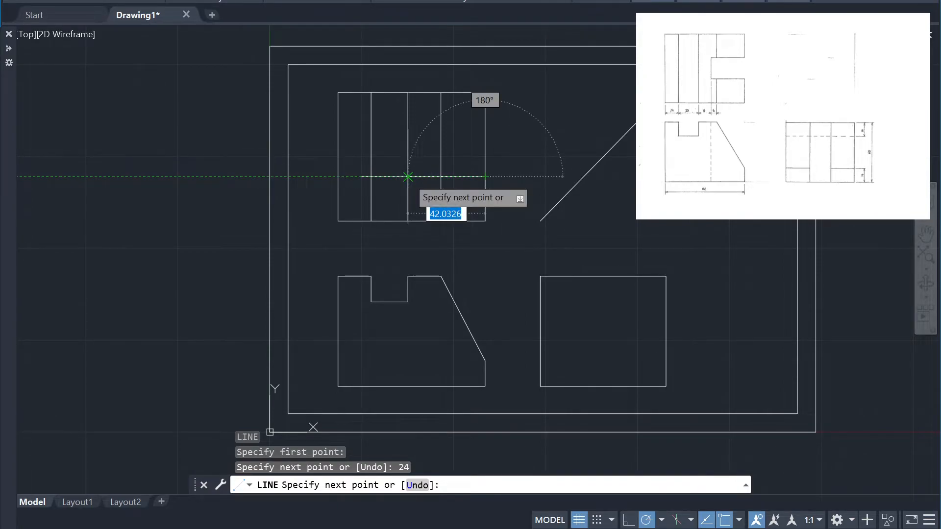
pyautogui.click(442, 176)
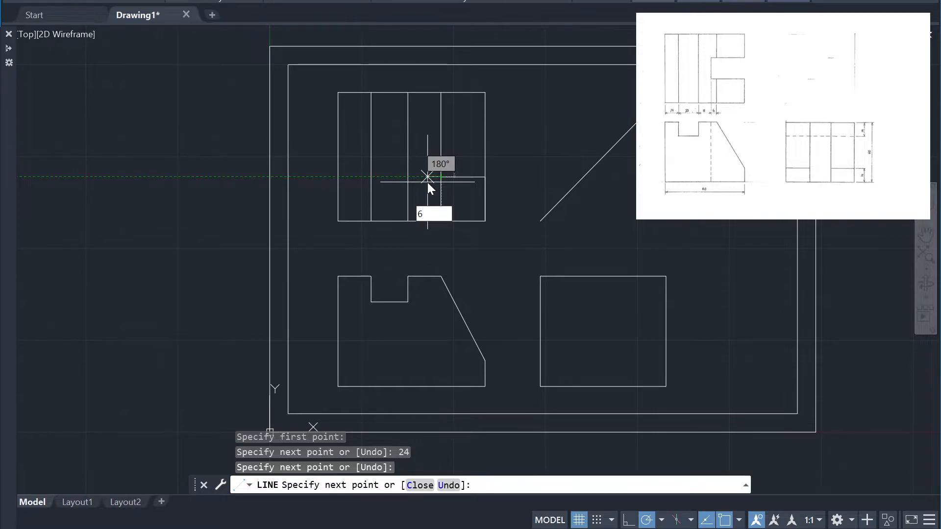
pyautogui.press('Return')
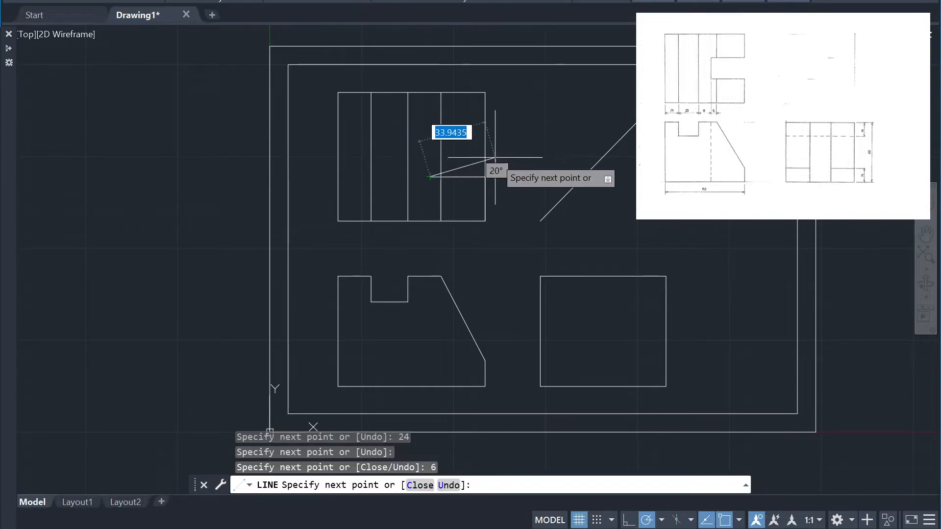
pyautogui.press('Escape')
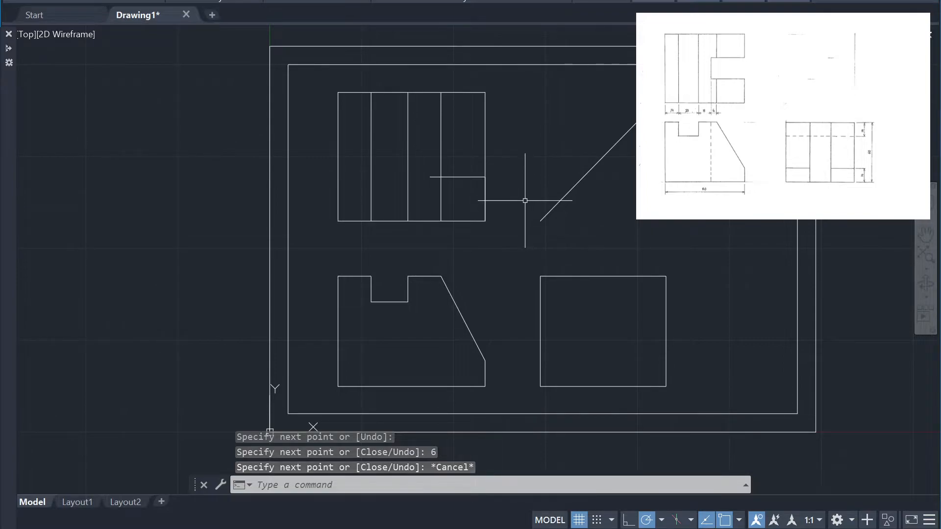
# Draw the top view's upper slot edge, starting 24 below the upper right corner and running left past the end of the lower slot edge
pyautogui.write('l')
pyautogui.press('Return')
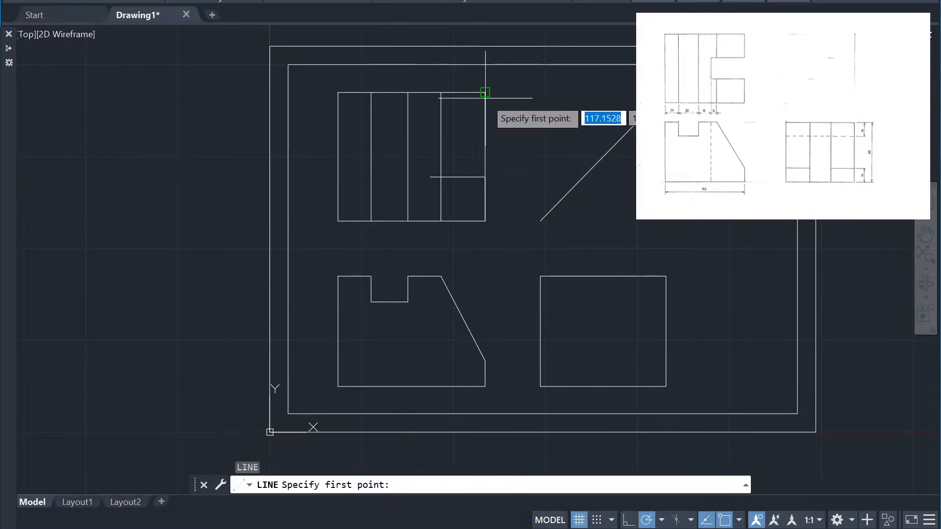
pyautogui.click(485, 92)
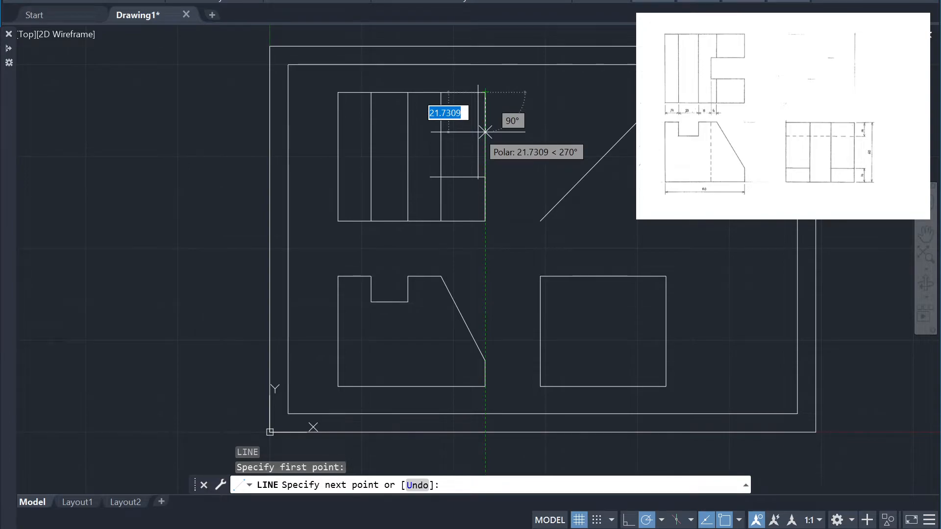
pyautogui.write('24')
pyautogui.press('Return')
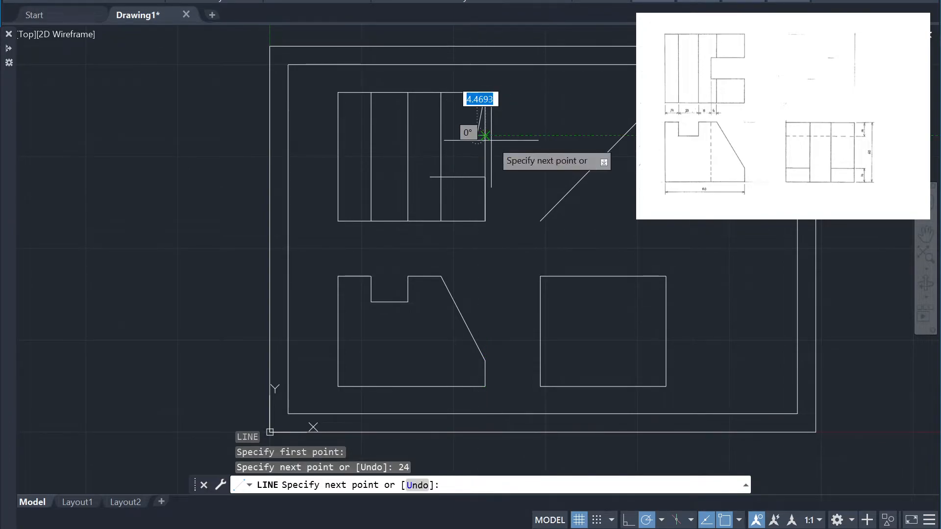
pyautogui.hotkey('ctrl', 'z')
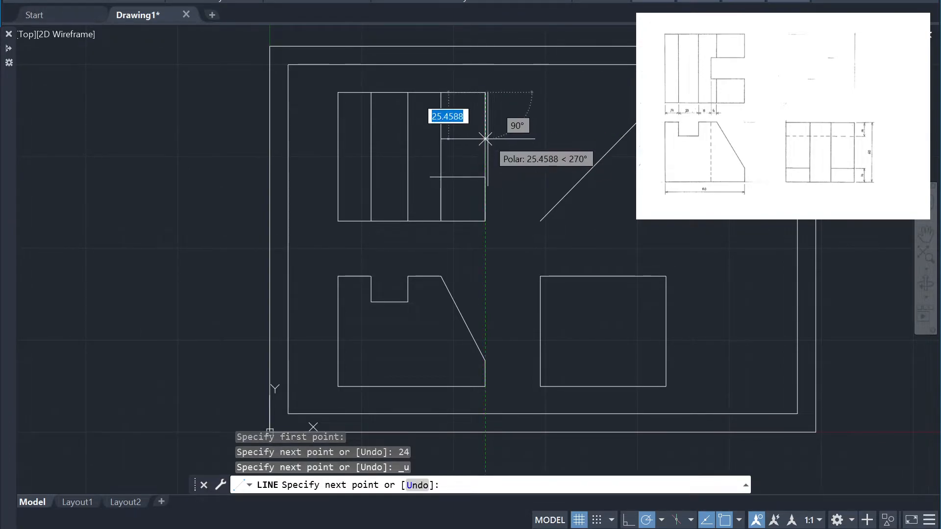
pyautogui.write('24')
pyautogui.press('Return')
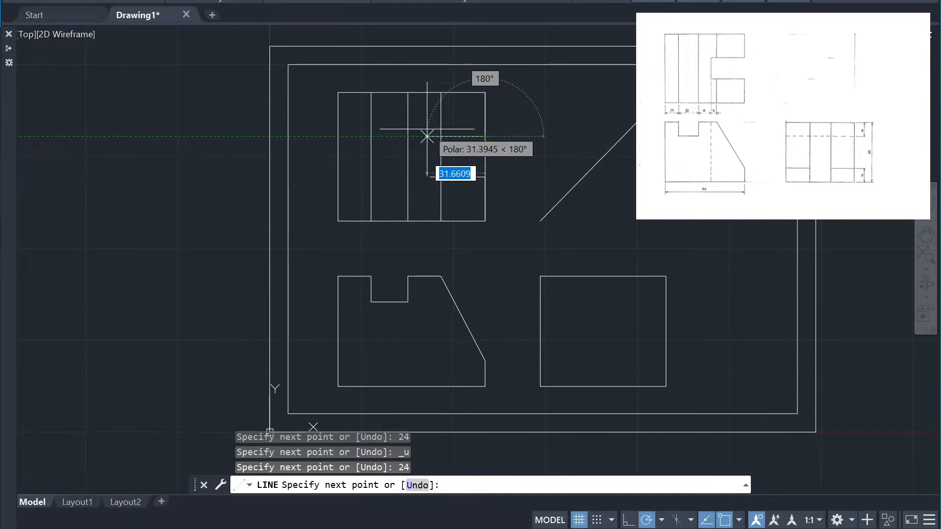
pyautogui.click(421, 137)
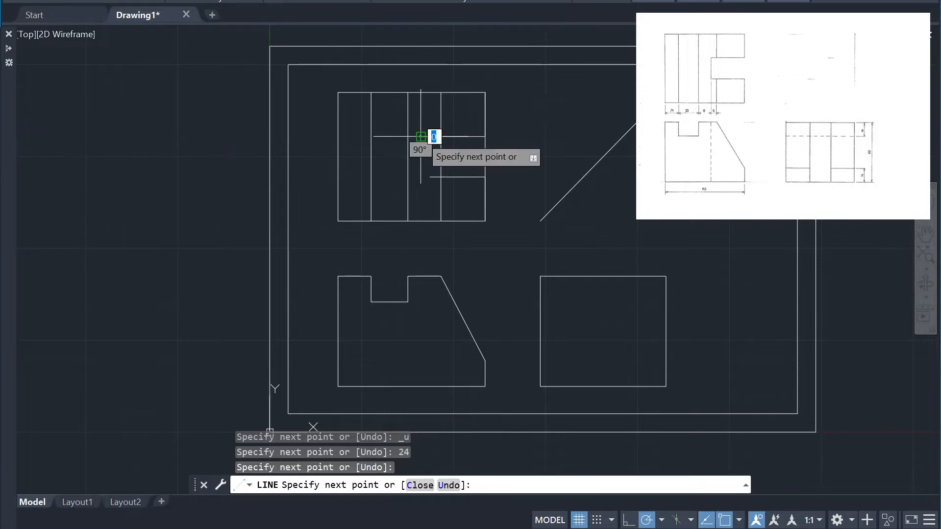
pyautogui.press('Escape')
# Draw the slot's vertical end from the left end of the lower slot edge up to the upper slot edge
pyautogui.press('Return')
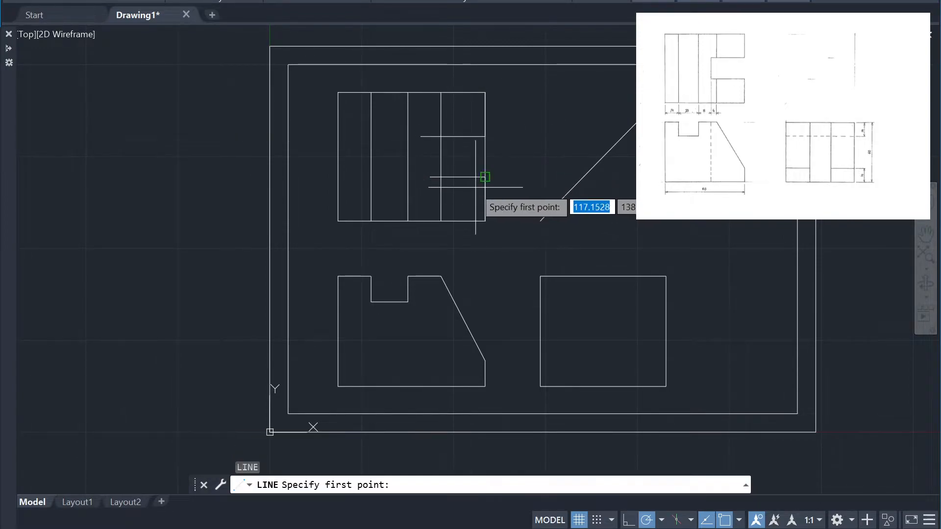
pyautogui.click(430, 177)
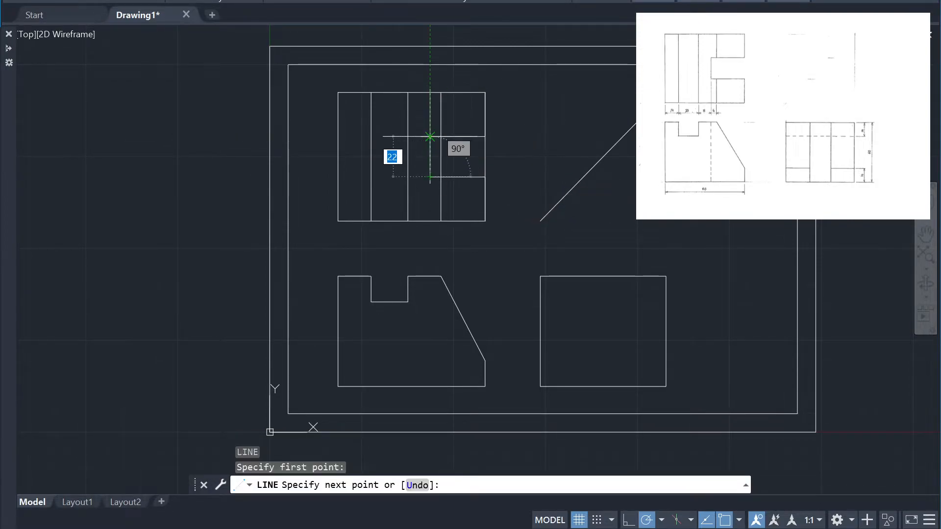
pyautogui.click(430, 137)
pyautogui.press('Return')
# Trim the upper slot edge's overhang and the vertical segments crossing the slot in the top view
pyautogui.scroll(4, 381, 116)
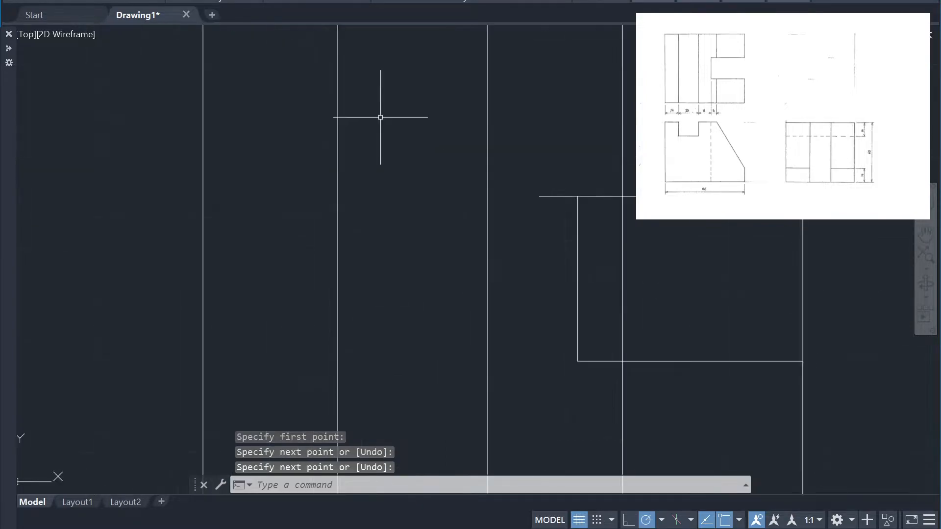
pyautogui.write('tr')
pyautogui.press('Return')
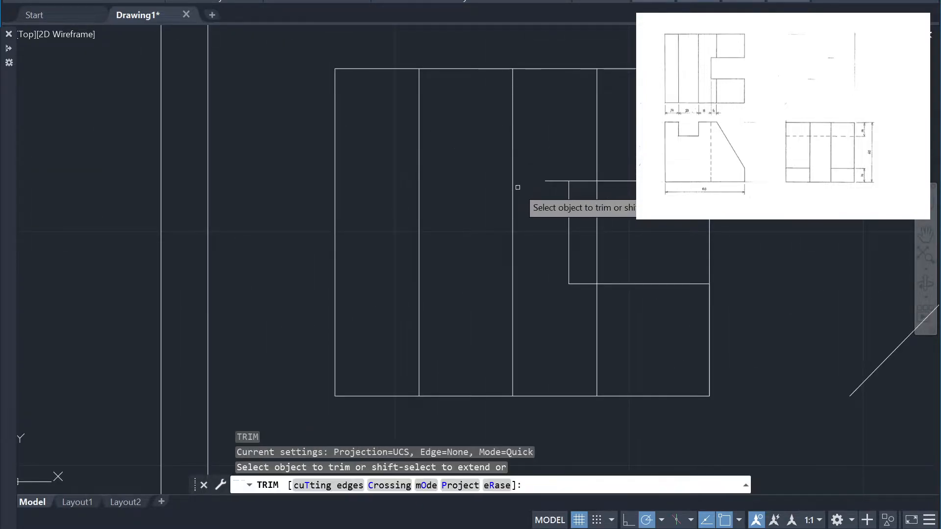
pyautogui.click(544, 182)
pyautogui.click(594, 215)
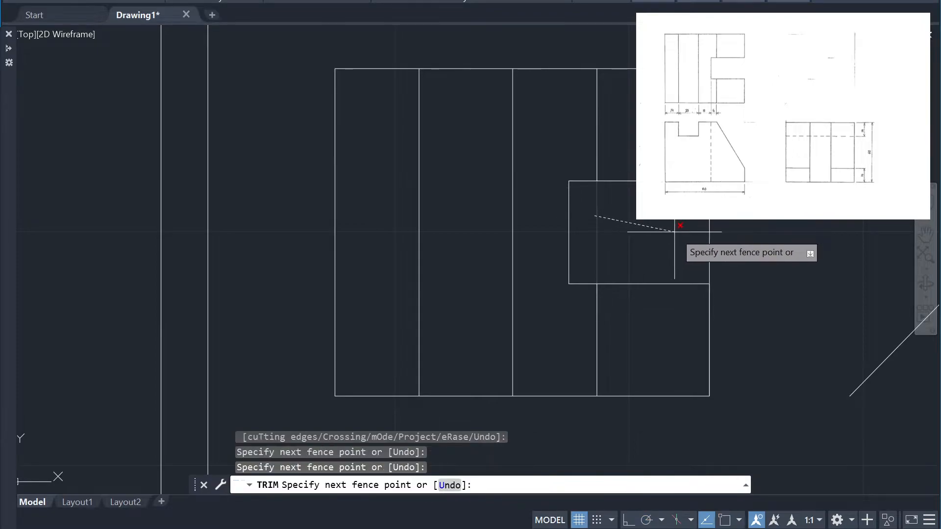
pyautogui.press('Return')
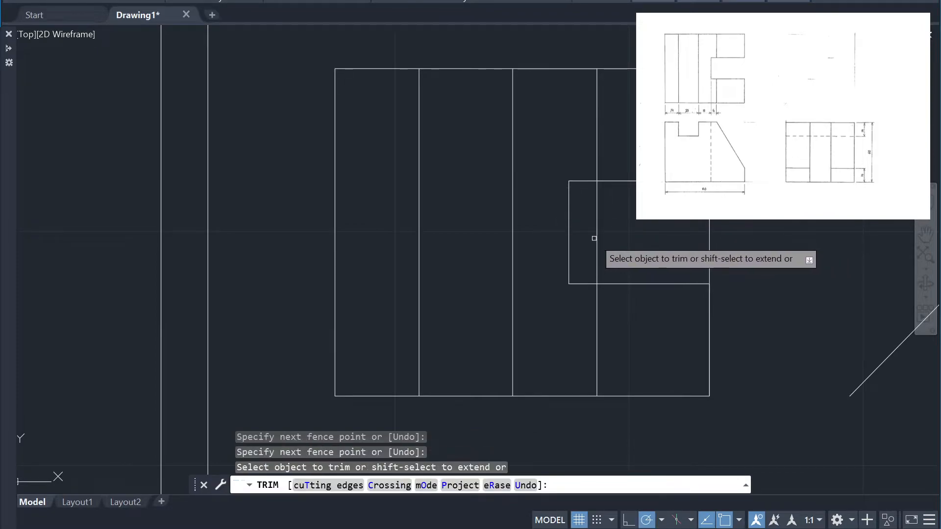
pyautogui.scroll(-2, 778, 277)
pyautogui.scroll(-6, 853, 358)
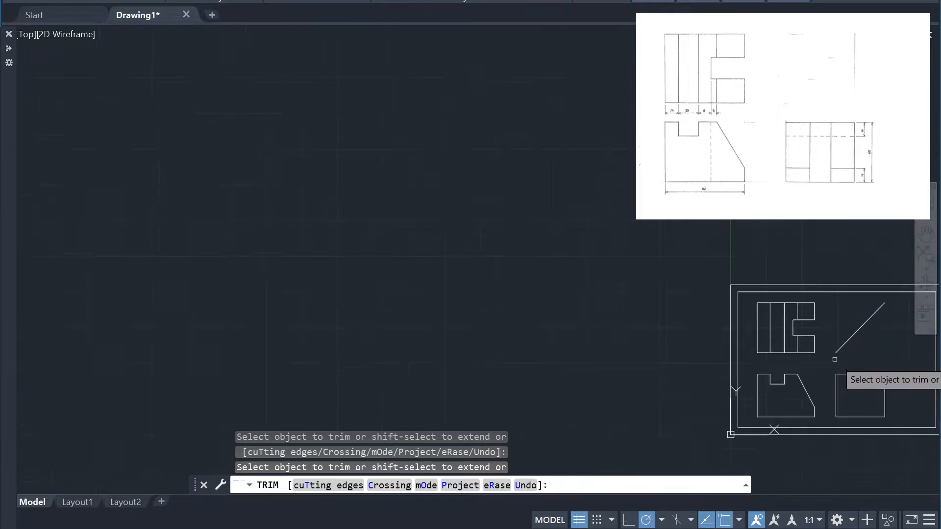
pyautogui.scroll(5, 681, 308)
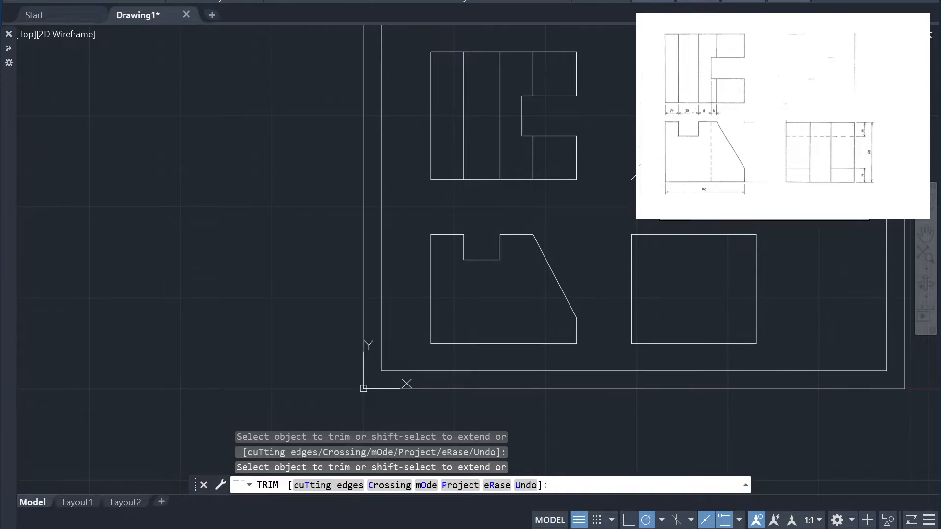
pyautogui.write('l')
pyautogui.press('Return')
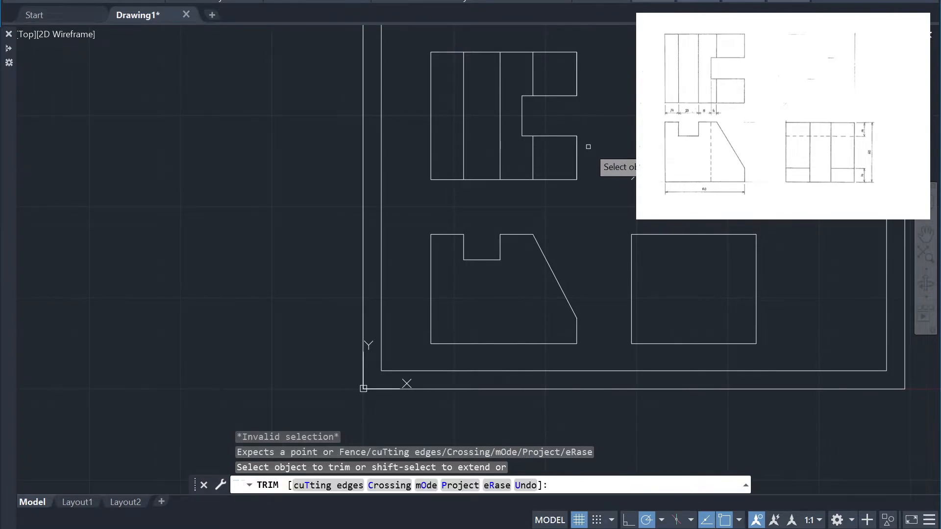
pyautogui.press('Escape')
# Project the top view's lower slot corner horizontally to the diagonal line and down to the side view's bottom edge
pyautogui.write('l')
pyautogui.press('Return')
pyautogui.click(577, 135)
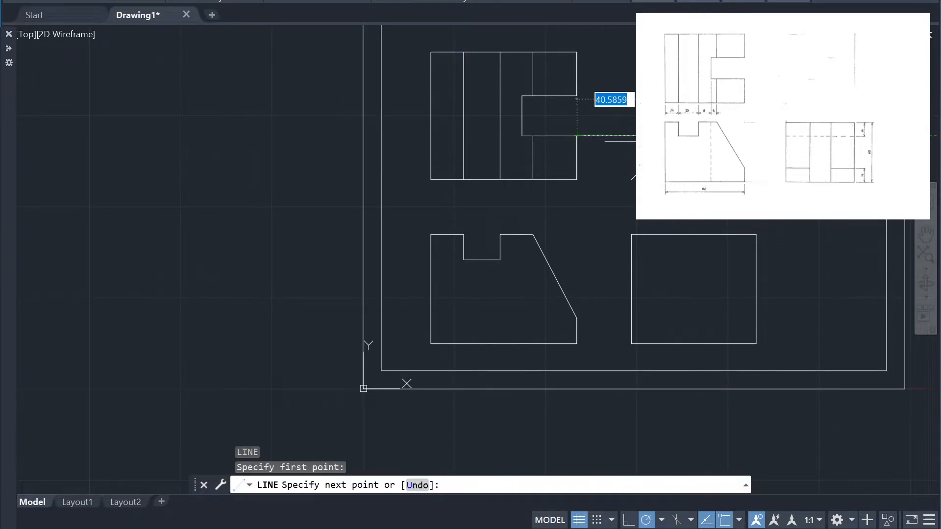
pyautogui.click(675, 136)
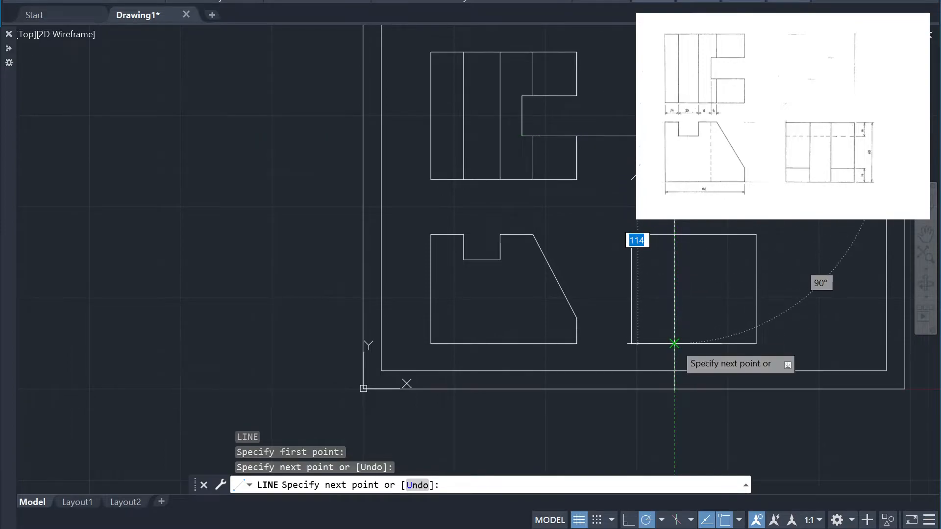
pyautogui.click(674, 343)
pyautogui.press('Return')
# Project the top view's upper slot corner horizontally to the diagonal line and down to the side view's bottom edge
pyautogui.press('Return')
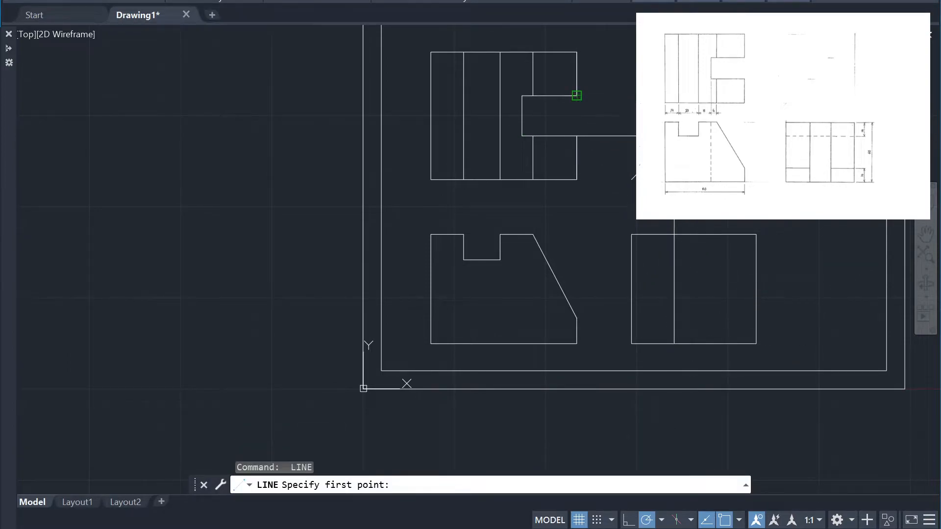
pyautogui.click(577, 95)
pyautogui.click(713, 95)
pyautogui.click(713, 343)
pyautogui.press('Return')
pyautogui.press('Return')
# Project the slope's lower corner and the notch floor horizontally from the front view across the side view
pyautogui.click(577, 318)
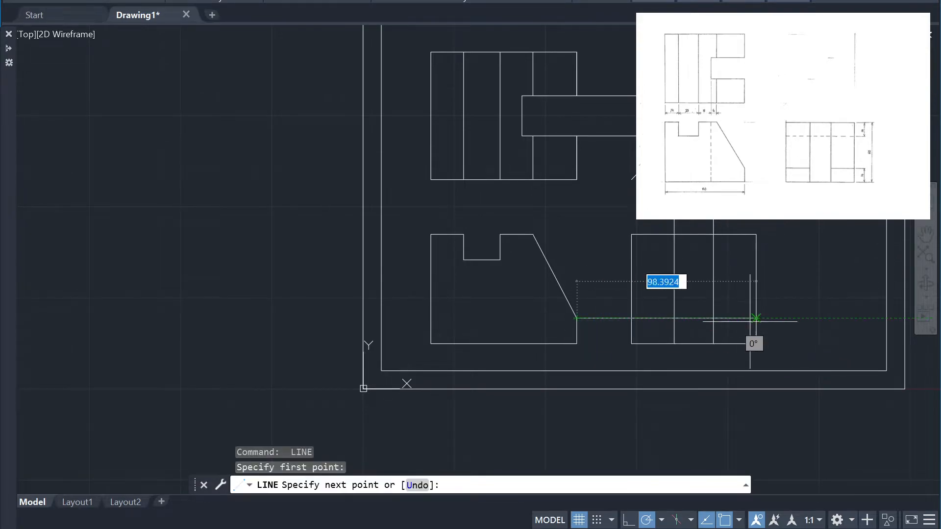
pyautogui.click(765, 318)
pyautogui.press('Return')
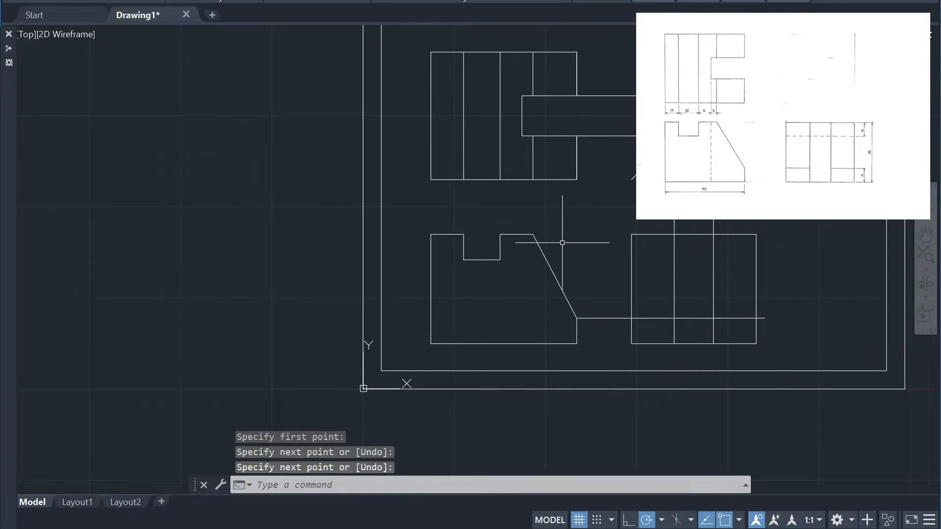
pyautogui.press('Return')
pyautogui.click(500, 260)
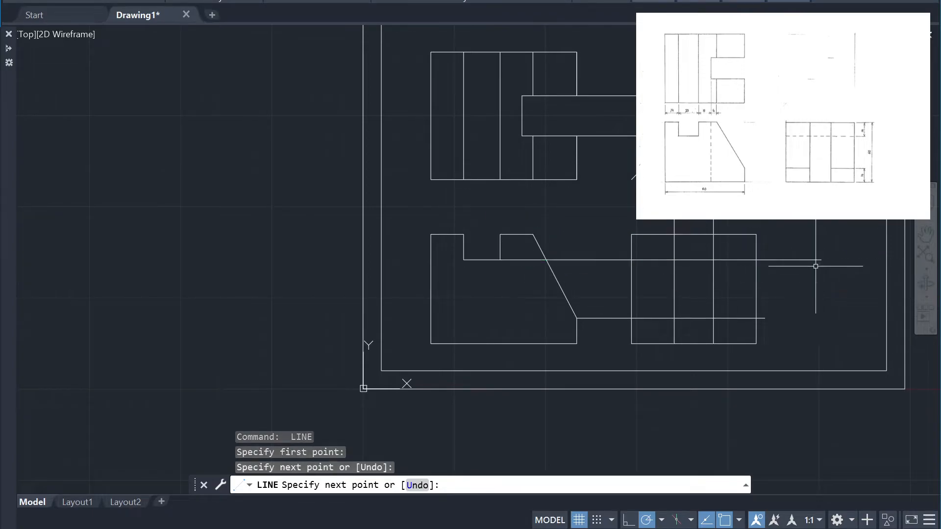
pyautogui.click(815, 266)
pyautogui.press('Return')
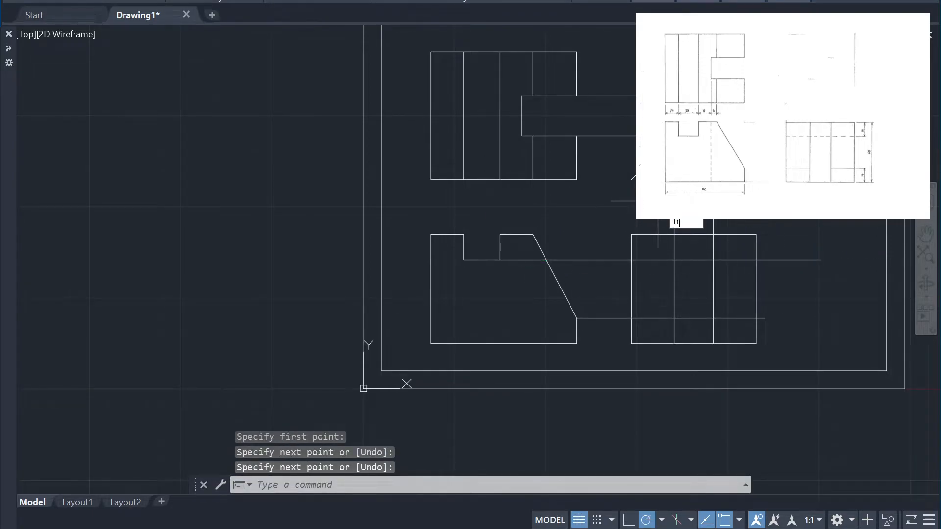
# Trim the two horizontal projection lines between the front and side views and beyond the side view's right edge
pyautogui.press('Return')
pyautogui.click(604, 260)
pyautogui.click(810, 263)
pyautogui.click(636, 267)
pyautogui.press('Return')
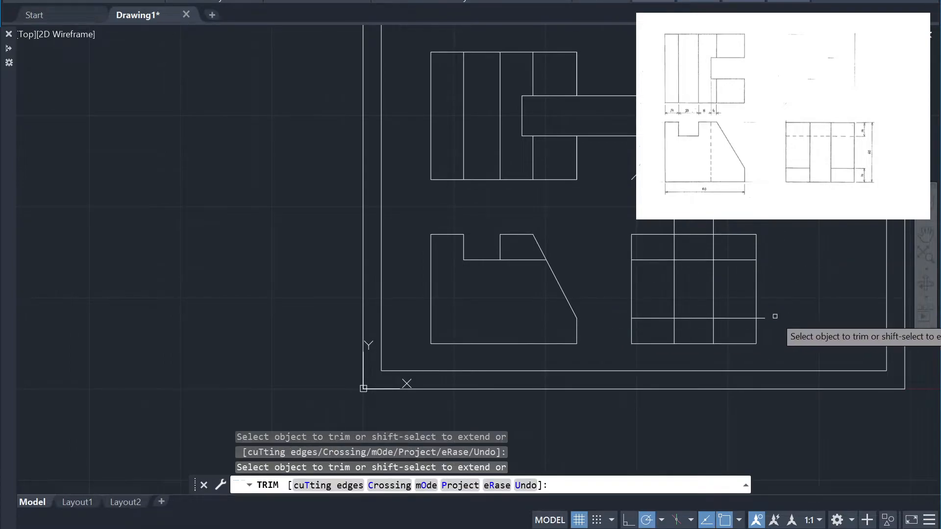
pyautogui.press('Return')
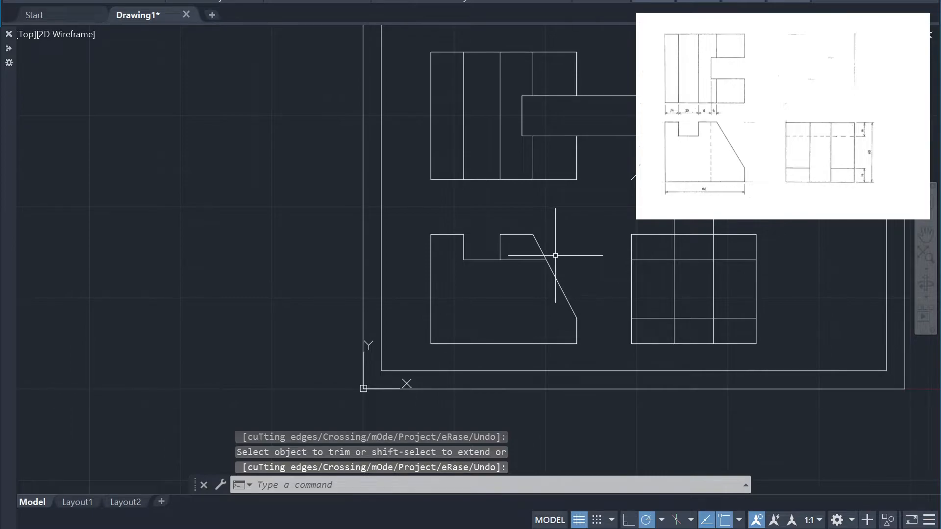
# Trim the leftover notch floor extension between the notch and the slope in the front view
pyautogui.press('Return')
pyautogui.click(529, 259)
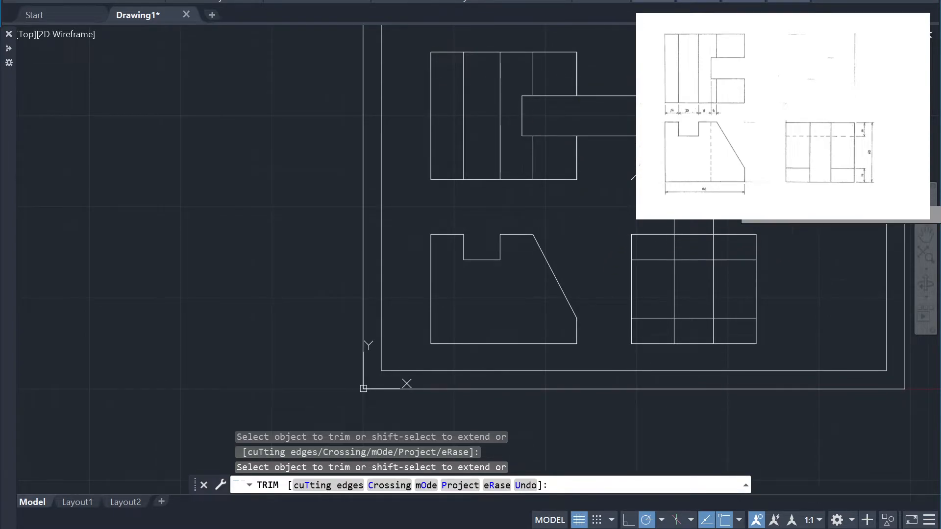
pyautogui.press('Escape')
# Erase the slot's horizontal and vertical projection lines together with the diagonal transfer line
pyautogui.click(726, 212)
pyautogui.click(610, 66)
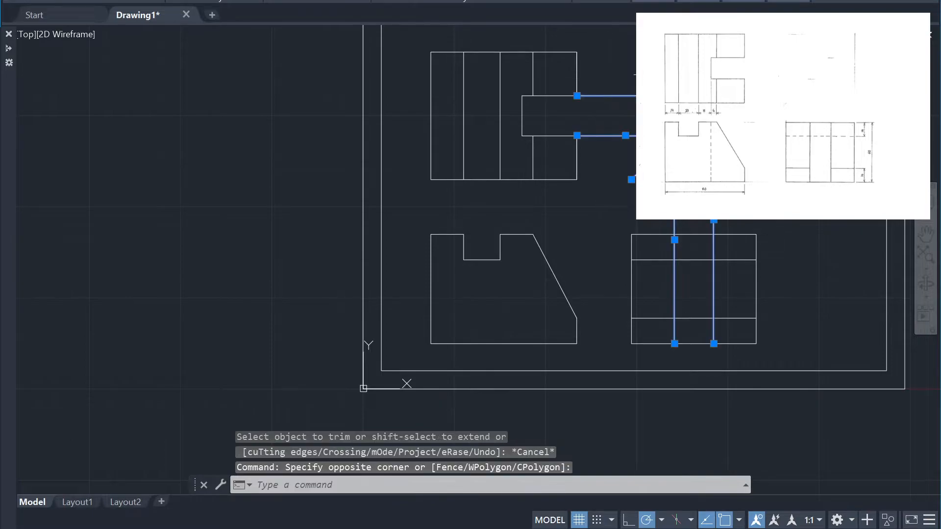
pyautogui.press('Delete')
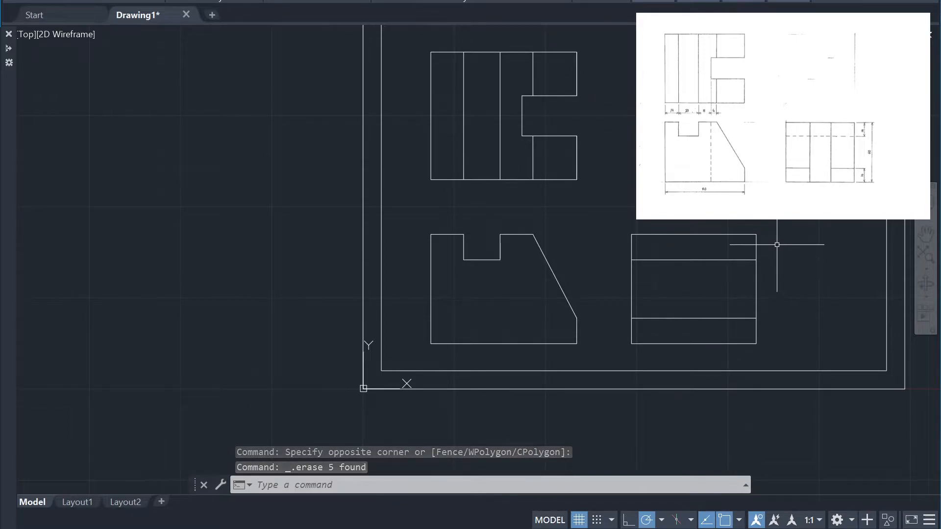
# Undo the last erase and trim the slot's two vertical projection lines above the side view
pyautogui.hotkey('ctrl', 'z')
pyautogui.write('tr')
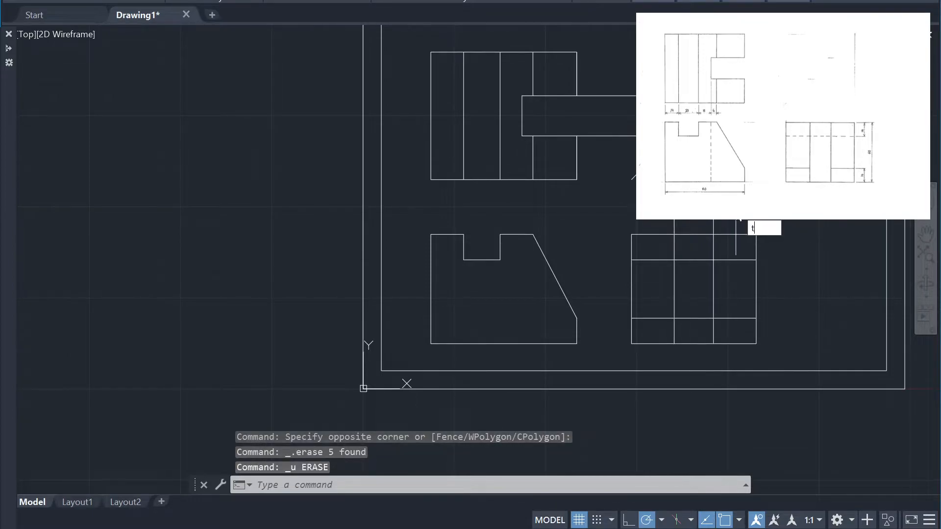
pyautogui.press('Return')
pyautogui.click(674, 197)
pyautogui.press('Return')
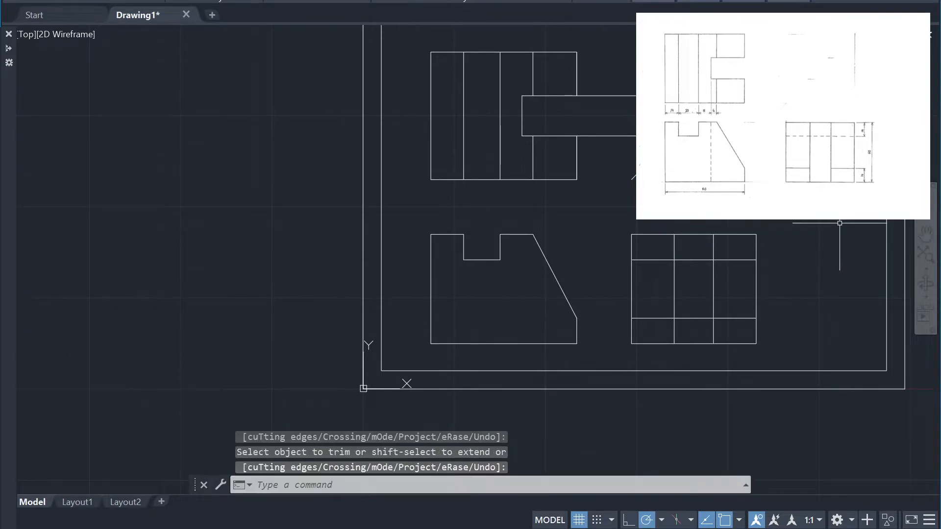
pyautogui.click(832, 227)
pyautogui.press('Escape')
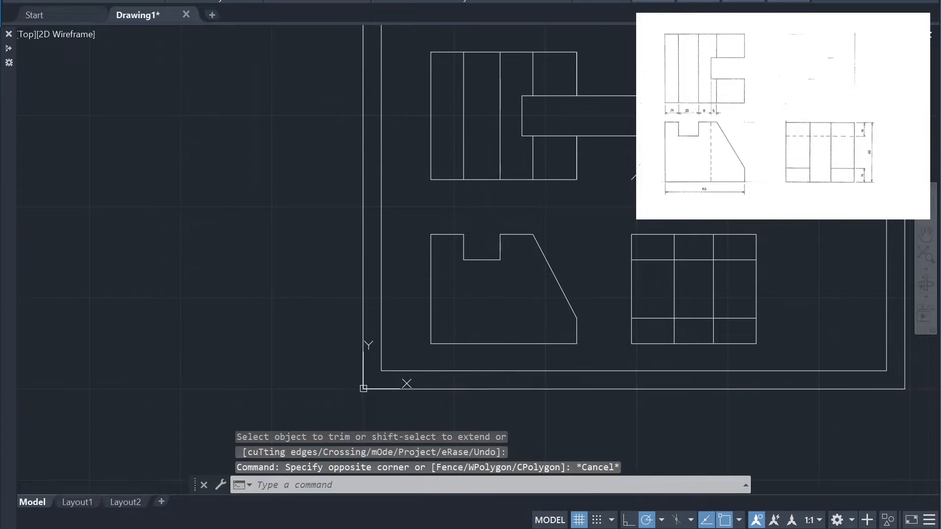
# Erase the slot's two horizontal projection lines extending from the top view
pyautogui.click(641, 151)
pyautogui.click(614, 71)
pyautogui.press('Delete')
pyautogui.scroll(-2, 784, 245)
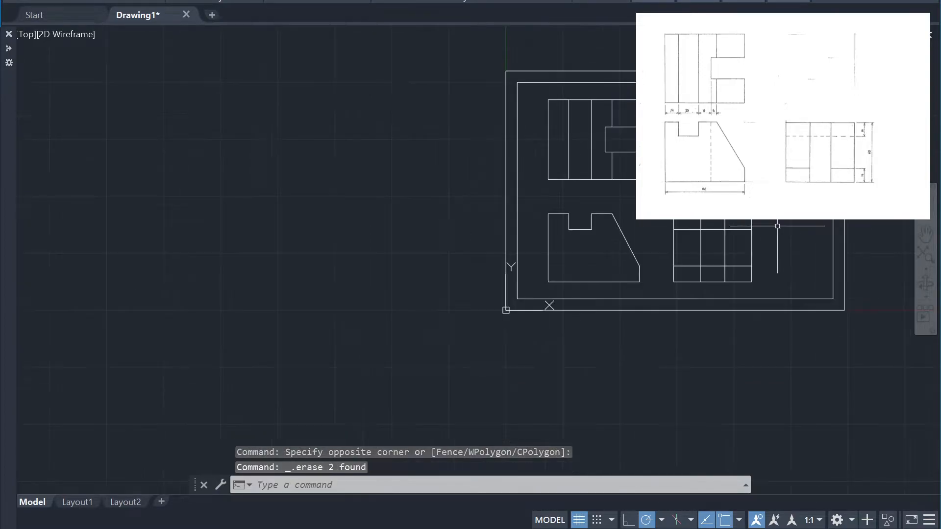
pyautogui.scroll(6, 749, 279)
pyautogui.scroll(-2, 749, 279)
pyautogui.scroll(-2, 755, 281)
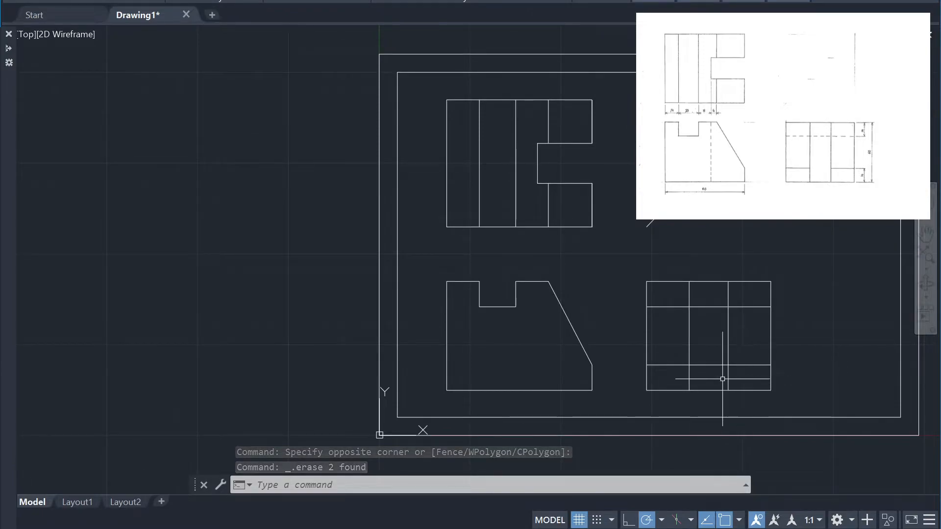
# Trim the middle segment of the side view's lower horizontal line between the two slot edges
pyautogui.write('tr')
pyautogui.press('Return')
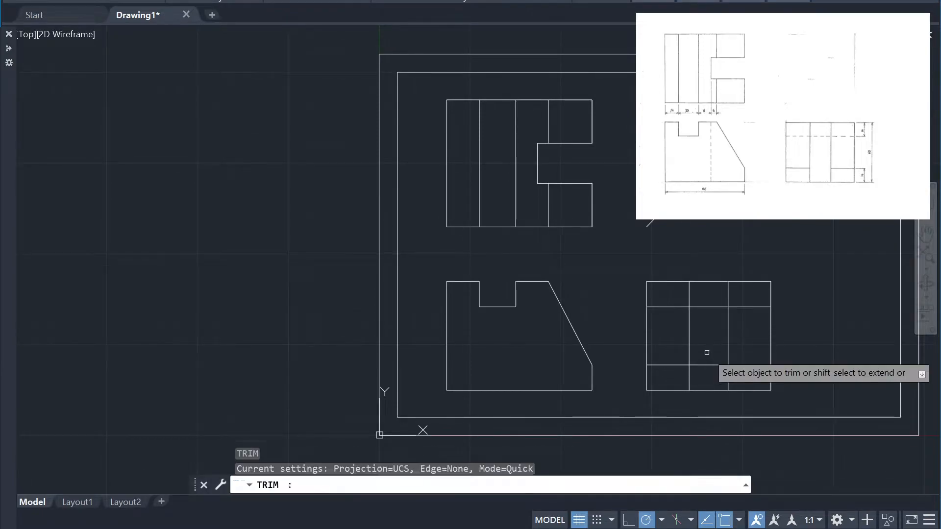
pyautogui.click(708, 366)
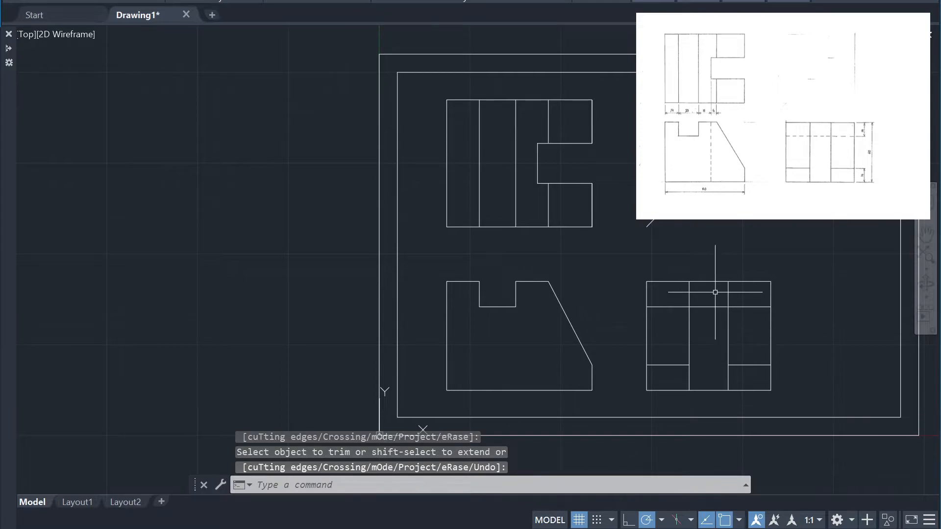
pyautogui.scroll(2, 714, 300)
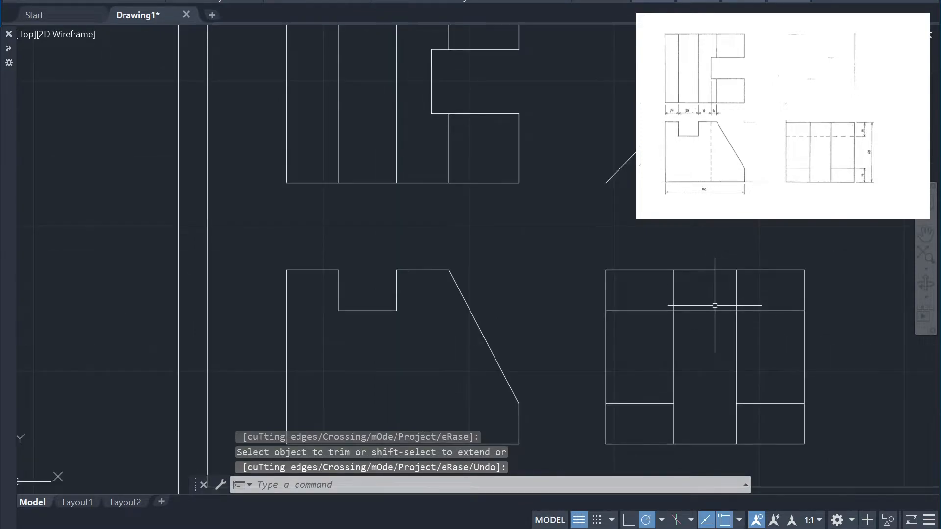
pyautogui.scroll(-2, 778, 336)
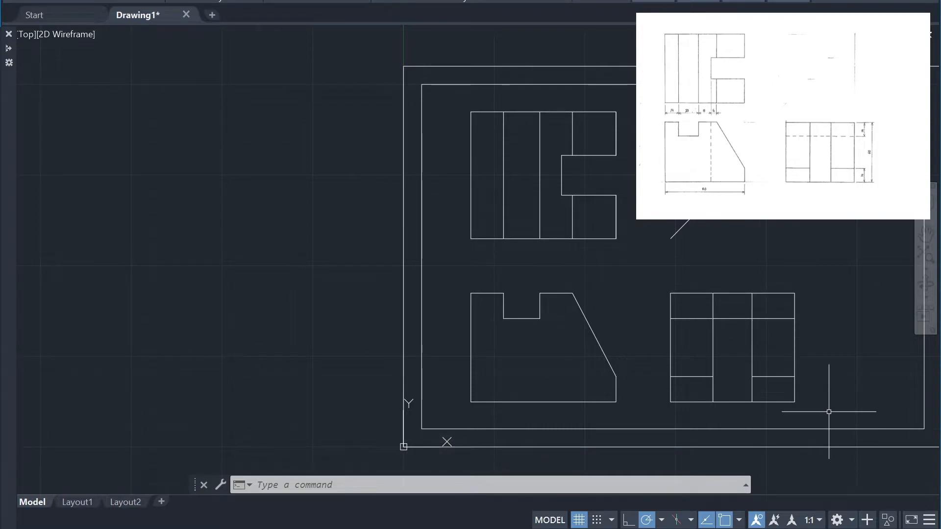
# Create a new layer for the hidden lines in the layer manager
pyautogui.click(778, 334)
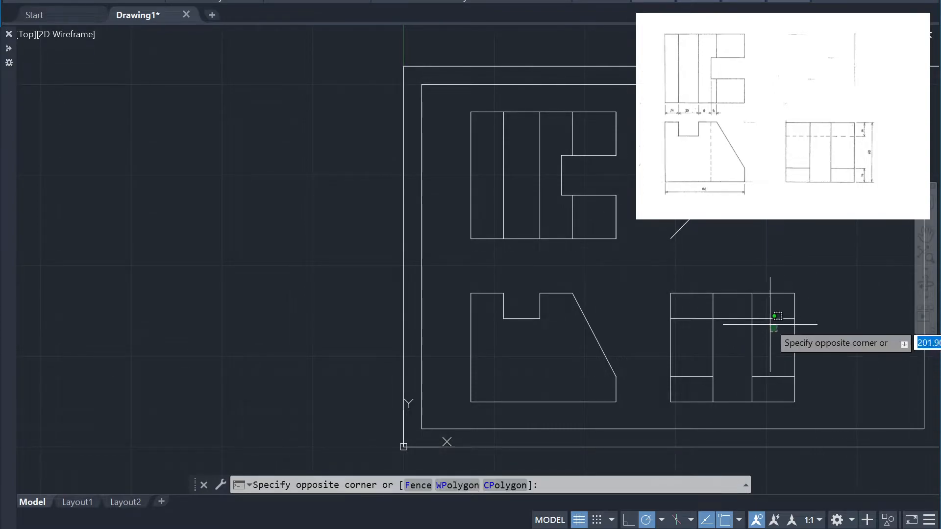
pyautogui.click(763, 314)
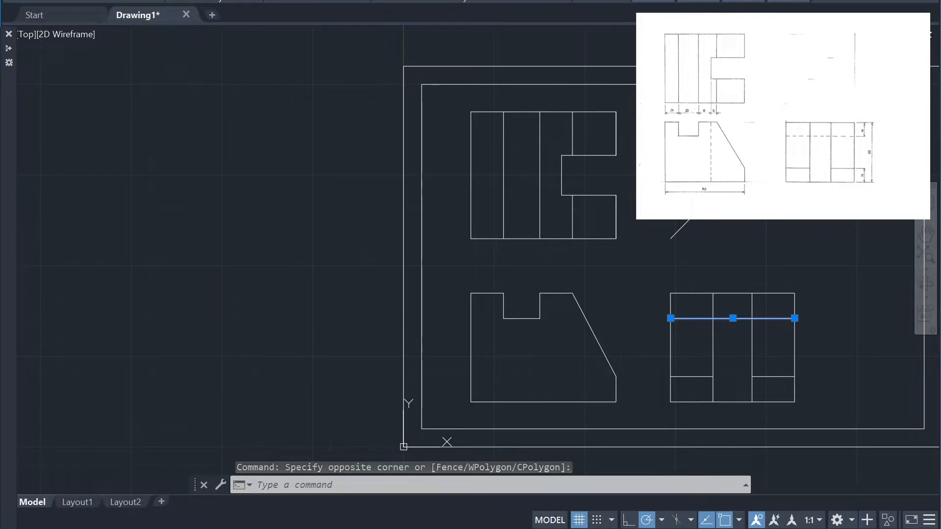
pyautogui.click(390, 0)
pyautogui.hotkey('alt', 'n')
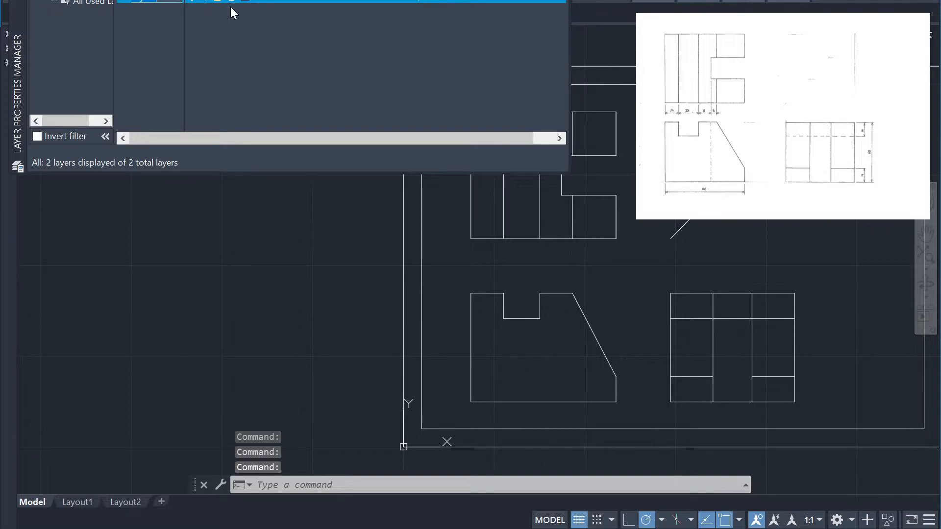
# Load the ACAD_ISO02W100 ISO dash linetype and assign it to the new layer
pyautogui.click(299, 1)
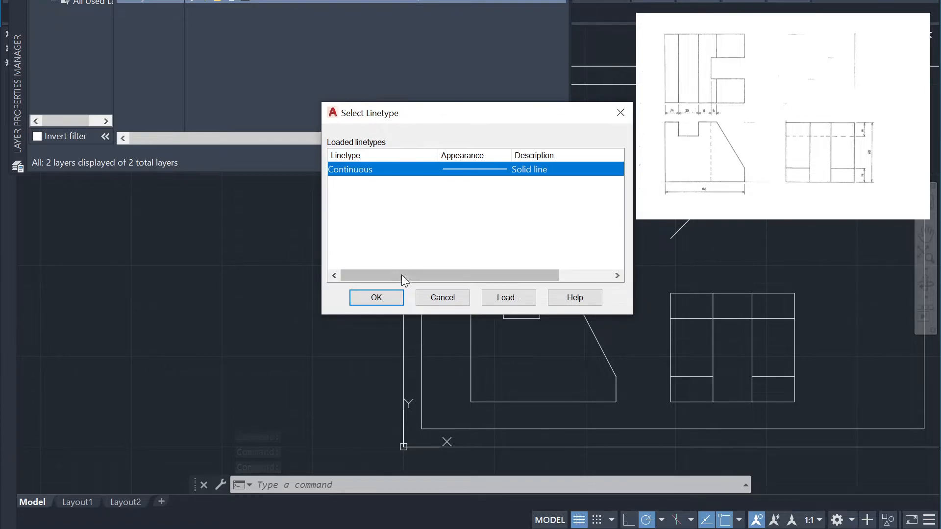
pyautogui.click(509, 298)
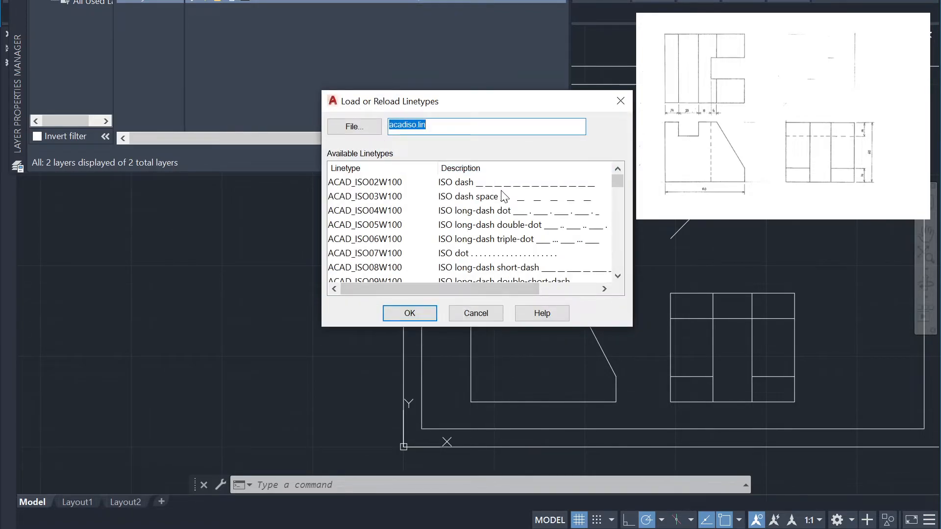
pyautogui.click(531, 185)
pyautogui.click(410, 314)
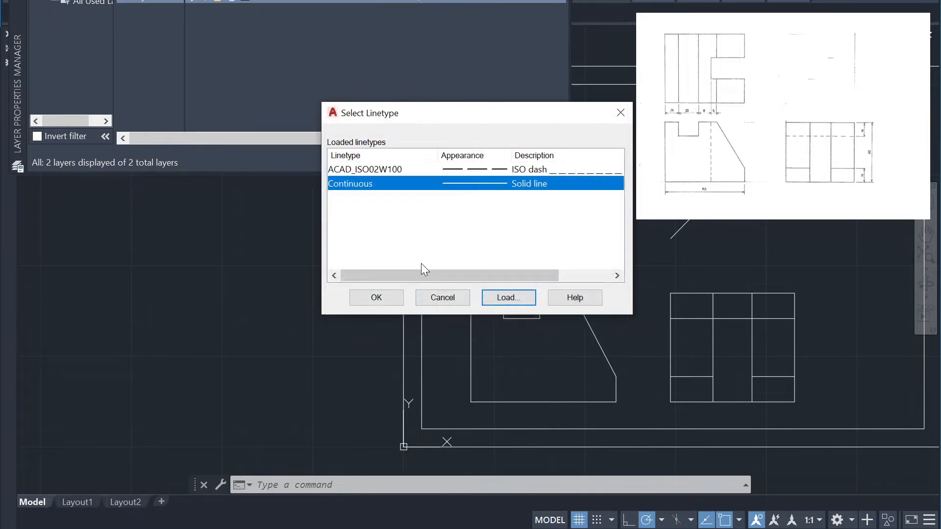
pyautogui.click(486, 169)
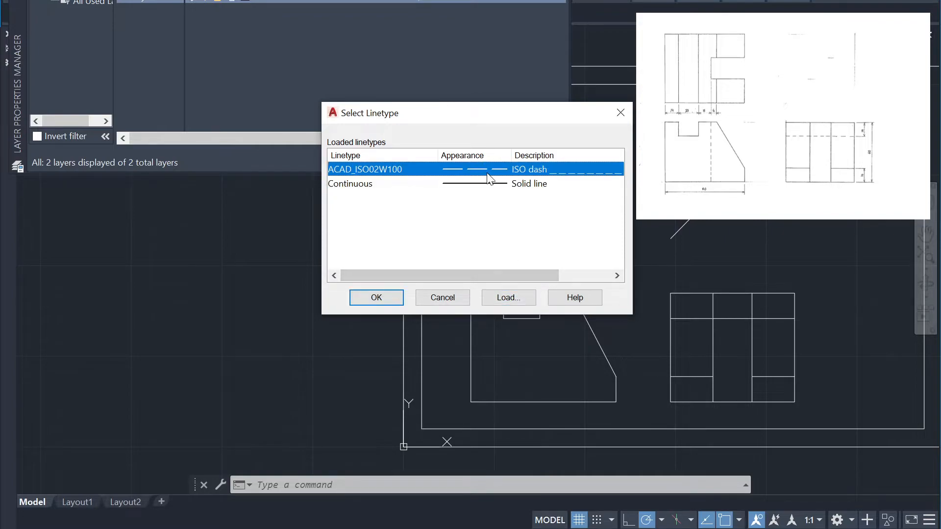
pyautogui.click(382, 297)
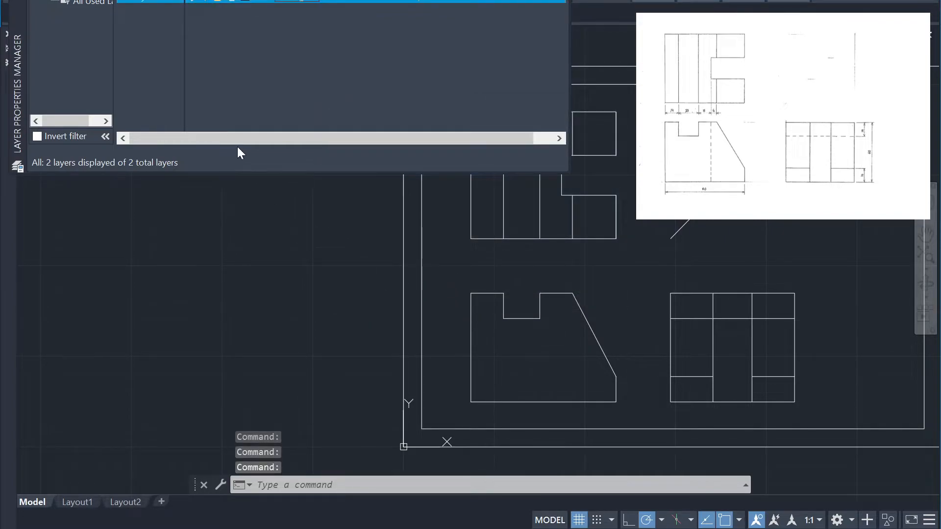
# Move the side view's upper horizontal notch floor line onto the new dashed layer
pyautogui.click(696, 331)
pyautogui.click(691, 312)
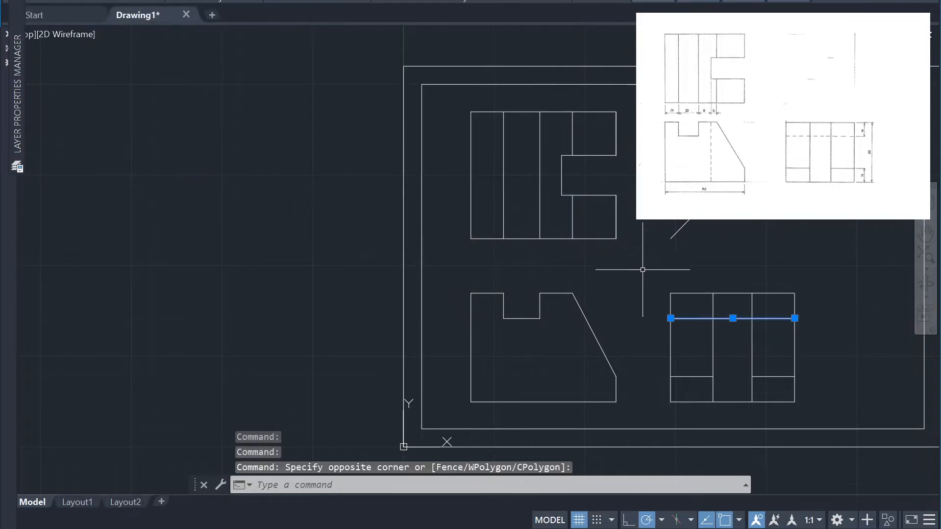
pyautogui.click(525, 1)
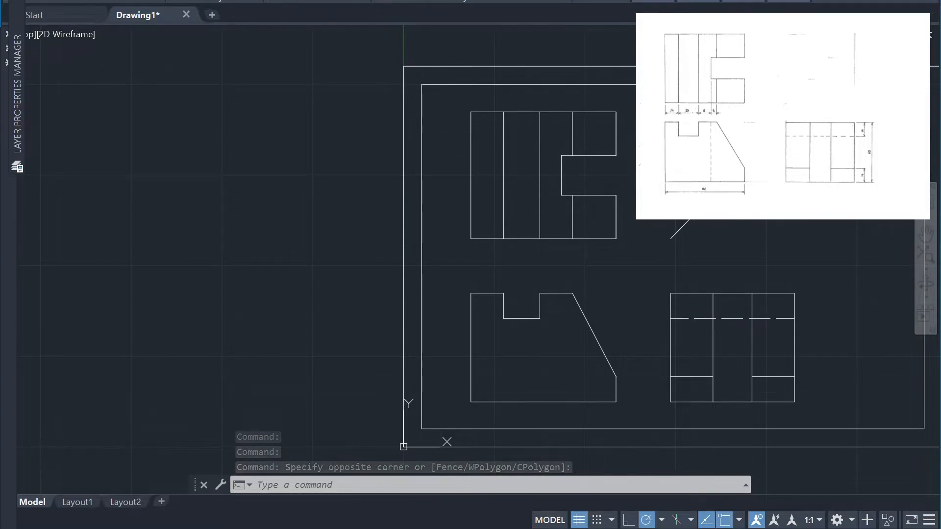
# Set the linetype scale of the side view's dashed notch floor line to 0.5 and deselect the line
pyautogui.click(840, 238)
pyautogui.click(836, 238)
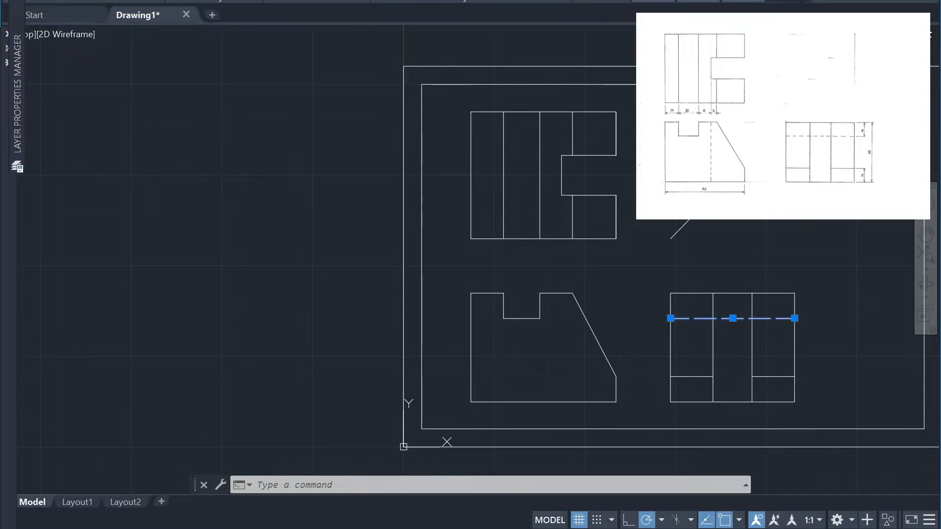
pyautogui.moveTo(654, 1)
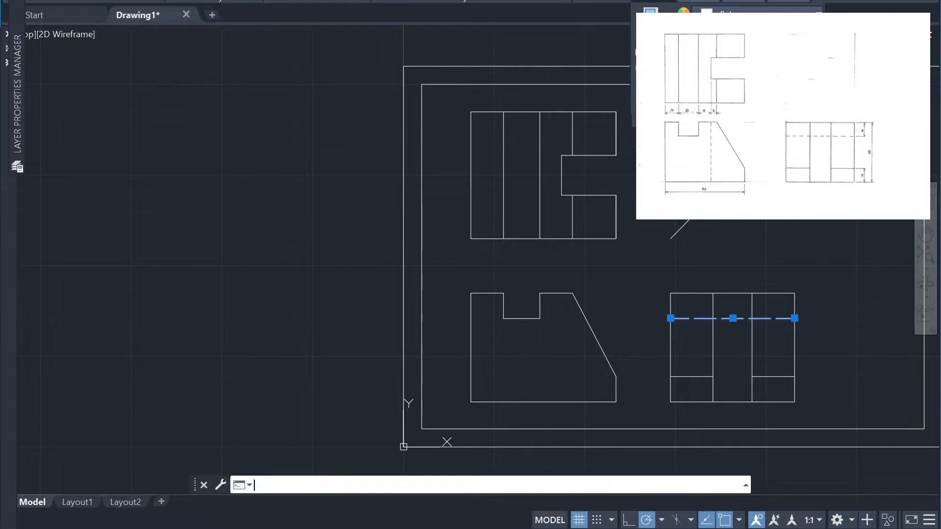
pyautogui.hotkey('ctrl', '1')
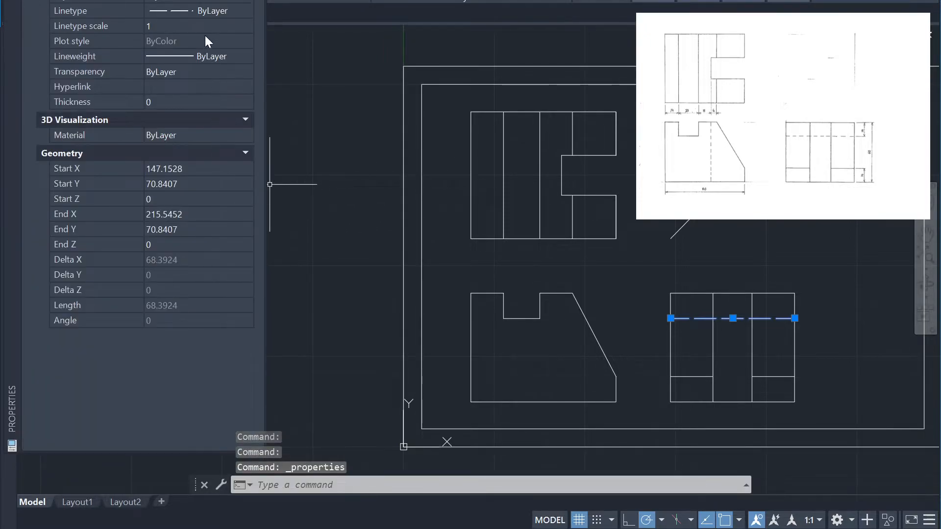
pyautogui.click(168, 26)
pyautogui.write('0.5')
pyautogui.press('Return')
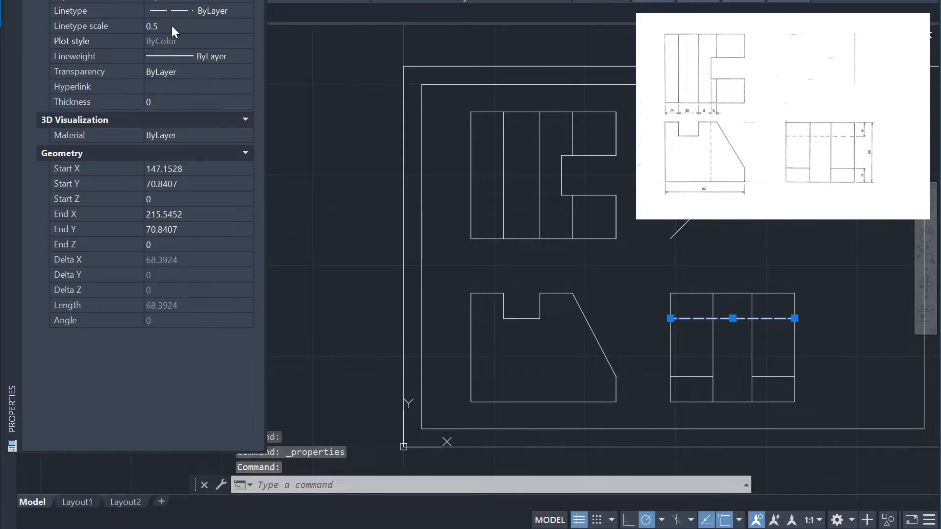
pyautogui.click(771, 249)
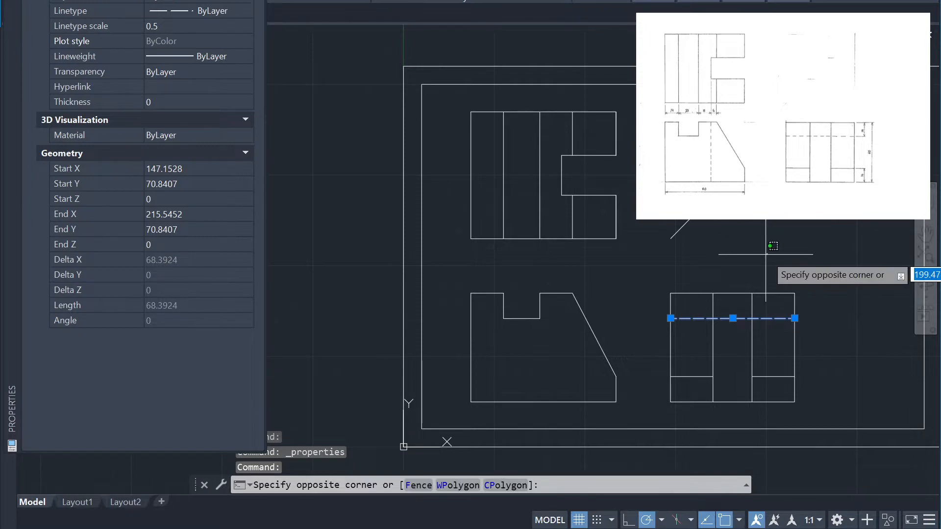
pyautogui.press('Escape')
pyautogui.click(777, 251)
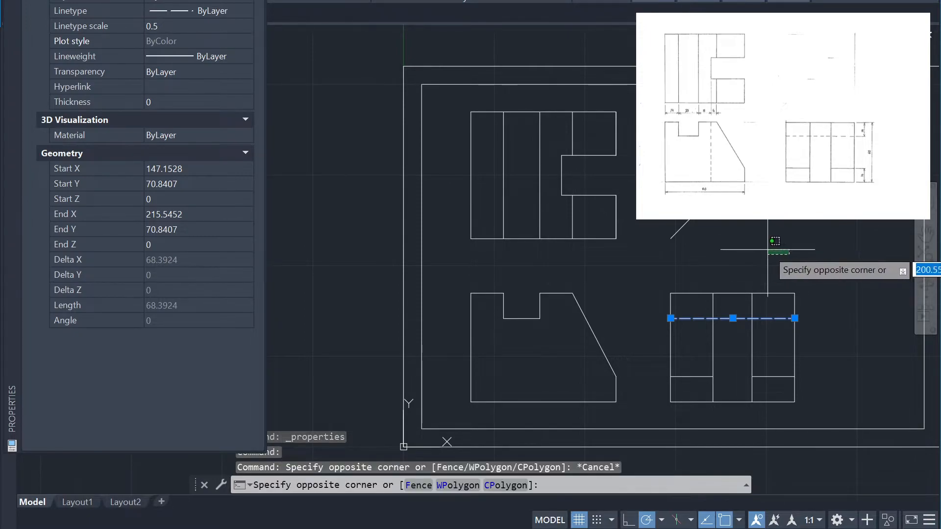
pyautogui.press('Escape')
pyautogui.press('Escape')
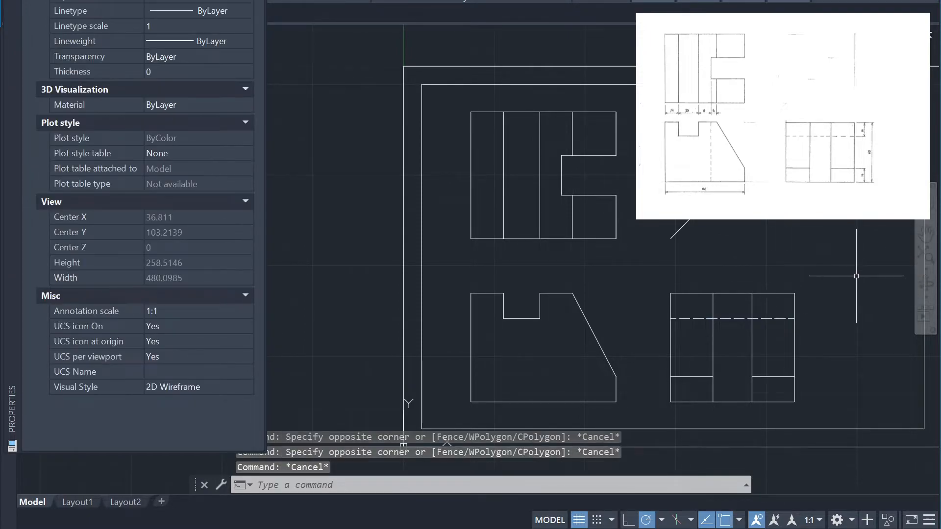
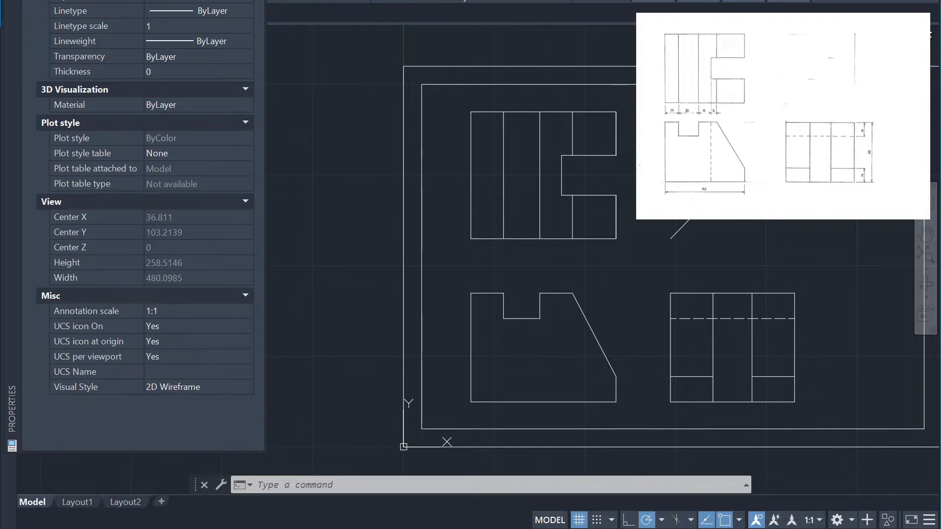
# Create a new dimension style named Copy of ISO-25, based on ISO-25 and used for all dimensions
pyautogui.click(363, 1)
pyautogui.press('Escape')
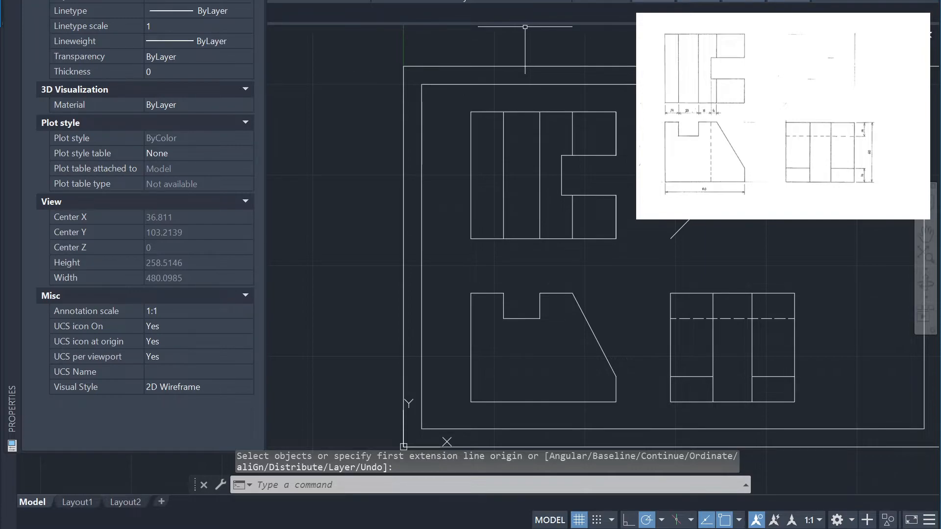
pyautogui.click(351, 1)
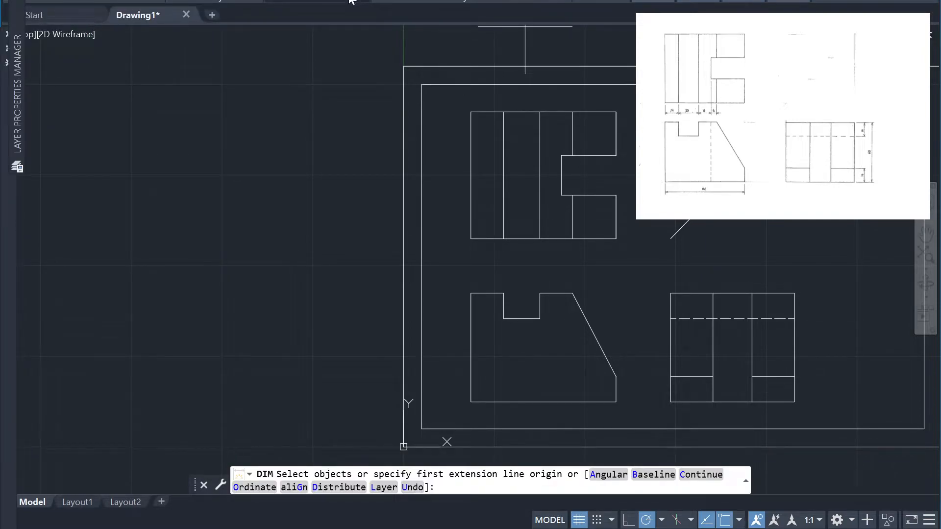
pyautogui.moveTo(350, 2)
pyautogui.click(343, 34)
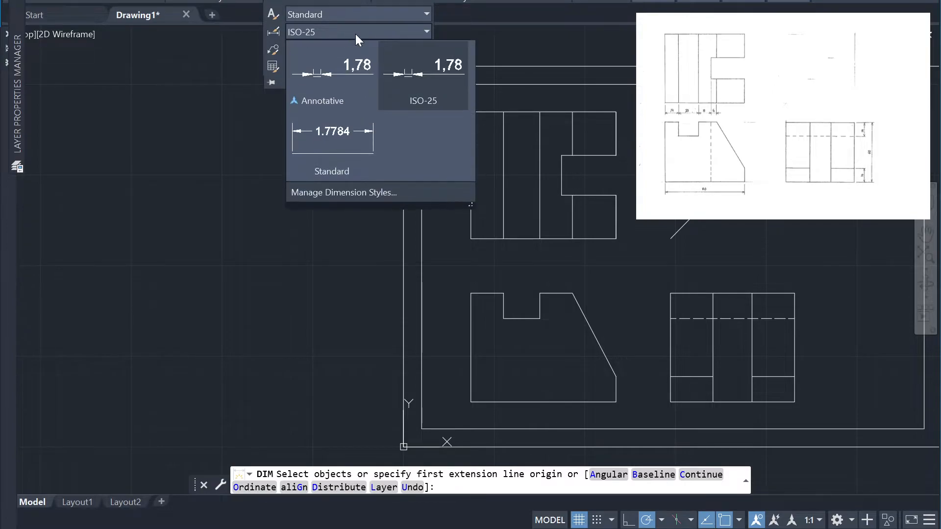
pyautogui.click(390, 44)
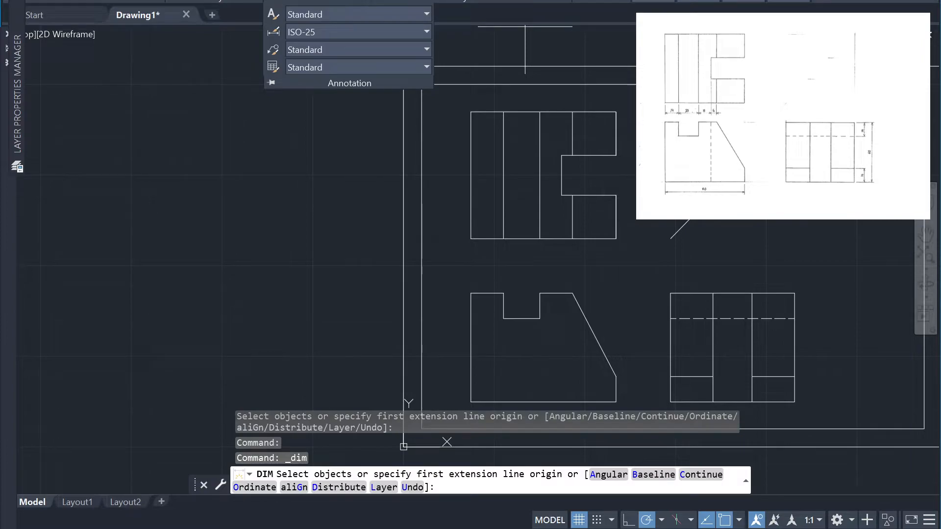
pyautogui.click(321, 13)
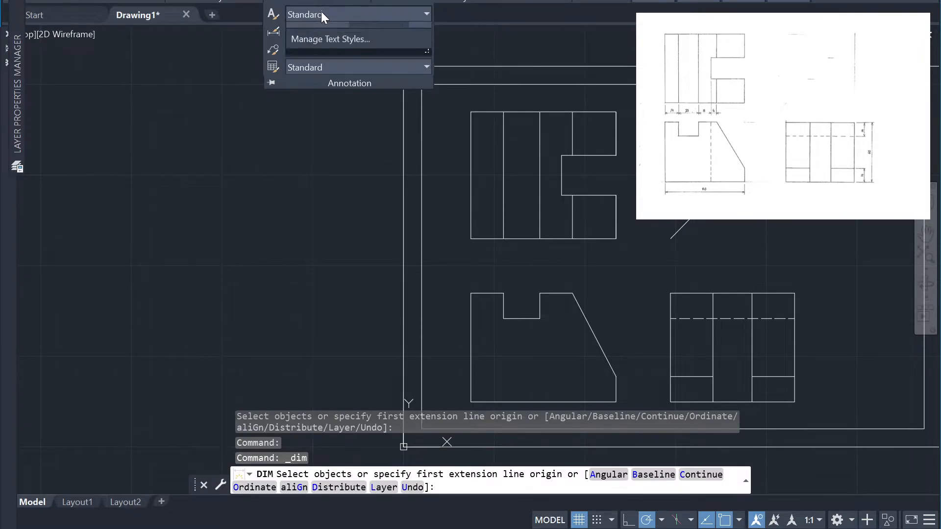
pyautogui.click(328, 12)
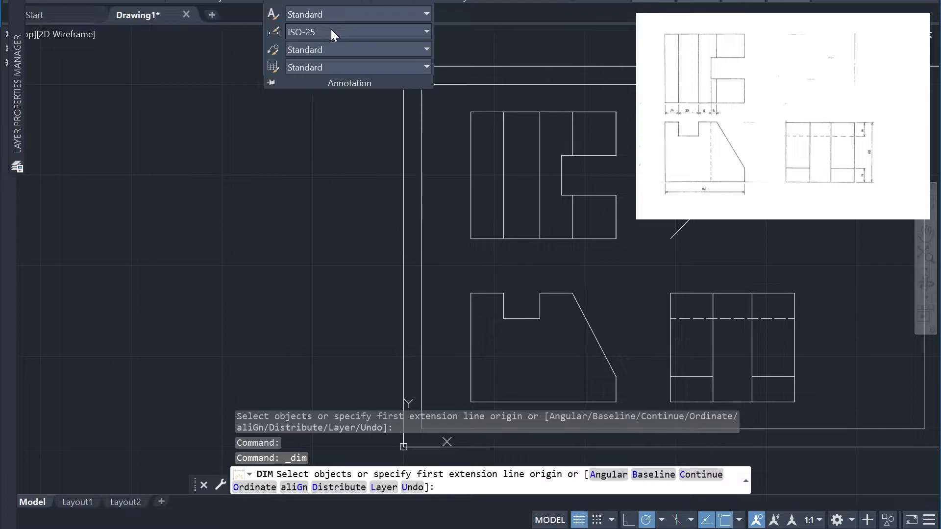
pyautogui.click(338, 30)
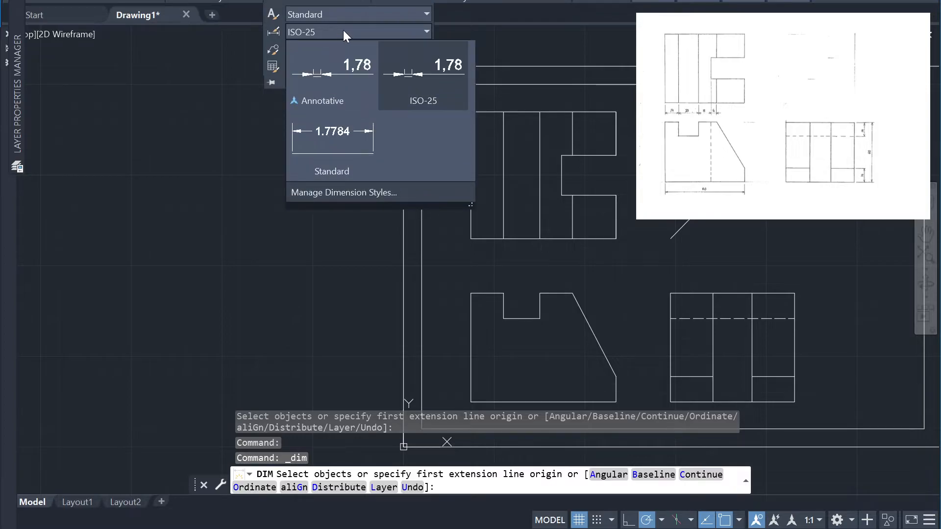
pyautogui.click(357, 195)
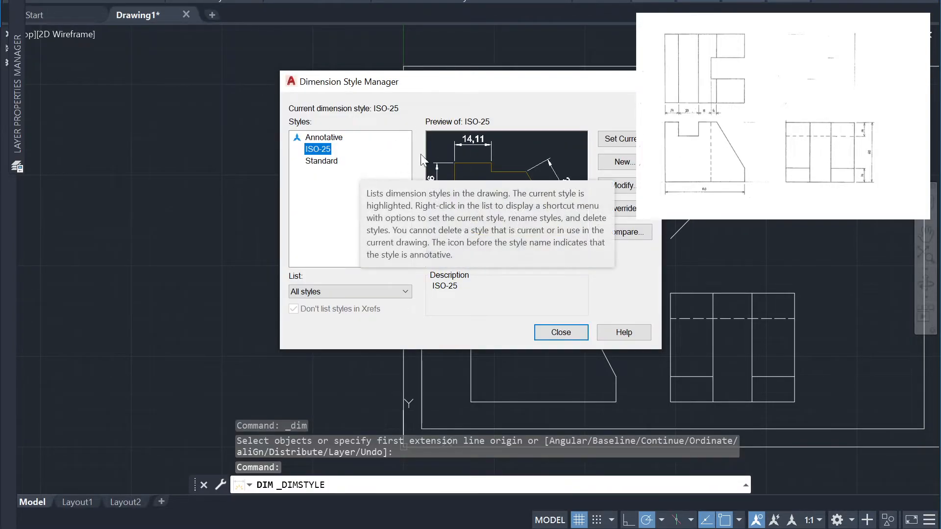
pyautogui.click(623, 162)
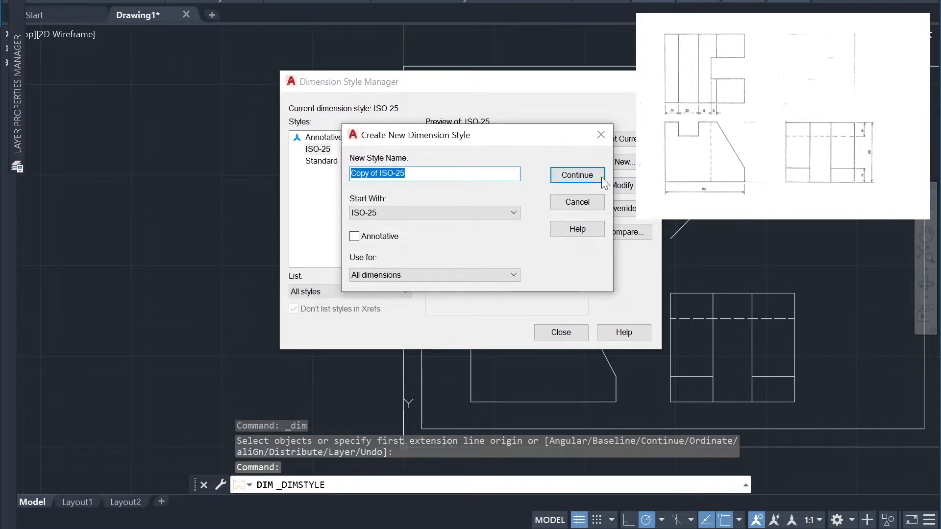
pyautogui.click(578, 176)
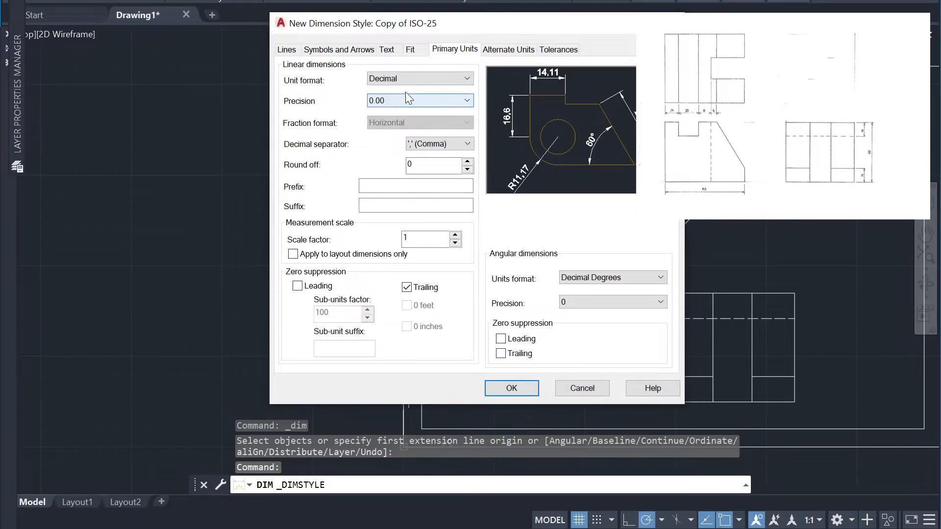
# Keep decimal units for the new style's linear dimensions and set their precision to 0
pyautogui.click(413, 78)
pyautogui.click(410, 80)
pyautogui.click(402, 104)
pyautogui.click(394, 115)
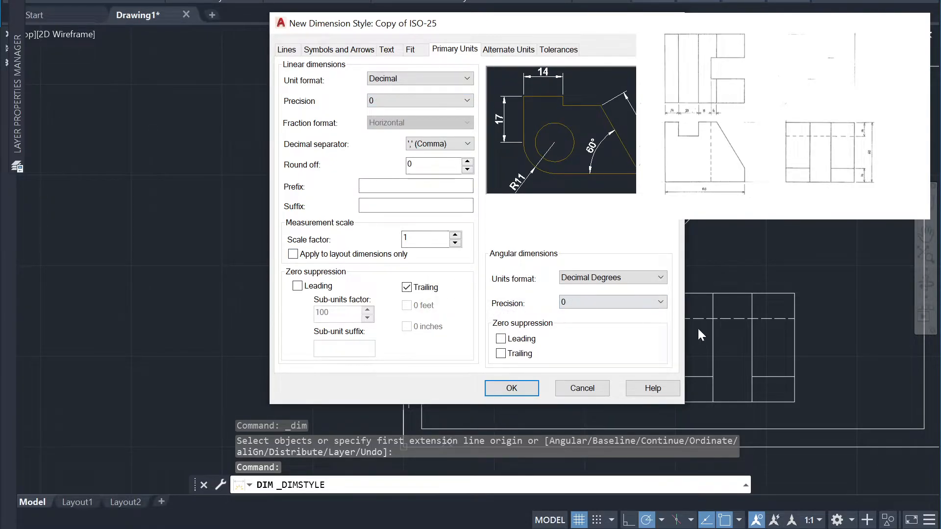
# Set the style's extension lines to extend 2 beyond the dimension lines with an offset from origin of 1
pyautogui.click(288, 52)
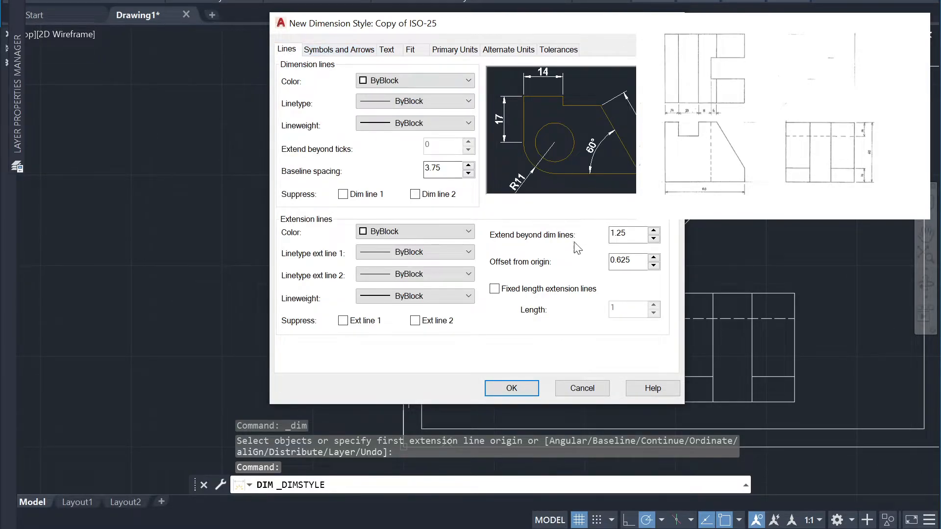
pyautogui.doubleClick(639, 234)
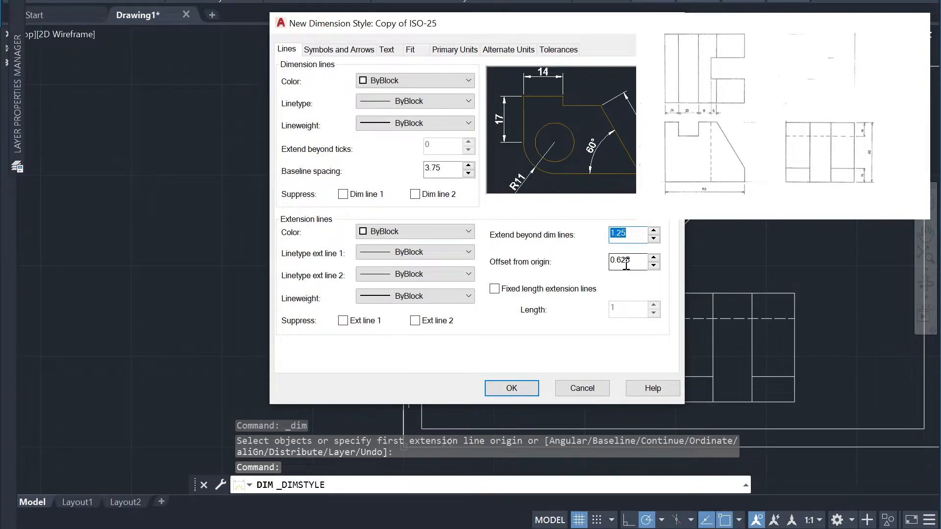
pyautogui.write('2')
pyautogui.press('Tab')
pyautogui.write('1')
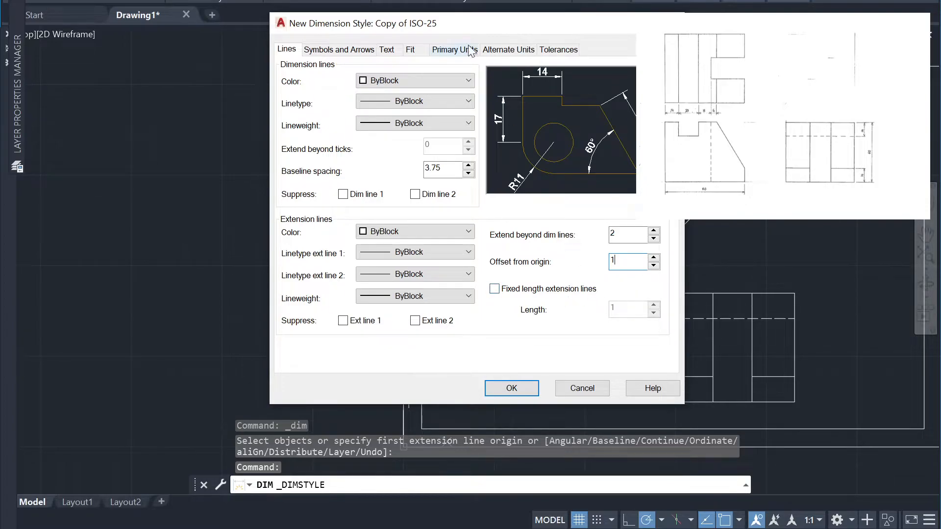
# Set the style's dimension text height to 3.5 and the text offset from the dimension line to 1
pyautogui.click(362, 51)
pyautogui.click(387, 50)
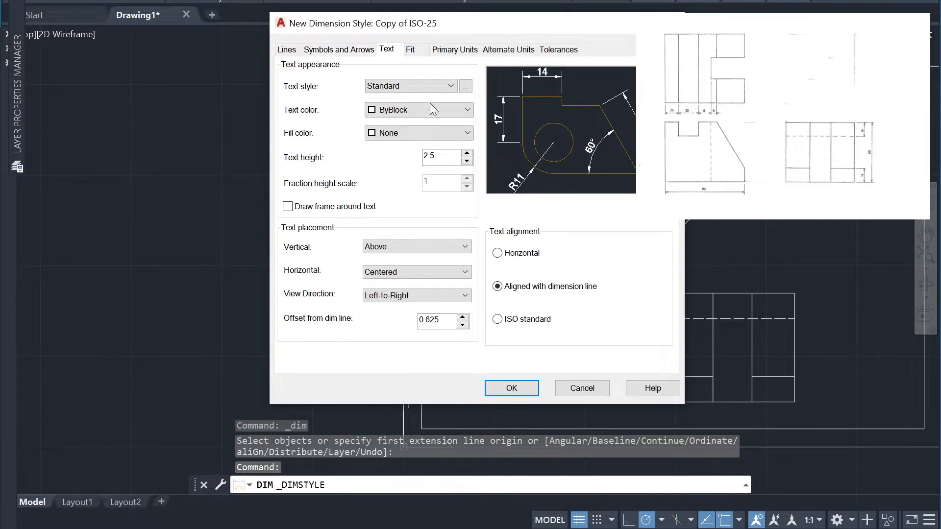
pyautogui.doubleClick(448, 159)
pyautogui.doubleClick(446, 322)
pyautogui.write('1')
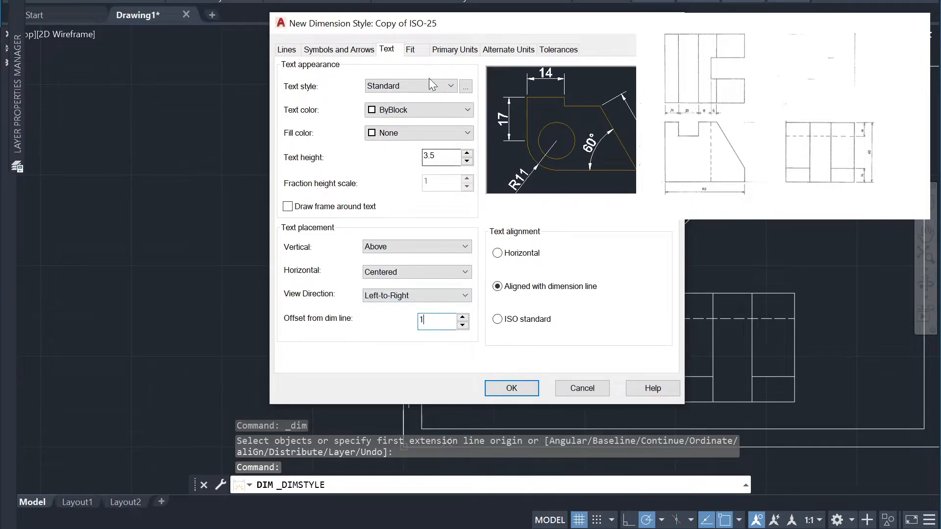
# Set the style's decimal separator to a period, save the style and close the Dimension Style Manager
pyautogui.click(410, 49)
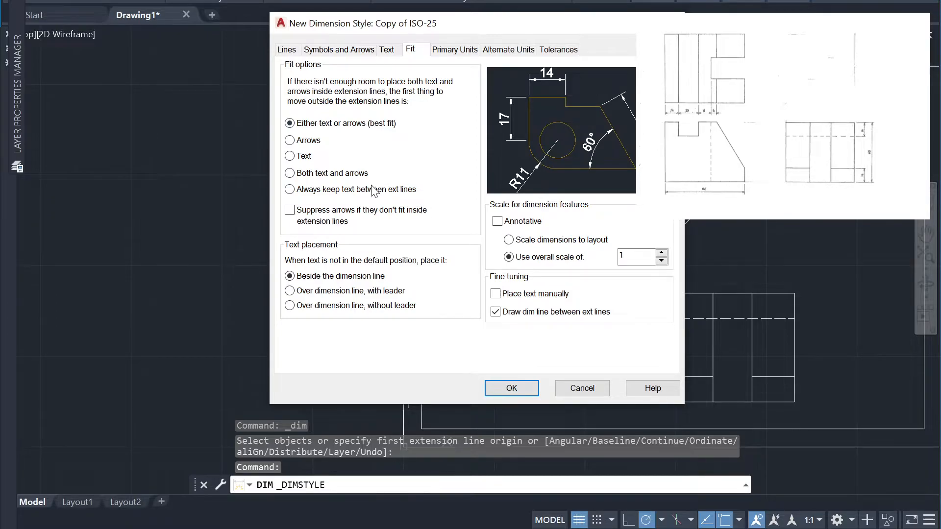
pyautogui.click(463, 51)
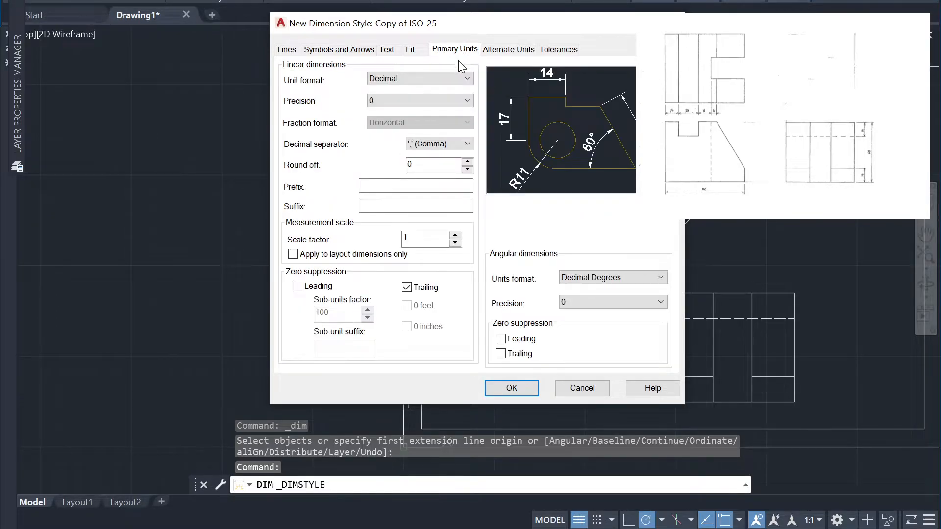
pyautogui.click(451, 145)
pyautogui.click(450, 156)
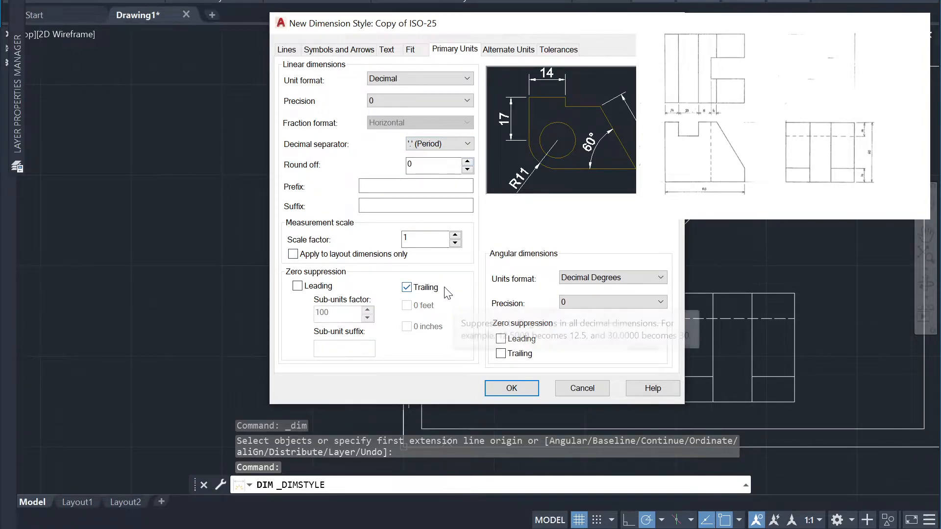
pyautogui.click(507, 50)
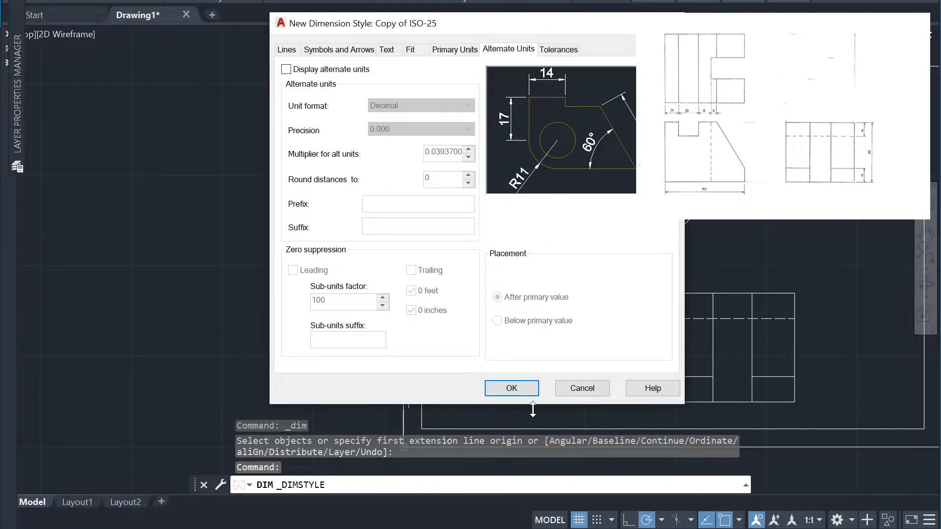
pyautogui.click(512, 388)
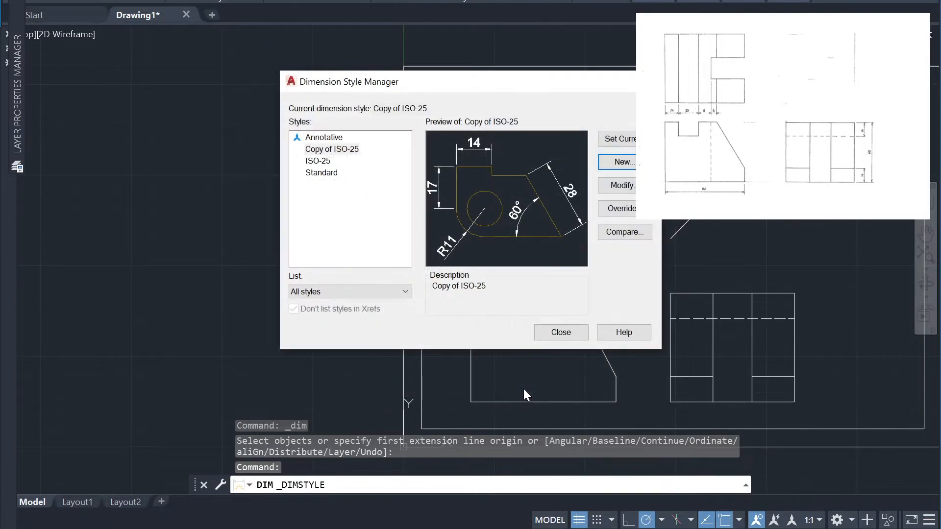
pyautogui.click(562, 332)
pyautogui.click(328, 0)
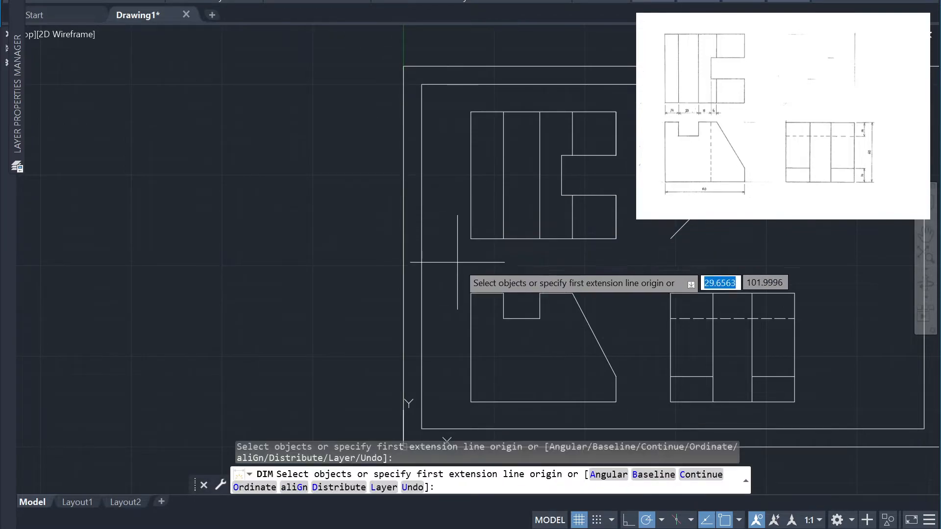
pyautogui.click(471, 239)
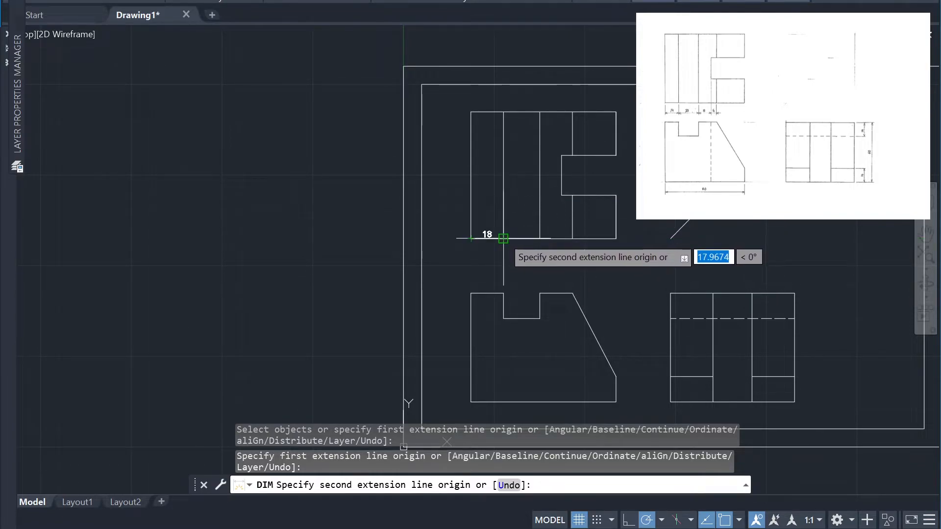
pyautogui.press('Escape')
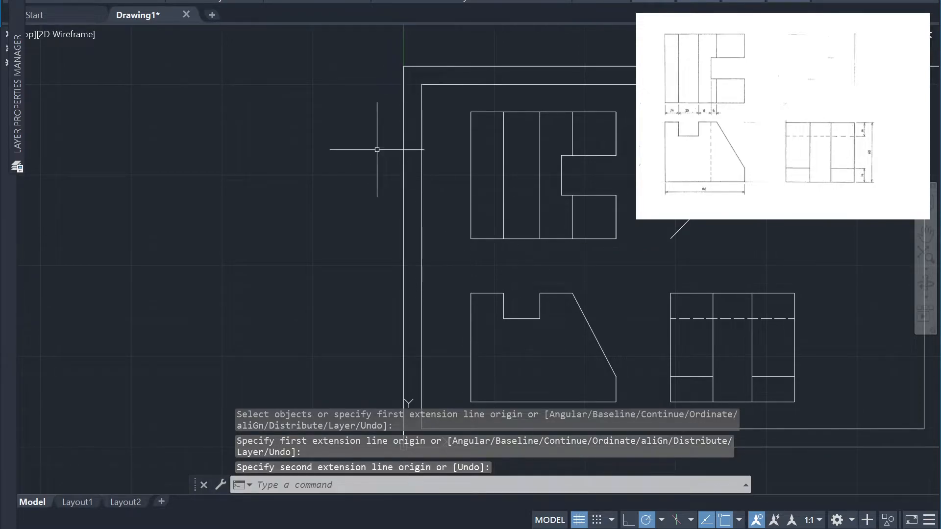
# Dimension the front view's top edge left of the notch, entering 10 for the dimension line location
pyautogui.press('Return')
pyautogui.press('Return')
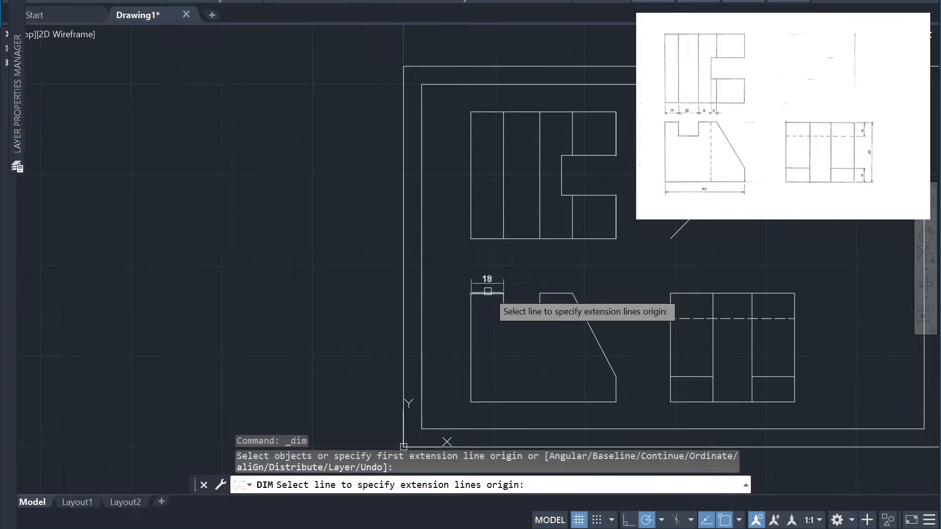
pyautogui.click(490, 293)
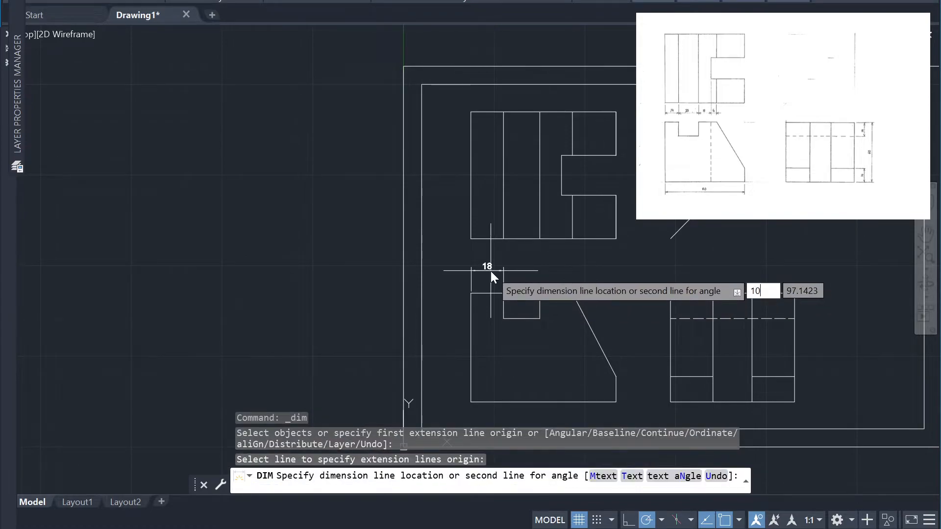
pyautogui.click(490, 272)
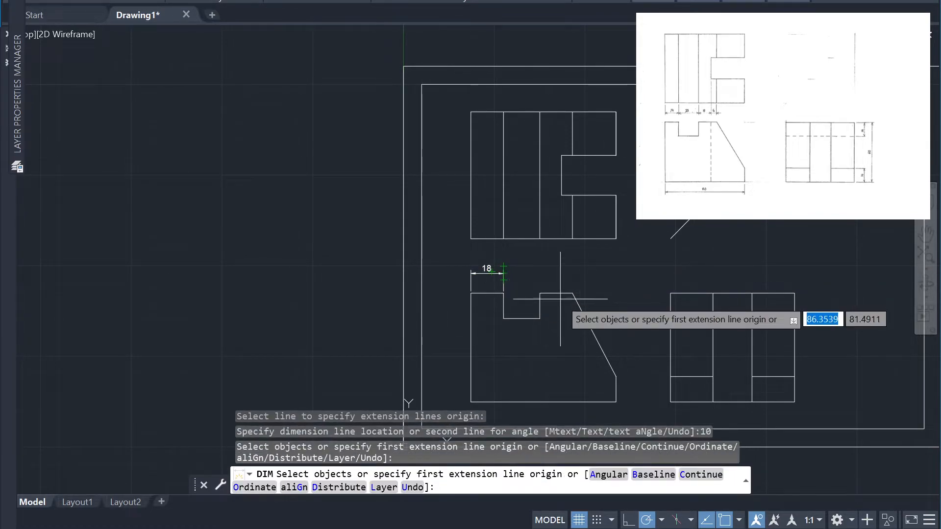
# Dimension the front view's top edge between the notch and the slope, entering 10 for the dimension line location
pyautogui.press('Return')
pyautogui.click(554, 293)
pyautogui.write('10')
pyautogui.press('Return')
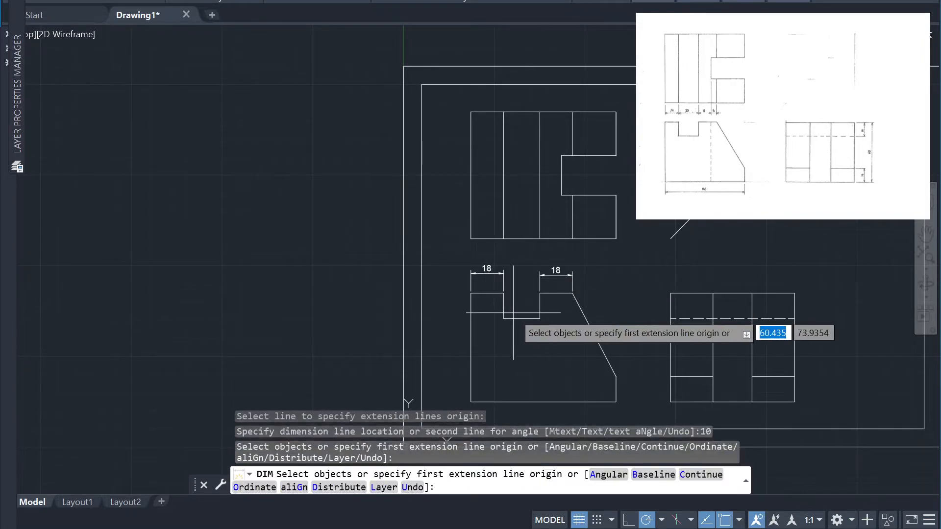
# Dimension the notch floor of the front view, placing it in line with the dimension left of the notch
pyautogui.click(523, 319)
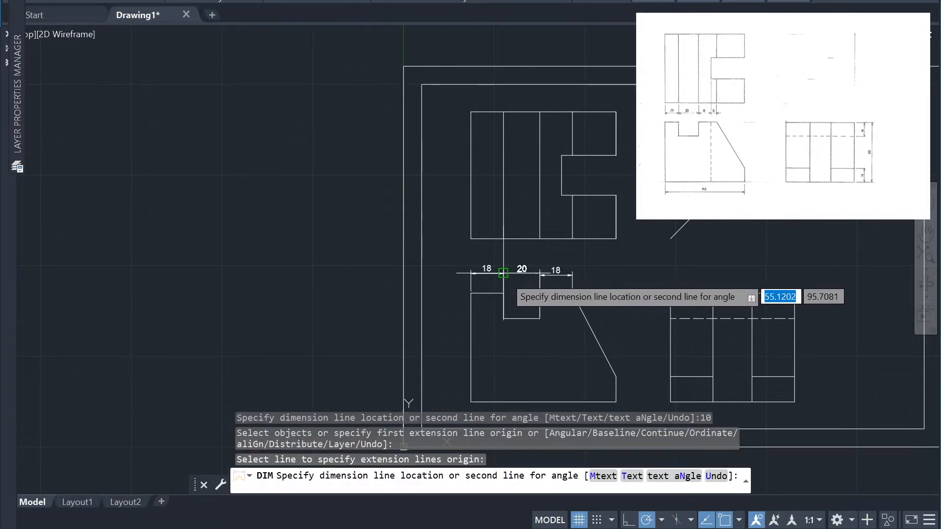
pyautogui.click(525, 273)
# Delete the dimension above the front view's top edge between the notch and the slope
pyautogui.scroll(2, 488, 195)
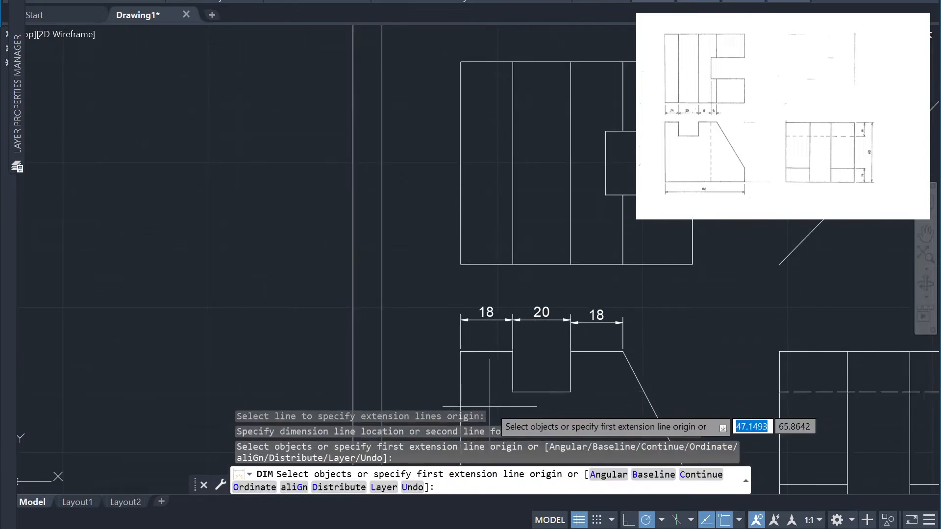
pyautogui.scroll(4, 490, 405)
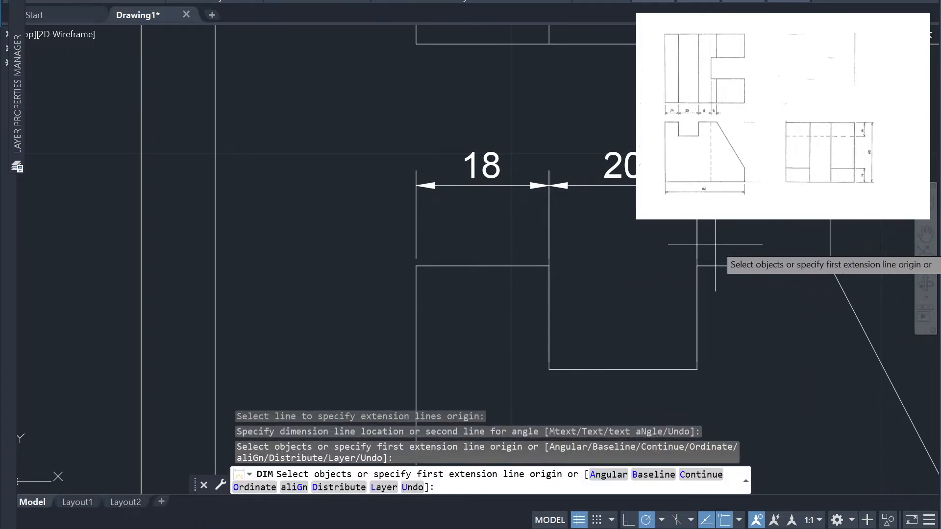
pyautogui.press('Return')
pyautogui.click(793, 214)
pyautogui.click(779, 178)
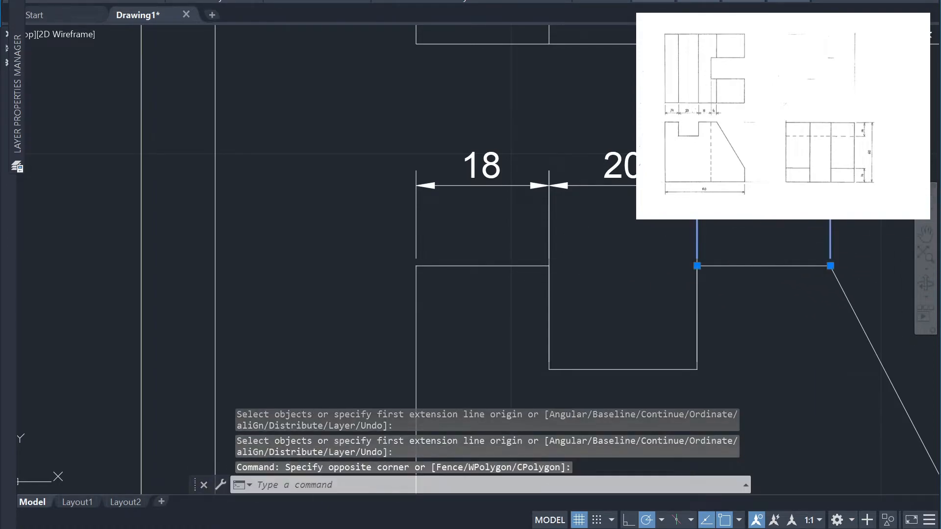
pyautogui.press('Delete')
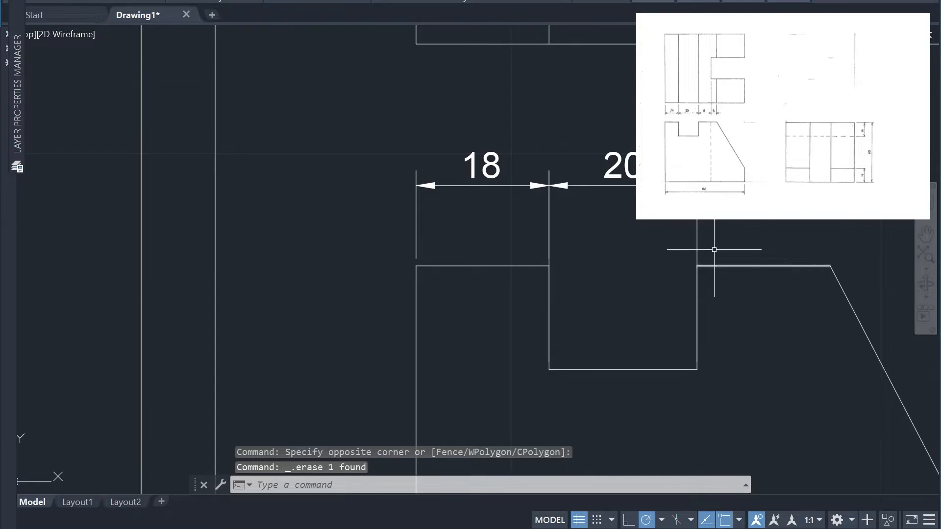
# Delete the dimension of the notch floor above the front view
pyautogui.click(726, 220)
pyautogui.click(692, 228)
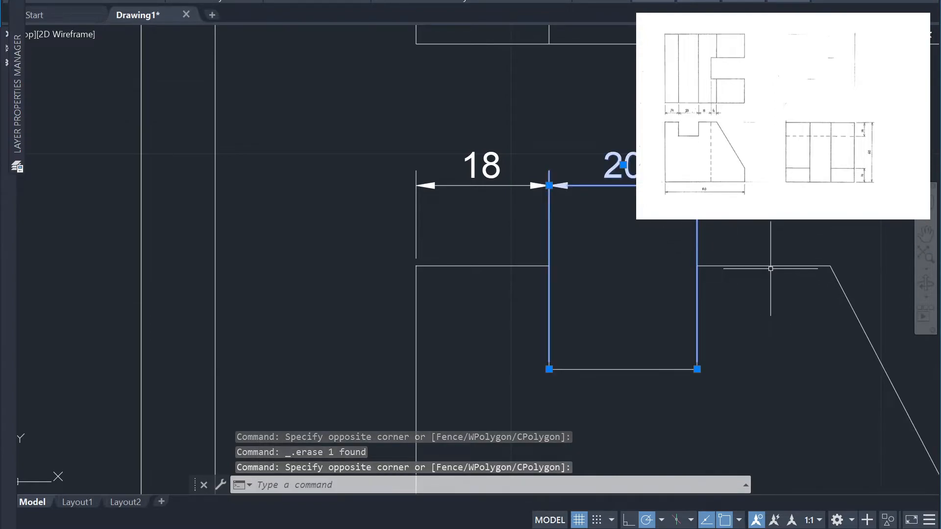
pyautogui.press('Delete')
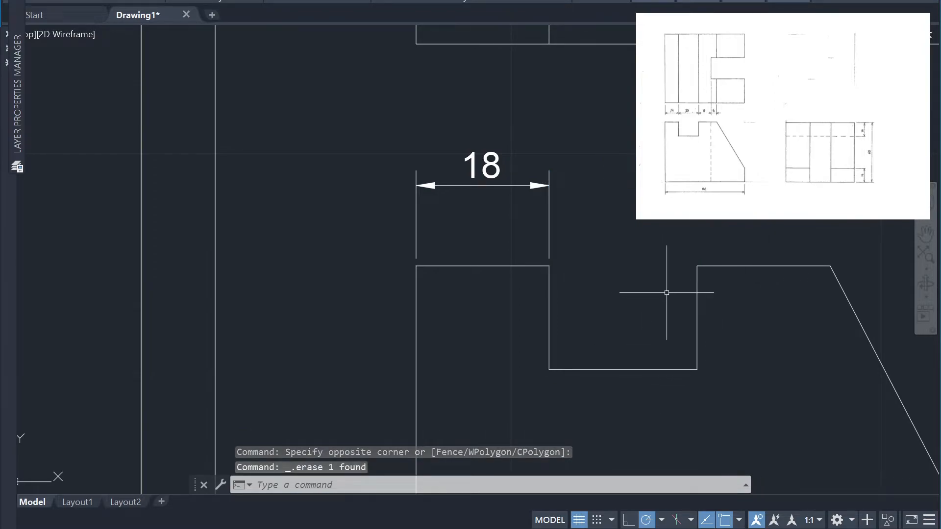
# Dimension the front view's notch opening between its top corners, in line with the dimension left of the notch
pyautogui.write('dim')
pyautogui.press('Return')
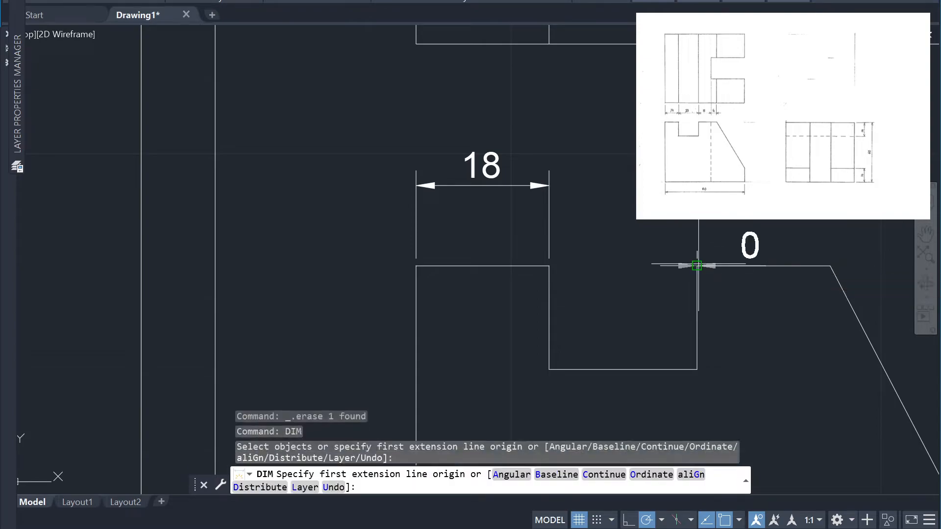
pyautogui.click(697, 266)
pyautogui.click(549, 267)
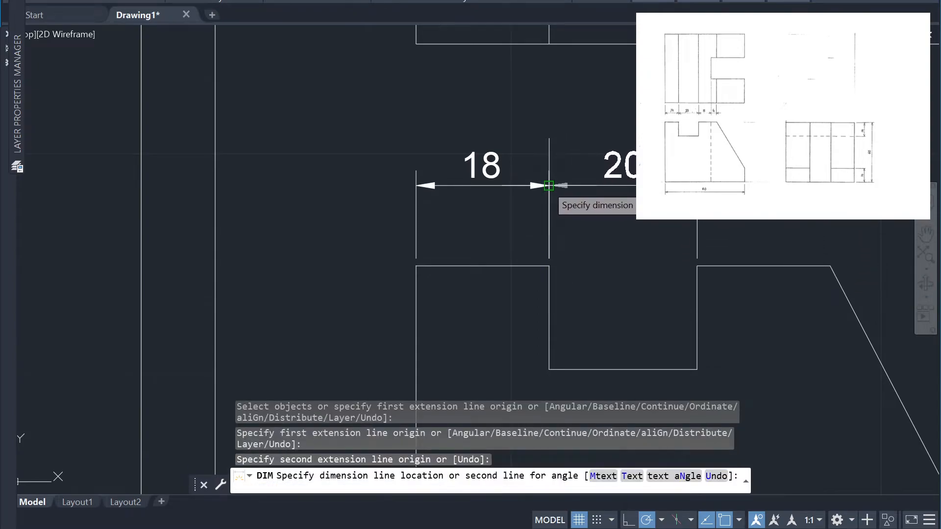
pyautogui.click(549, 186)
pyautogui.scroll(-2, 768, 251)
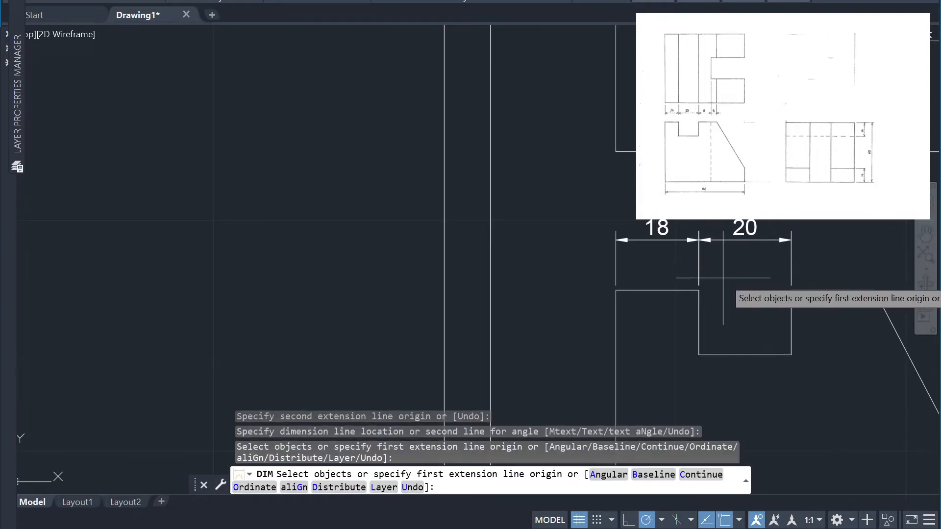
pyautogui.press('Return')
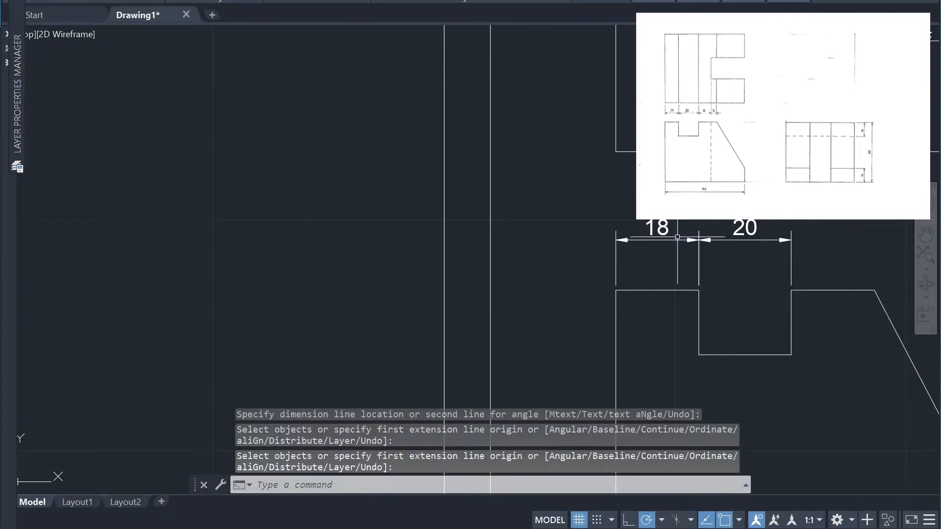
# Move the notch's left wall and floor in the front view 4 units to the left
pyautogui.click(793, 388)
pyautogui.click(676, 315)
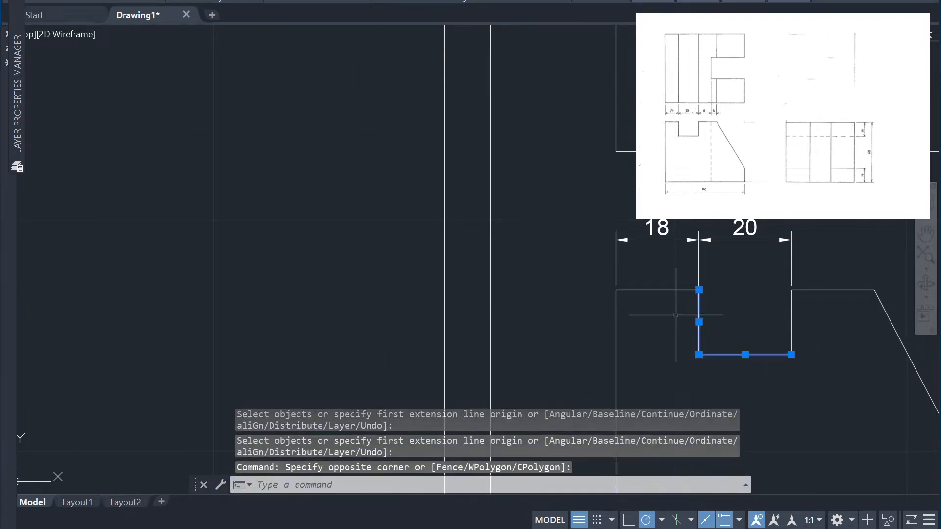
pyautogui.write('m')
pyautogui.press('Return')
pyautogui.click(791, 354)
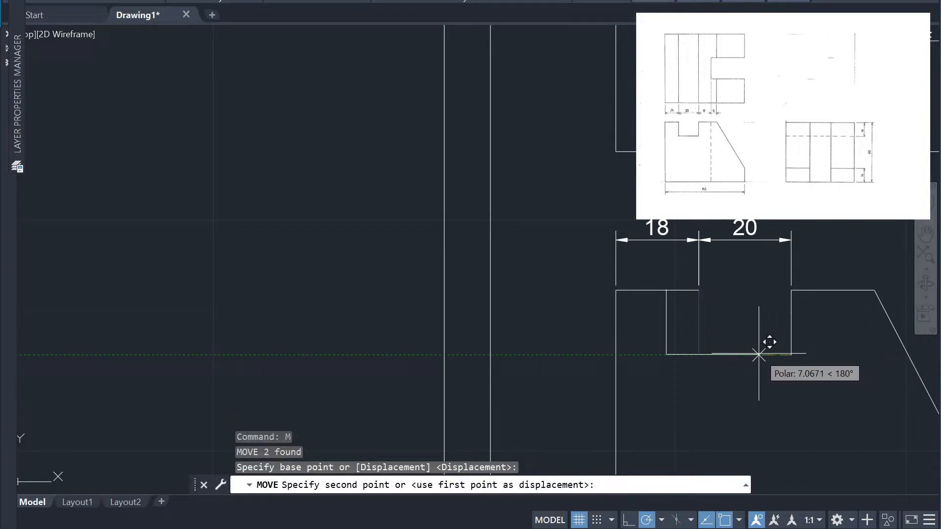
pyautogui.write('4')
pyautogui.press('Return')
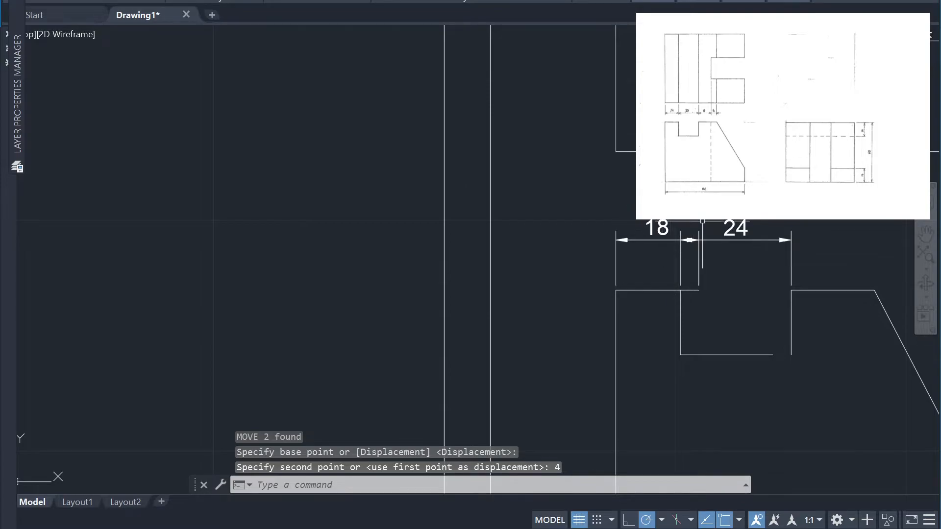
# Delete the dimension spanning the notch opening in the front view
pyautogui.click(808, 268)
pyautogui.click(778, 242)
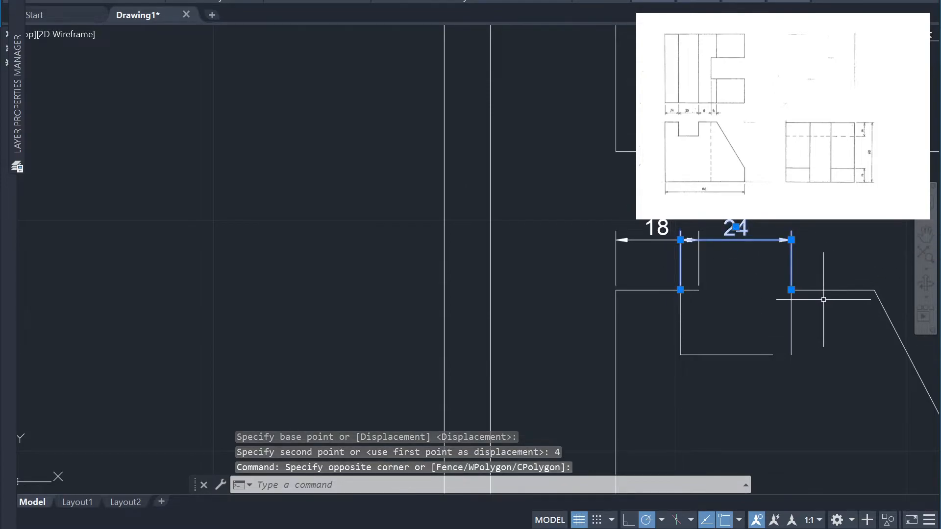
pyautogui.press('Delete')
# Move the front view notch's right wall left so its lower end meets the right end of the notch floor
pyautogui.click(795, 341)
pyautogui.click(764, 314)
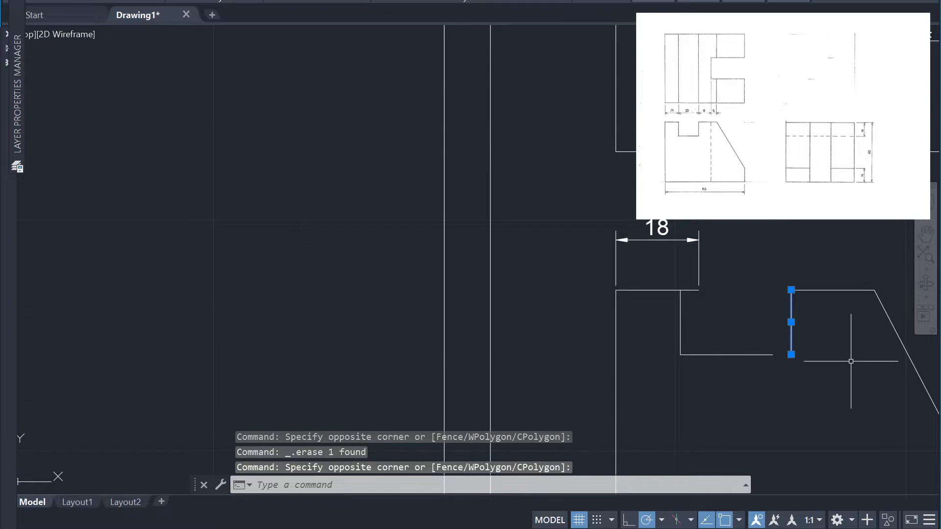
pyautogui.write('m')
pyautogui.press('Return')
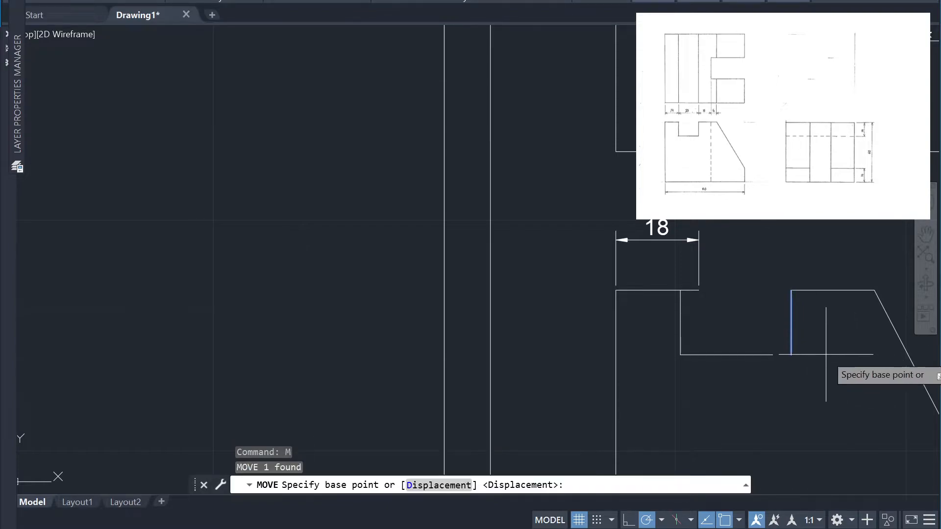
pyautogui.click(791, 355)
pyautogui.click(784, 343)
# Move the front view's top edge right of the notch so it starts at the top of the notch's right wall
pyautogui.press('Return')
pyautogui.click(818, 308)
pyautogui.click(805, 264)
pyautogui.press('Return')
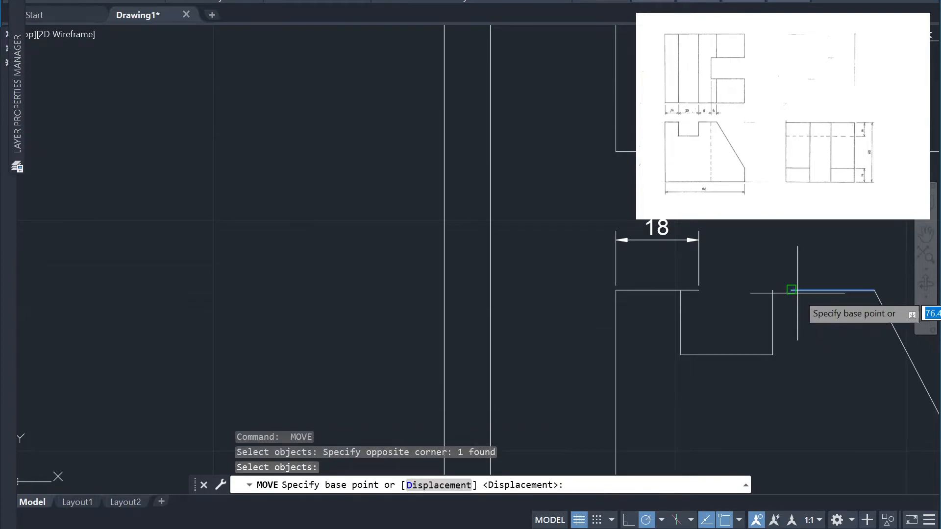
pyautogui.click(786, 291)
pyautogui.click(783, 289)
pyautogui.press('Return')
pyautogui.click(874, 304)
pyautogui.click(834, 264)
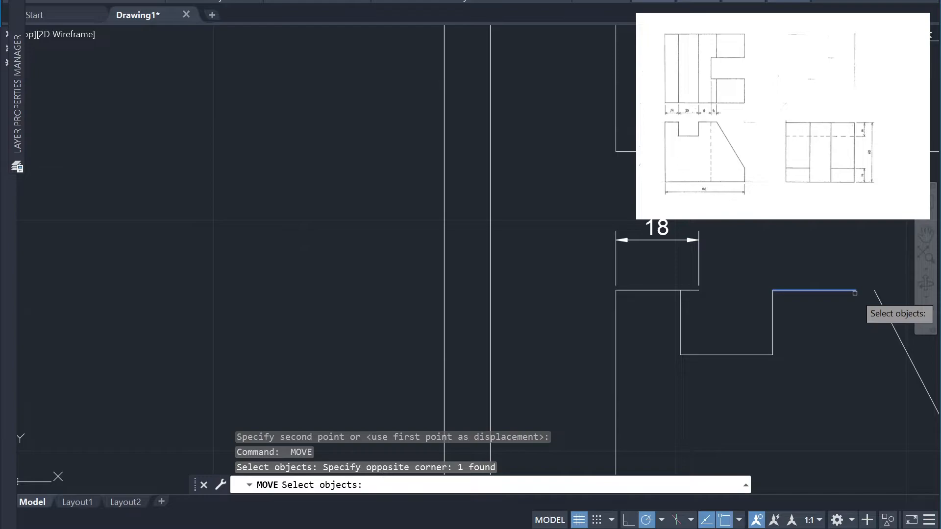
pyautogui.press('Escape')
# Stretch the right end of the top edge beside the notch to the upper end of the sloped edge
pyautogui.click(851, 286)
pyautogui.click(851, 285)
pyautogui.click(859, 299)
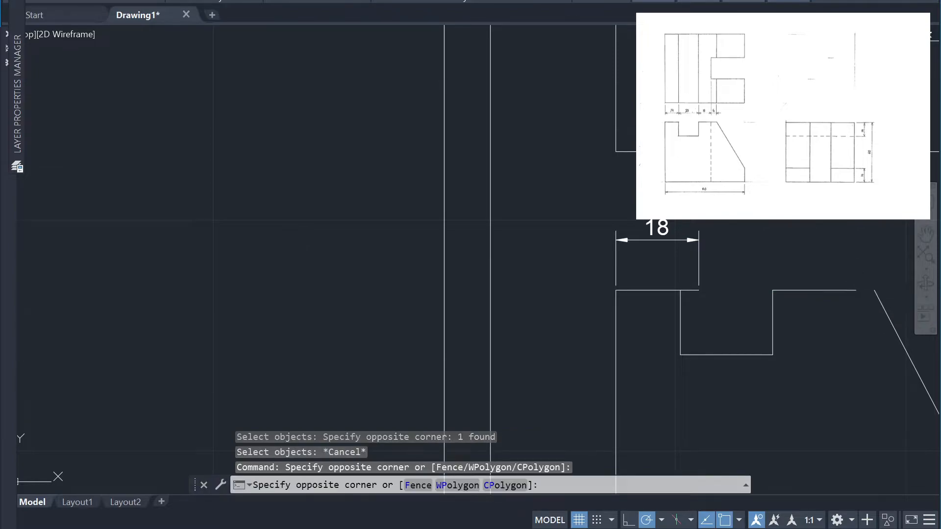
pyautogui.click(851, 285)
pyautogui.click(856, 290)
pyautogui.click(856, 289)
pyautogui.click(857, 290)
pyautogui.click(874, 289)
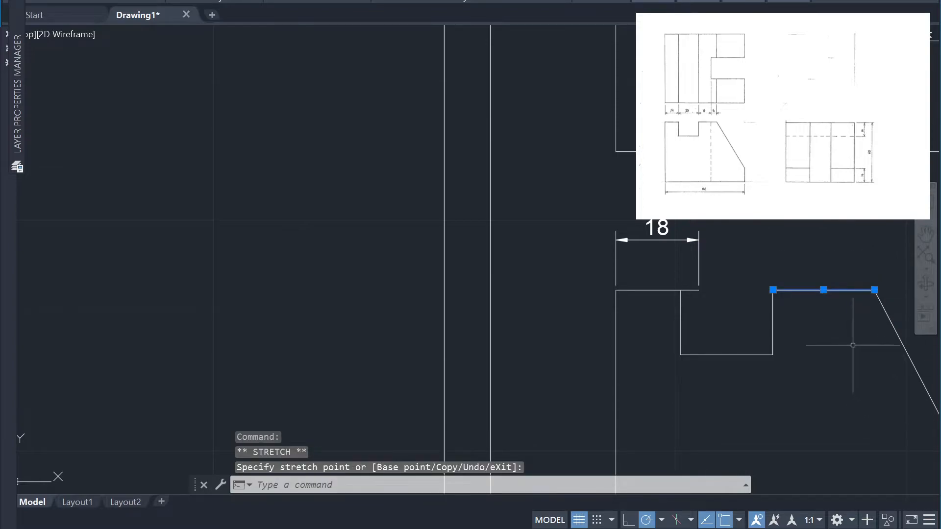
pyautogui.press('Escape')
pyautogui.click(701, 306)
pyautogui.click(693, 285)
pyautogui.press('Escape')
# Trim the piece of the front view's left top edge that overhangs the notch
pyautogui.write('tr')
pyautogui.press('Return')
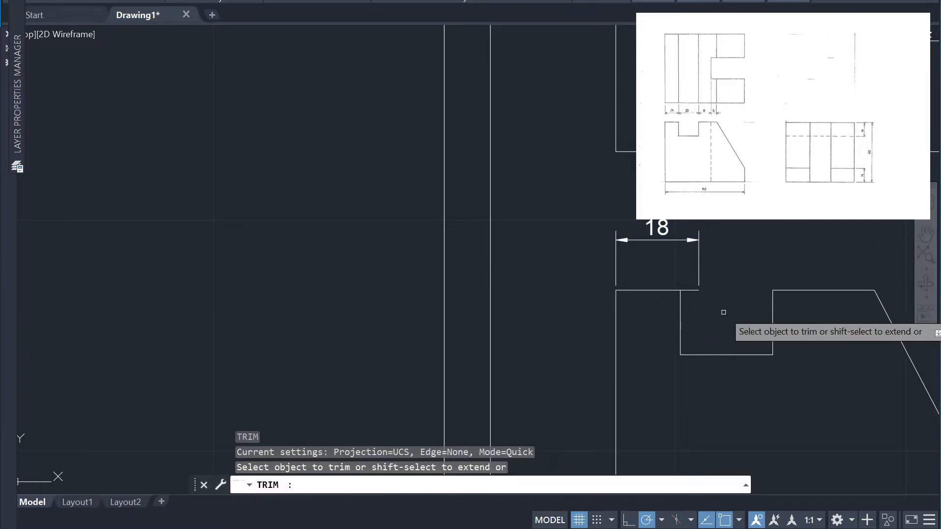
pyautogui.click(695, 291)
pyautogui.press('Return')
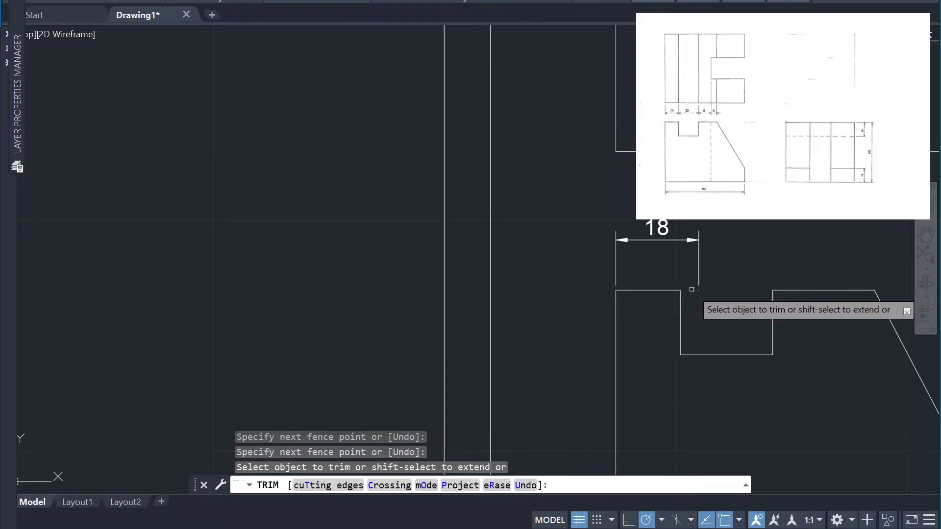
pyautogui.press('Escape')
# Stretch the right end of the dimension left of the notch to the notch's upper left corner
pyautogui.click(709, 276)
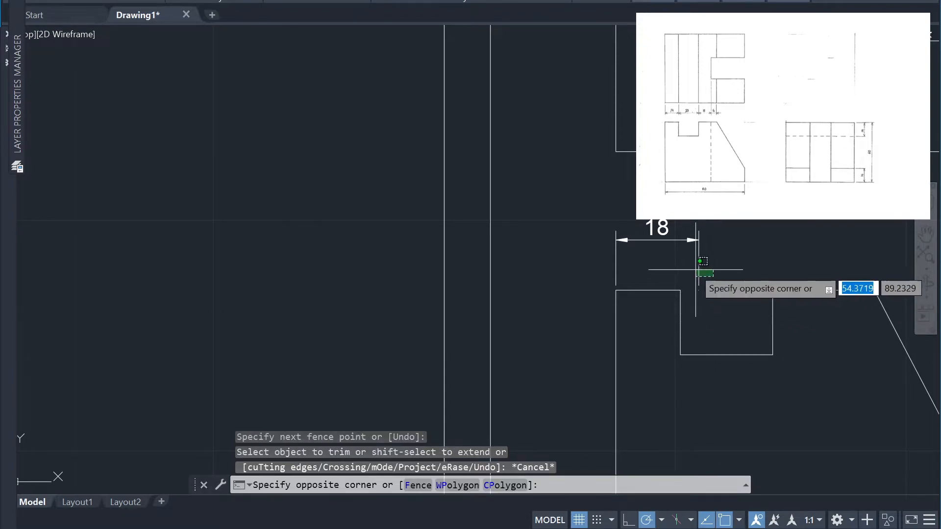
pyautogui.click(695, 272)
pyautogui.click(699, 290)
pyautogui.click(680, 289)
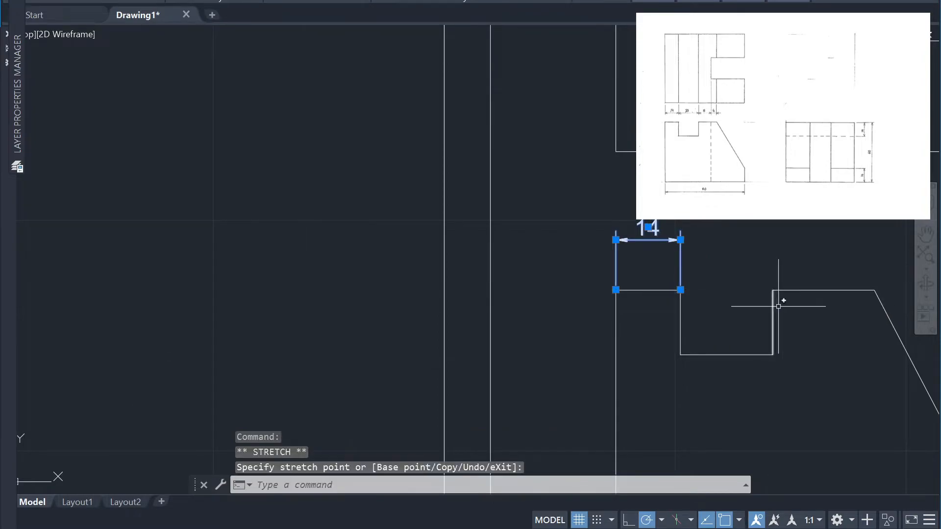
pyautogui.press('Escape')
# Move the top view's line for the notch's left wall 4 units to the left
pyautogui.scroll(-4, 763, 224)
pyautogui.click(829, 255)
pyautogui.write('m')
pyautogui.press('Return')
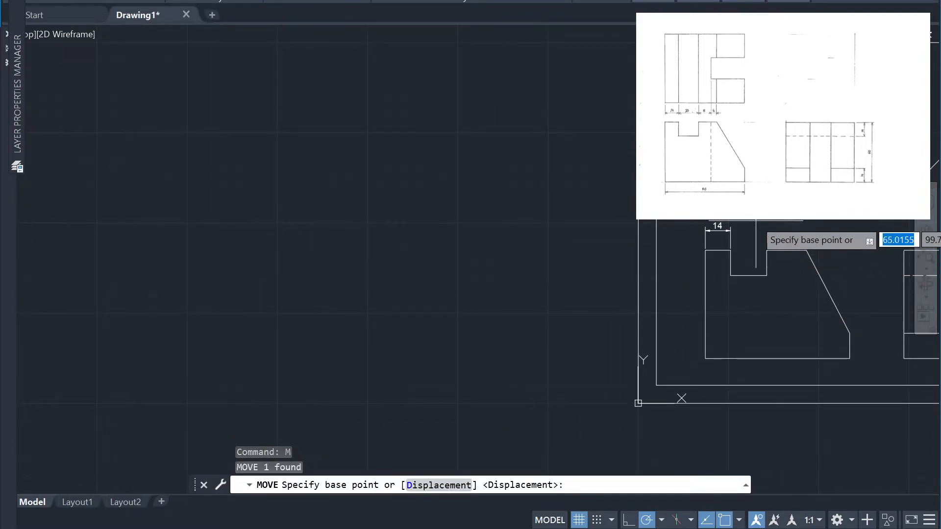
pyautogui.click(742, 195)
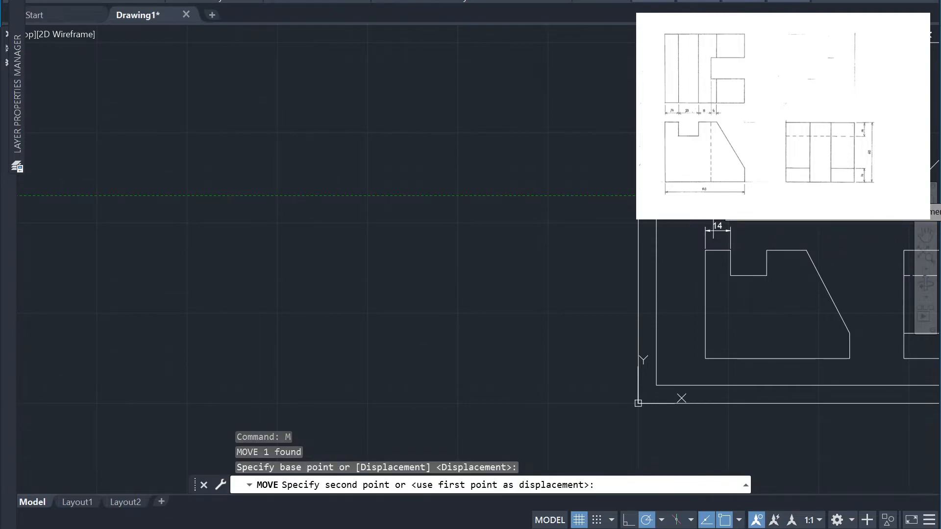
pyautogui.write('4')
pyautogui.press('Return')
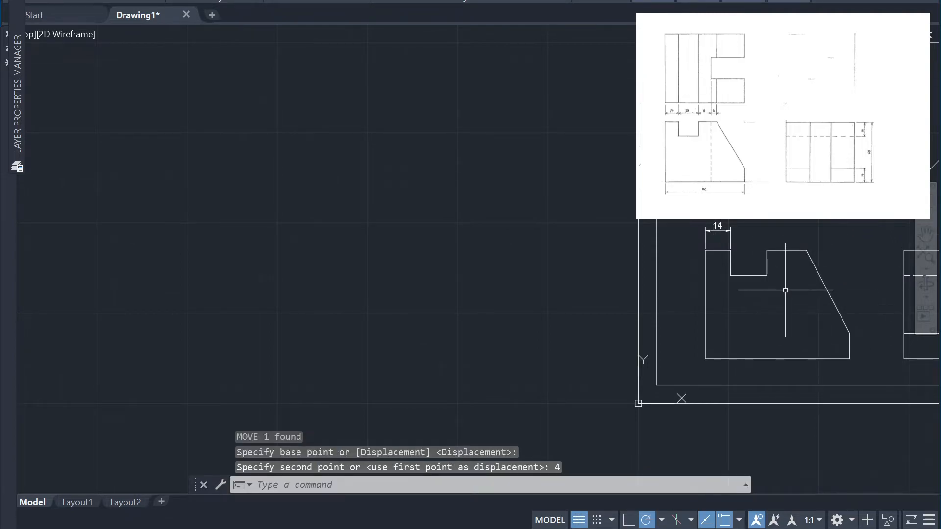
# Move the top view's line for the notch's right wall 4 units to the left
pyautogui.scroll(2, 807, 225)
pyautogui.click(779, 169)
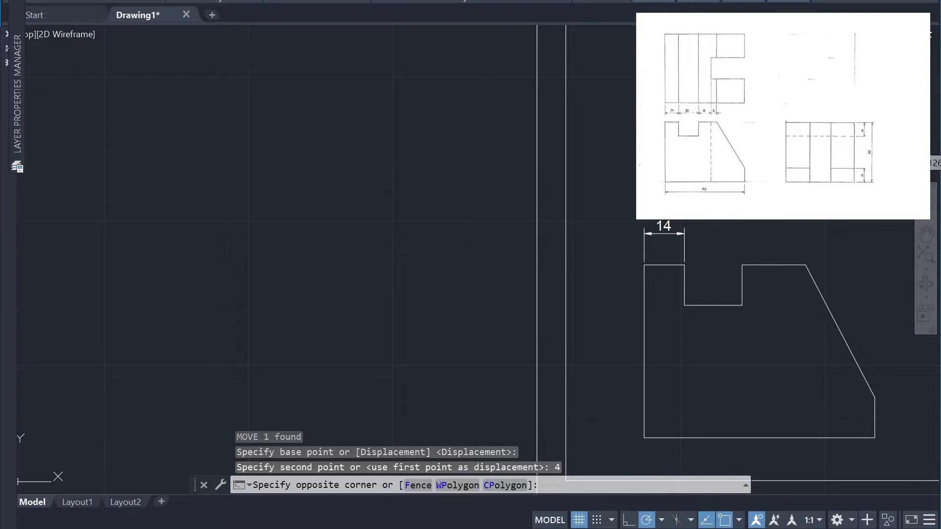
pyautogui.click(809, 169)
pyautogui.press('Return')
pyautogui.click(754, 178)
pyautogui.write('4')
pyautogui.press('Return')
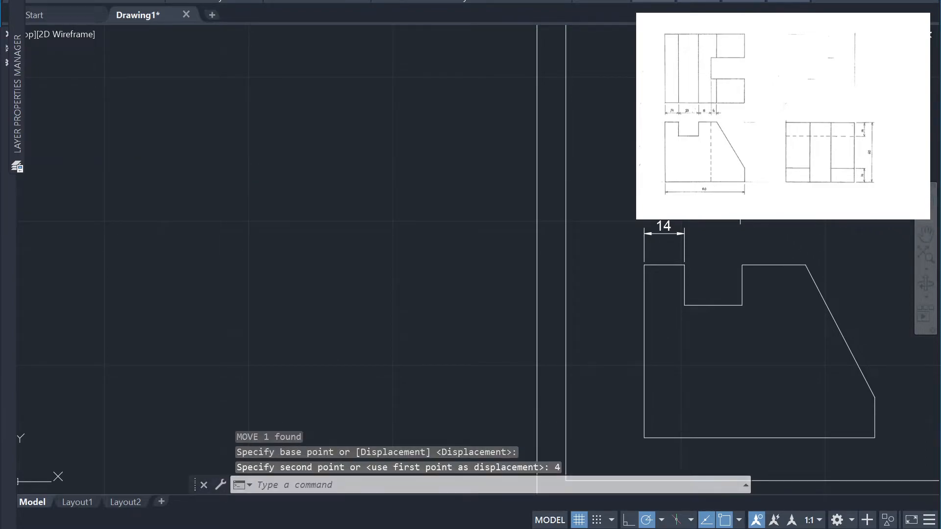
# Dimension the relocated notch's opening between its top corners, aligning the dimension line with the one left of the notch
pyautogui.scroll(2, 733, 229)
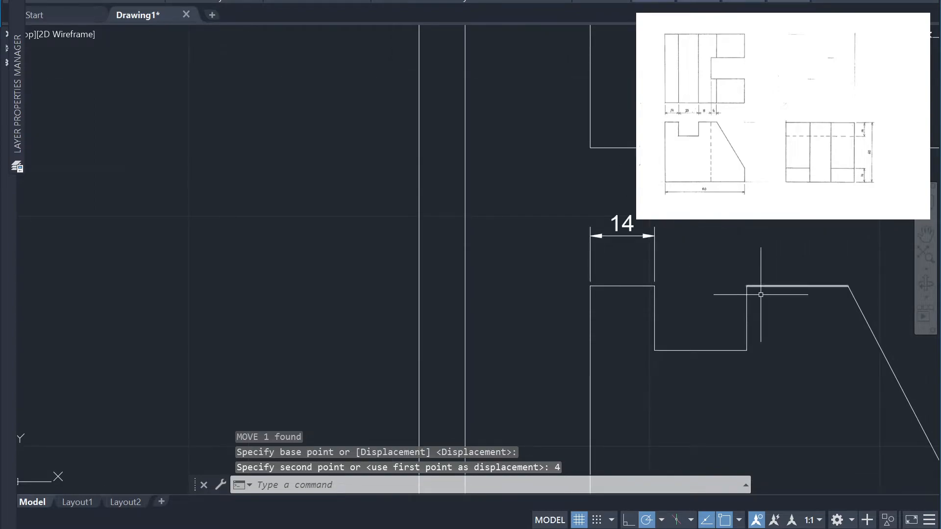
pyautogui.write('dim')
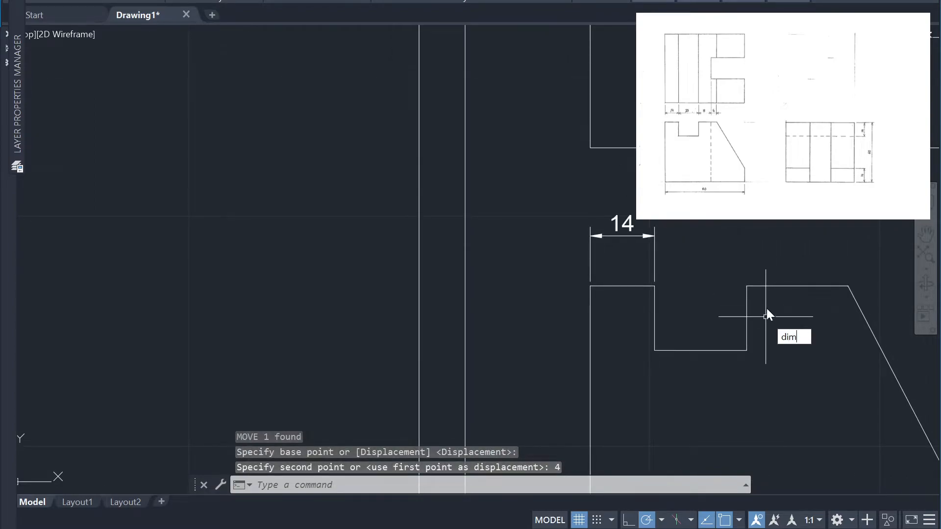
pyautogui.press('Return')
pyautogui.click(747, 286)
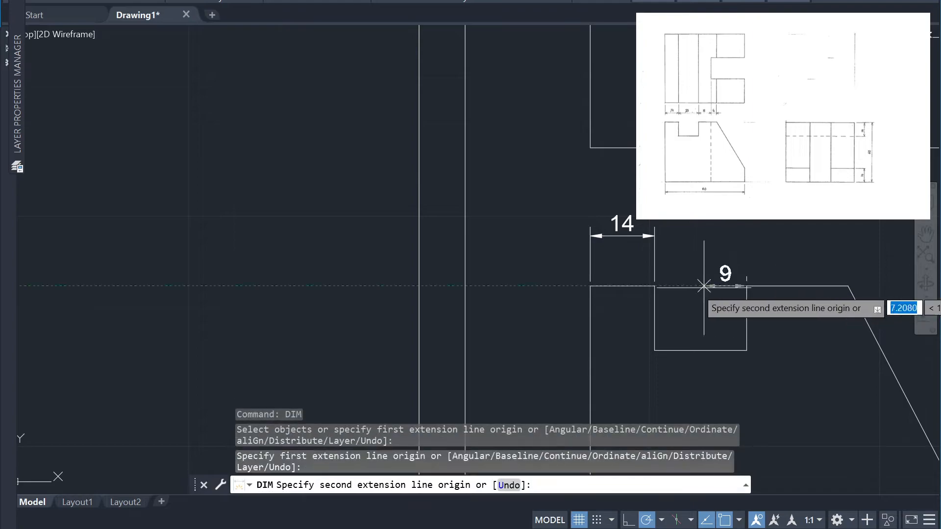
pyautogui.click(655, 286)
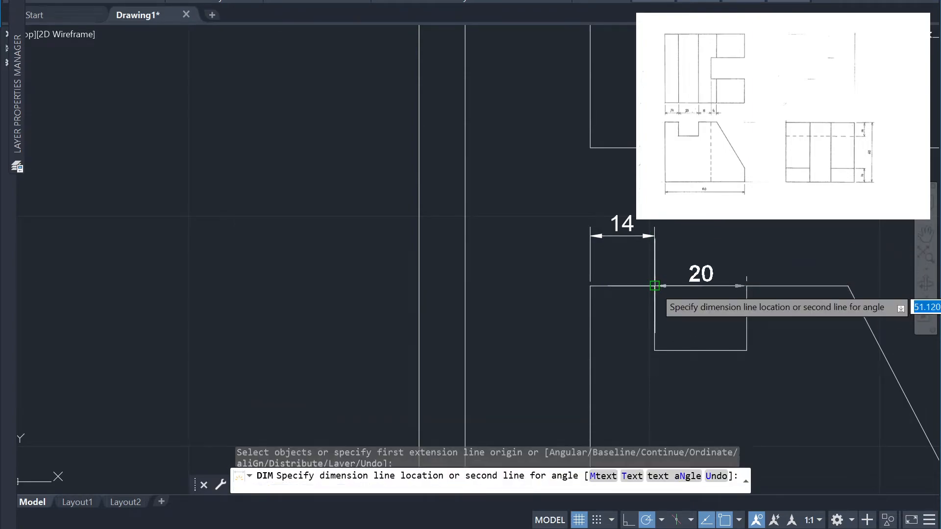
pyautogui.click(655, 236)
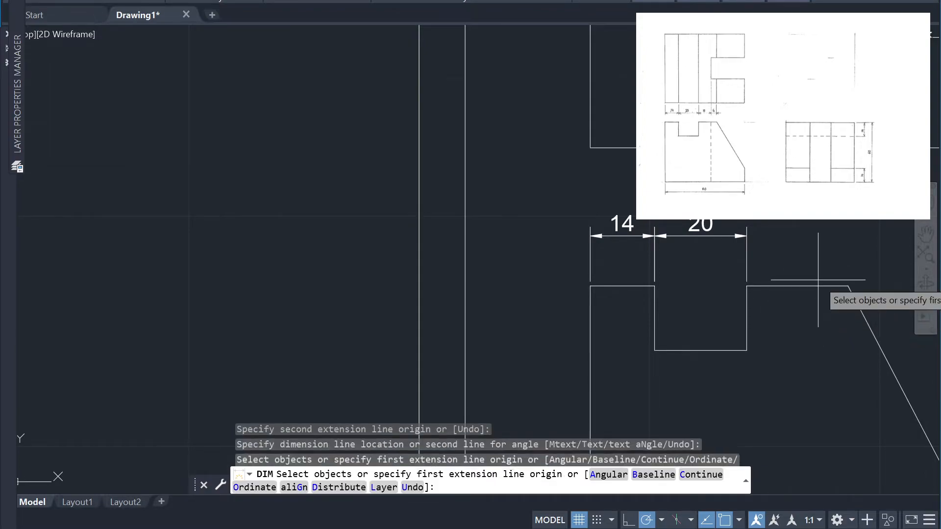
pyautogui.press('Escape')
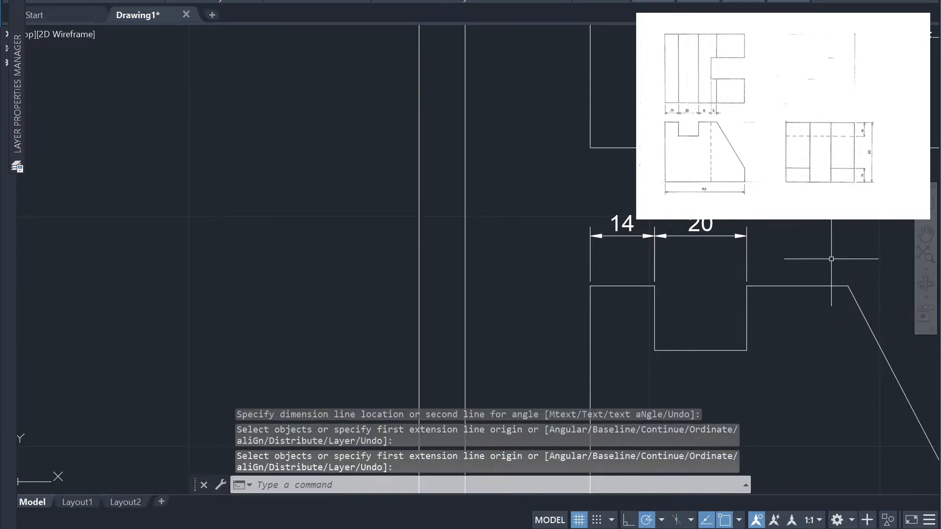
# Shorten the front view's top edge between the notch and the slope by 4 units at its slope end
pyautogui.scroll(-4, 829, 263)
pyautogui.scroll(4, 887, 289)
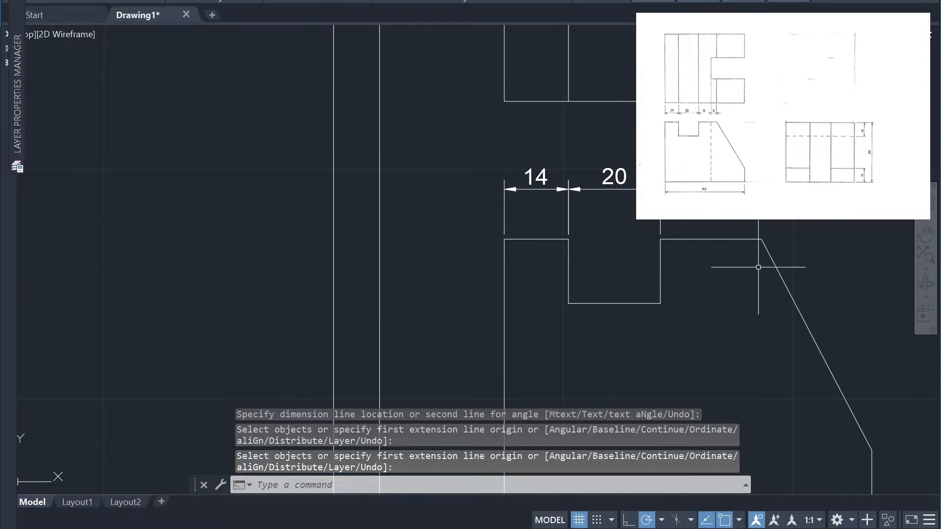
pyautogui.click(761, 238)
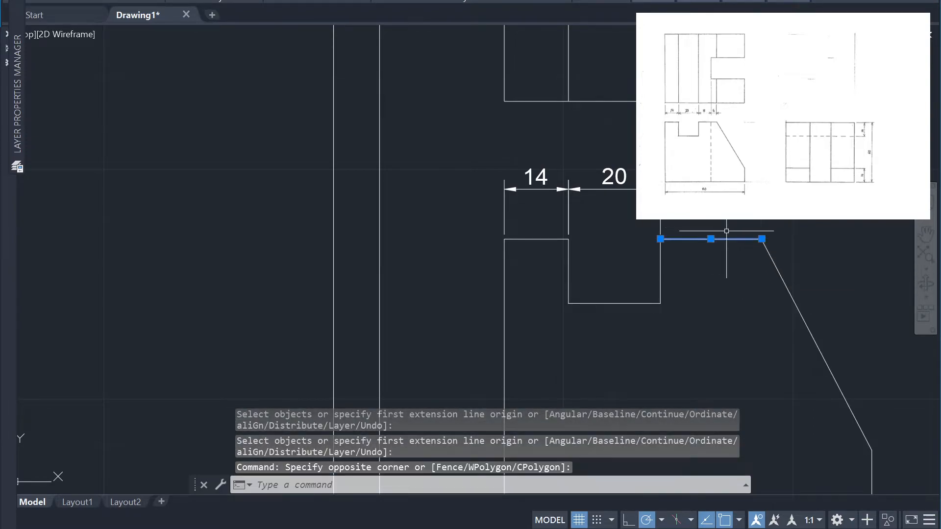
pyautogui.click(762, 239)
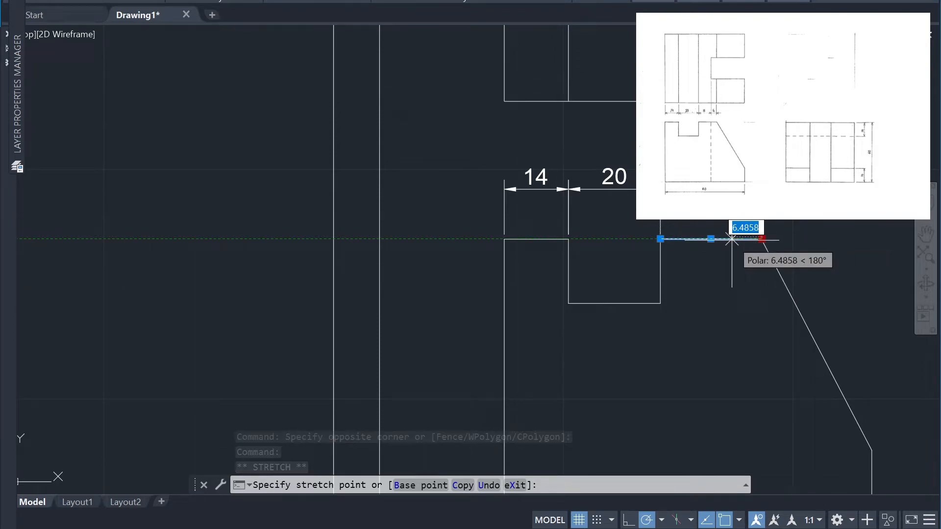
pyautogui.write('4')
pyautogui.press('Return')
# Stretch the upper end of the front view's sloped line to the endpoint of the shortened top edge
pyautogui.click(818, 335)
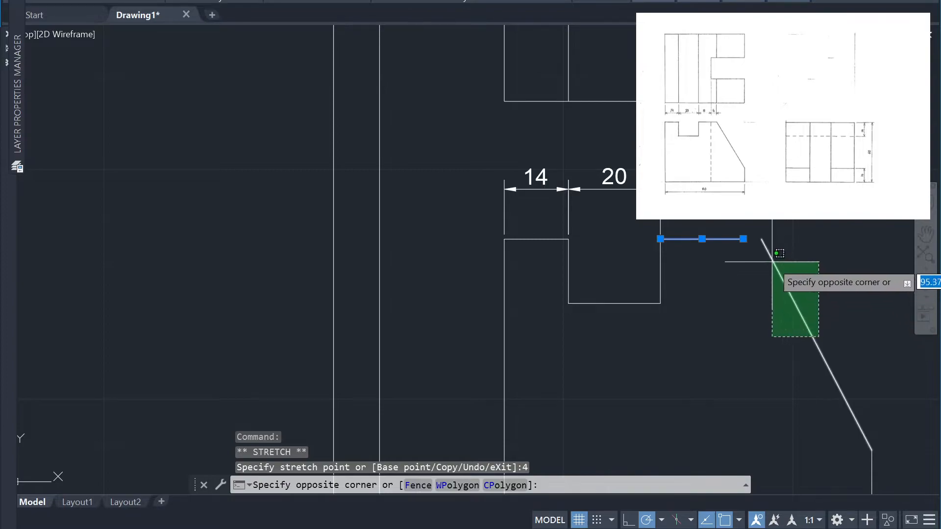
pyautogui.click(770, 244)
pyautogui.click(762, 239)
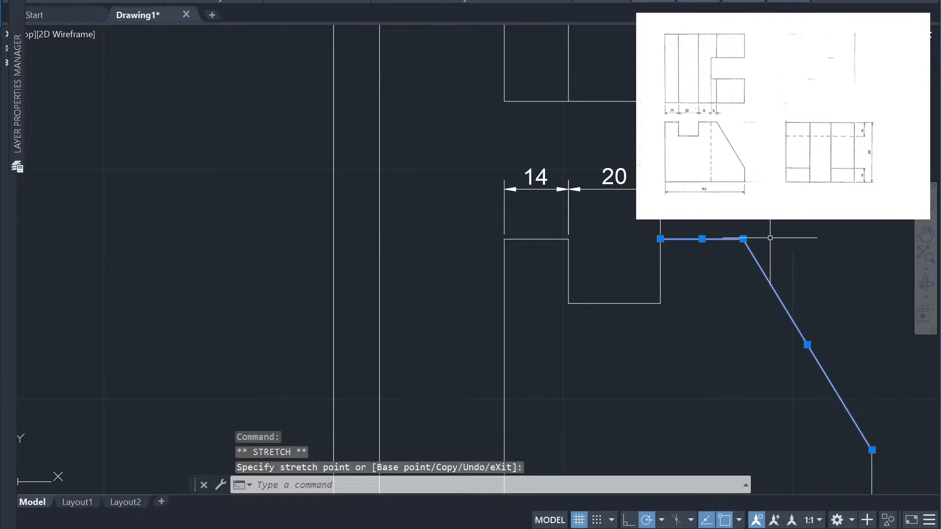
pyautogui.click(837, 229)
pyautogui.press('Escape')
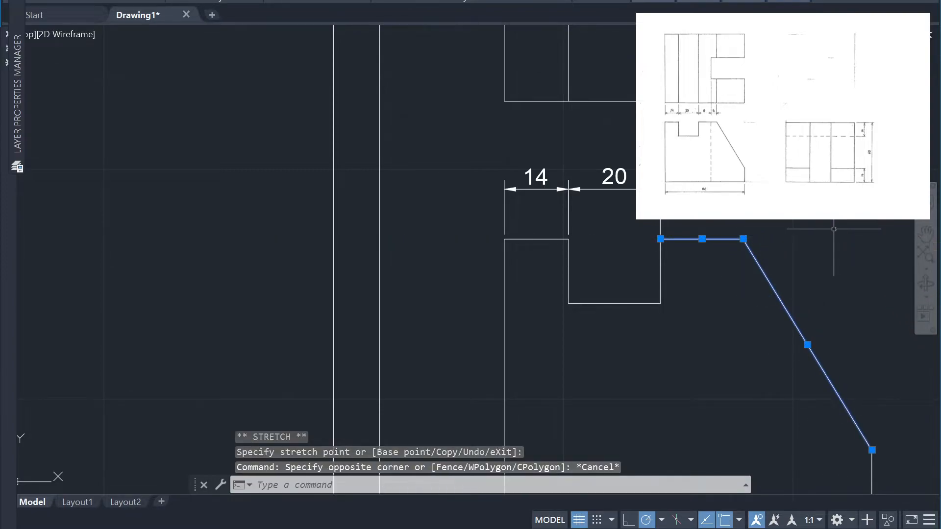
pyautogui.scroll(-4, 834, 228)
pyautogui.scroll(4, 826, 173)
pyautogui.click(812, 155)
pyautogui.click(762, 140)
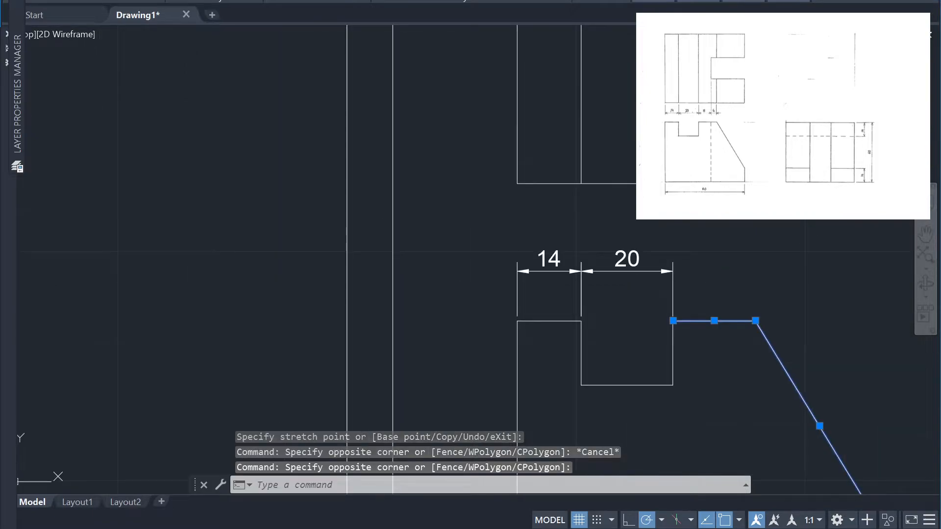
pyautogui.scroll(-4, 805, 125)
pyautogui.scroll(4, 797, 66)
pyautogui.scroll(-4, 794, 68)
pyautogui.scroll(6, 791, 33)
pyautogui.click(809, 67)
pyautogui.click(768, 54)
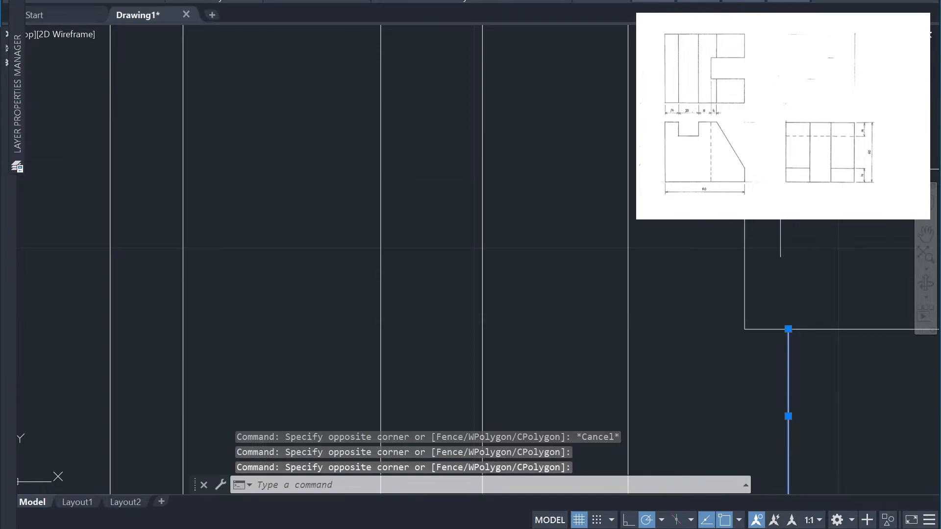
pyautogui.click(773, 395)
pyautogui.click(742, 167)
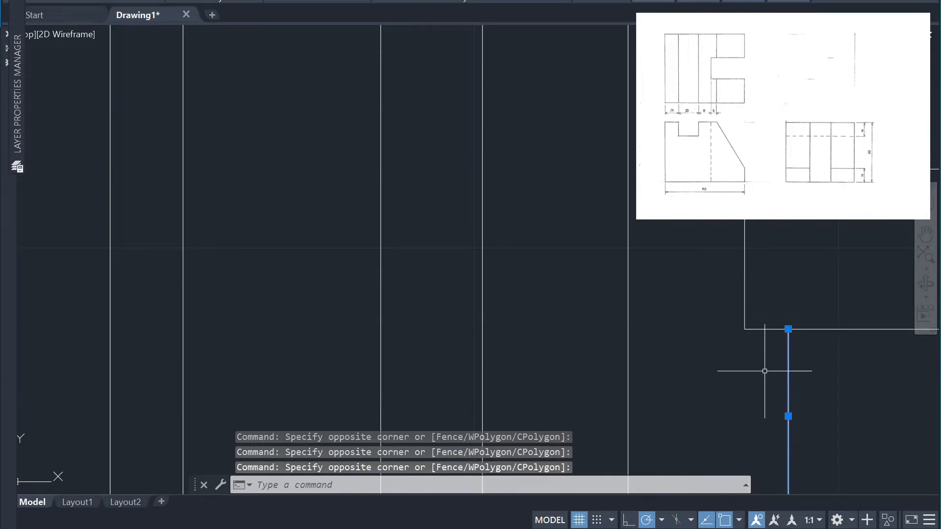
pyautogui.click(780, 333)
pyautogui.click(725, 216)
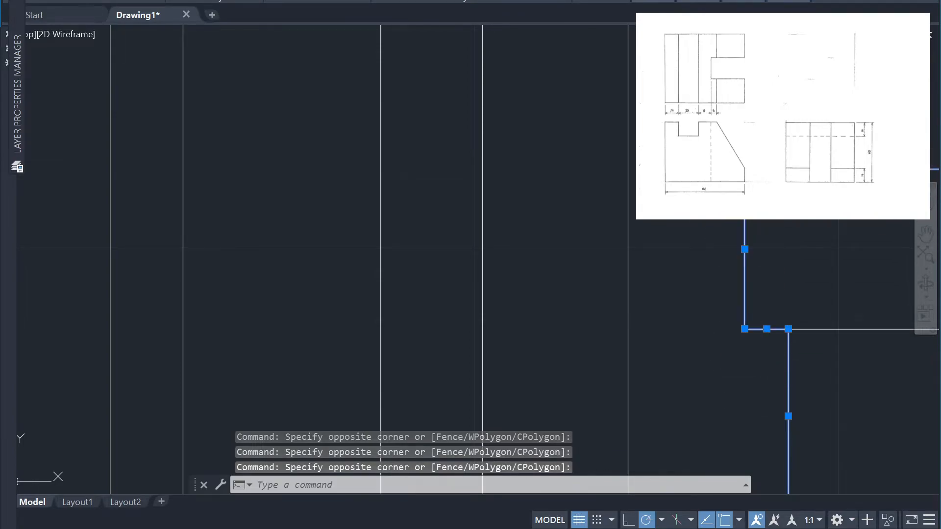
pyautogui.scroll(-4, 834, 219)
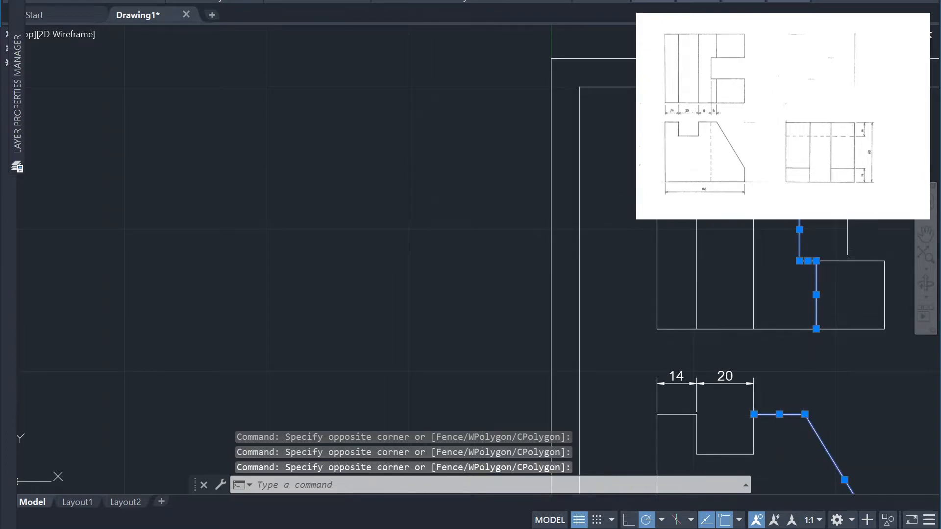
pyautogui.press('Return')
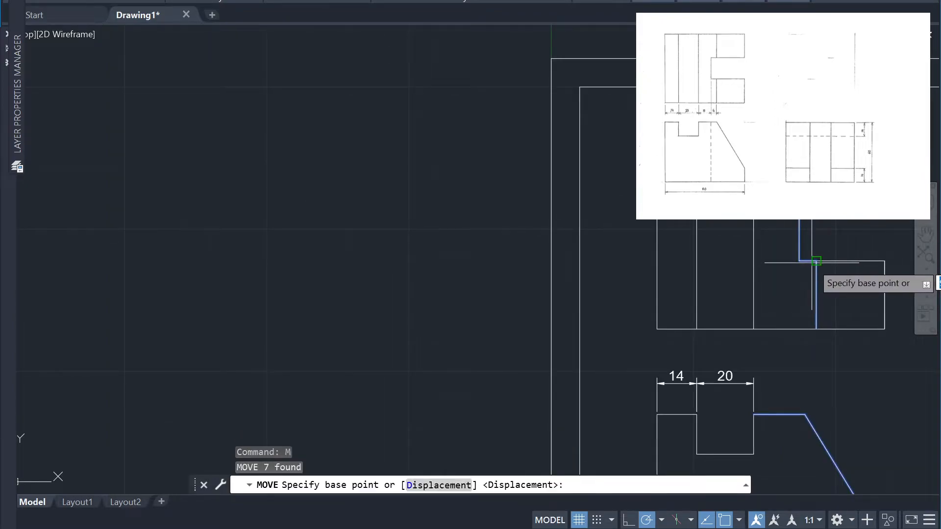
pyautogui.click(808, 261)
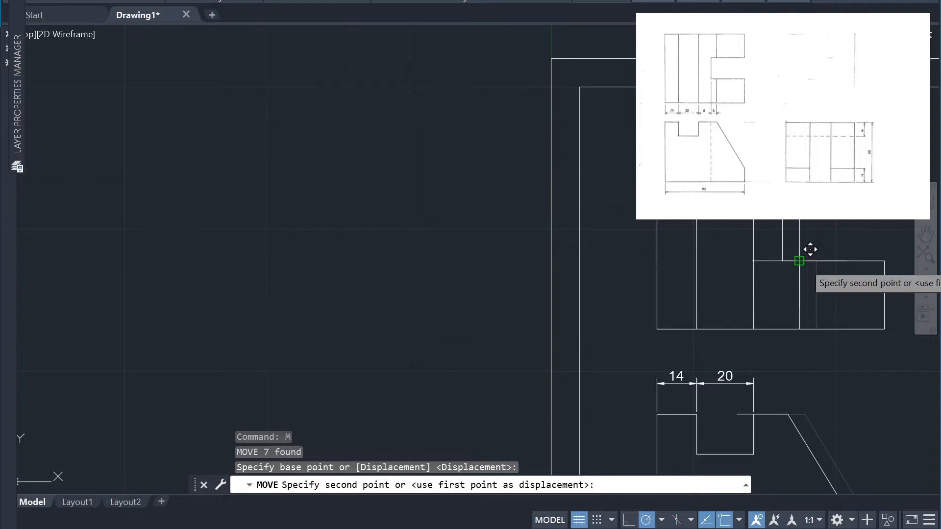
pyautogui.press('Escape')
pyautogui.press('Escape')
# Move the top view's side slot edges together with the adjoining slope-edge lines 4 units to the left
pyautogui.click(829, 304)
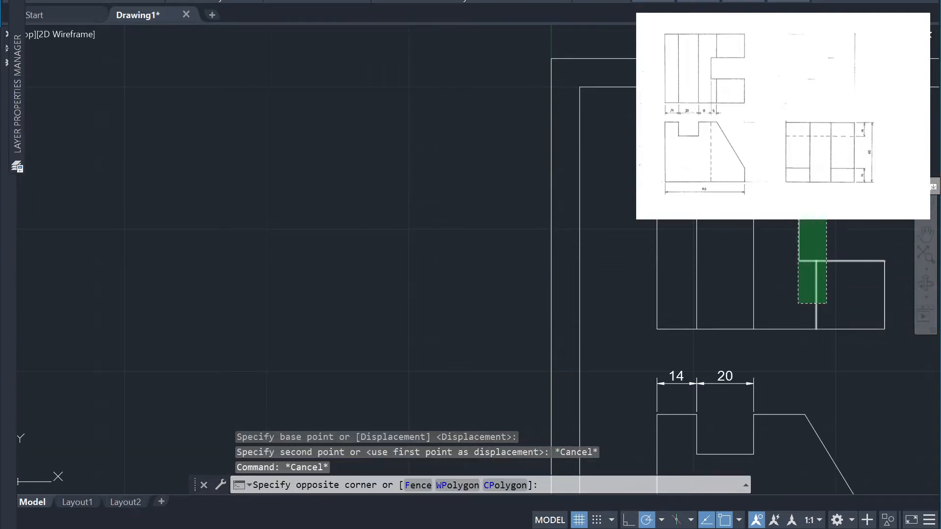
pyautogui.click(796, 218)
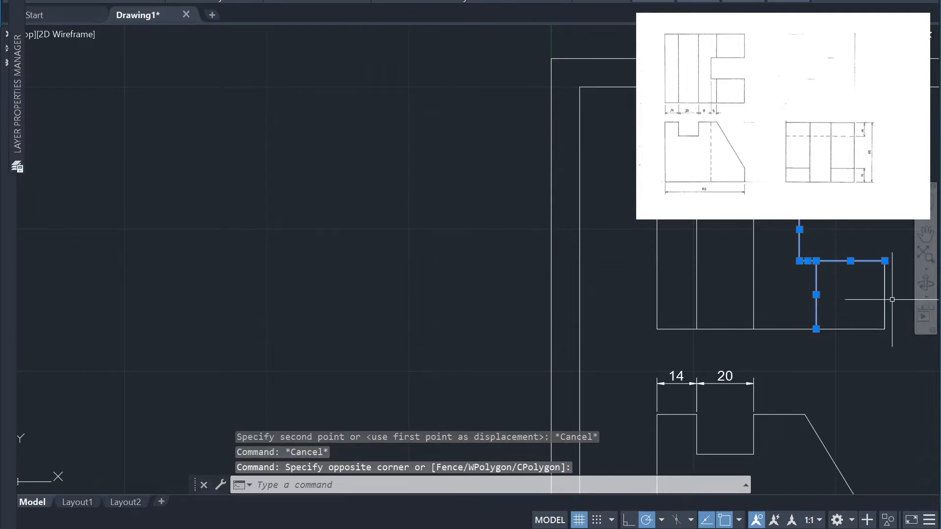
pyautogui.write('m')
pyautogui.press('Return')
pyautogui.click(808, 261)
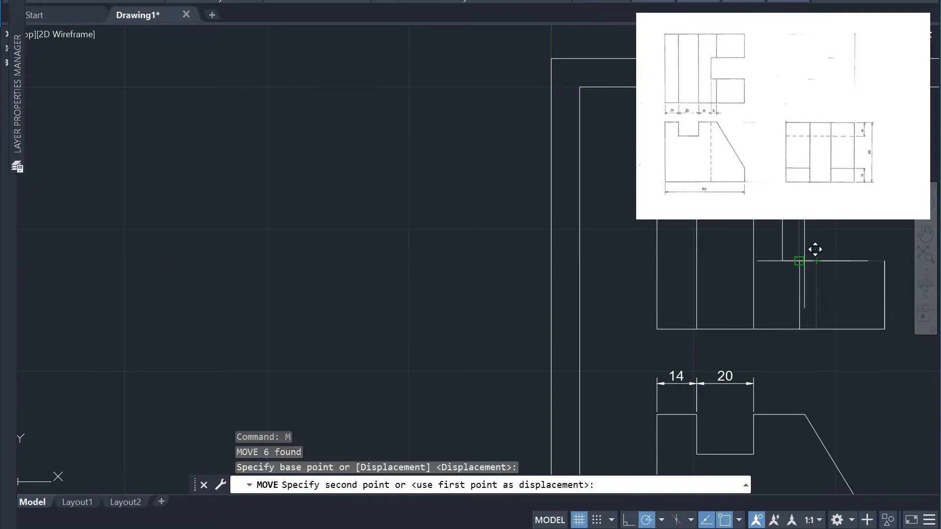
pyautogui.write('4')
pyautogui.press('Return')
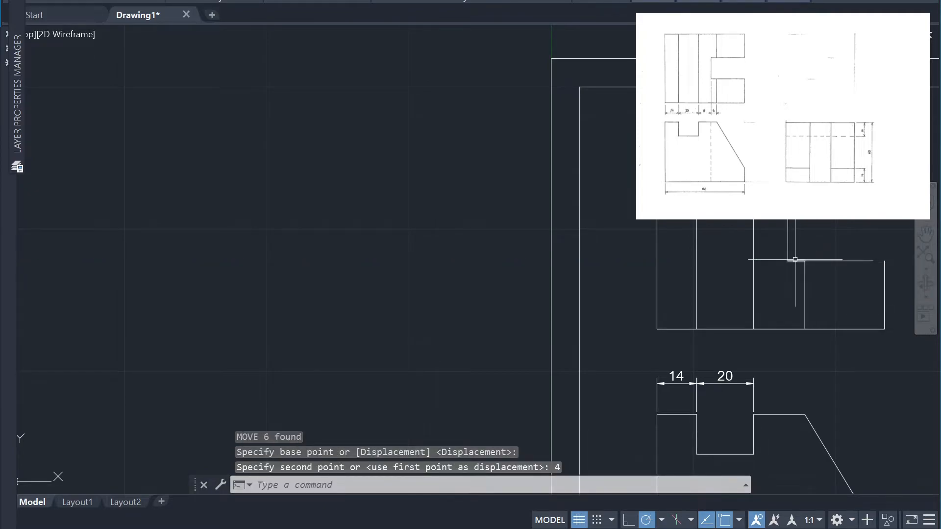
# Extend the top view's right edge across the slot opening and the slot's horizontal edges out to it
pyautogui.scroll(2, 892, 244)
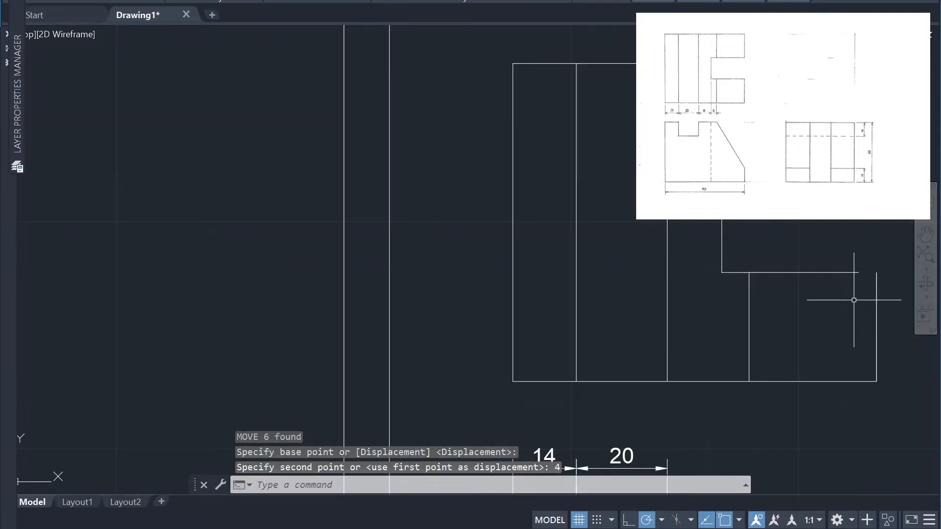
pyautogui.scroll(-2, 882, 232)
pyautogui.scroll(2, 895, 182)
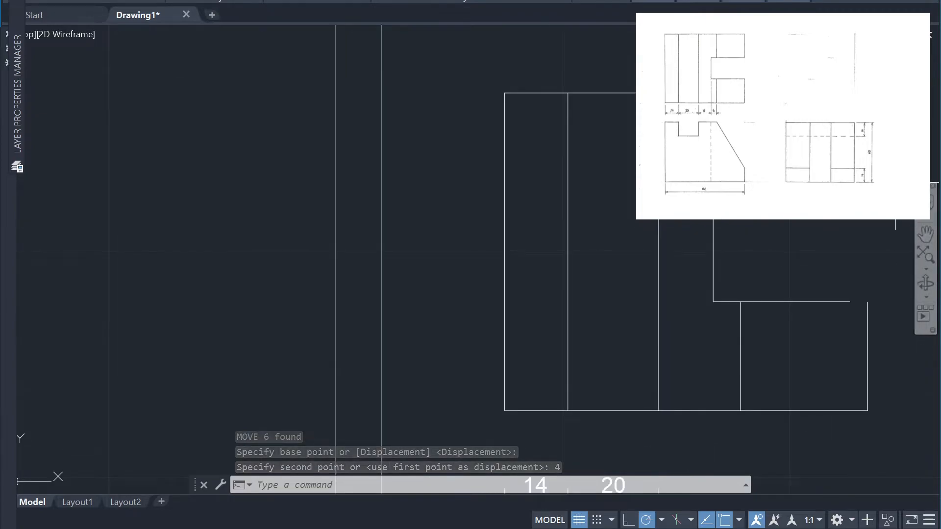
pyautogui.write('ex')
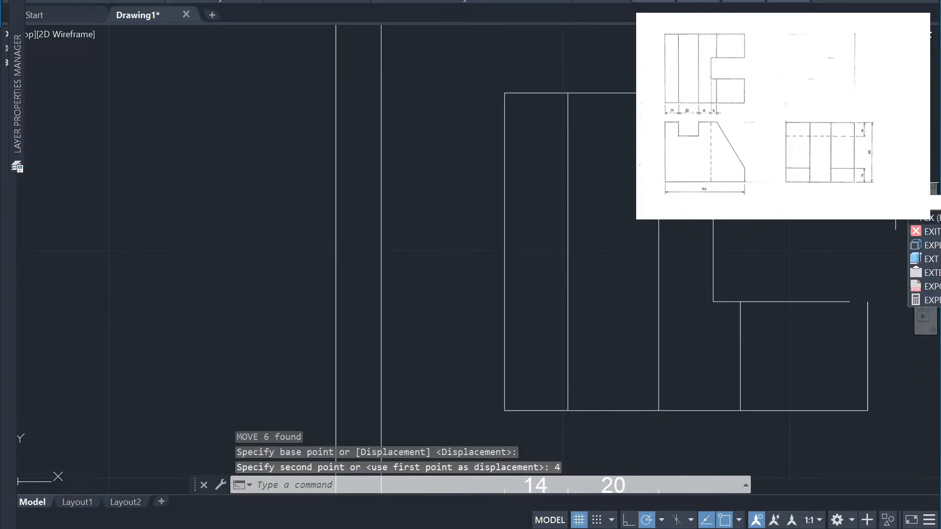
pyautogui.press('Return')
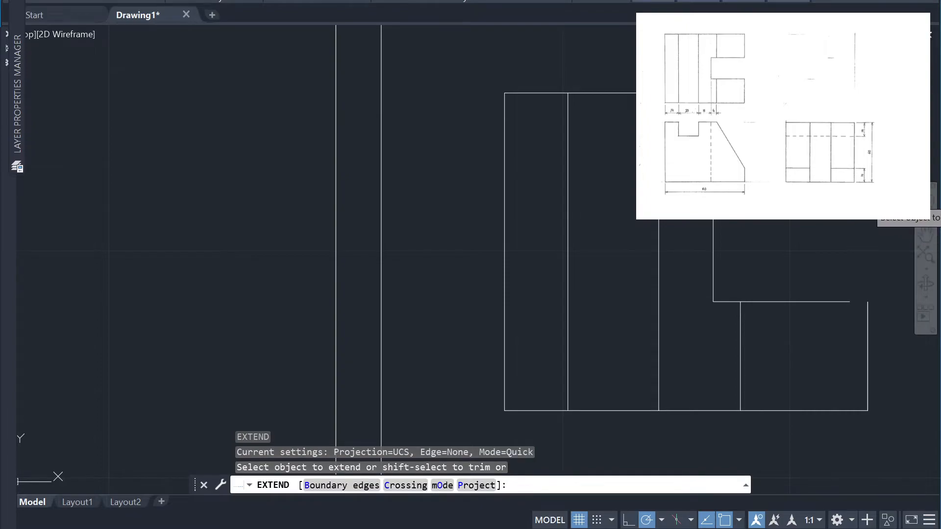
pyautogui.click(868, 208)
pyautogui.hotkey('ctrl', 'z')
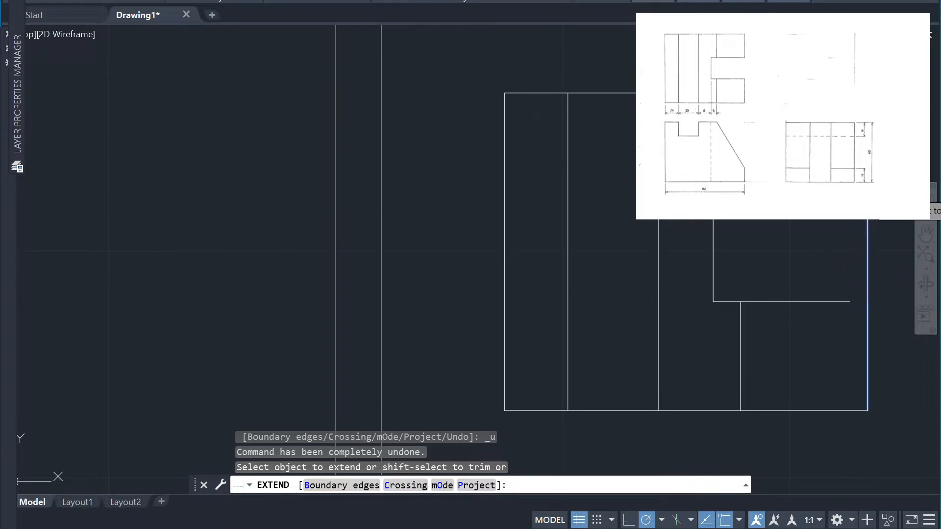
pyautogui.click(868, 191)
pyautogui.click(828, 301)
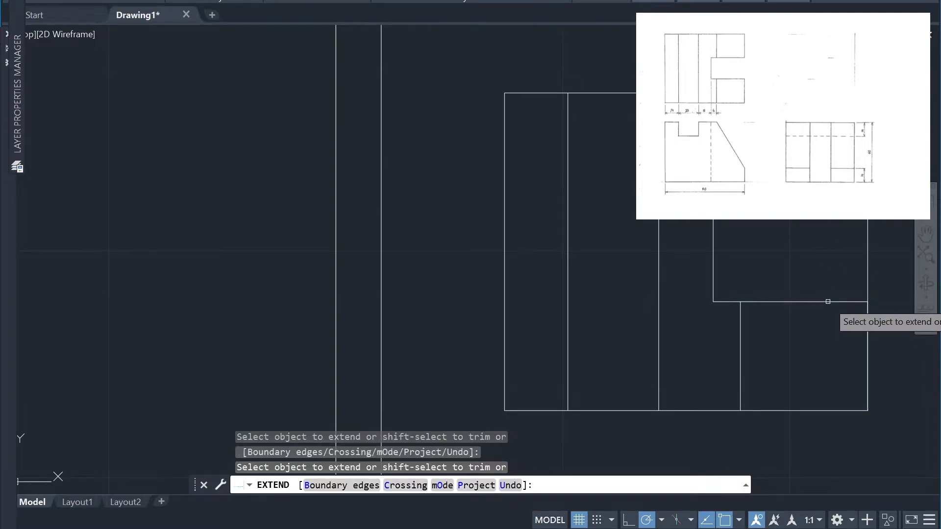
pyautogui.press('Escape')
# Trim the top view's right edge between the slot's two horizontal edges to reopen the slot
pyautogui.click(882, 276)
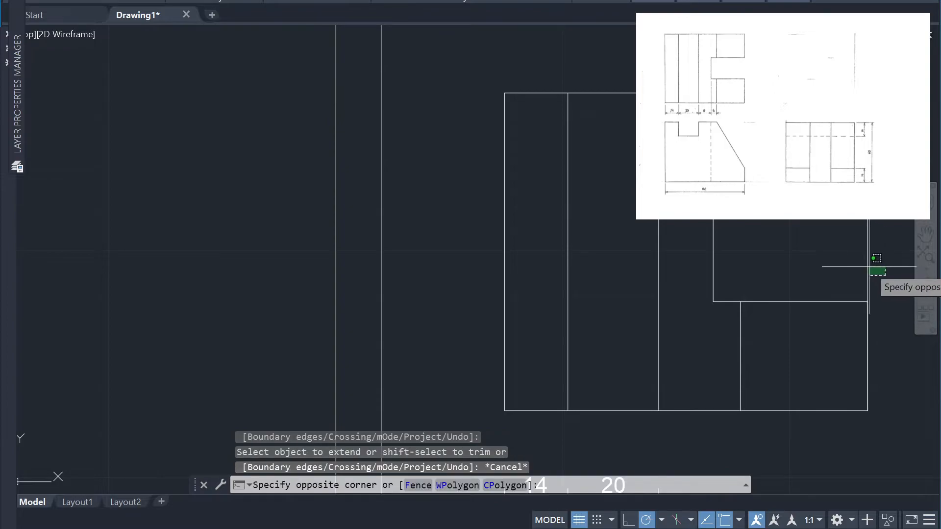
pyautogui.click(848, 266)
pyautogui.press('Escape')
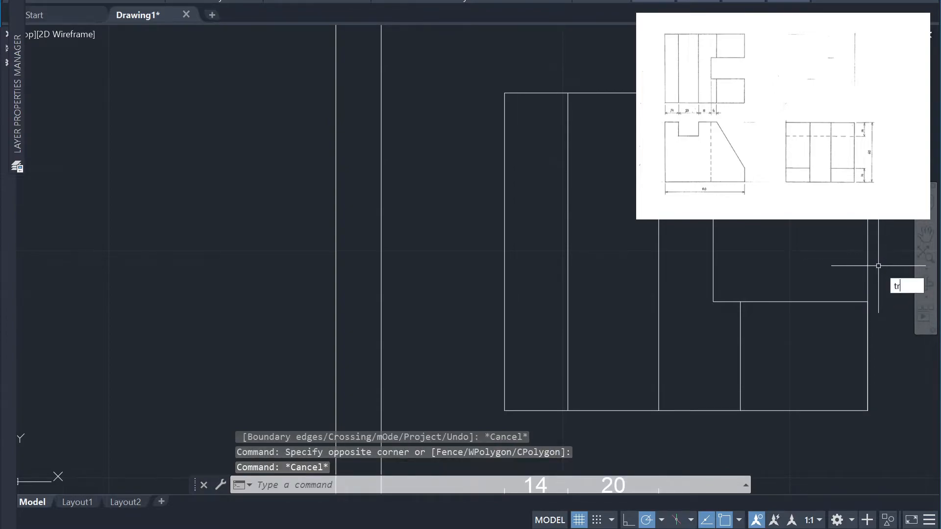
pyautogui.press('Return')
pyautogui.scroll(-4, 892, 325)
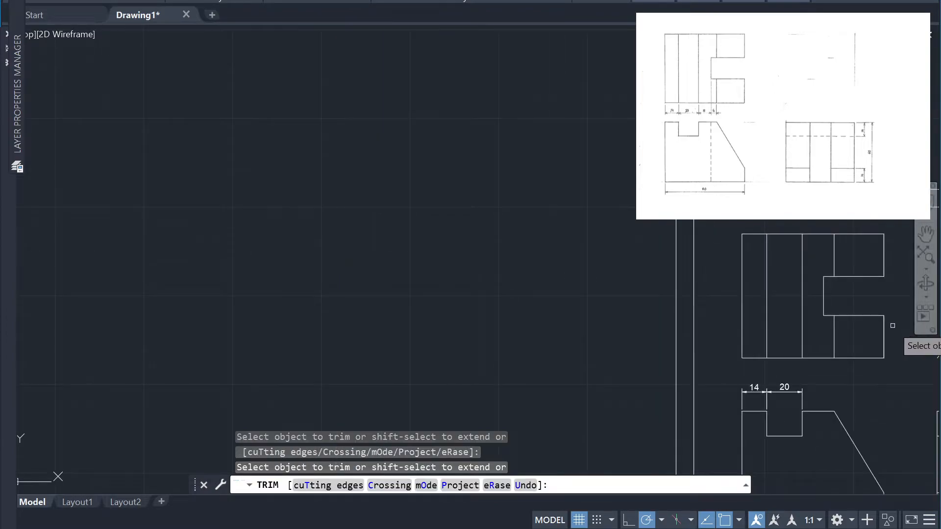
pyautogui.scroll(2, 875, 393)
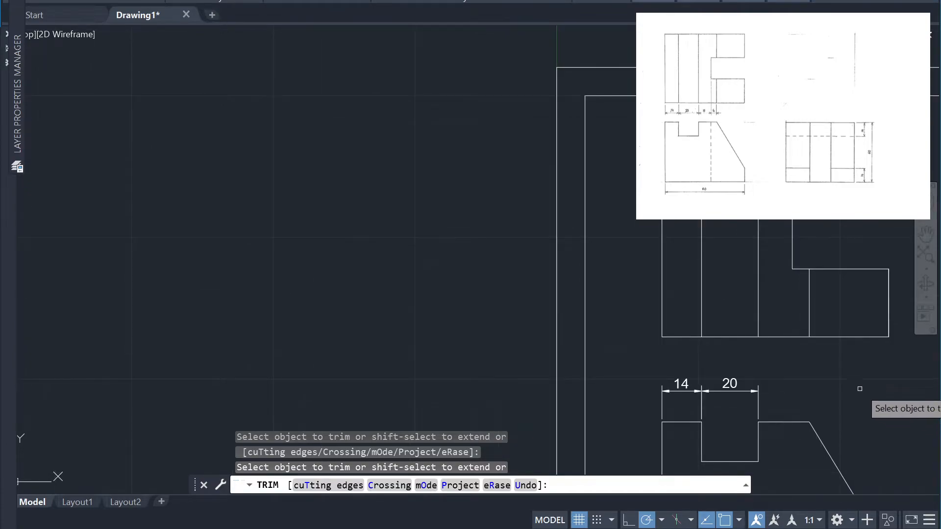
pyautogui.press('Escape')
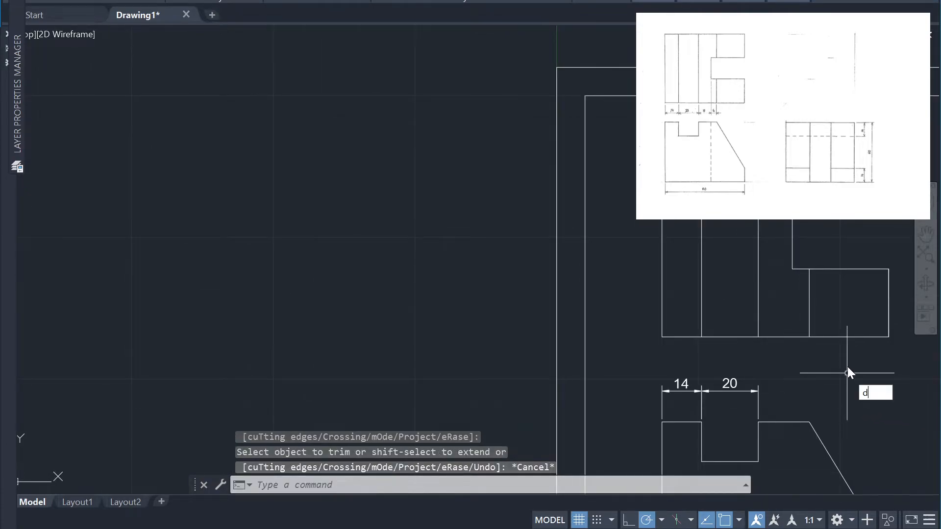
# Dimension the front view's top edge between the notch and the slope, aligning it with the notch opening's dimension line
pyautogui.write('im')
pyautogui.press('Return')
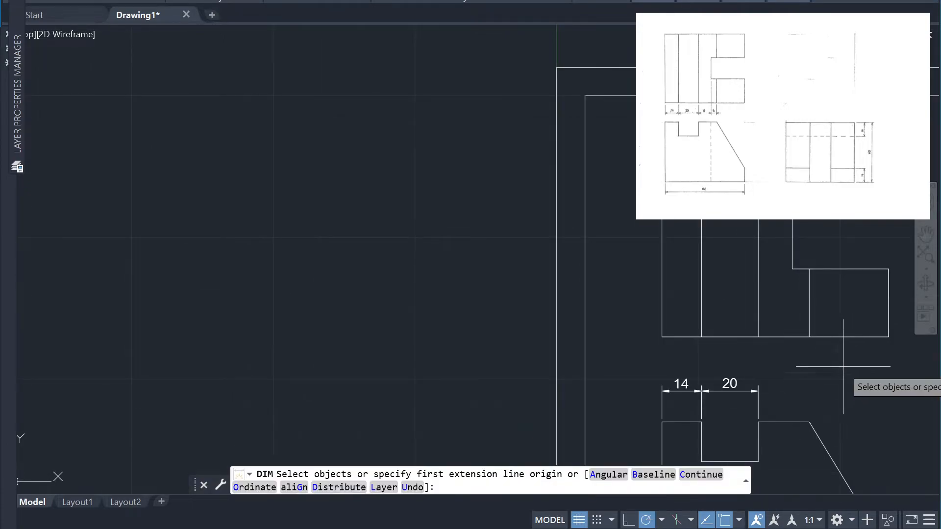
pyautogui.click(791, 423)
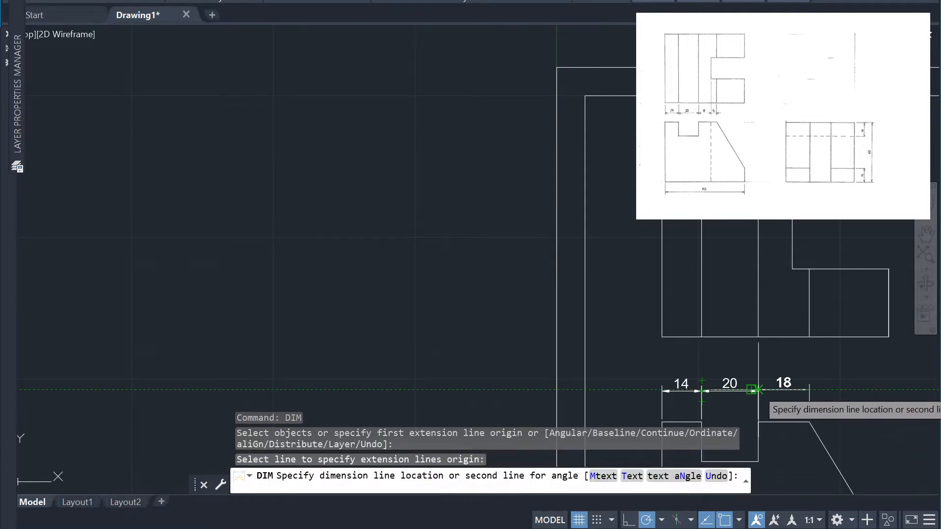
pyautogui.click(755, 390)
# Dimension the front view's short vertical edge below the slope, placing the dimension line 10 units outside the view
pyautogui.scroll(-4, 844, 363)
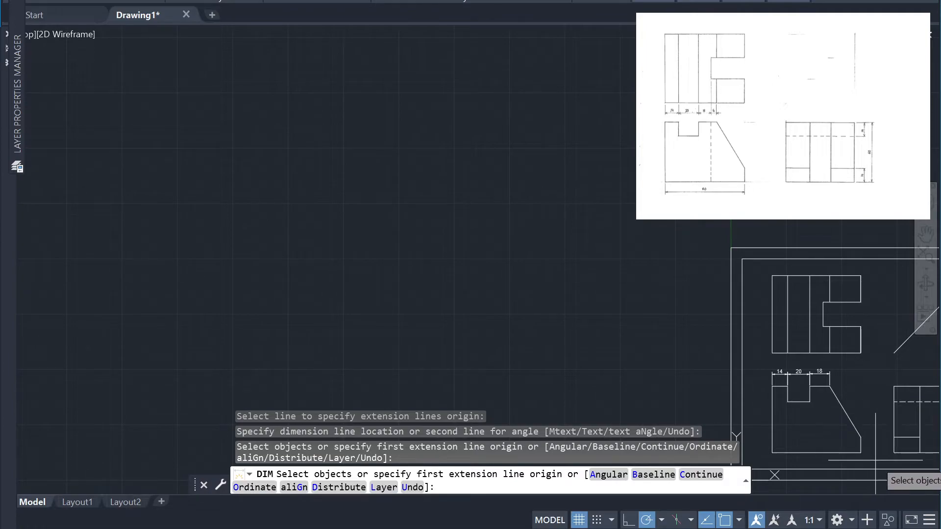
pyautogui.scroll(2, 876, 461)
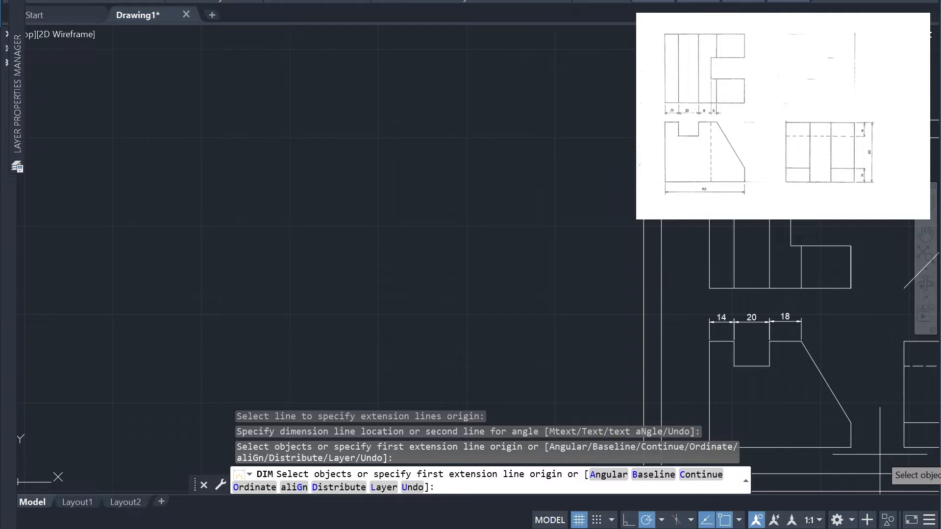
pyautogui.click(851, 437)
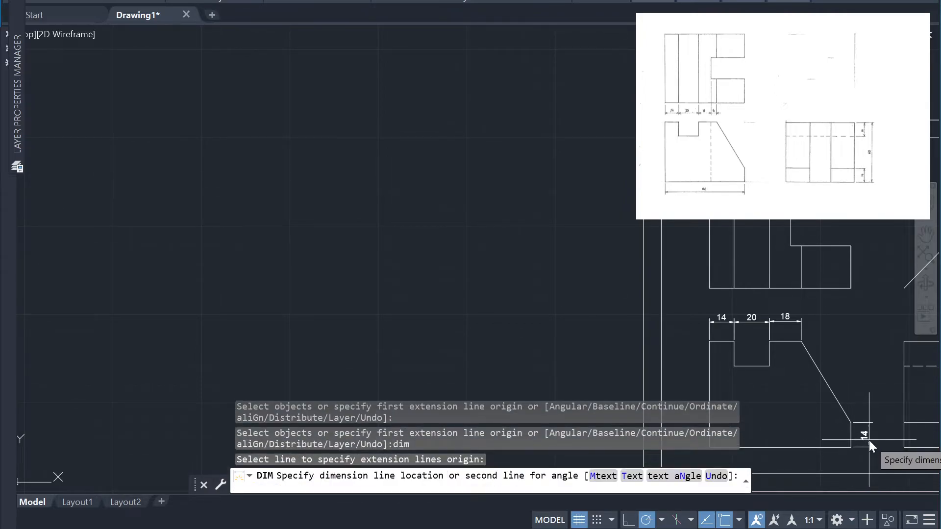
pyautogui.write('10')
pyautogui.press('Return')
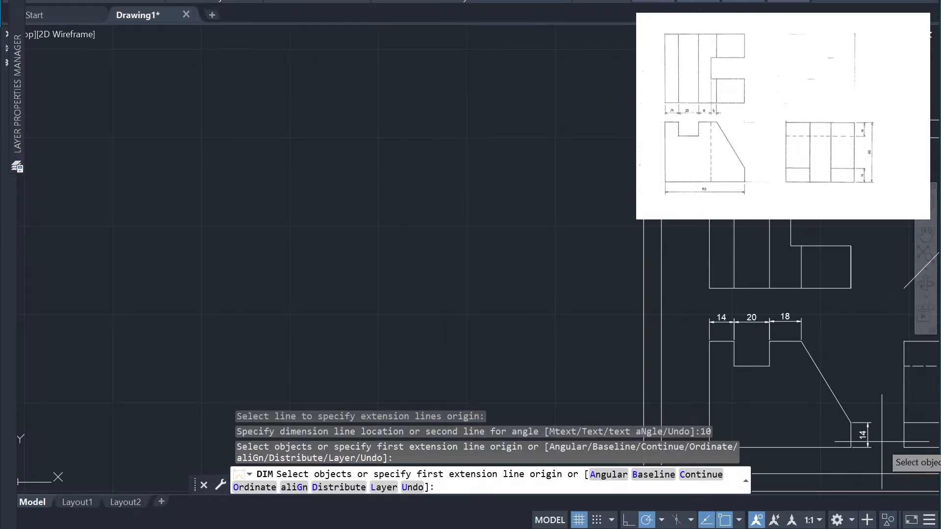
# Dimension the full height of the front view's left edge, placing the dimension line 10 units outside the view
pyautogui.scroll(-2, 705, 383)
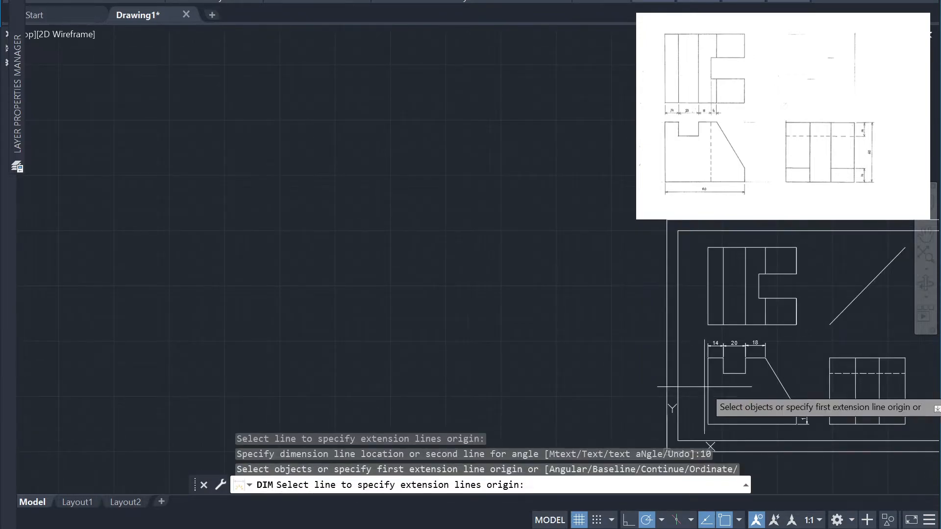
pyautogui.scroll(2, 704, 385)
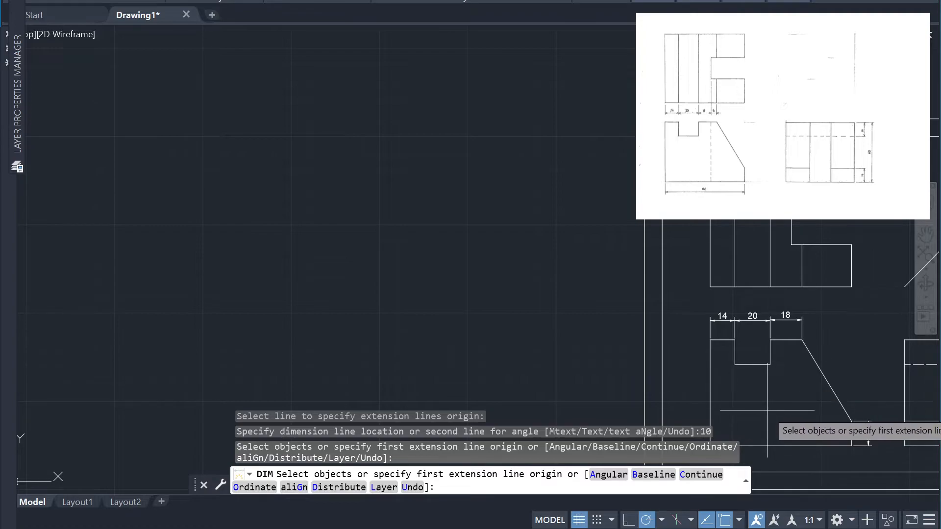
pyautogui.write('dim')
pyautogui.press('Return')
pyautogui.click(710, 391)
pyautogui.write('10')
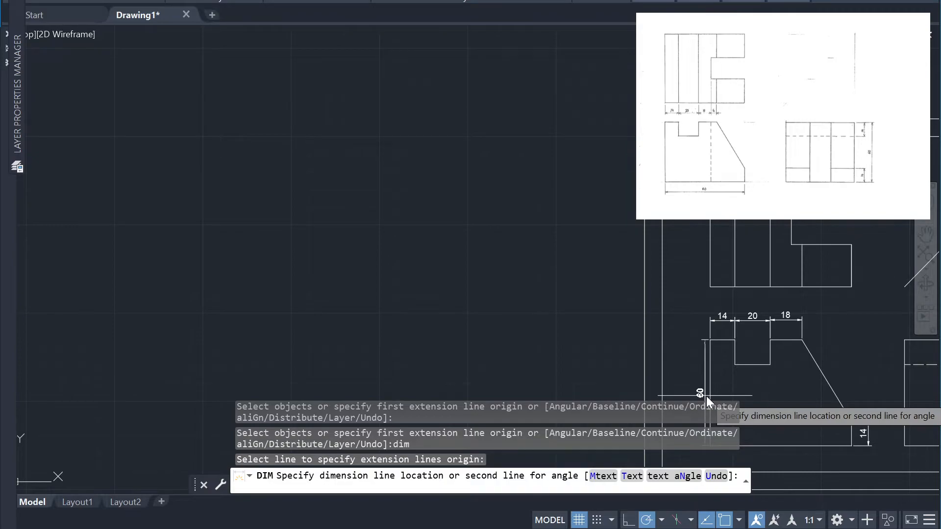
pyautogui.press('Return')
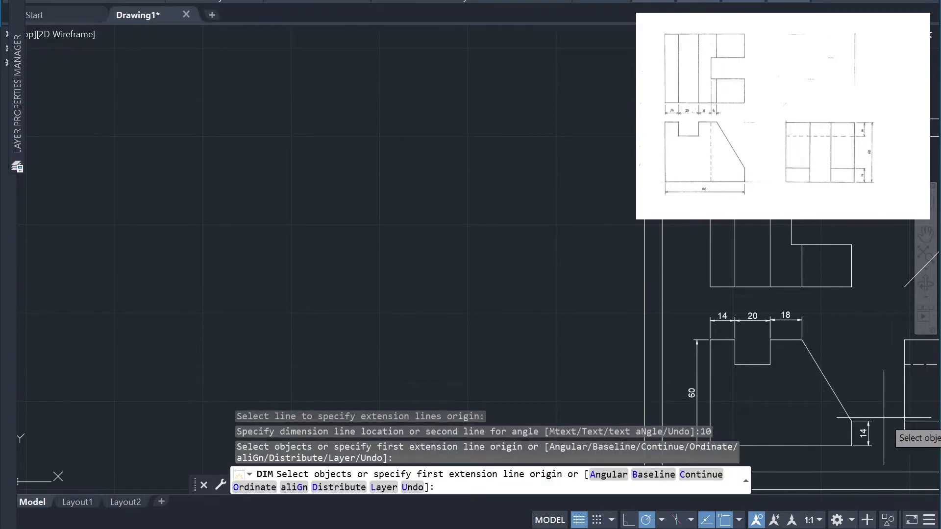
# Dimension the horizontal extent of the front view's slope, aligning it with the dimension line above the adjacent top edge
pyautogui.scroll(-2, 883, 418)
pyautogui.press('Return')
pyautogui.press('Escape')
pyautogui.scroll(2, 882, 444)
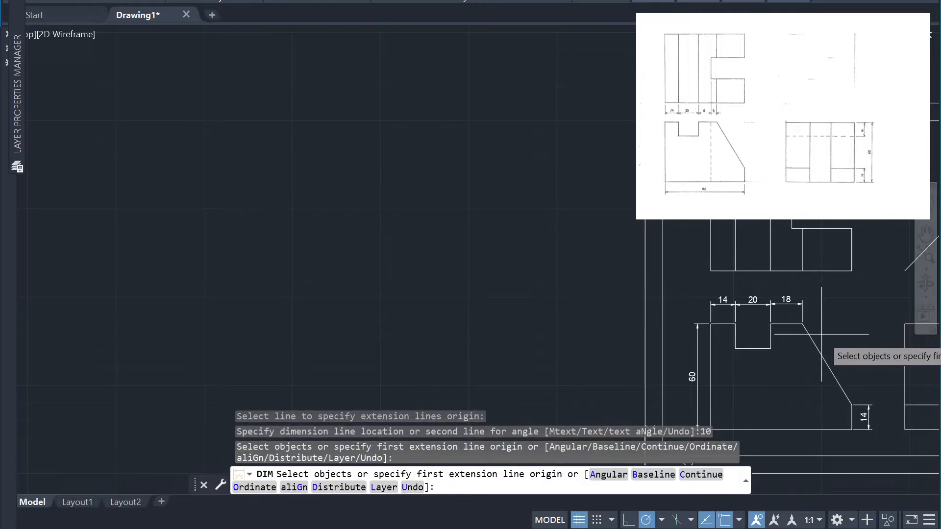
pyautogui.click(852, 405)
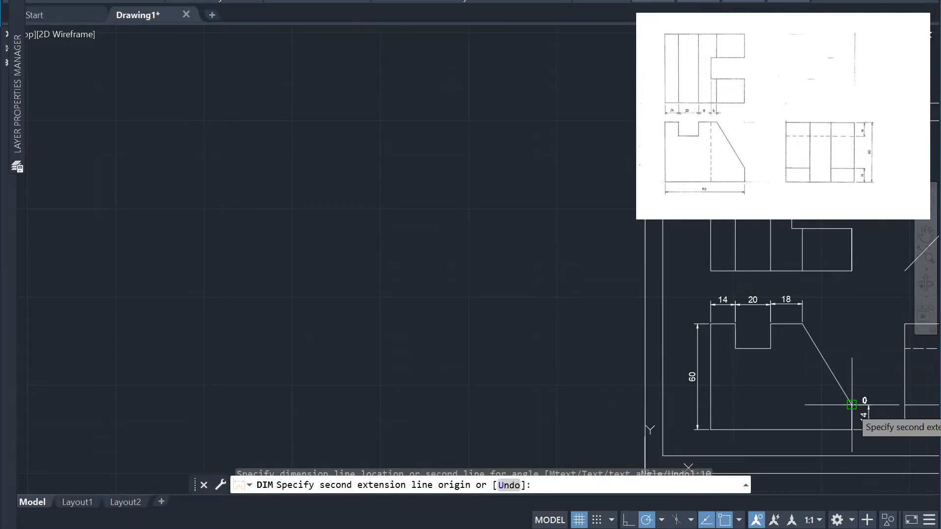
pyautogui.click(803, 324)
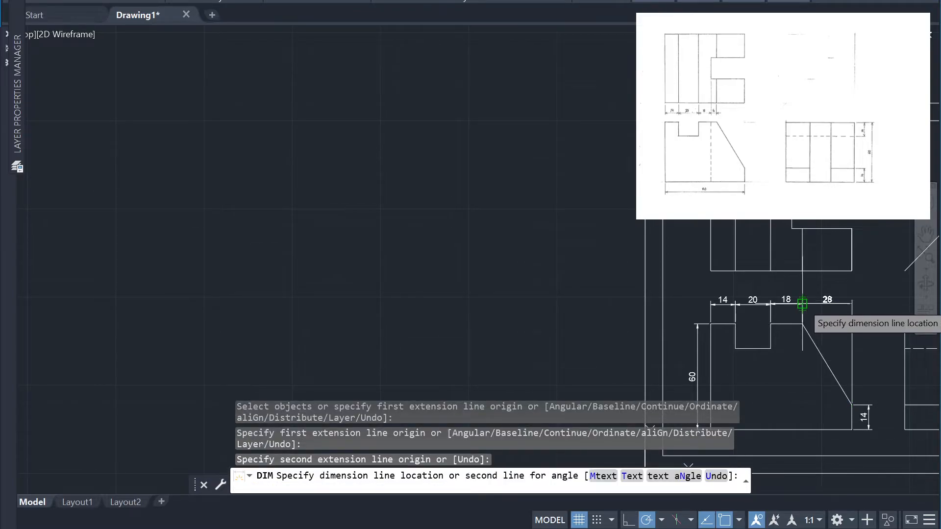
pyautogui.click(803, 304)
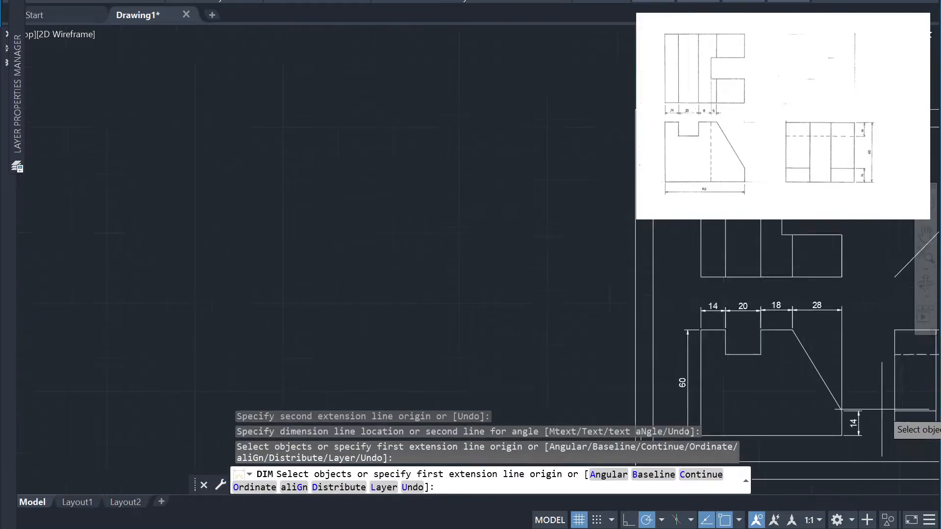
# Dimension the top view's horizontal distance between the slot's inner edge and the slope line, placing the dimension line 10 units below the slot
pyautogui.scroll(2, 907, 392)
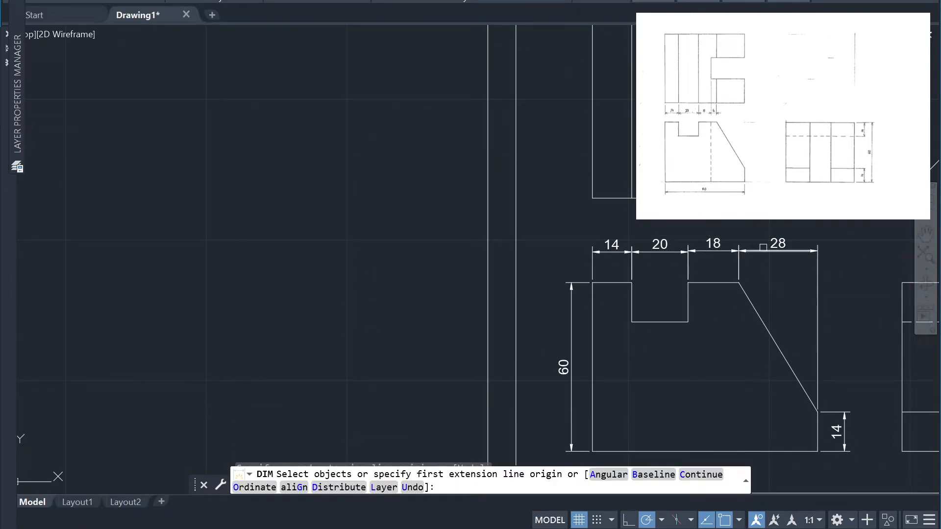
pyautogui.scroll(-4, 843, 335)
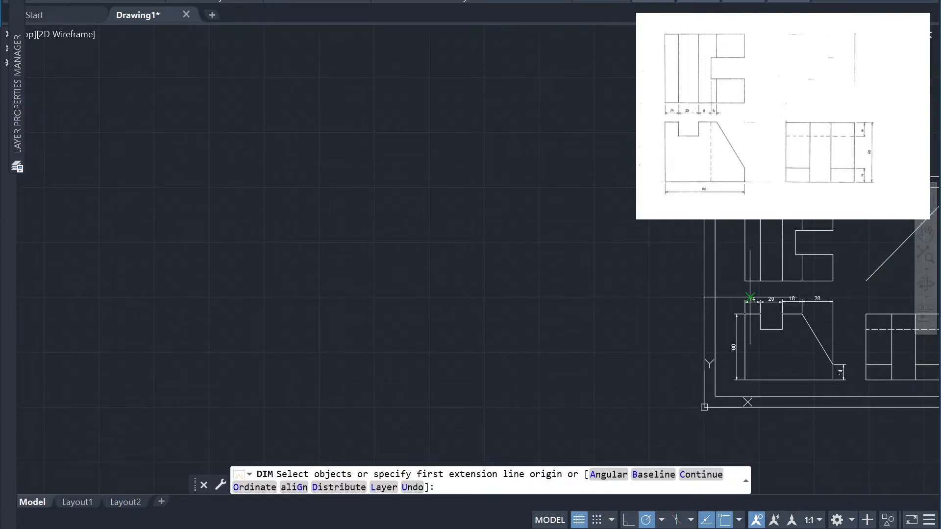
pyautogui.moveTo(920, 298); pyautogui.dragTo(711, 253, button='middle')
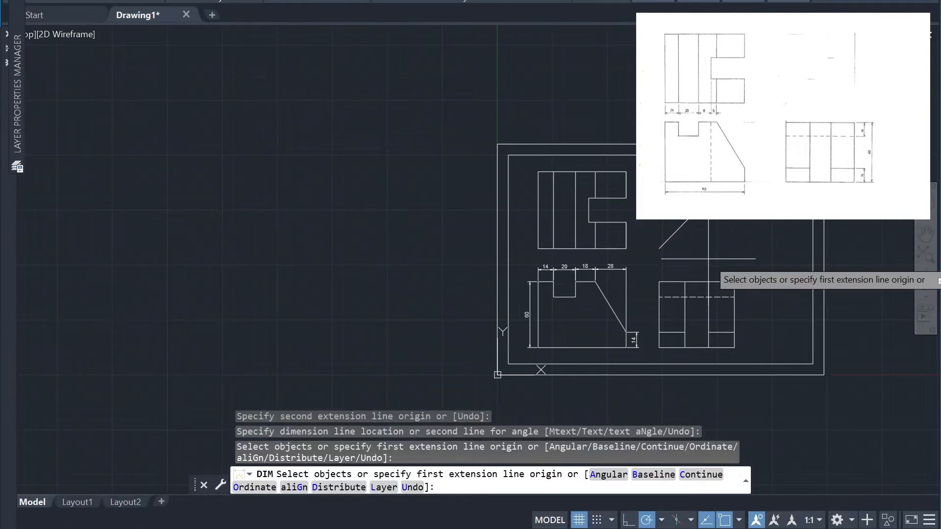
pyautogui.scroll(2, 713, 267)
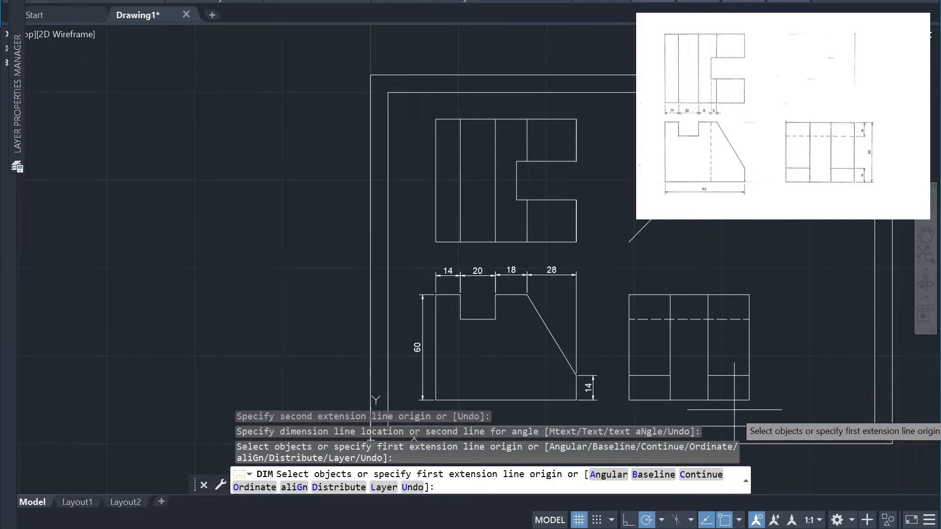
pyautogui.scroll(2, 521, 204)
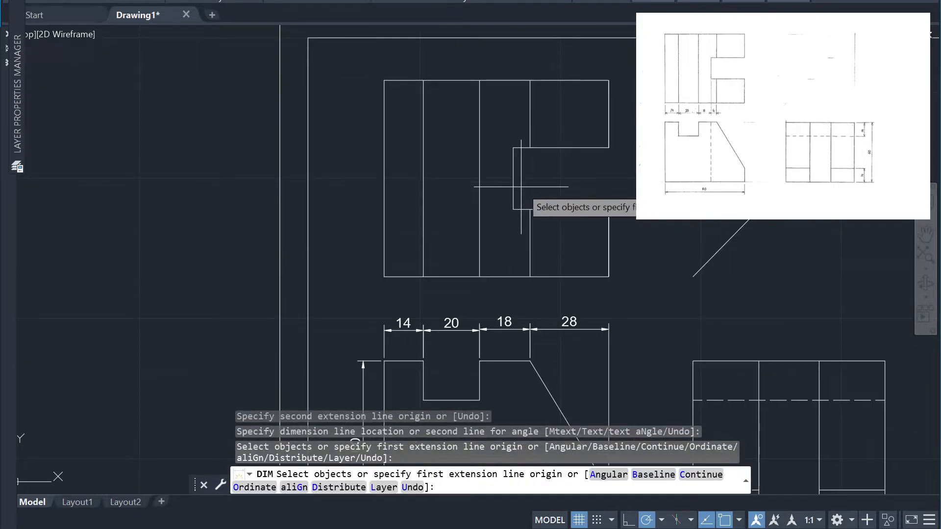
pyautogui.scroll(3, 519, 211)
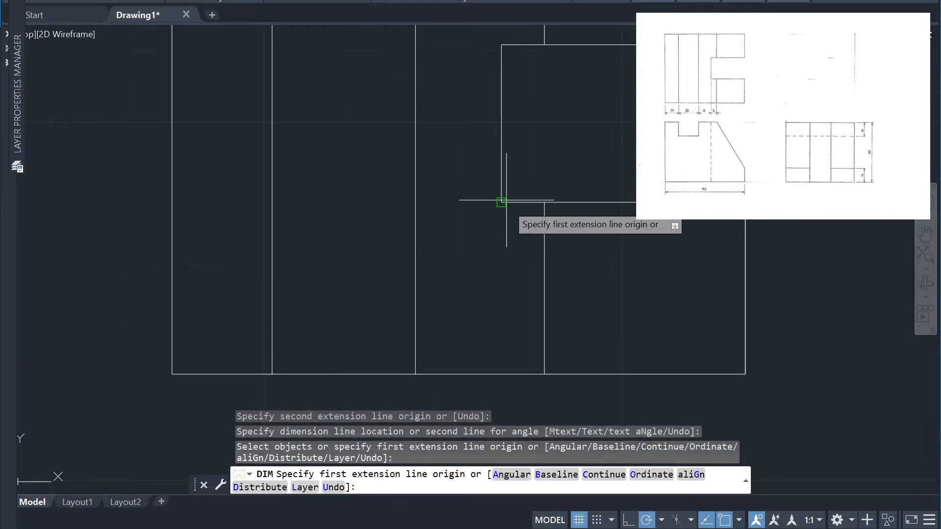
pyautogui.click(544, 202)
pyautogui.click(501, 202)
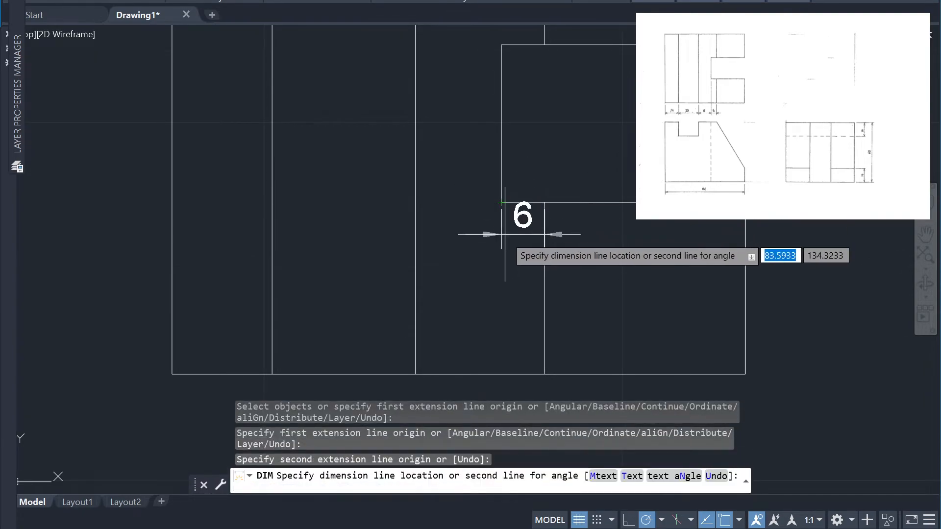
pyautogui.write('1')
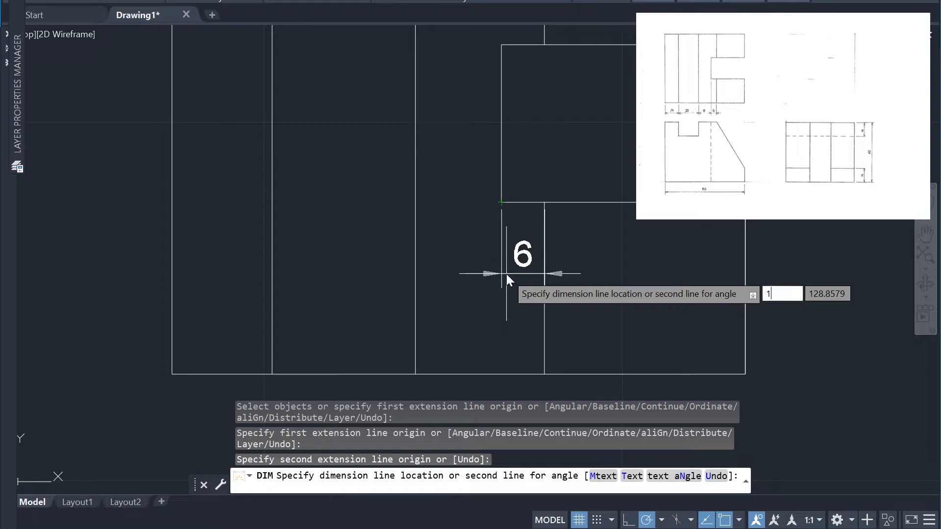
pyautogui.write('0')
pyautogui.press('Return')
pyautogui.scroll(-4, 662, 256)
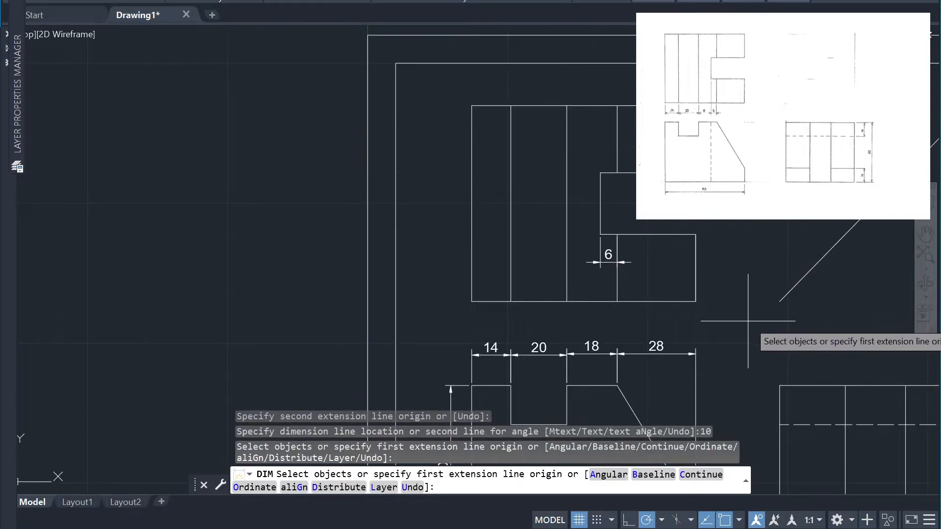
# Dimension the top view's right edge below the slot, placing the dimension line 10 units outside the view
pyautogui.scroll(5, 599, 269)
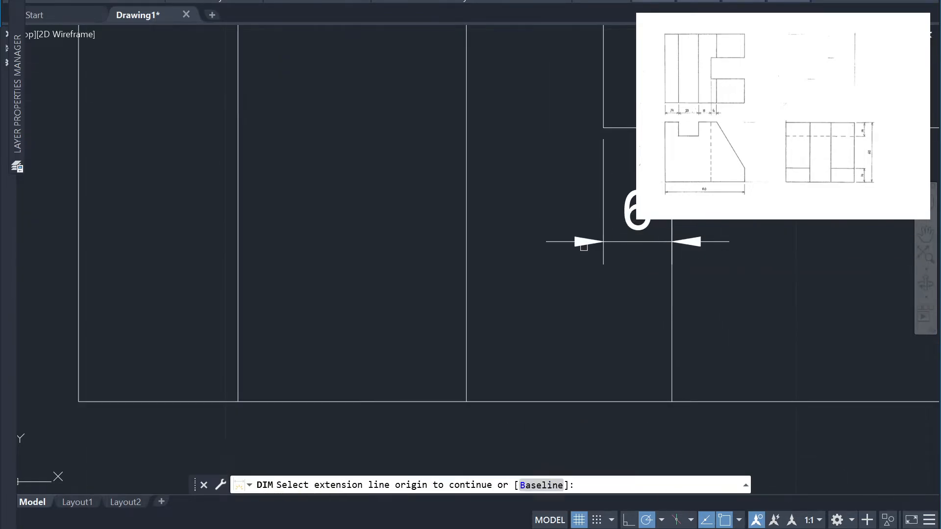
pyautogui.scroll(-2, 681, 252)
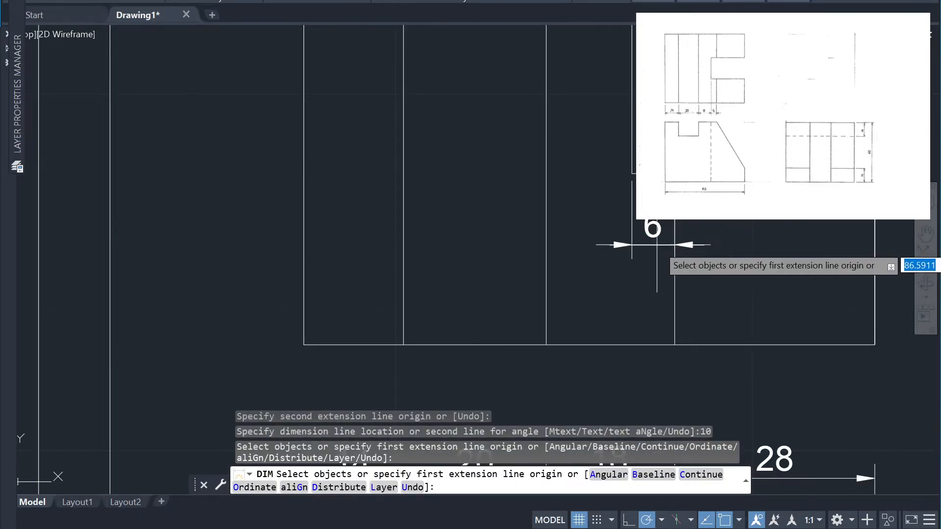
pyautogui.scroll(-4, 702, 250)
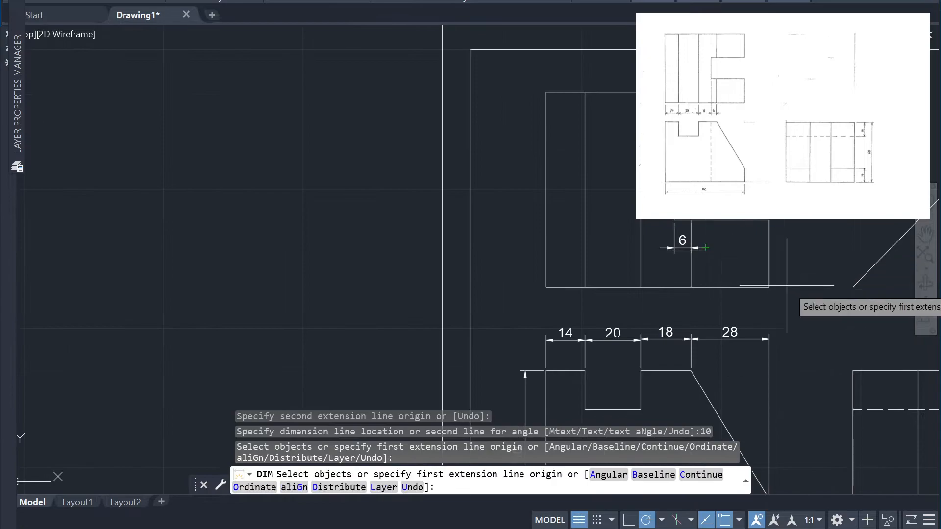
pyautogui.moveTo(784, 315)
pyautogui.mouseDown(button='middle')
pyautogui.moveTo(700, 267)
pyautogui.moveTo(638, 251)
pyautogui.mouseUp(button='middle')
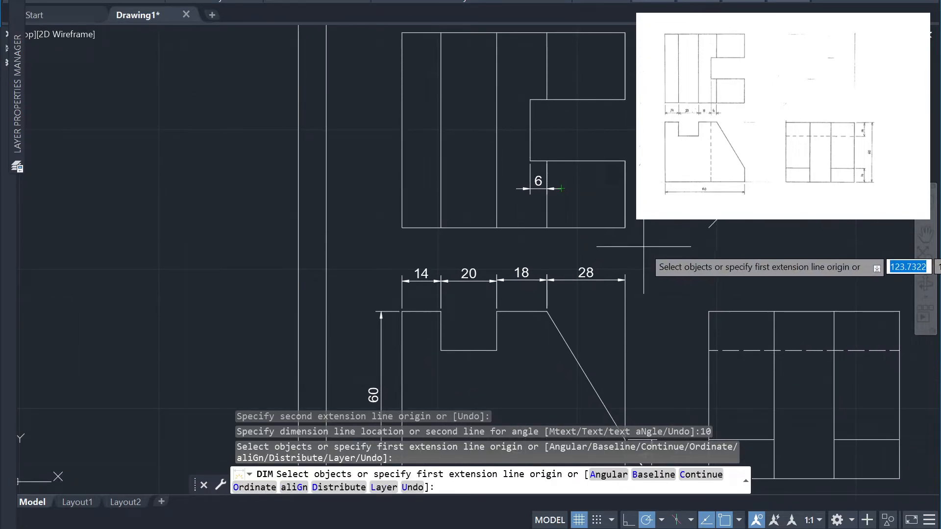
pyautogui.write('dim')
pyautogui.press('Return')
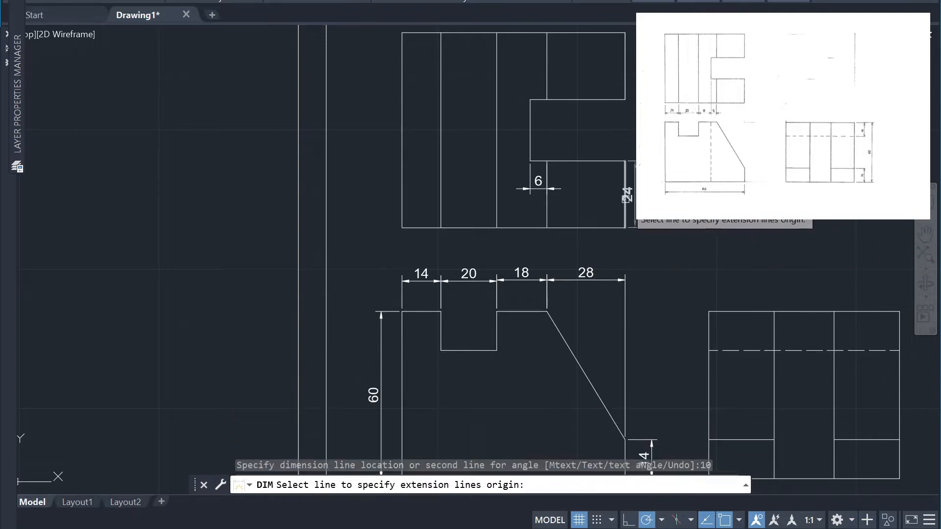
pyautogui.click(625, 197)
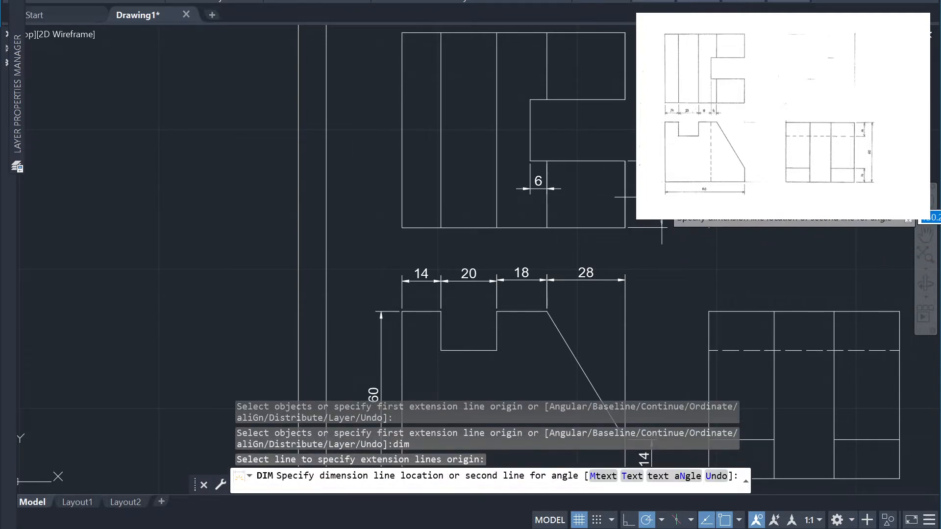
pyautogui.write('10')
pyautogui.press('Return')
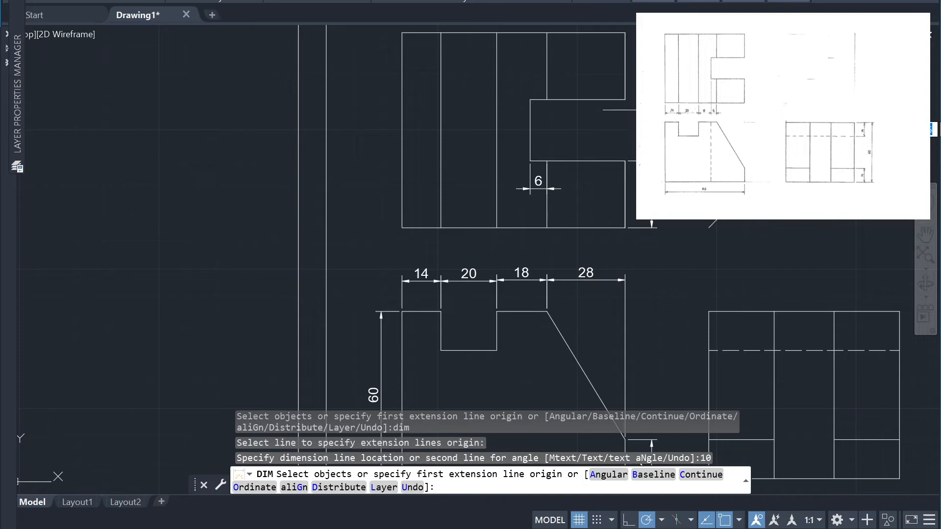
# Dimension the top view's right edge above the slot, placing the dimension line 10 units outside the view
pyautogui.click(624, 88)
pyautogui.write('dim')
pyautogui.press('Return')
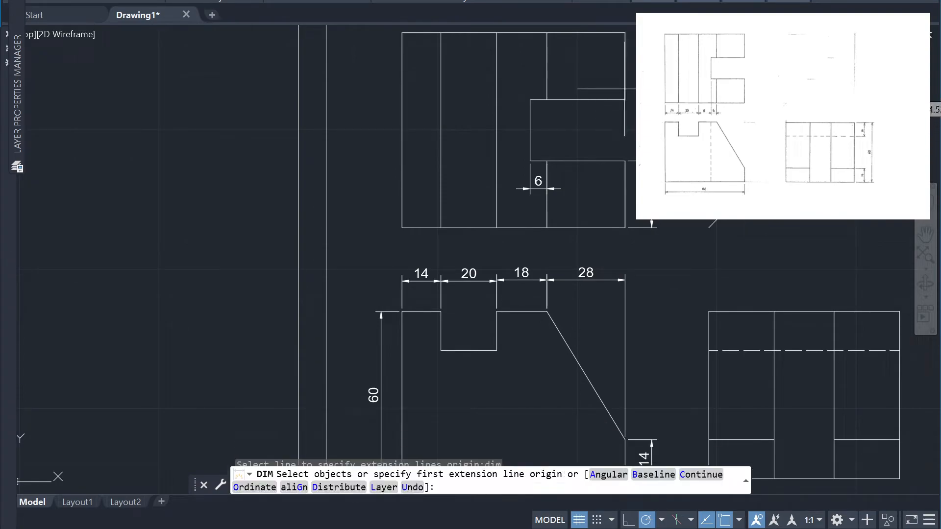
pyautogui.click(625, 89)
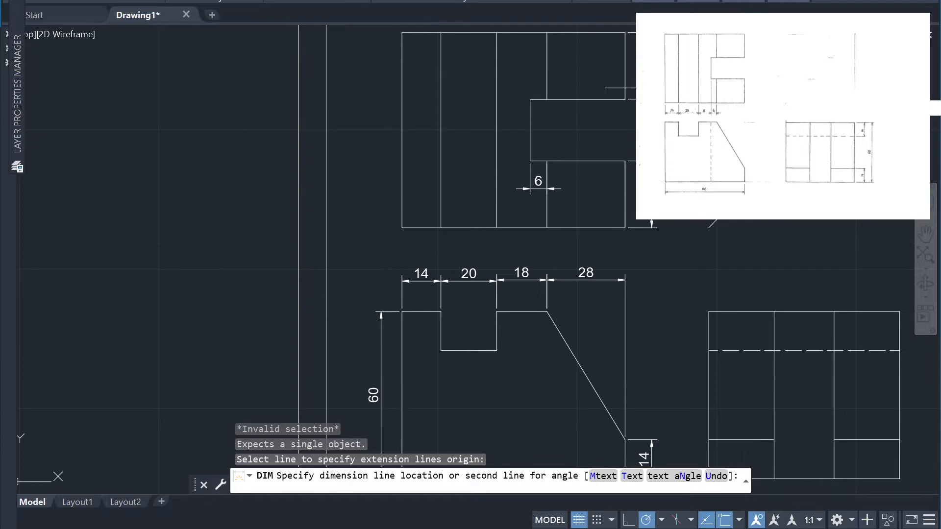
pyautogui.write('10')
pyautogui.press('Return')
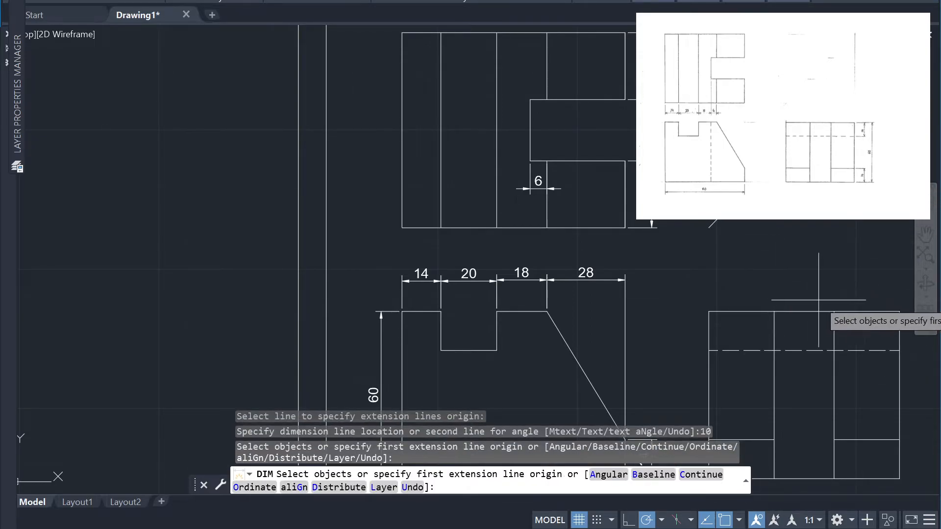
# Dimension the side view's vertical distance from the hidden line to the top edge, placing the dimension line 10 units outside the view
pyautogui.scroll(-2, 833, 416)
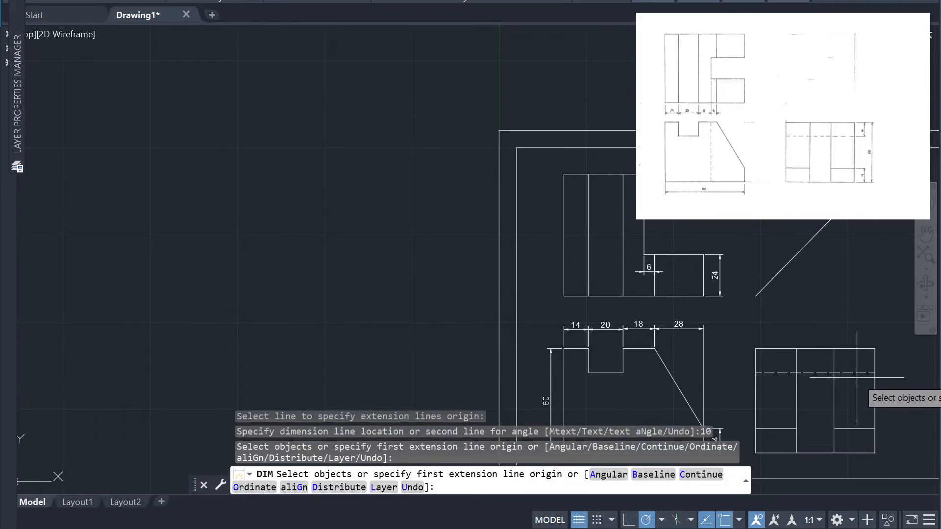
pyautogui.write('dim')
pyautogui.press('Return')
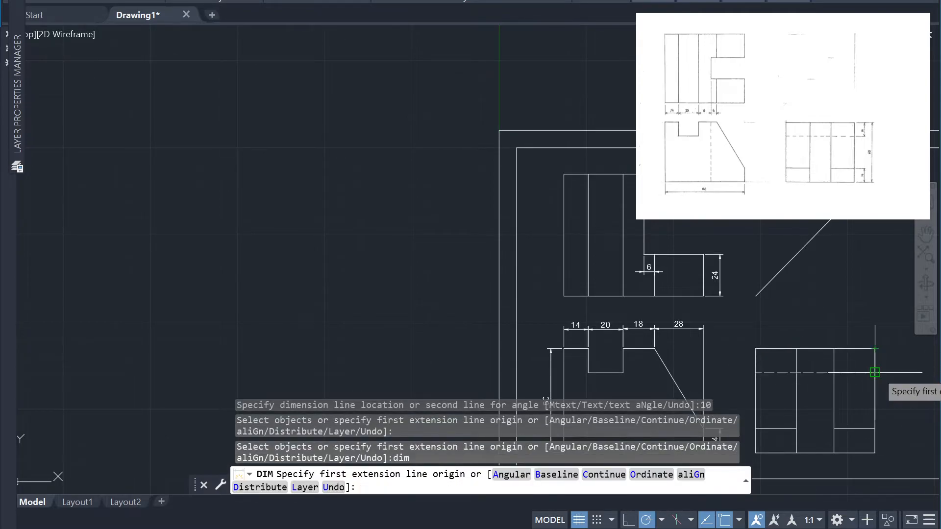
pyautogui.click(875, 373)
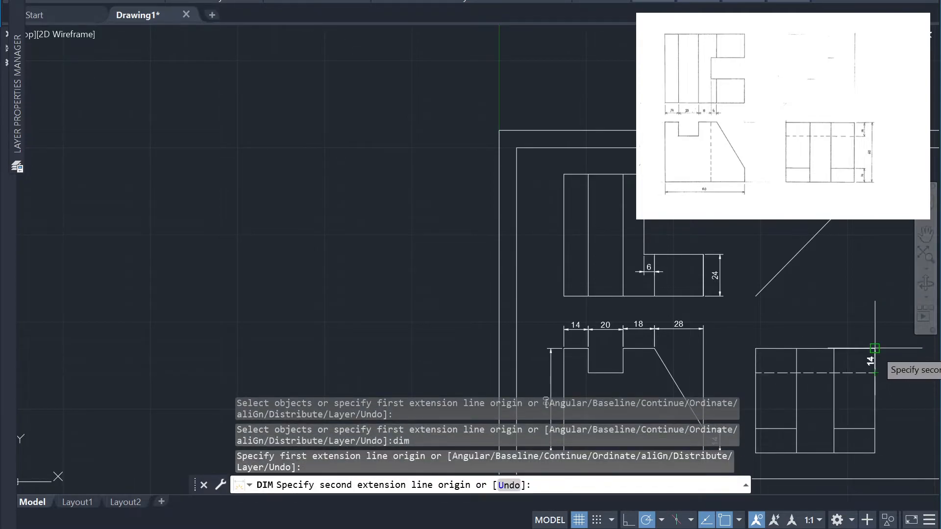
pyautogui.click(875, 348)
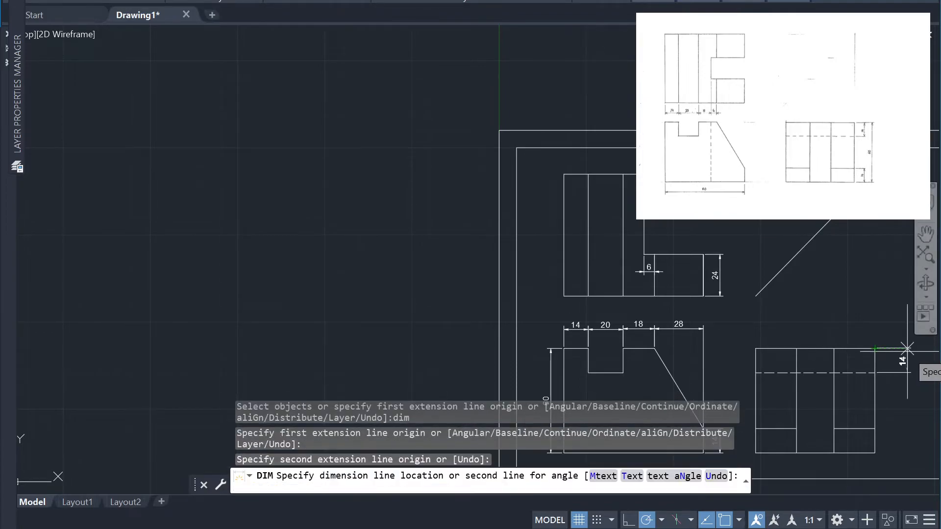
pyautogui.write('10')
pyautogui.press('Return')
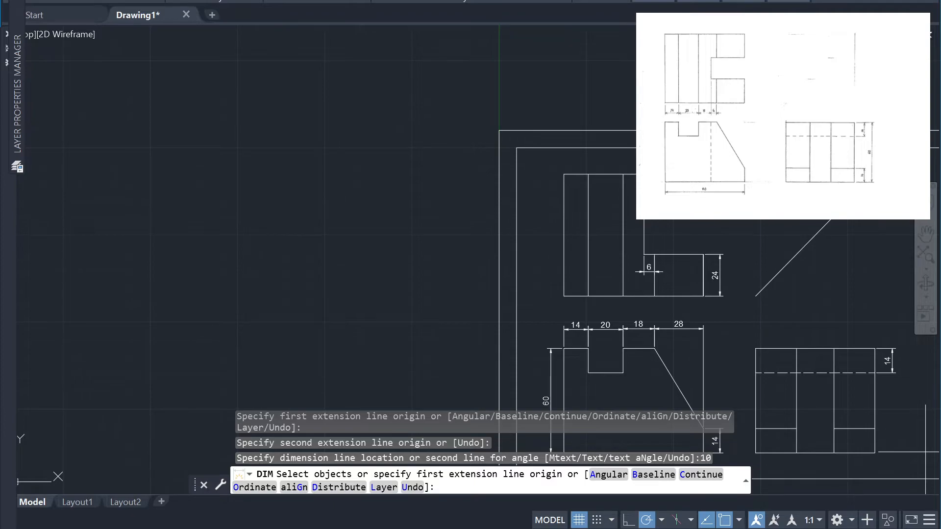
pyautogui.scroll(-3, 907, 445)
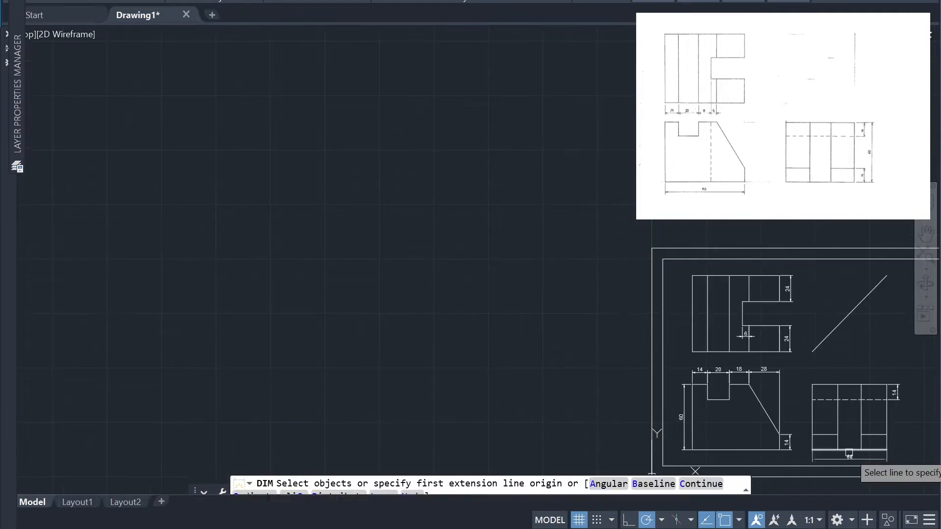
pyautogui.moveTo(875, 468); pyautogui.dragTo(752, 373, button='middle')
pyautogui.scroll(2, 809, 346)
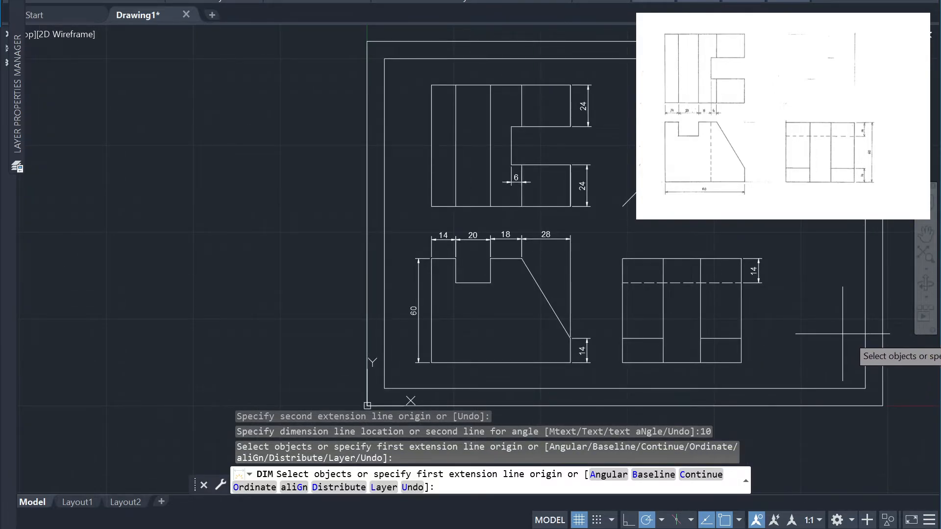
pyautogui.press('Return')
pyautogui.scroll(-2, 882, 379)
pyautogui.press('Escape')
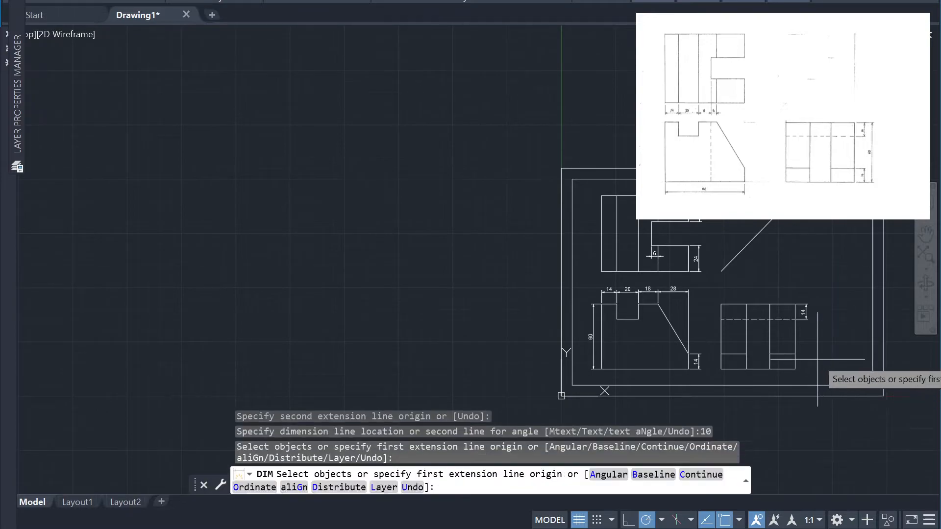
pyautogui.click(828, 370)
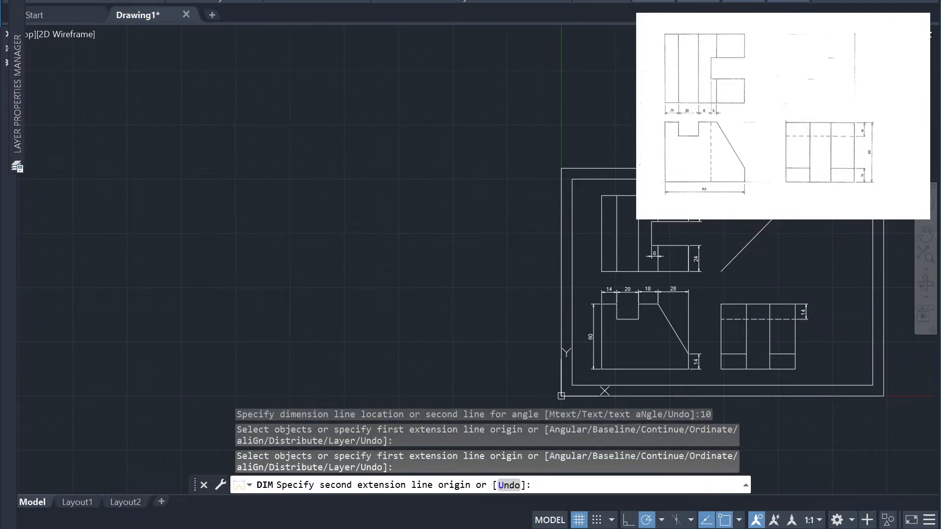
pyautogui.press('Escape')
pyautogui.press('Escape')
pyautogui.press('Escape')
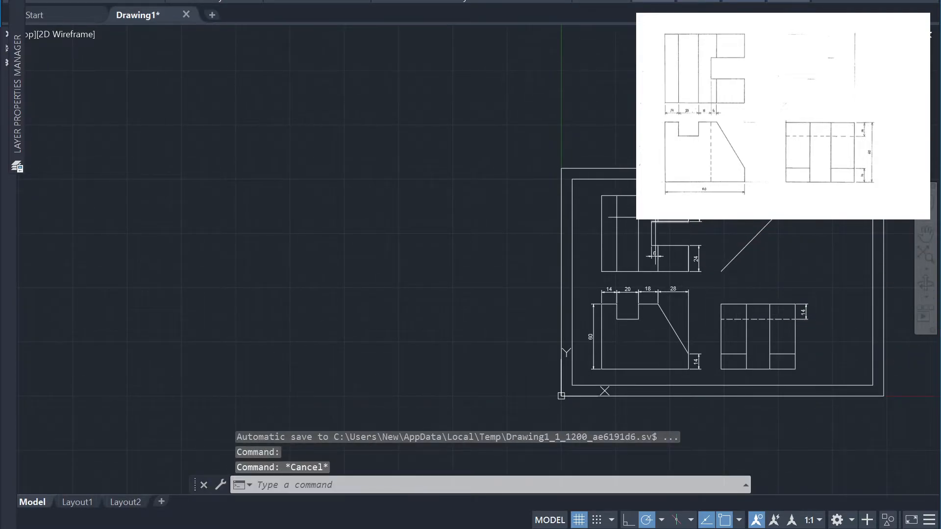
# Move the three dimensioned views and the diagonal line out of the bordered sheet to the empty area on its left
pyautogui.click(583, 185)
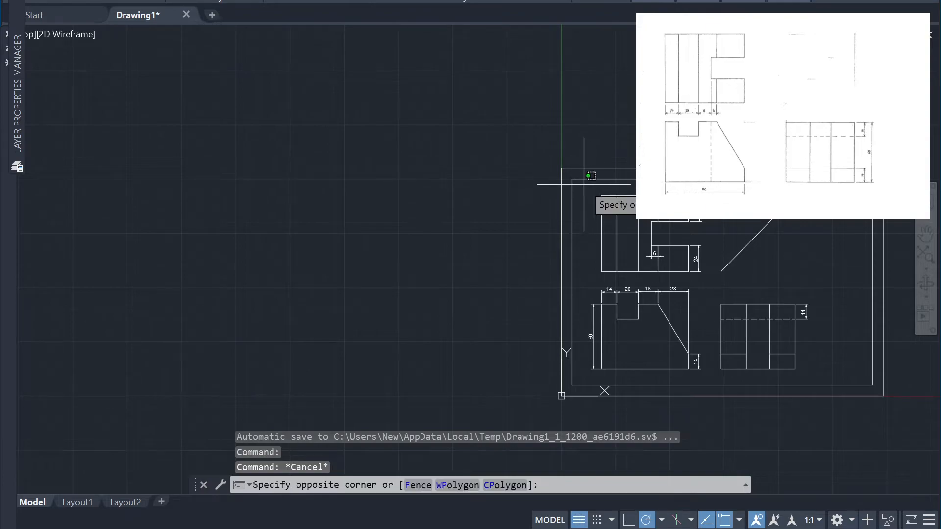
pyautogui.click(827, 375)
pyautogui.write('m')
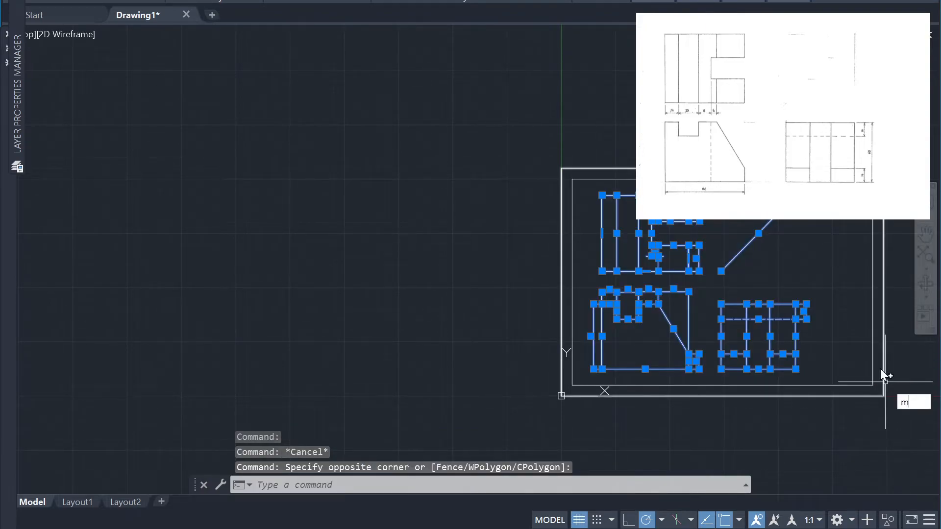
pyautogui.press('Return')
pyautogui.click(602, 368)
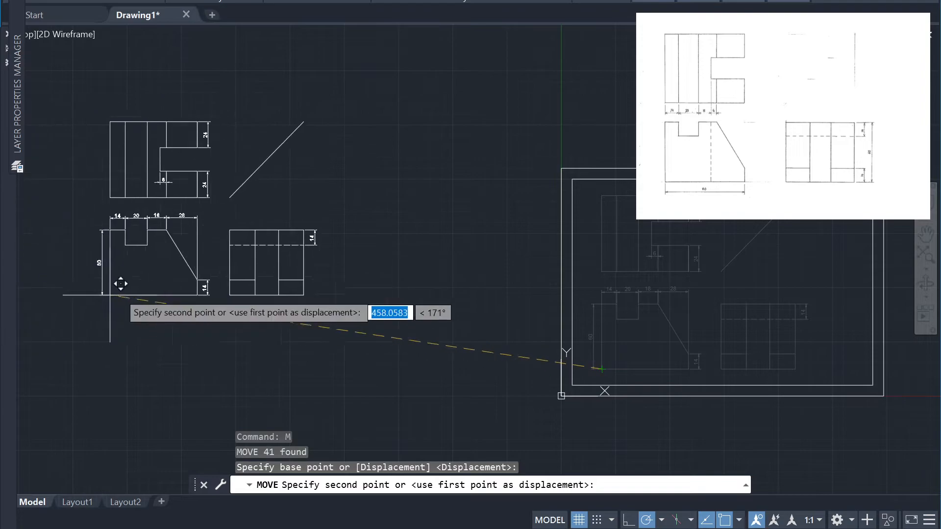
pyautogui.click(102, 291)
pyautogui.scroll(4, 850, 273)
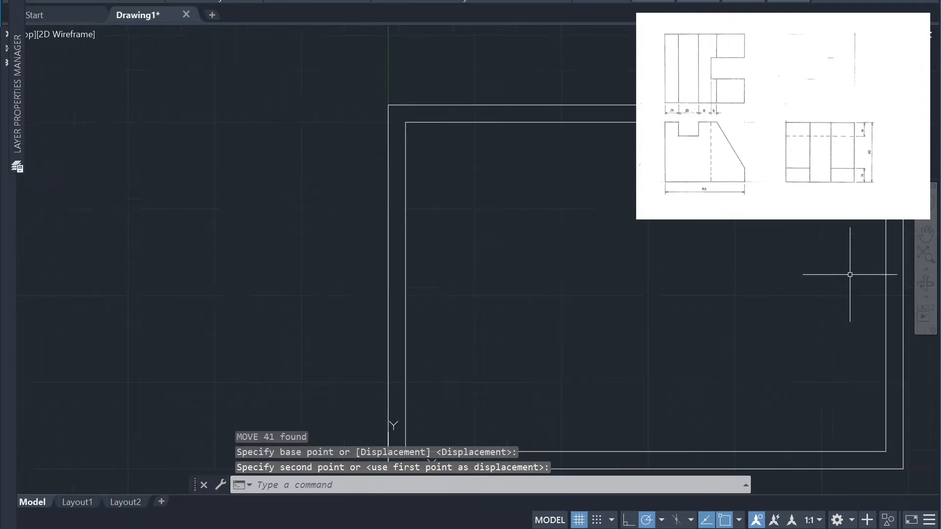
pyautogui.scroll(-2, 851, 273)
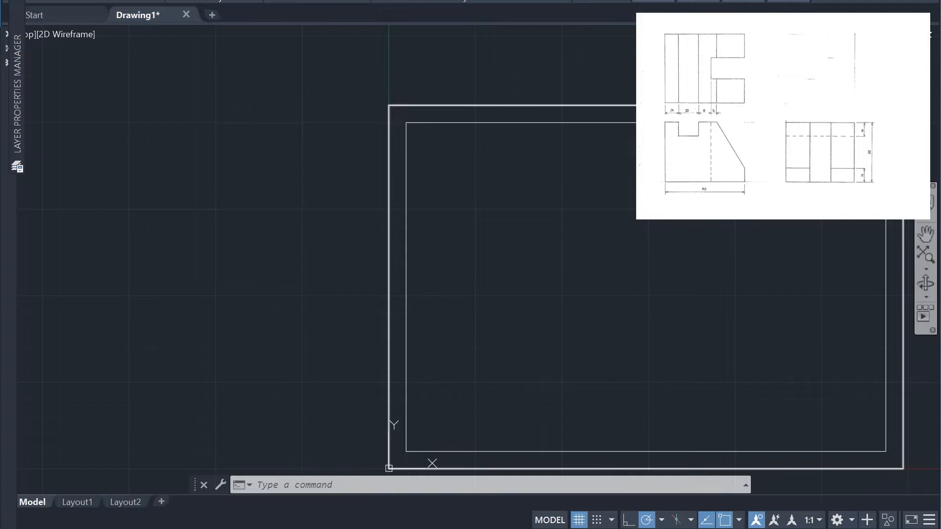
pyautogui.rightClick(718, 343)
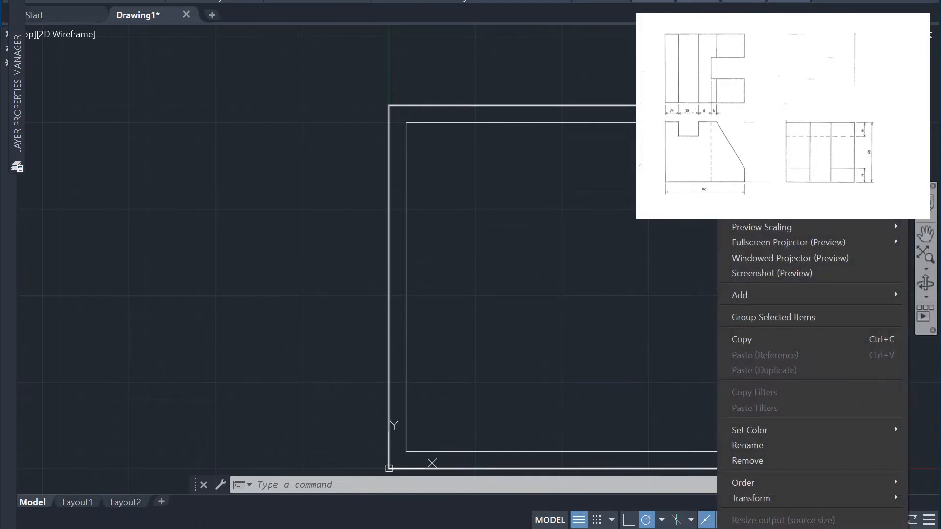
pyautogui.press('Escape')
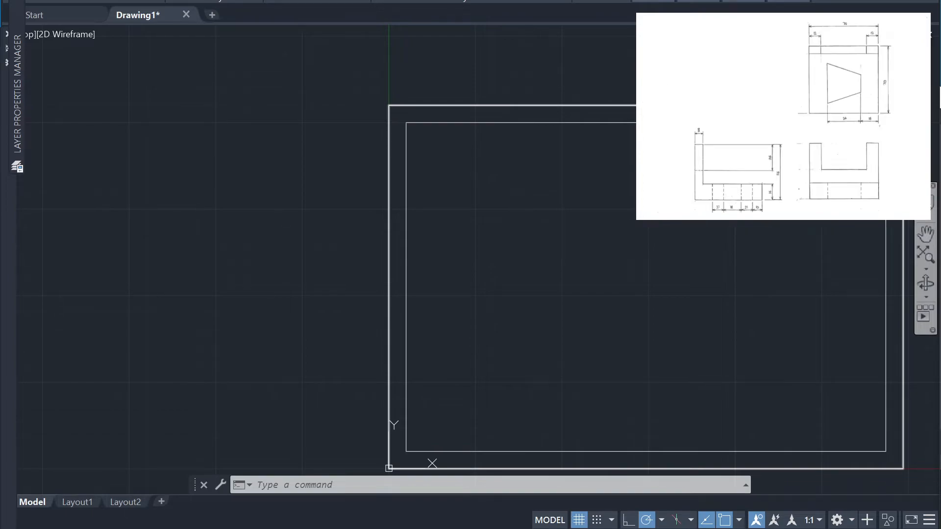
pyautogui.moveTo(940, 362); pyautogui.dragTo(701, 528)
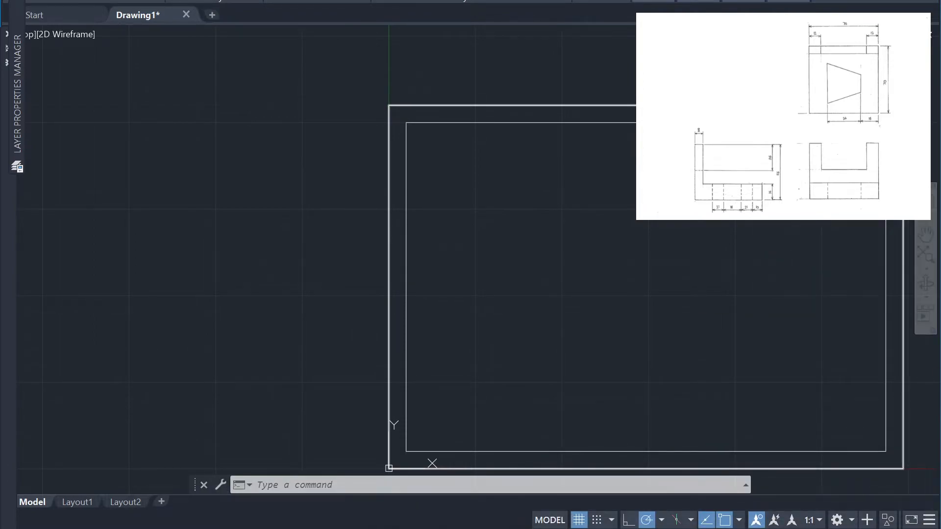
pyautogui.scroll(2, 674, 219)
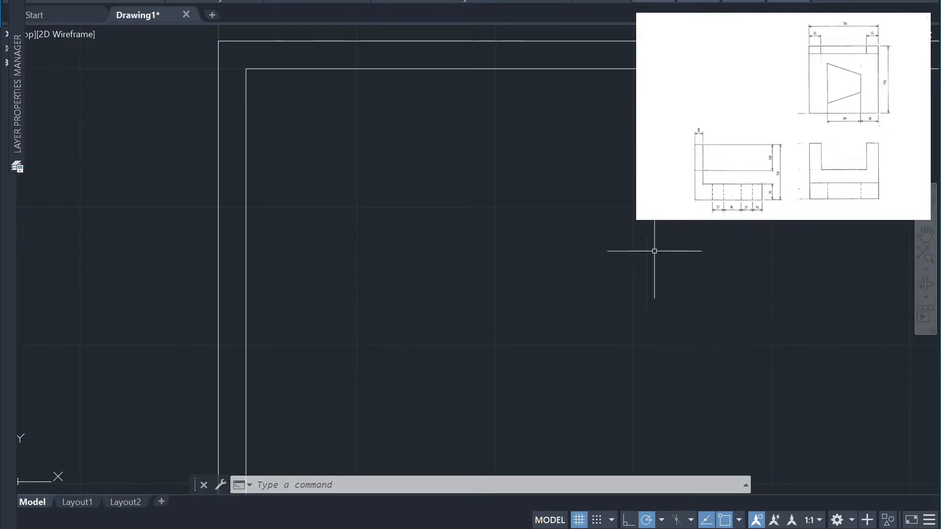
pyautogui.scroll(-2, 758, 307)
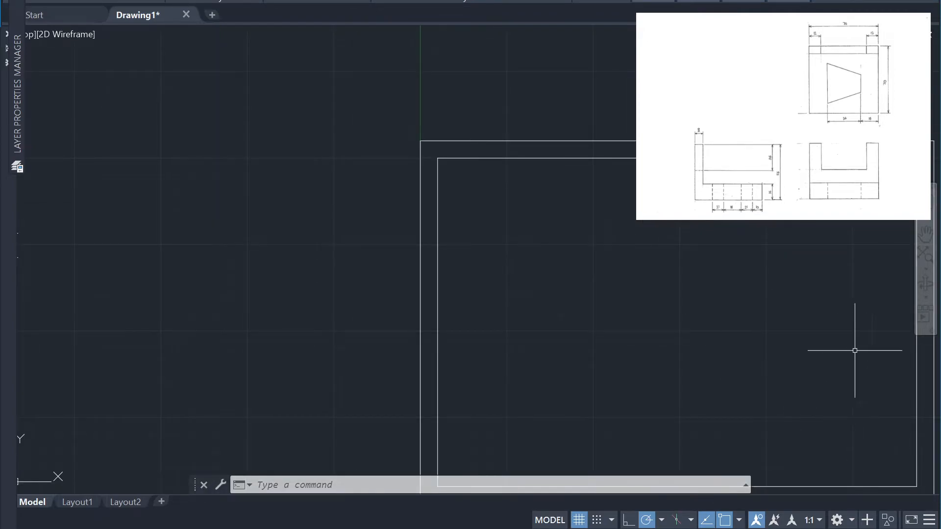
pyautogui.moveTo(897, 410); pyautogui.dragTo(799, 362, button='middle')
pyautogui.moveTo(744, 342); pyautogui.dragTo(714, 341, button='middle')
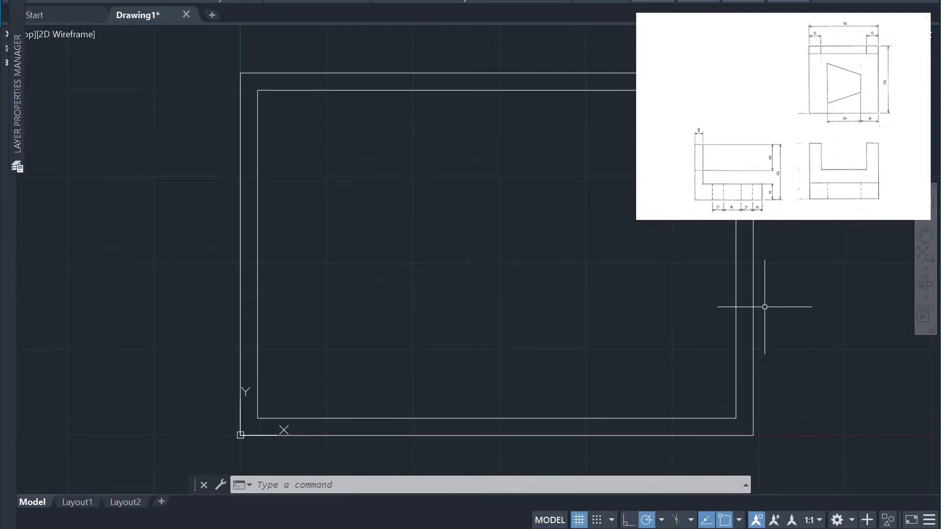
# Zoom to the drawing extents and zoom in on the inner border with a window, keeping its lower part in view
pyautogui.write('z')
pyautogui.press('Return')
pyautogui.write('e')
pyautogui.press('Return')
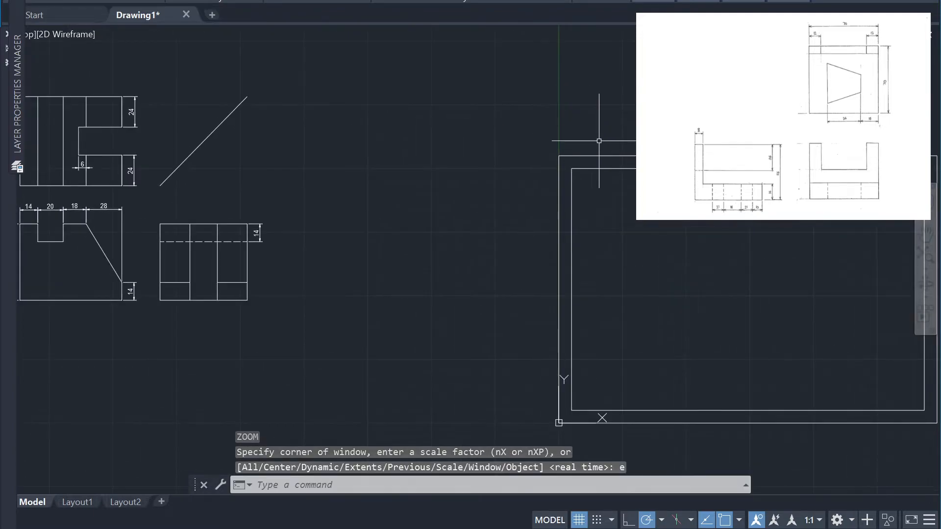
pyautogui.moveTo(706, 201); pyautogui.dragTo(550, 128, button='middle')
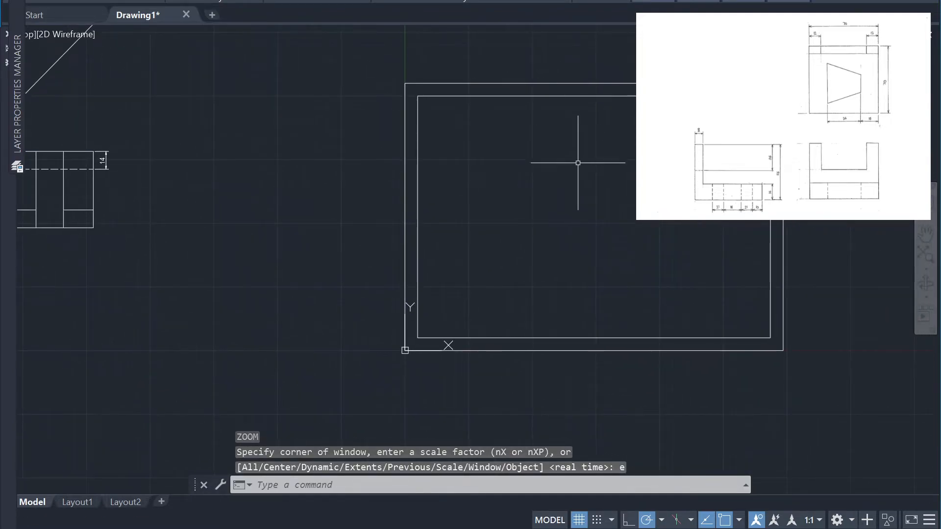
pyautogui.click(579, 148)
pyautogui.press('Escape')
pyautogui.write('z')
pyautogui.press('Return')
pyautogui.write('w')
pyautogui.press('Return')
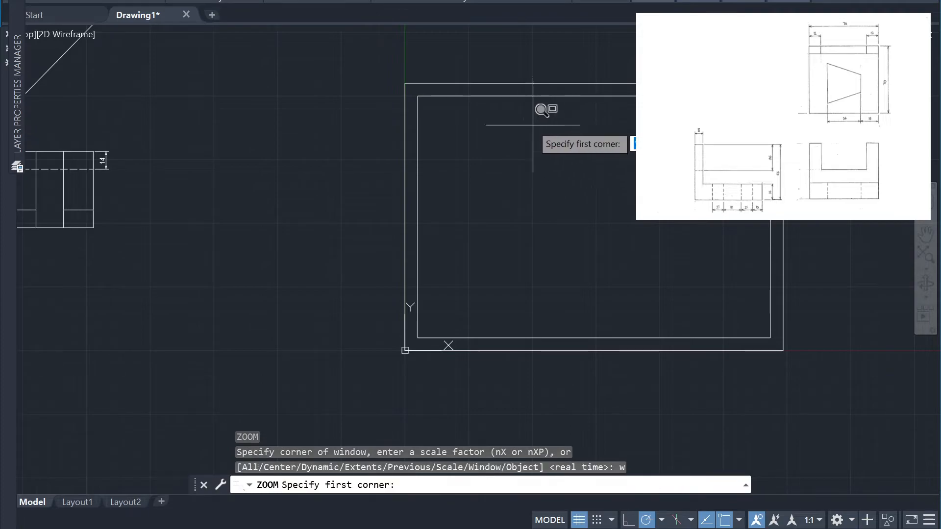
pyautogui.click(418, 337)
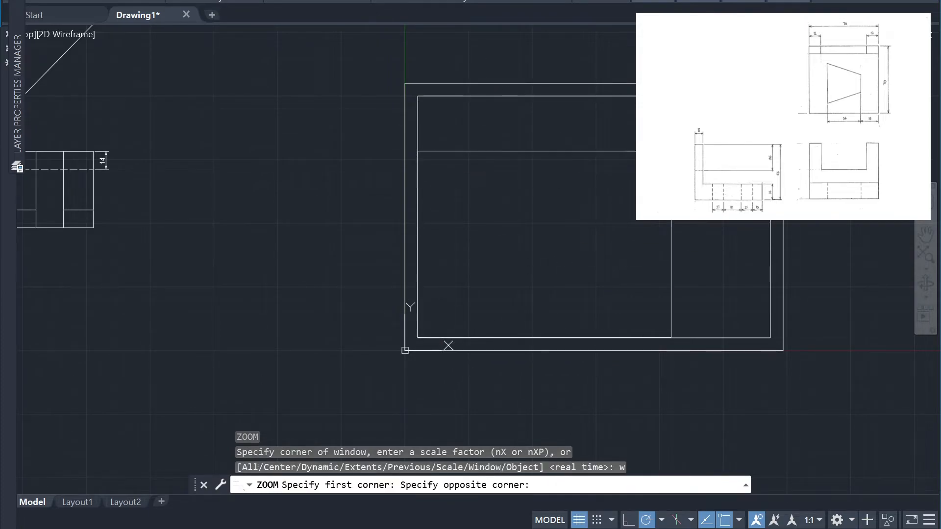
pyautogui.click(769, 96)
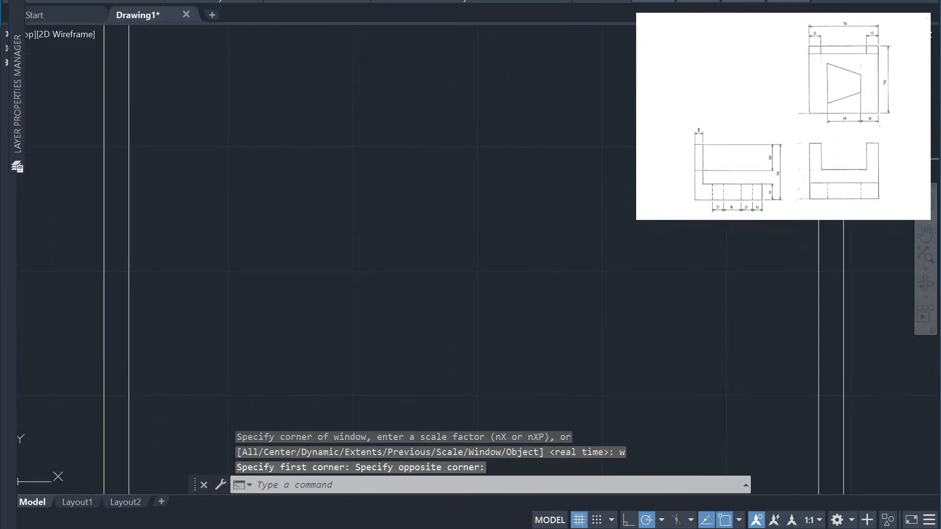
pyautogui.moveTo(768, 96)
pyautogui.mouseDown(button='middle')
pyautogui.moveTo(772, 38)
pyautogui.moveTo(789, 47)
pyautogui.mouseUp(button='middle')
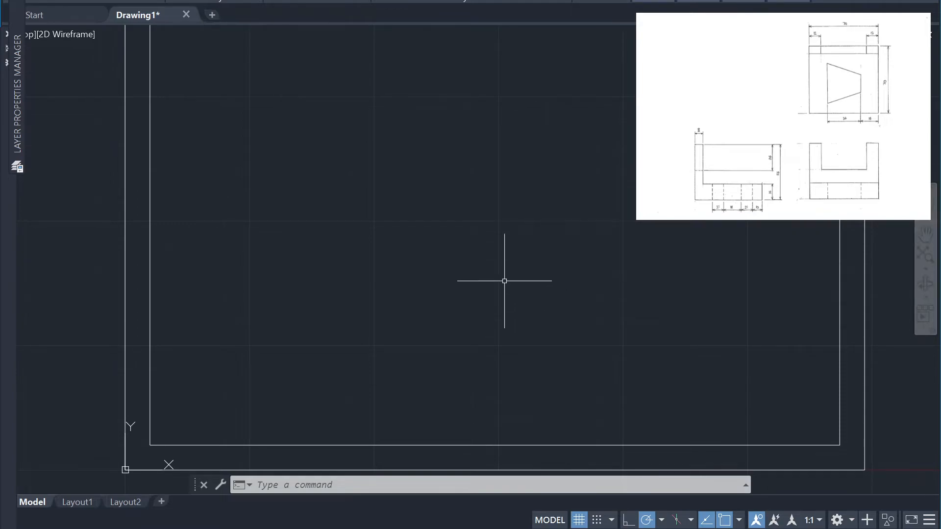
# Draw a 56-unit vertical line near the inner border's lower-left corner and an 8-unit horizontal line rightward from its upper end
pyautogui.write('L')
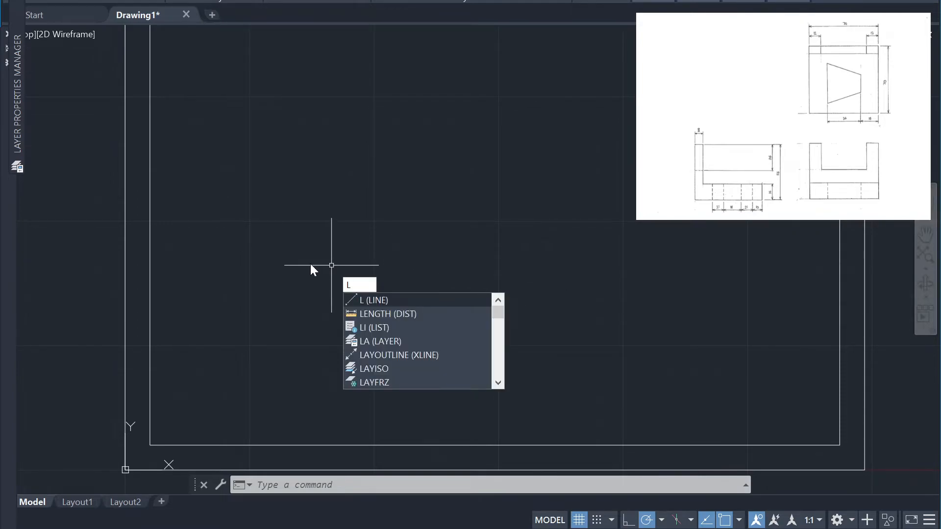
pyautogui.press('Escape')
pyautogui.write('L')
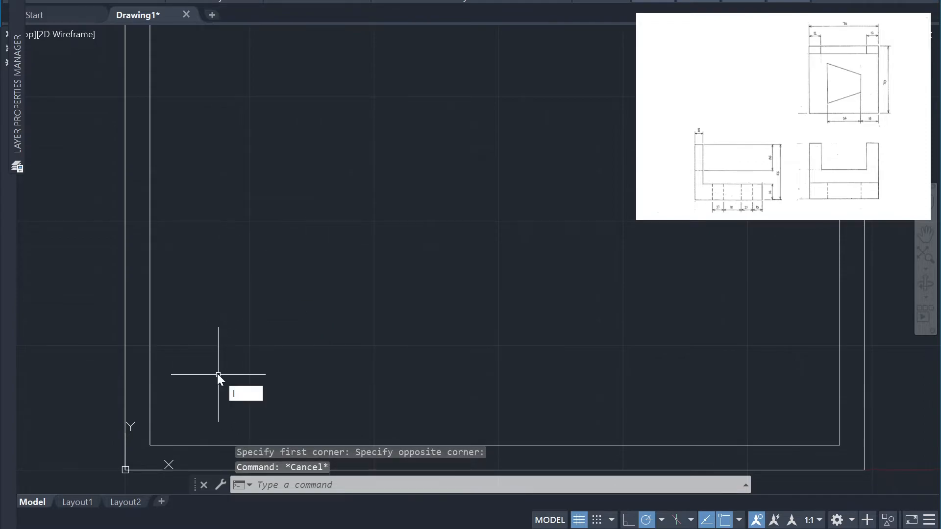
pyautogui.press('Return')
pyautogui.click(181, 418)
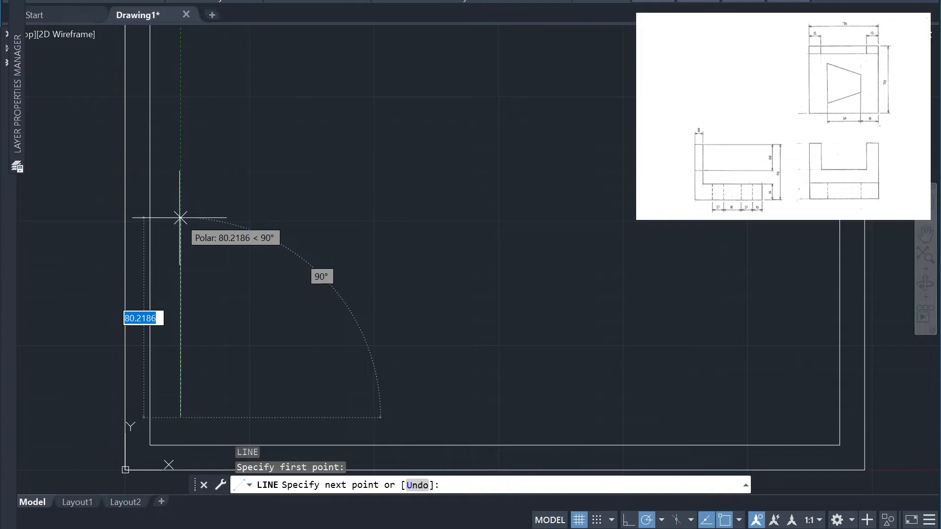
pyautogui.write('56')
pyautogui.press('Return')
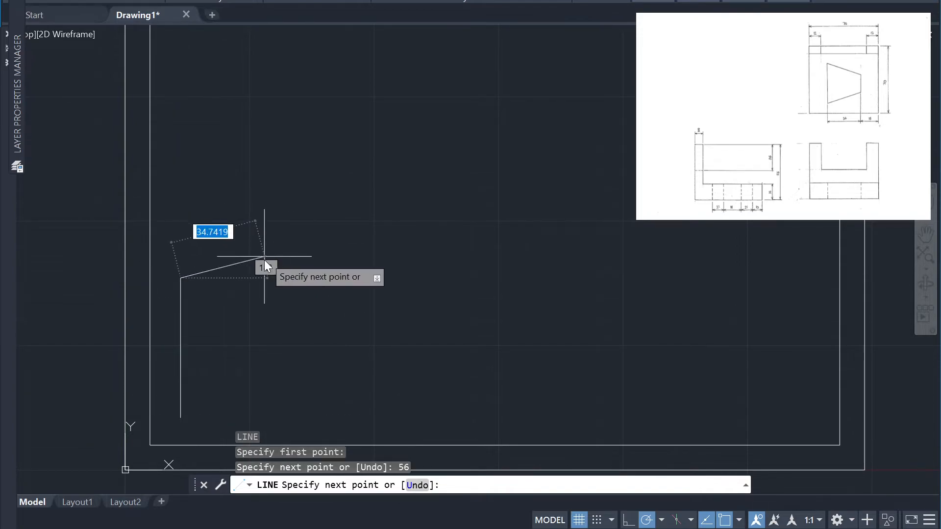
pyautogui.write('8')
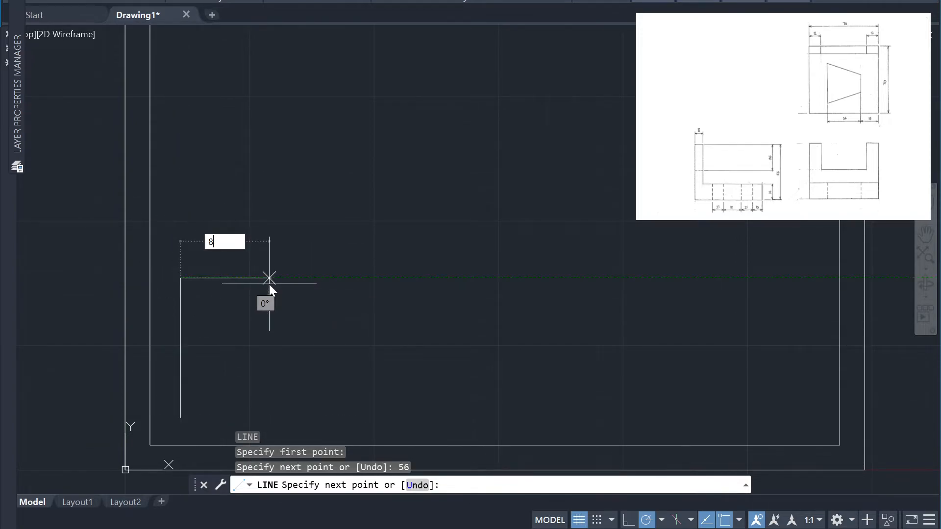
pyautogui.press('Return')
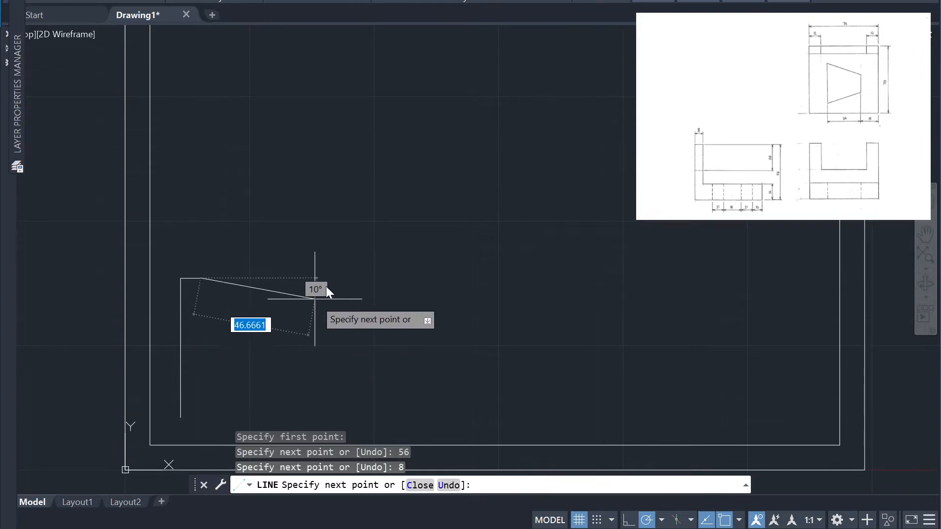
pyautogui.press('Escape')
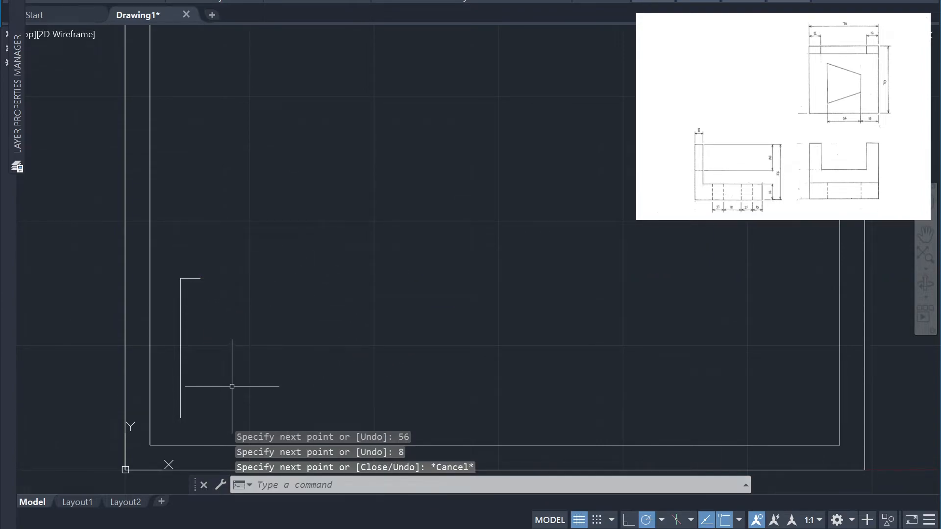
# Draw a horizontal baseline about 213 units long rightward from the lower end of the 56-unit vertical line
pyautogui.press('Return')
pyautogui.click(181, 417)
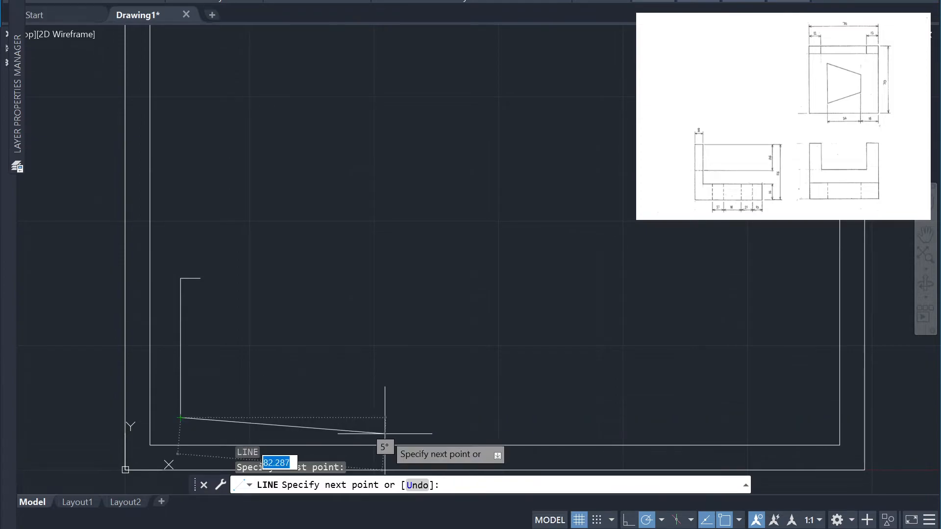
pyautogui.click(710, 418)
pyautogui.press('Escape')
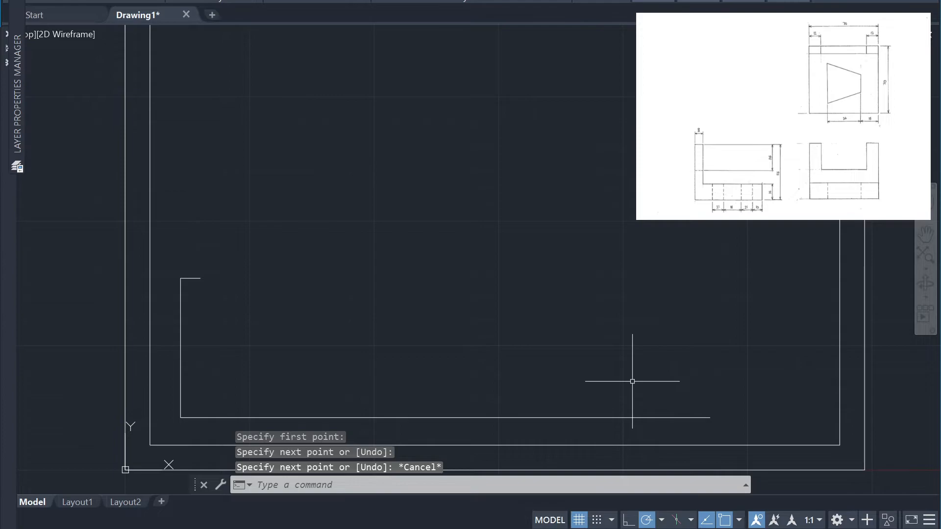
pyautogui.write('l')
pyautogui.press('Return')
pyautogui.click(710, 418)
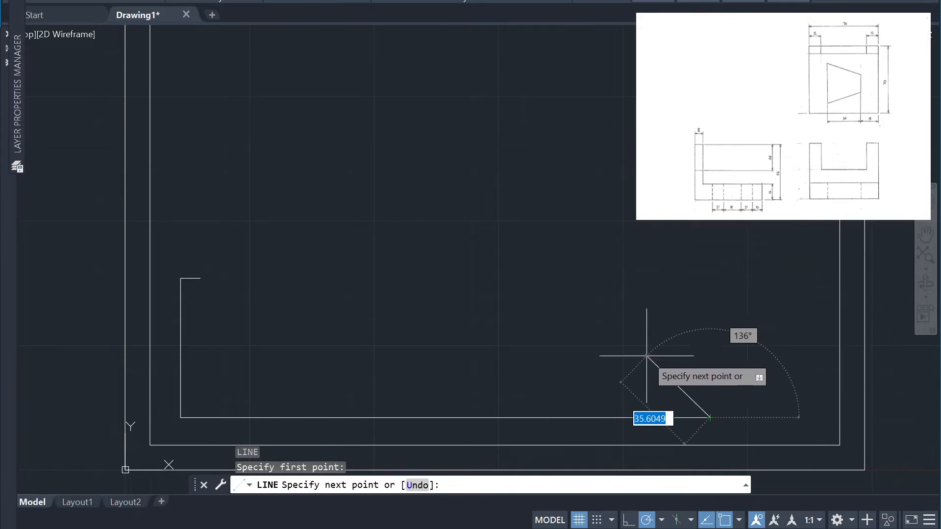
pyautogui.press('Escape')
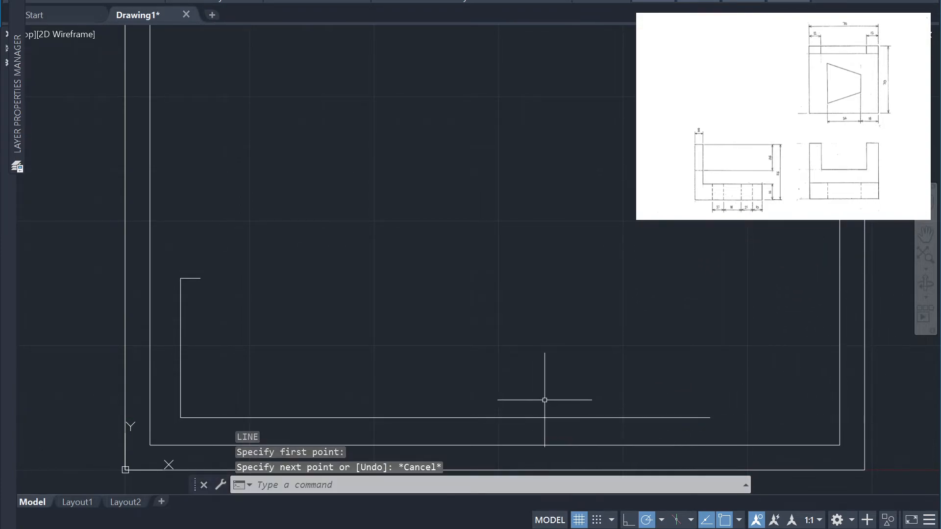
# Erase the horizontal baseline
pyautogui.click(574, 446)
pyautogui.press('Escape')
pyautogui.moveTo(573, 427); pyautogui.dragTo(567, 389)
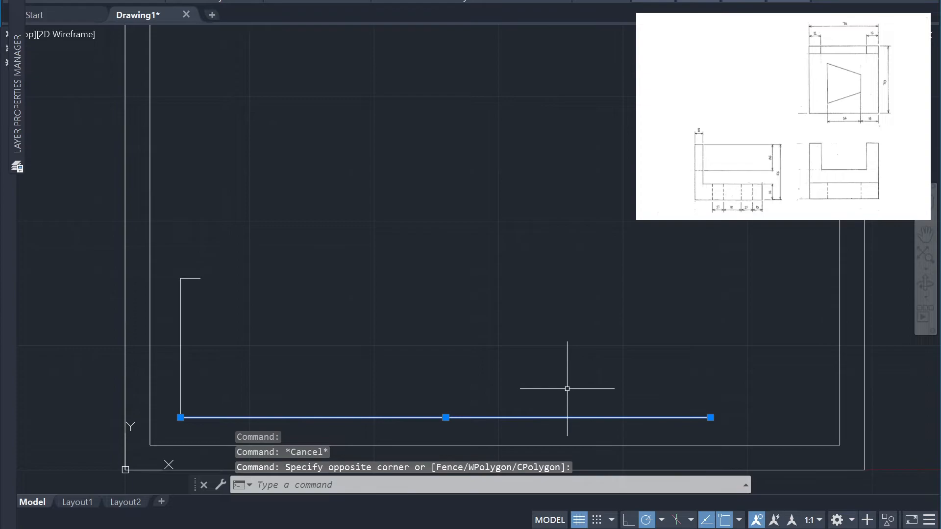
pyautogui.press('Delete')
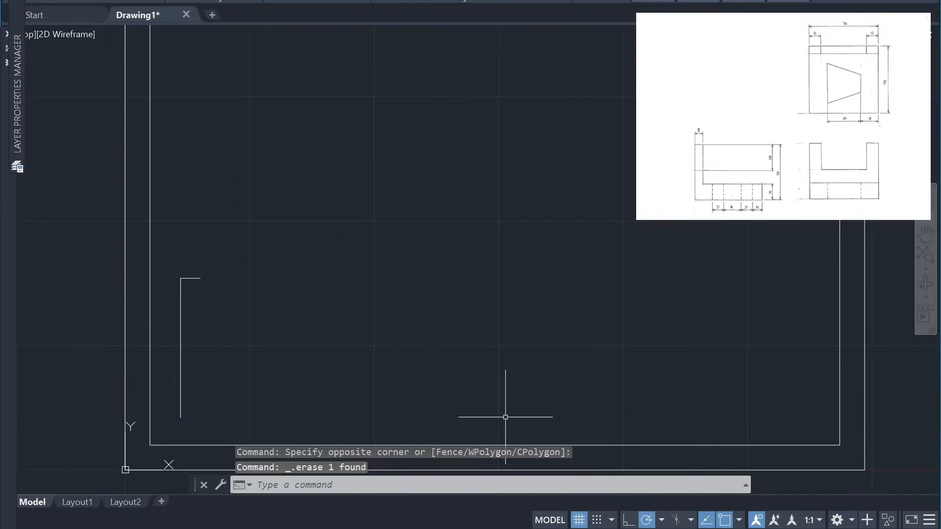
# Draw a horizontal baseline from the lower end of the 56-unit vertical line to near the inner border's right side
pyautogui.write('l')
pyautogui.press('Return')
pyautogui.click(181, 417)
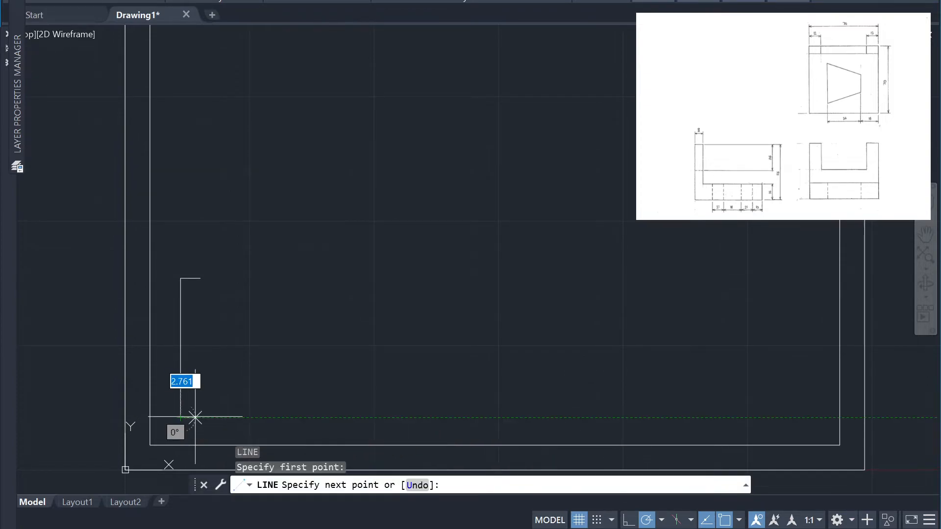
pyautogui.click(733, 418)
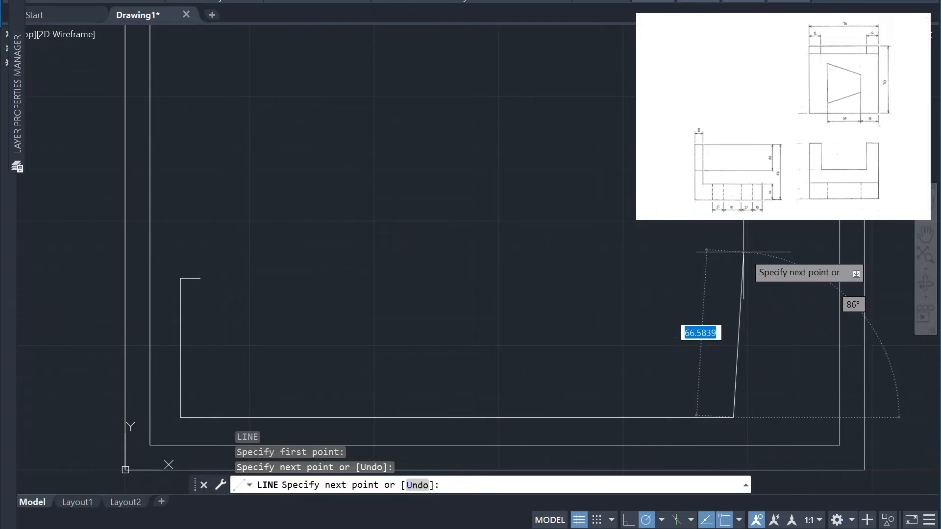
pyautogui.write('56')
pyautogui.press('Return')
pyautogui.hotkey('ctrl', 'z')
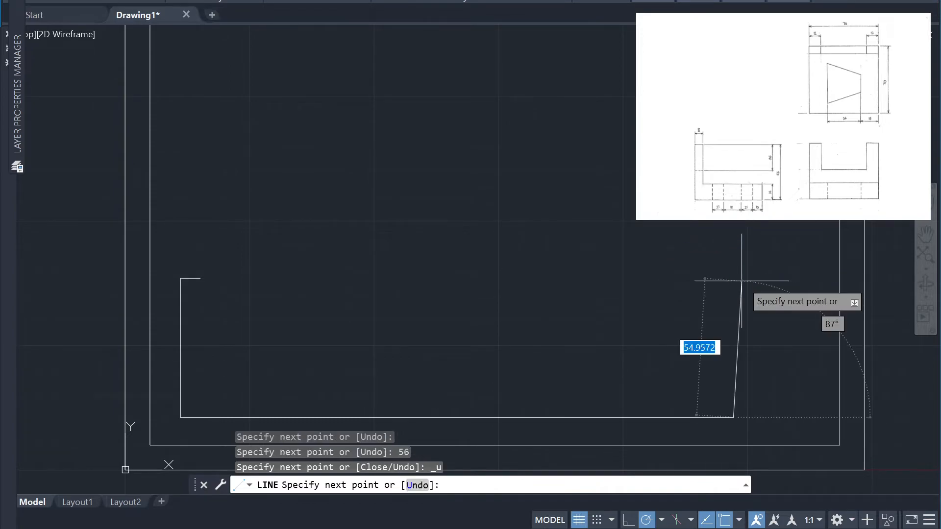
# Draw a 56-unit vertical line straight up from the right end of the baseline
pyautogui.write('56')
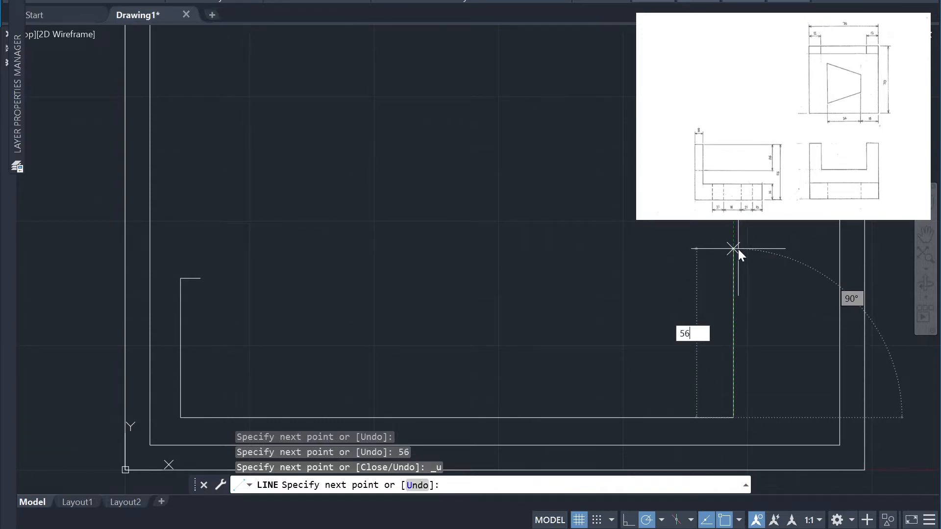
pyautogui.press('Return')
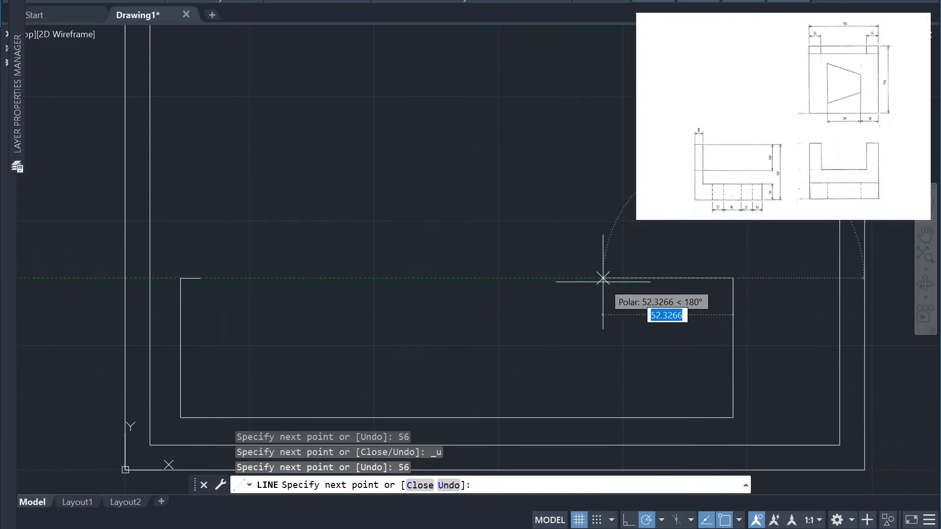
pyautogui.write('70')
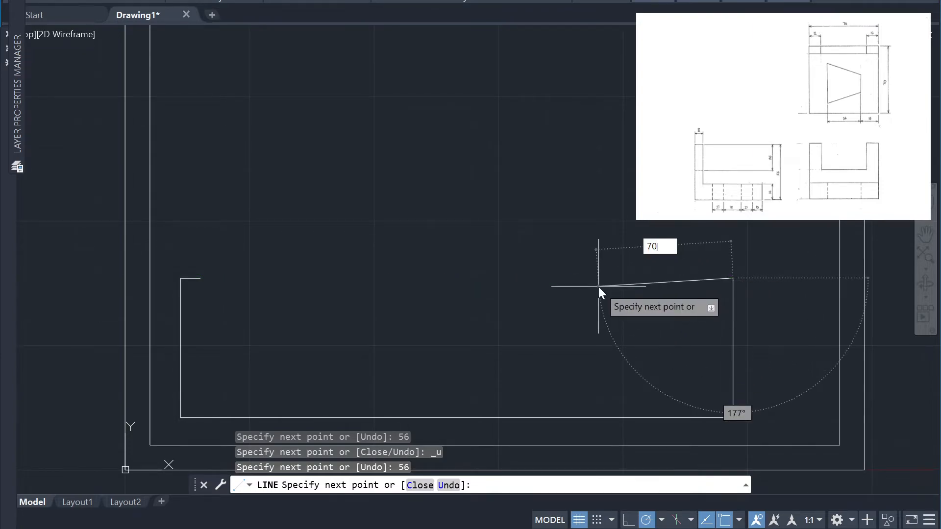
pyautogui.press('Return')
pyautogui.hotkey('ctrl', 'z')
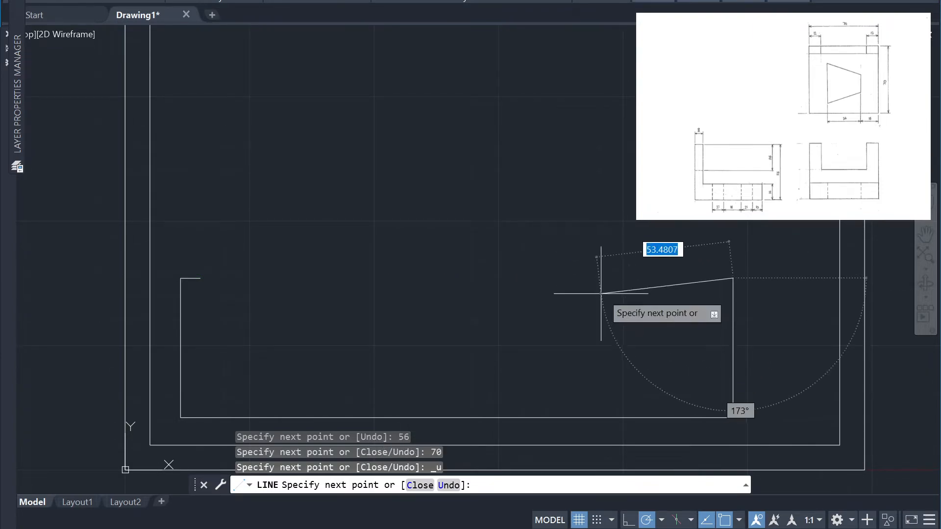
# Draw a 70-unit horizontal line leftward from the right vertical's upper end, and a vertical from its left end down to the baseline
pyautogui.write('70')
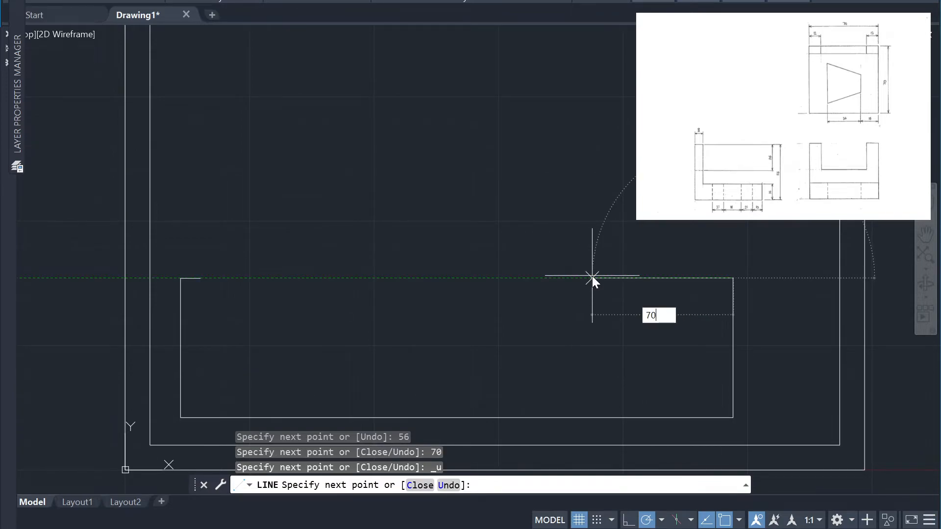
pyautogui.press('Return')
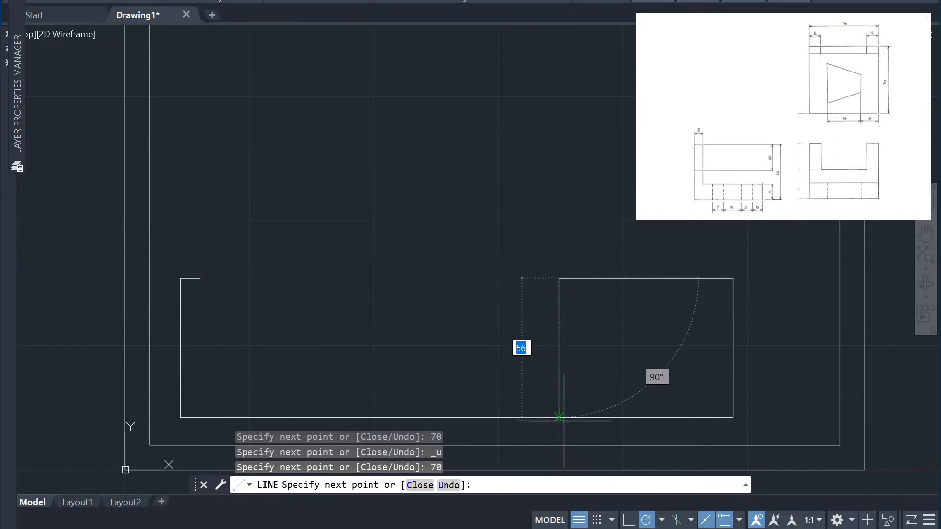
pyautogui.click(559, 418)
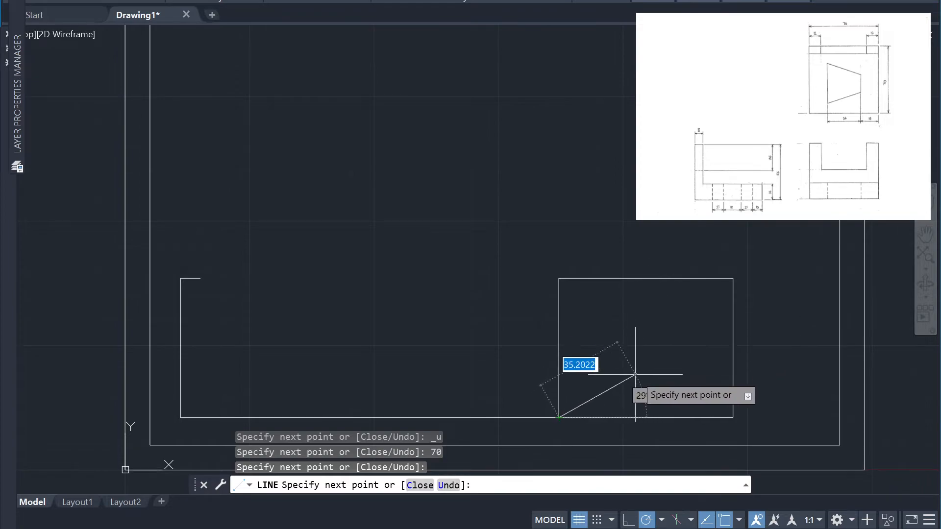
pyautogui.press('Escape')
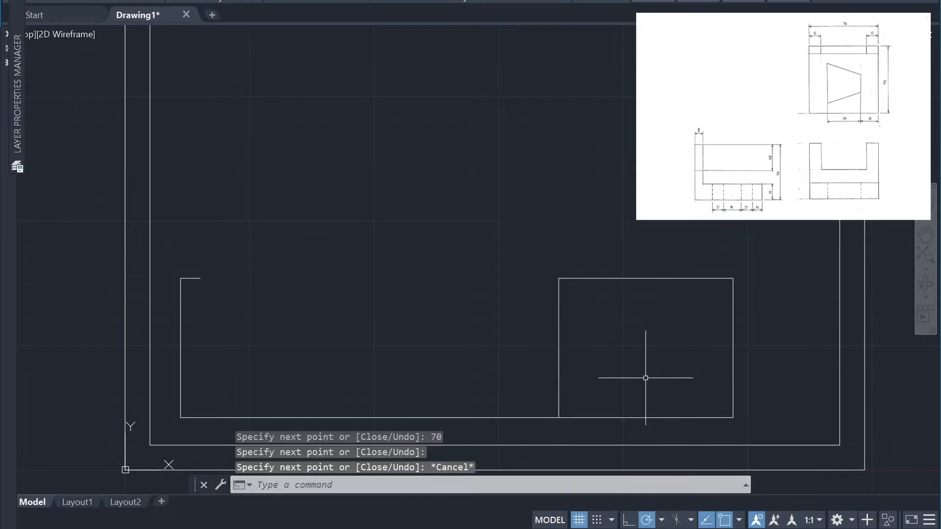
# Draw a 16-unit line up from the 70-unit rectangle's lower-left corner and a horizontal line from it across to the right edge
pyautogui.write('l')
pyautogui.press('Return')
pyautogui.click(559, 417)
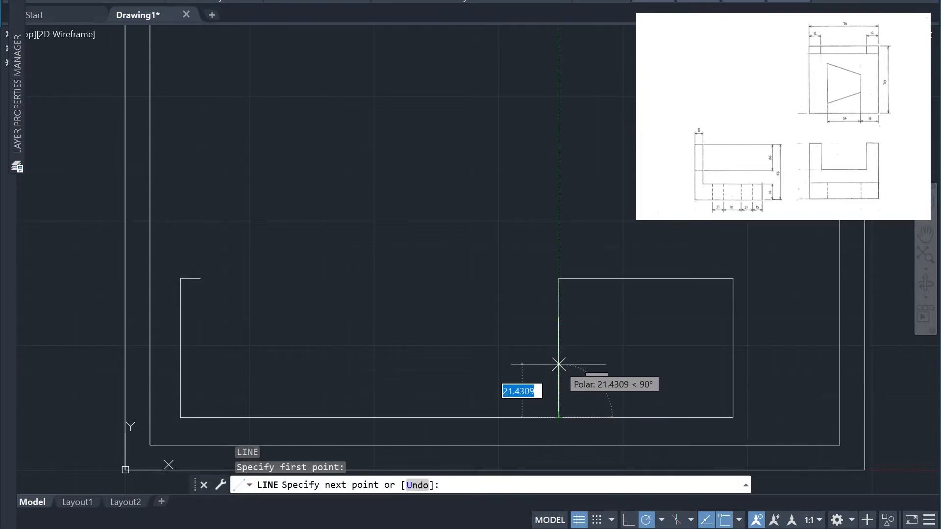
pyautogui.write('16')
pyautogui.press('Return')
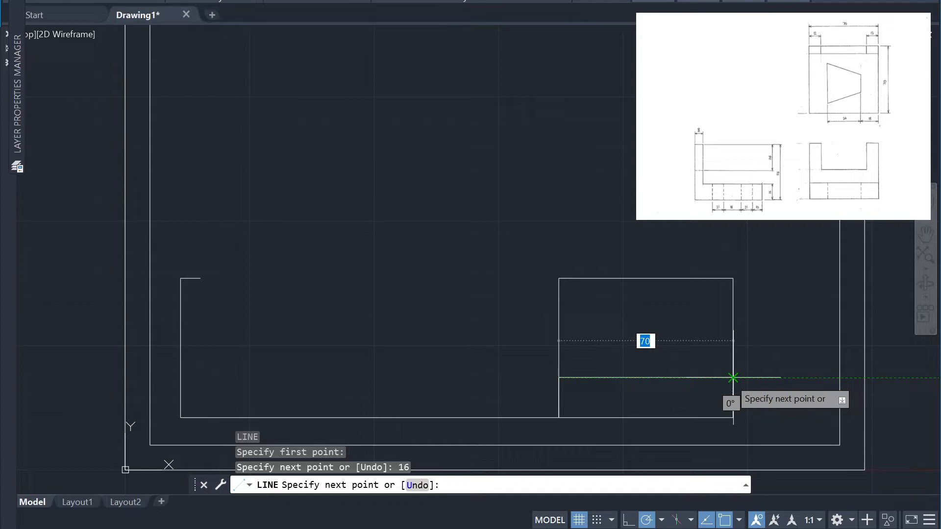
pyautogui.click(734, 378)
pyautogui.press('Escape')
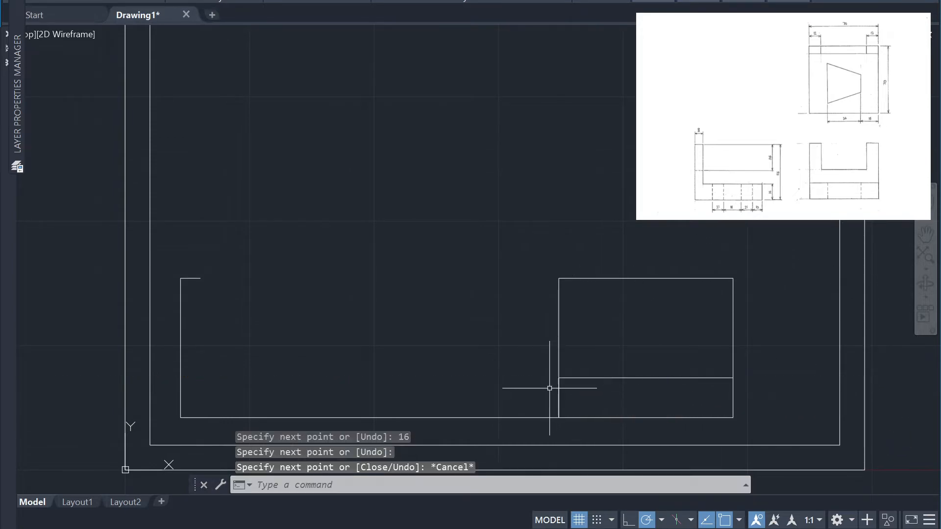
# Erase the 16-unit helper line overlapping the rectangle's left edge
pyautogui.click(544, 368)
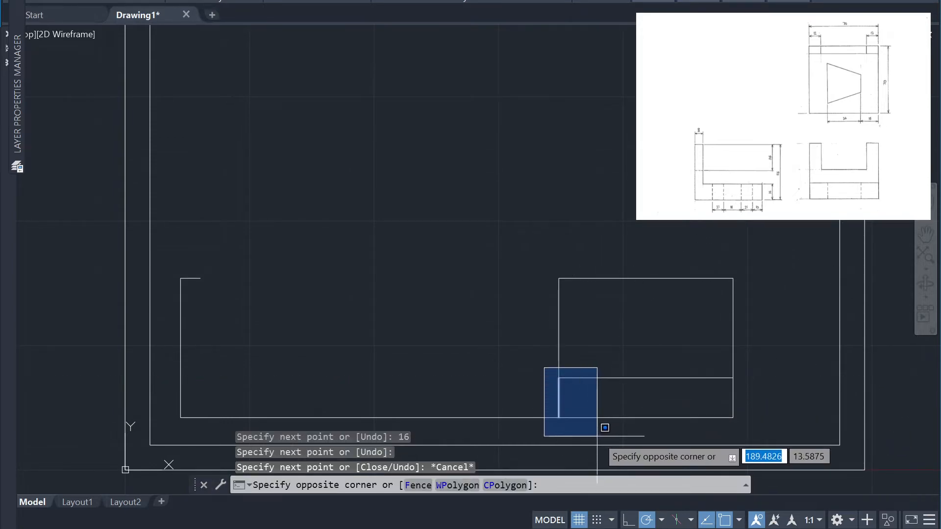
pyautogui.click(597, 436)
pyautogui.press('Delete')
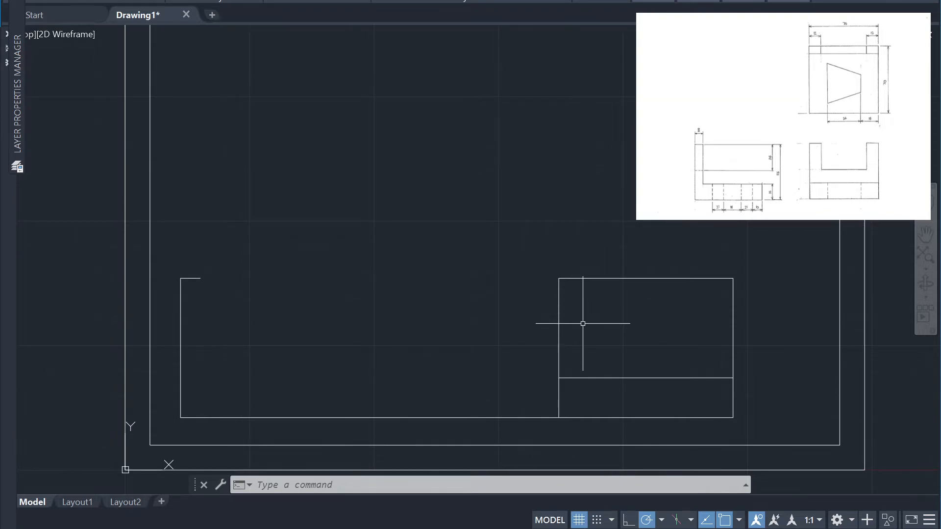
pyautogui.write('l')
pyautogui.press('Return')
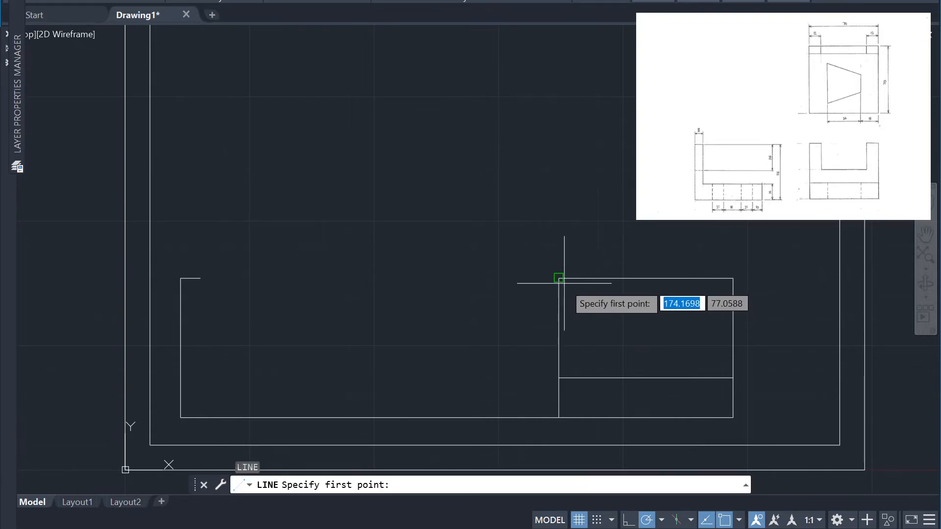
pyautogui.click(559, 279)
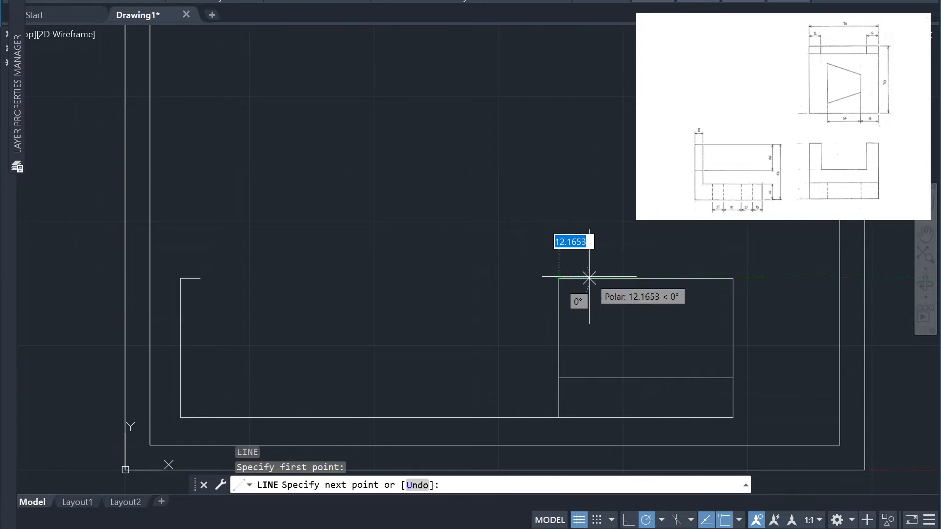
pyautogui.press('Escape')
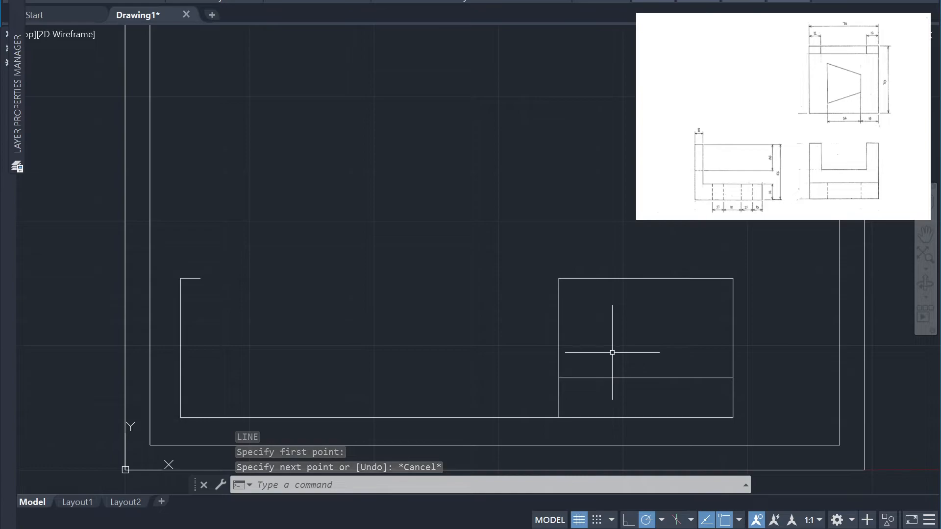
# Offset the rectangle's left and right edges inward by 12 units
pyautogui.write('o')
pyautogui.press('Return')
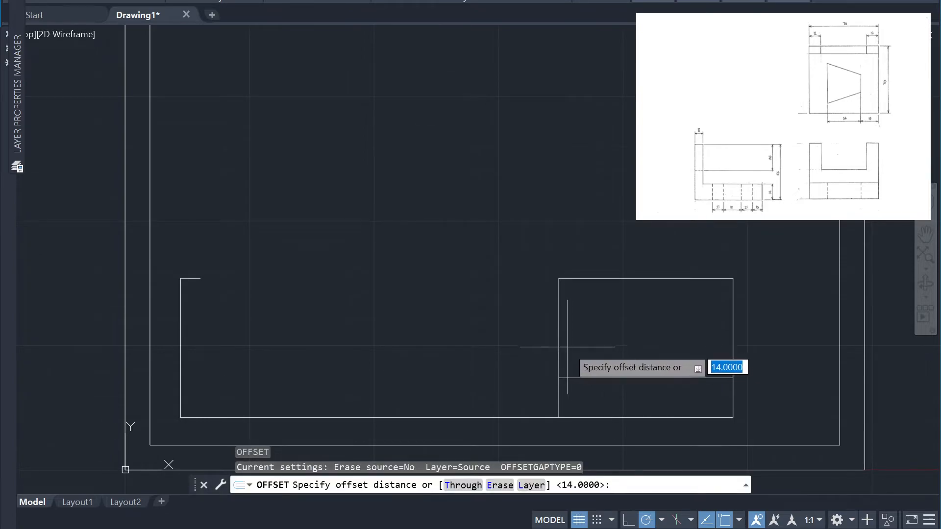
pyautogui.write('12')
pyautogui.press('Return')
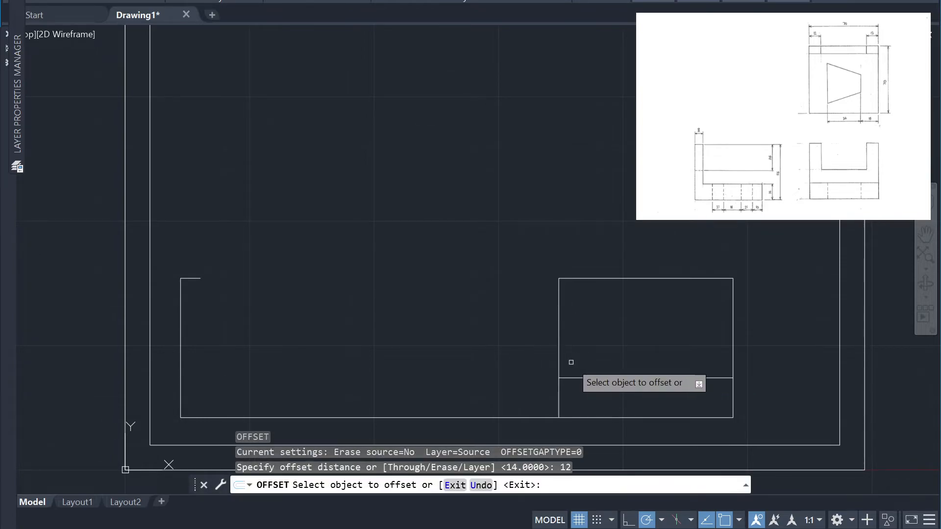
pyautogui.click(559, 360)
pyautogui.click(642, 354)
pyautogui.click(733, 353)
pyautogui.click(712, 358)
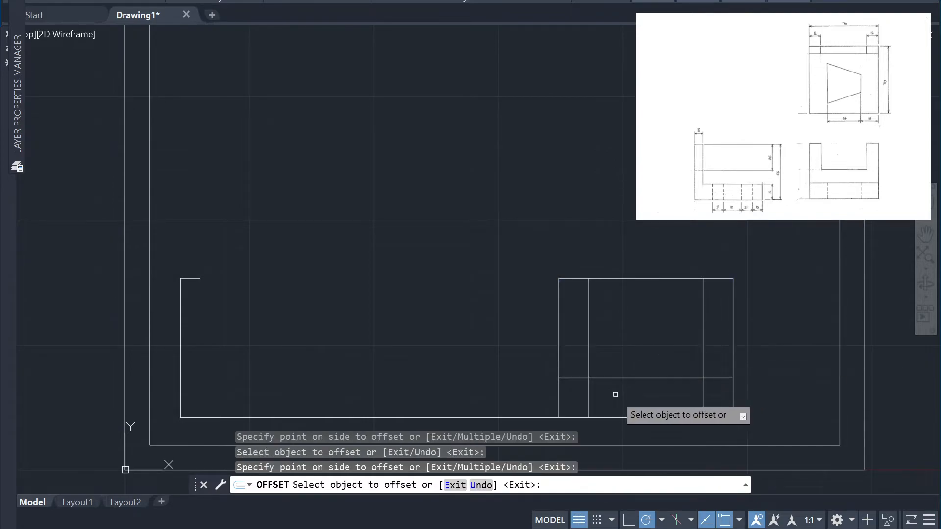
pyautogui.click(608, 360)
pyautogui.click(589, 397)
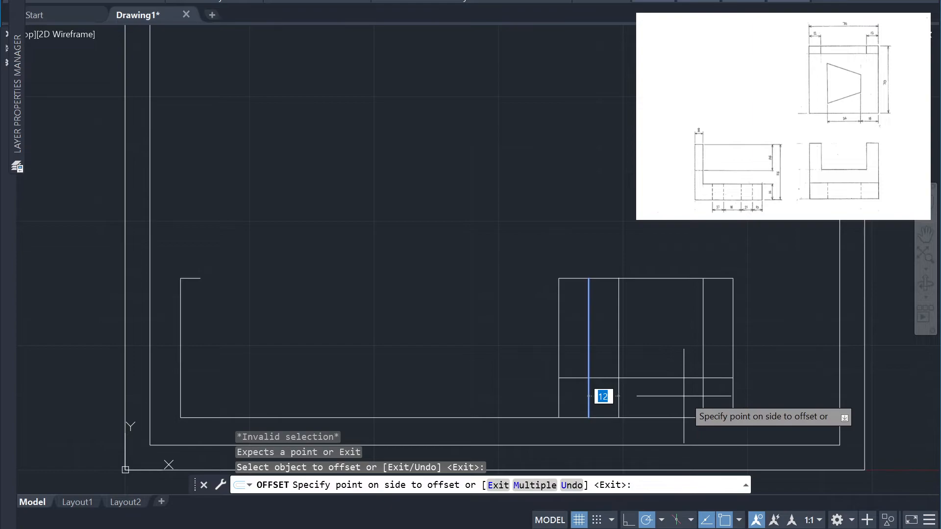
pyautogui.press('Escape')
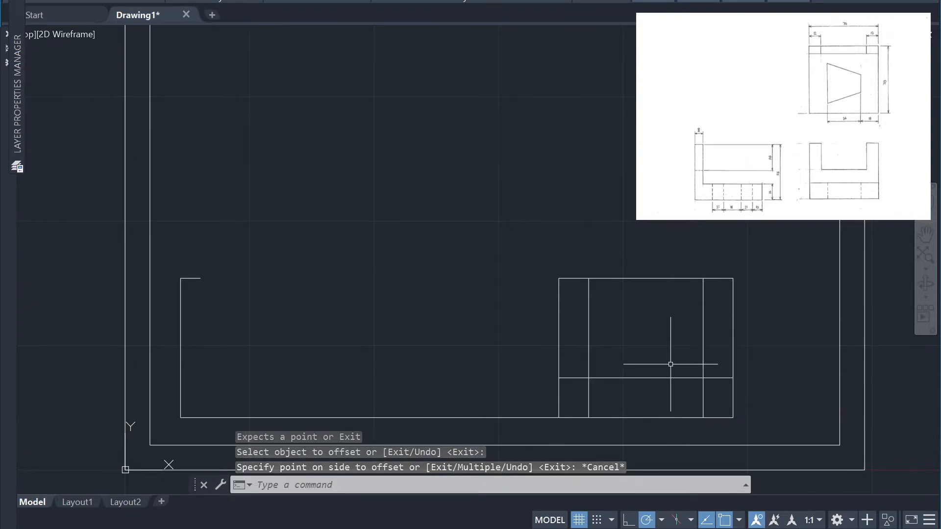
# Offset the rectangle's top edge downward by 26 units
pyautogui.write('o')
pyautogui.press('Return')
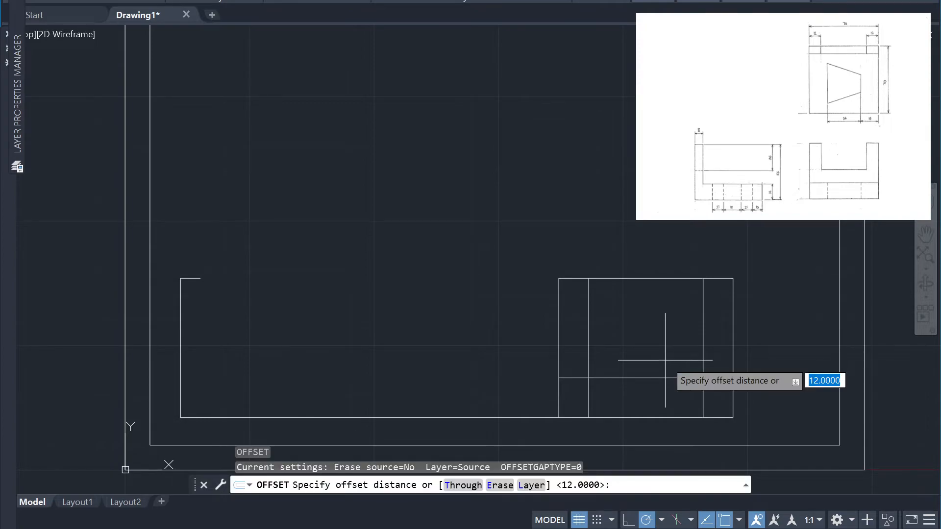
pyautogui.write('26')
pyautogui.press('Return')
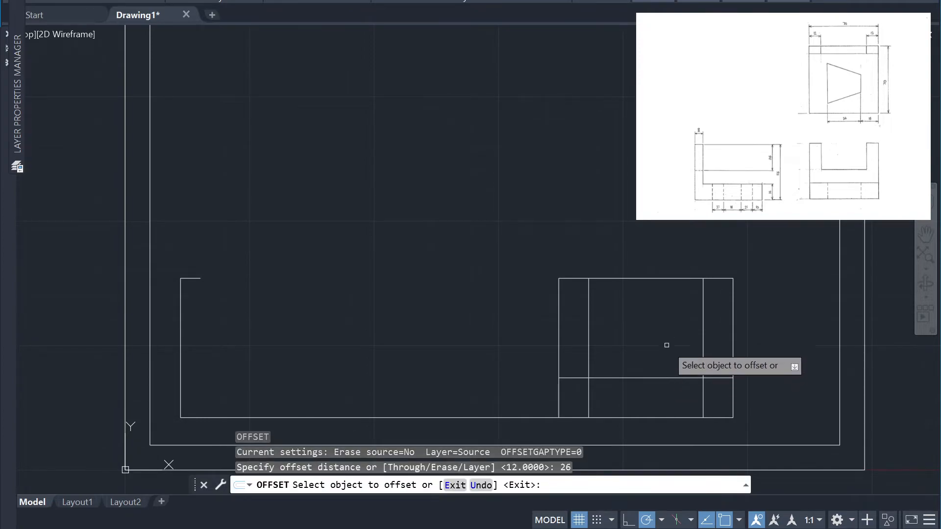
pyautogui.click(658, 278)
pyautogui.click(671, 328)
pyautogui.press('Escape')
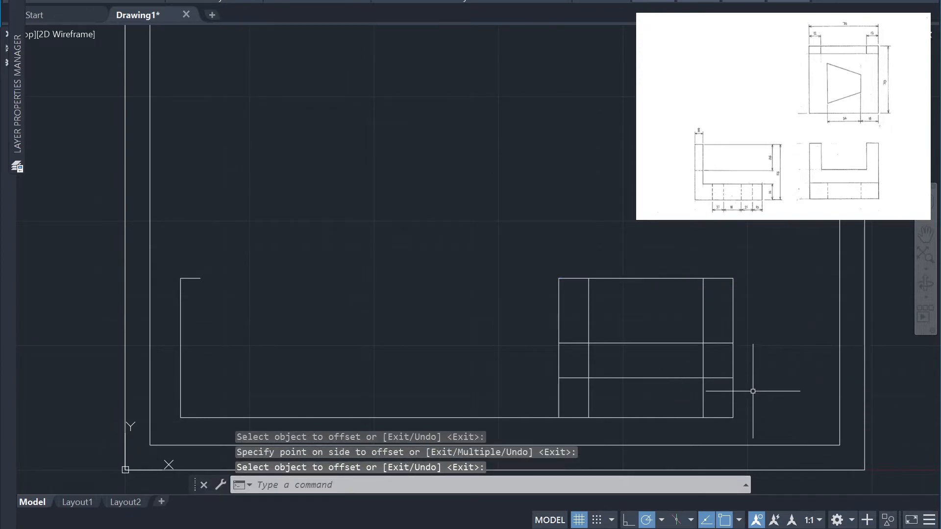
# Trim the offset lines to the outline of the slot and erase the two leftover vertical segments below the lower horizontal line
pyautogui.write('tr')
pyautogui.press('Return')
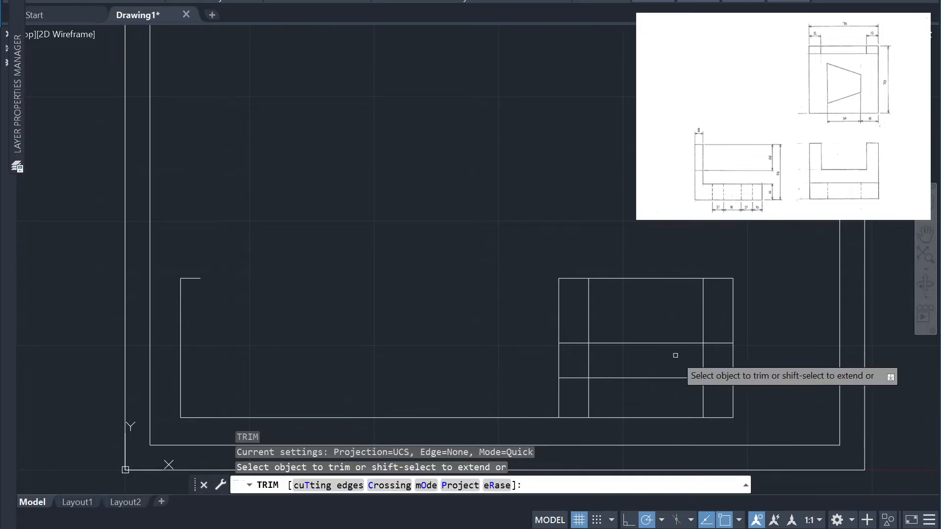
pyautogui.click(570, 343)
pyautogui.click(589, 358)
pyautogui.click(704, 354)
pyautogui.click(723, 343)
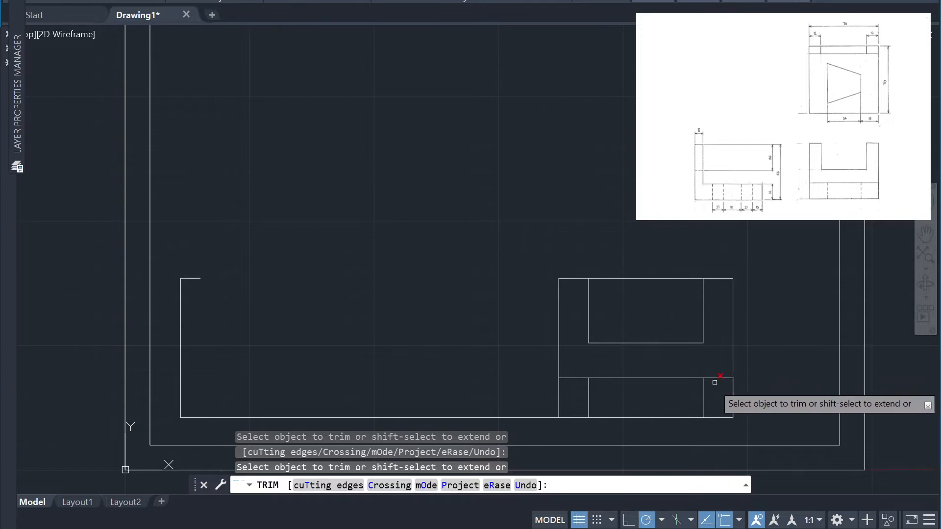
pyautogui.press('Escape')
pyautogui.click(587, 405)
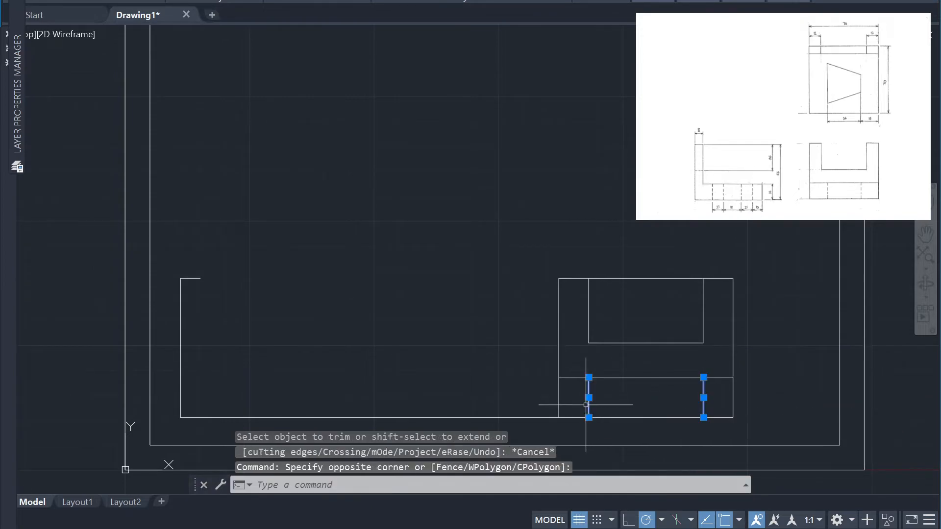
pyautogui.press('Delete')
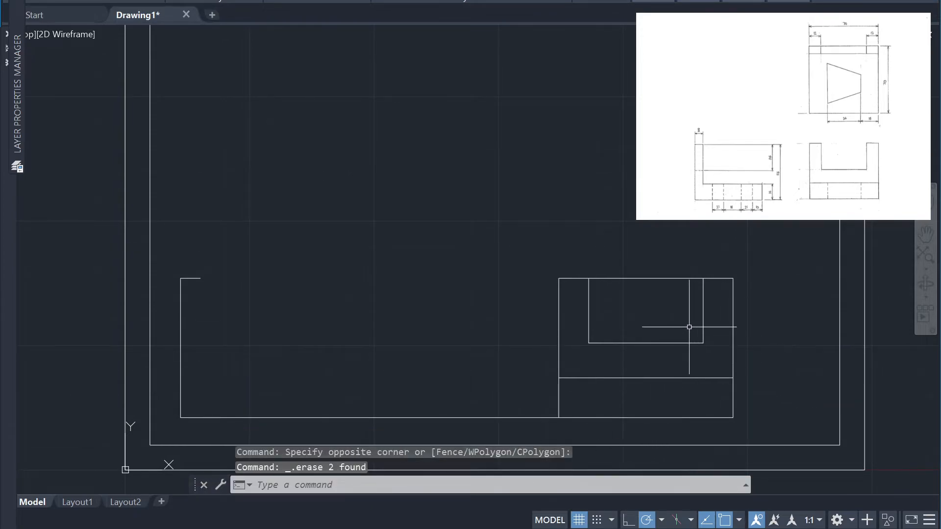
# Trim the top edge between the slot's two vertical sides to open the U shape
pyautogui.click(657, 296)
pyautogui.click(640, 257)
pyautogui.press('Escape')
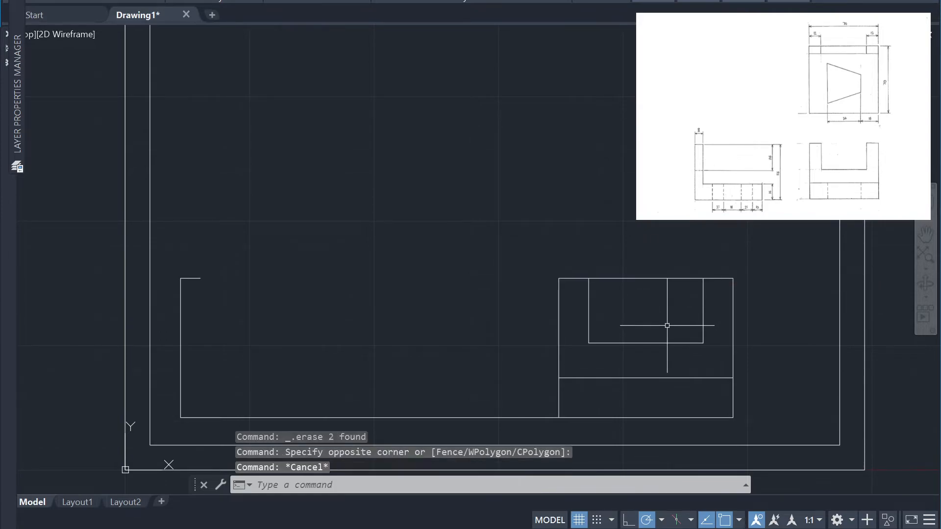
pyautogui.write('tr')
pyautogui.press('Return')
pyautogui.click(650, 278)
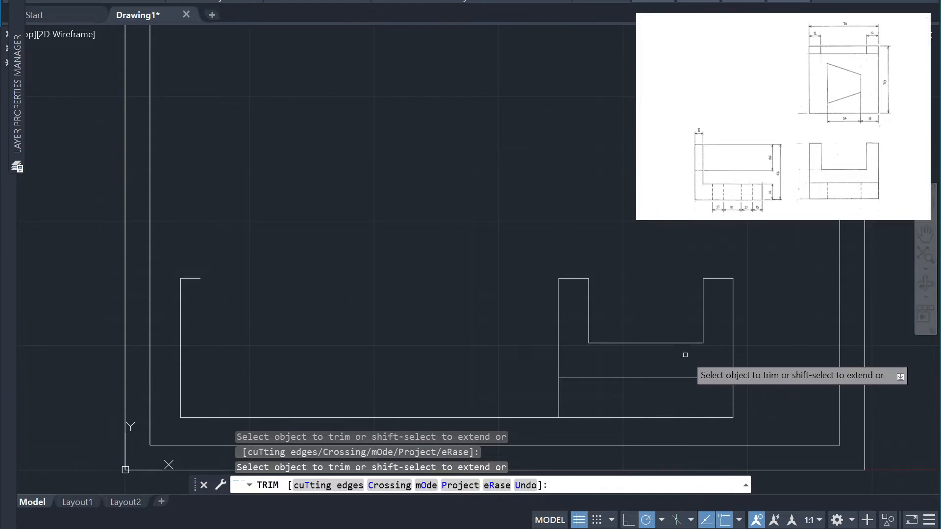
pyautogui.click(598, 378)
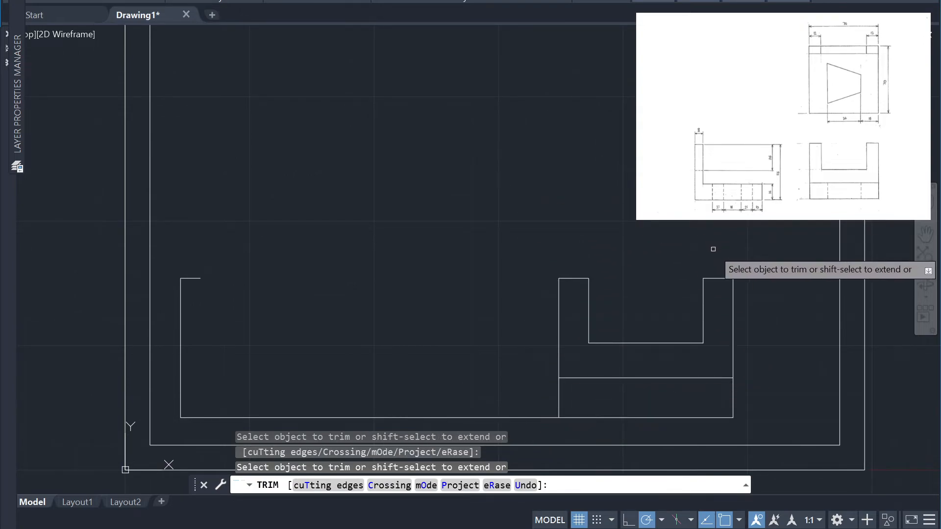
pyautogui.write('l')
pyautogui.press('Return')
pyautogui.press('Escape')
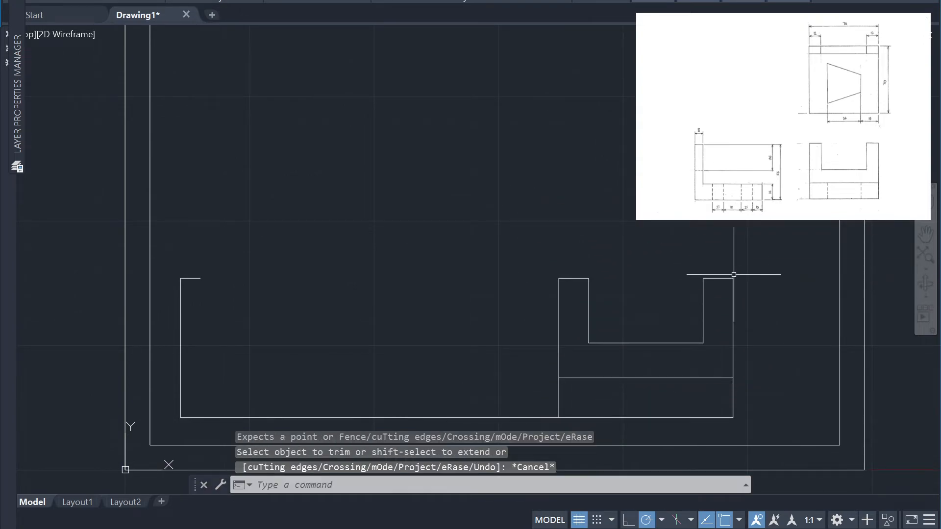
# Draw a 70 by 70 unit square 30 units above the U-shaped view, aligned with its sides, and erase the vertical connecting line
pyautogui.write('l')
pyautogui.press('Return')
pyautogui.click(733, 278)
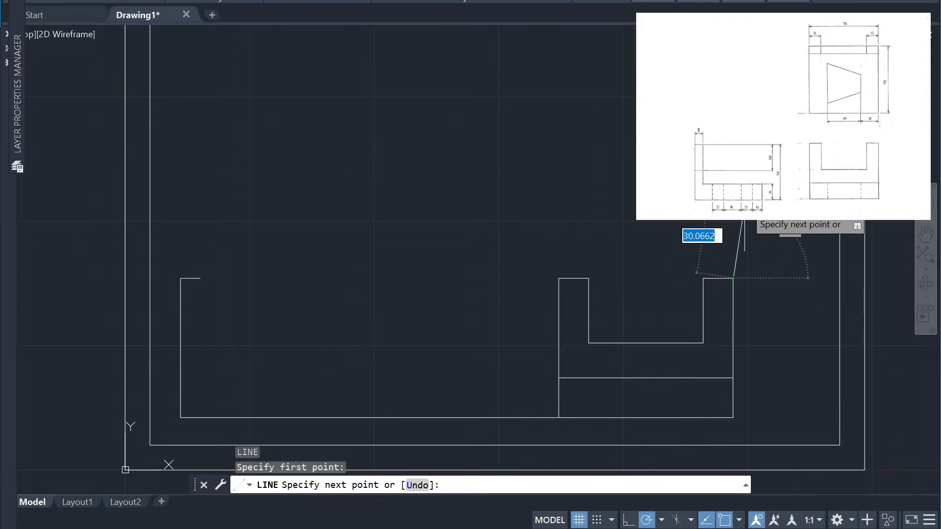
pyautogui.write('30')
pyautogui.press('Return')
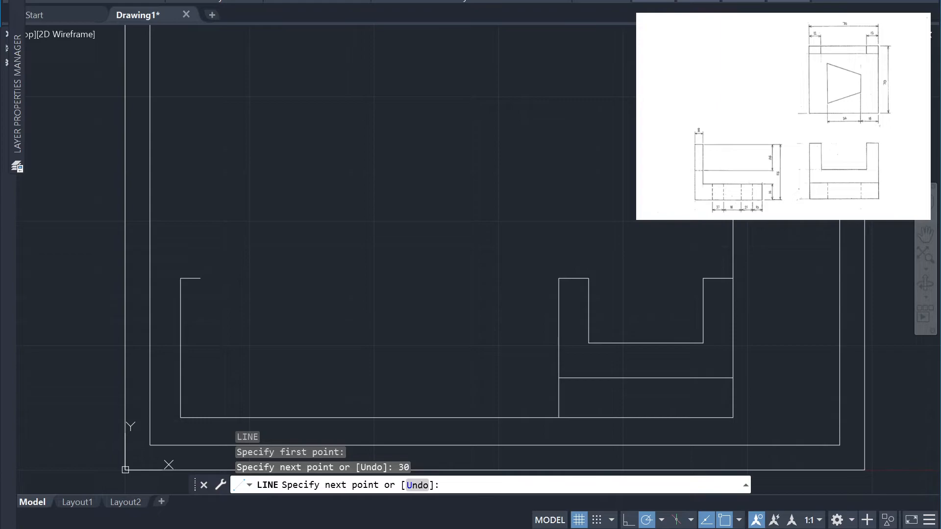
pyautogui.write('70')
pyautogui.press('Return')
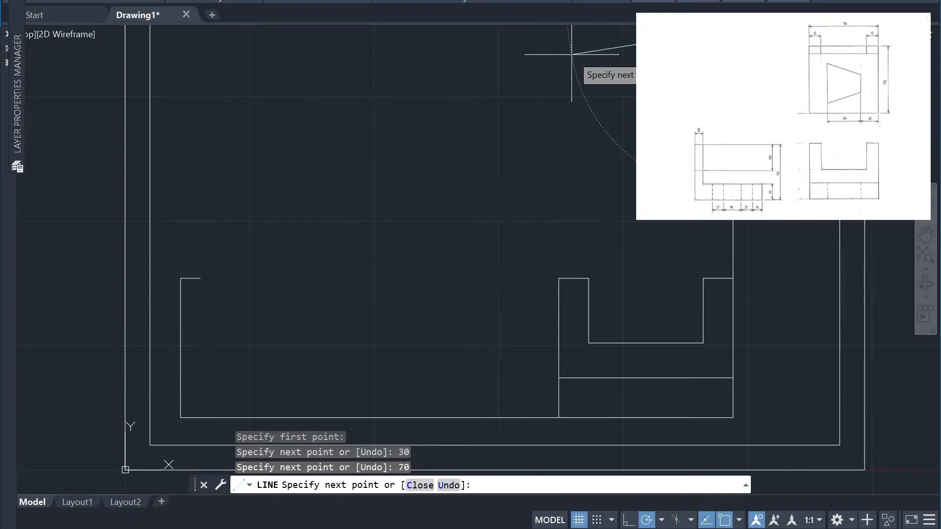
pyautogui.write('70')
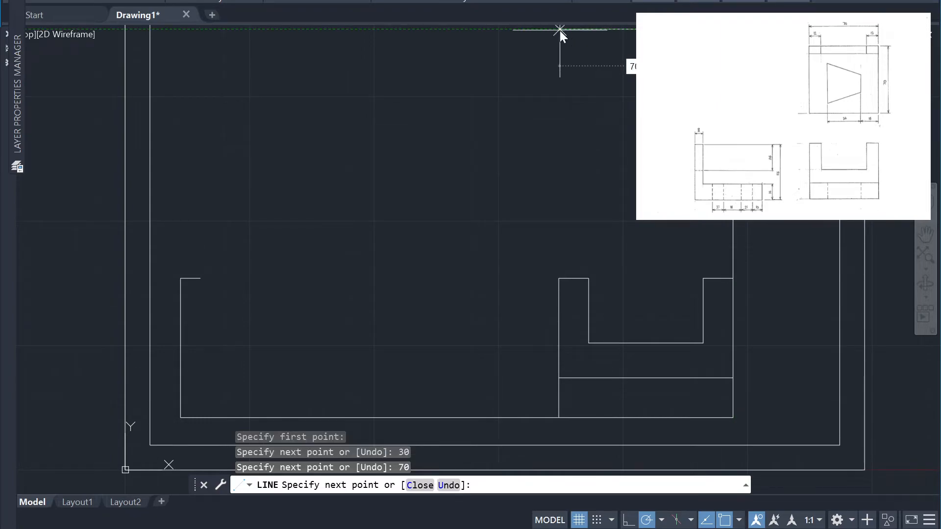
pyautogui.press('Return')
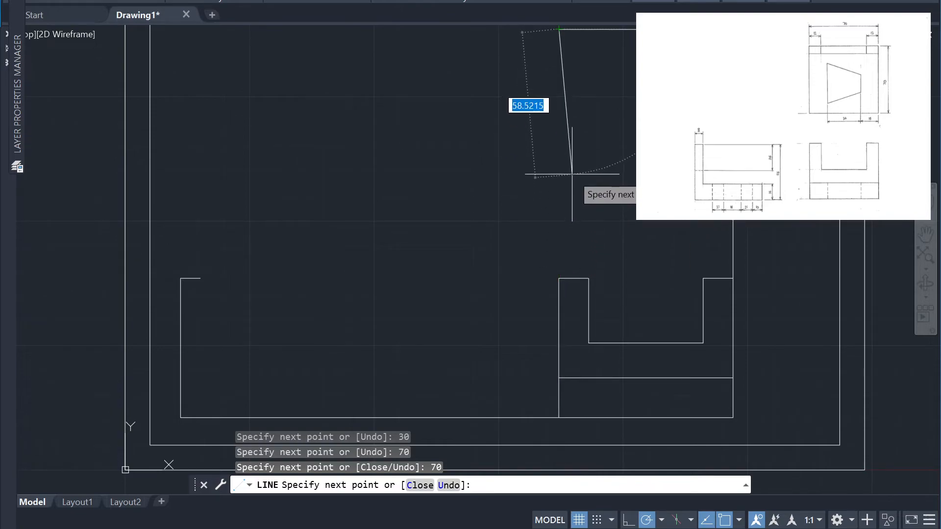
pyautogui.write('70')
pyautogui.press('Return')
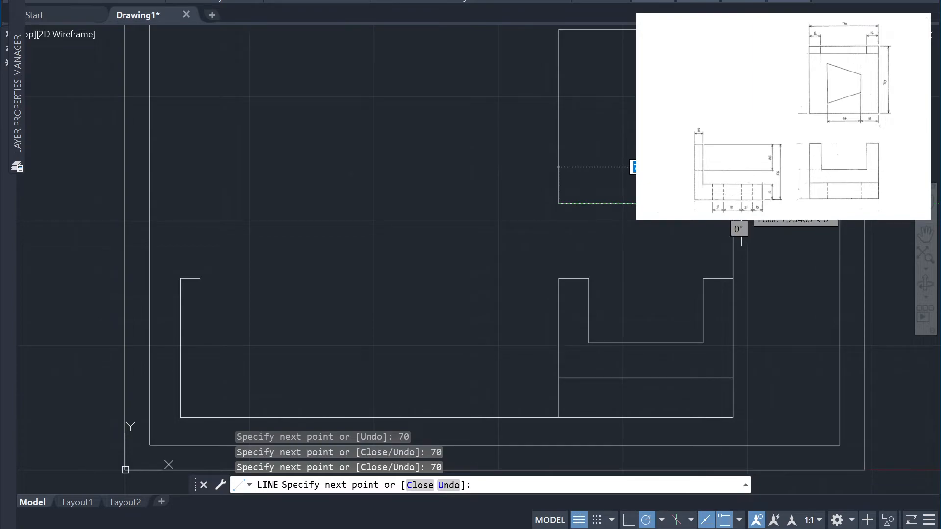
pyautogui.click(734, 204)
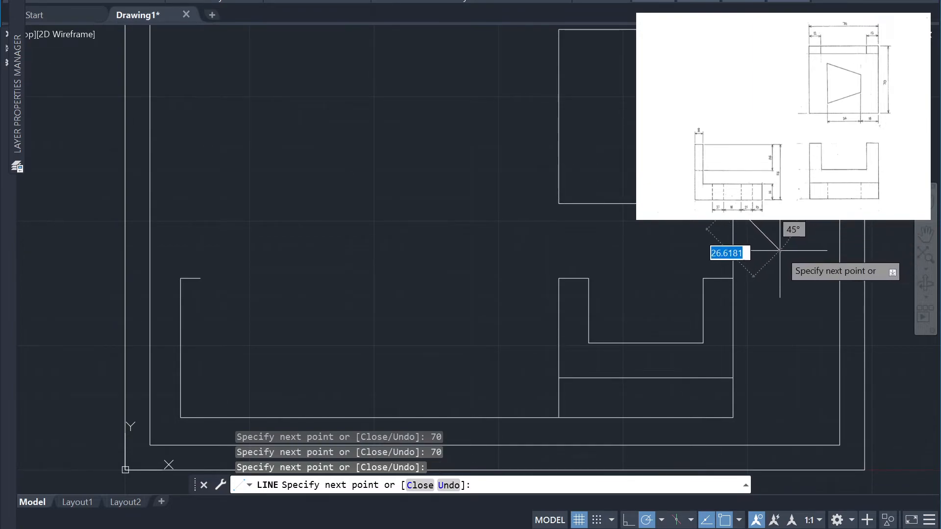
pyautogui.press('Escape')
pyautogui.moveTo(748, 248); pyautogui.dragTo(722, 225)
pyautogui.press('Delete')
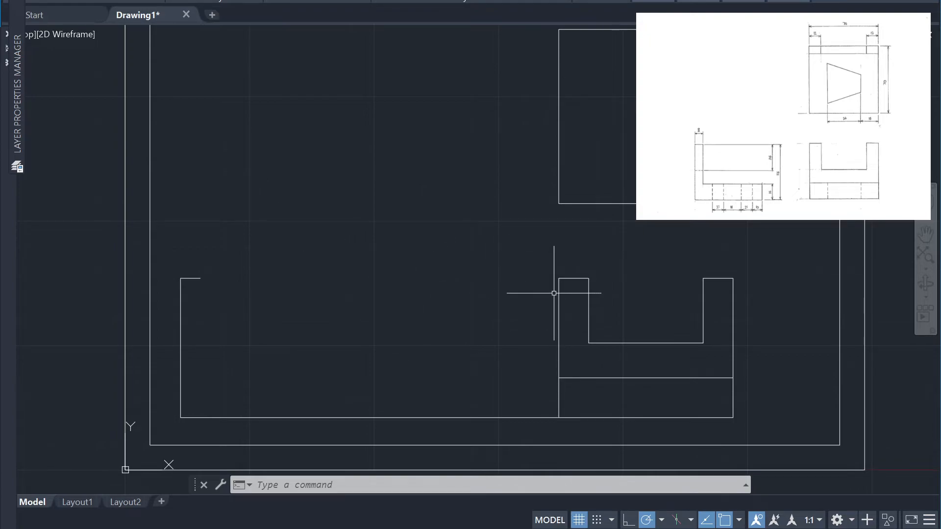
# Try to draw a 200-unit projection line at 45° from the upper-left corner of the U-shaped view
pyautogui.press('l')
pyautogui.press('Return')
pyautogui.click(559, 278)
pyautogui.scroll(-2, 284, 35)
pyautogui.scroll(-2, 285, 35)
pyautogui.moveTo(285, 43); pyautogui.dragTo(296, 139, button='middle')
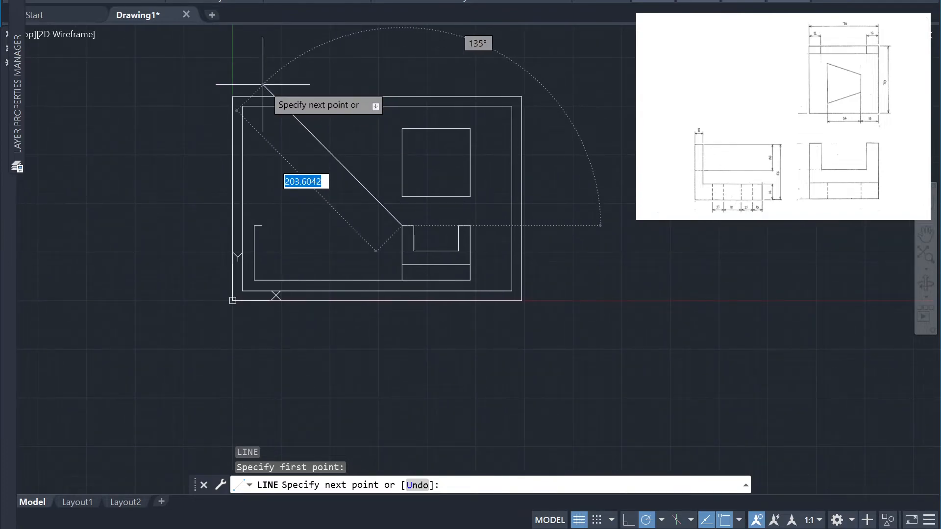
pyautogui.write('200')
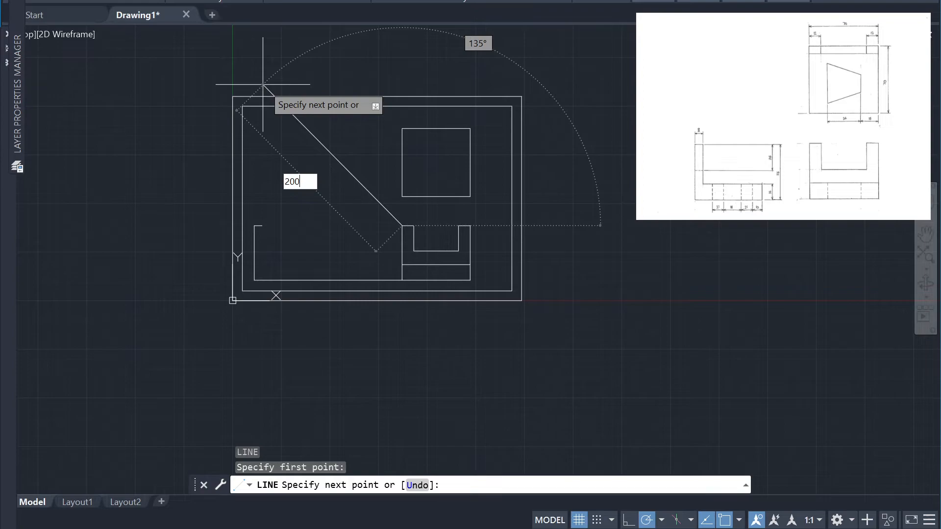
pyautogui.press('Tab')
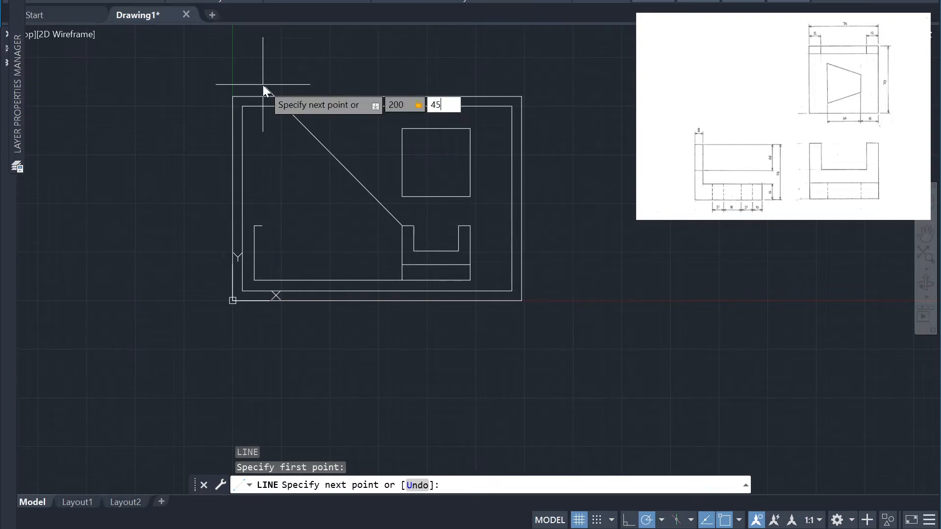
pyautogui.press('Return')
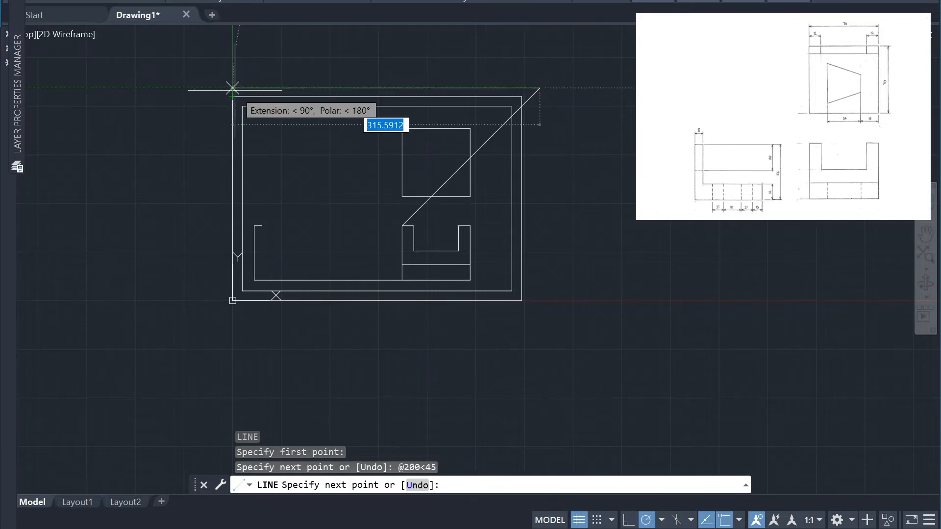
pyautogui.hotkey('ctrl', 'z')
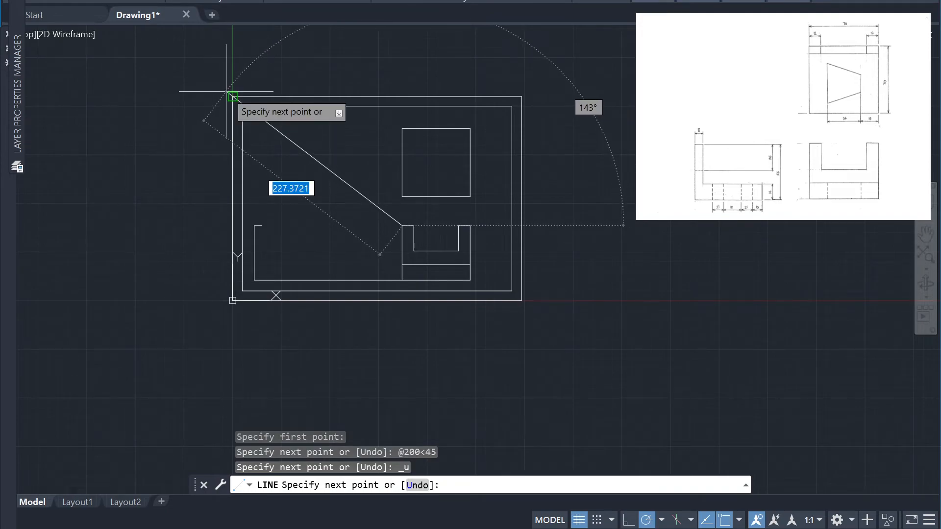
# Try to draw a 220-unit projection line at 135° from the upper-left corner of the U-shaped view
pyautogui.write('22')
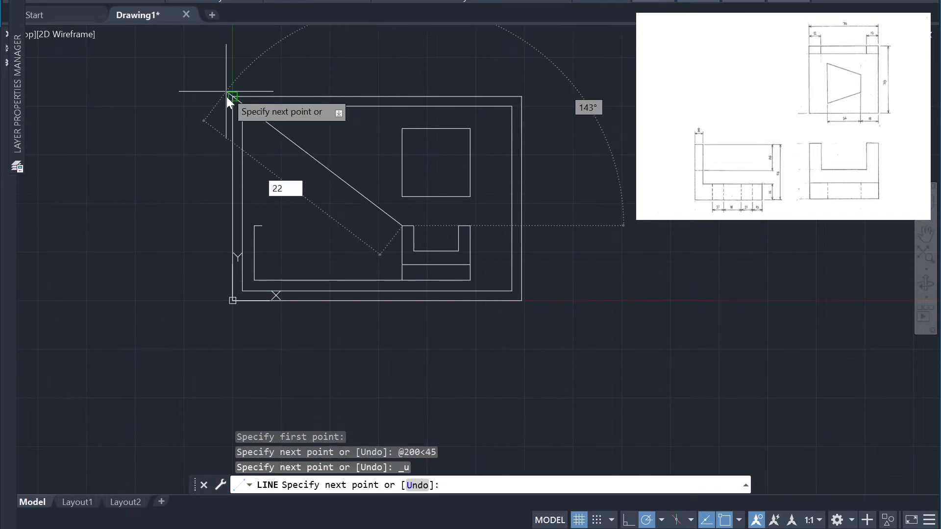
pyautogui.write('0')
pyautogui.press('Tab')
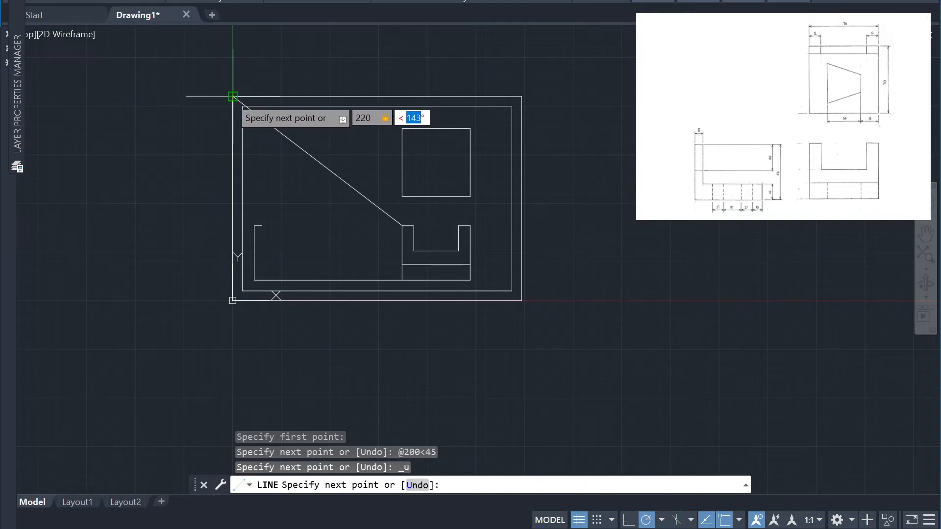
pyautogui.click(233, 97)
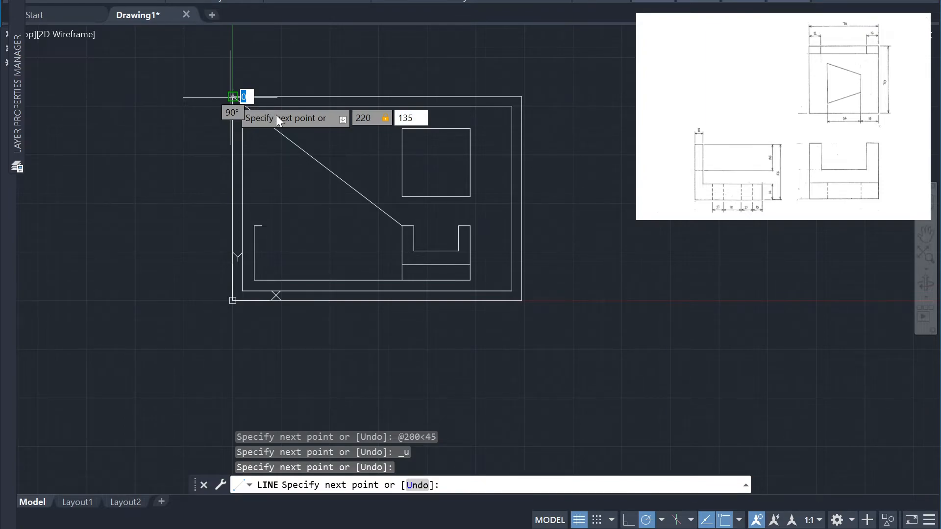
pyautogui.press('Escape')
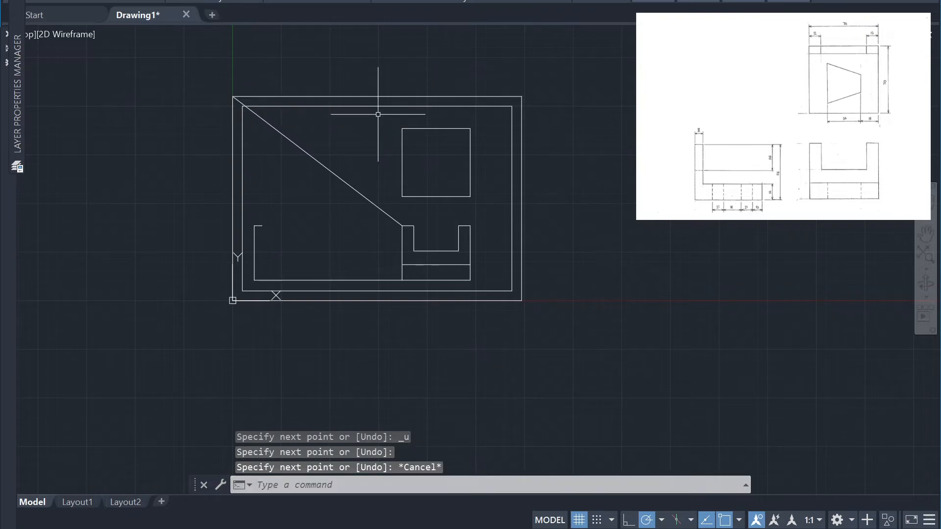
pyautogui.hotkey('ctrl', 'z')
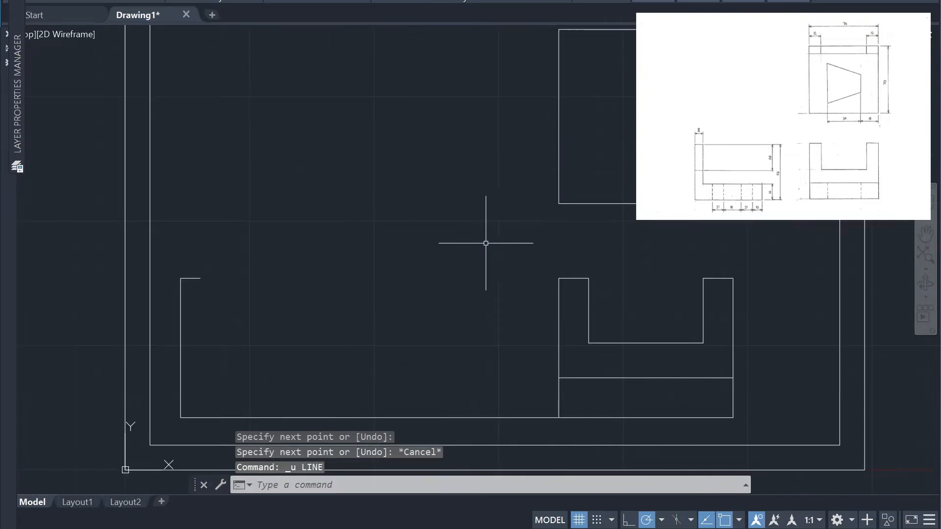
# Draw a 200-unit projection line at 135° from the upper-left corner of the U-shaped view
pyautogui.scroll(-2, 538, 262)
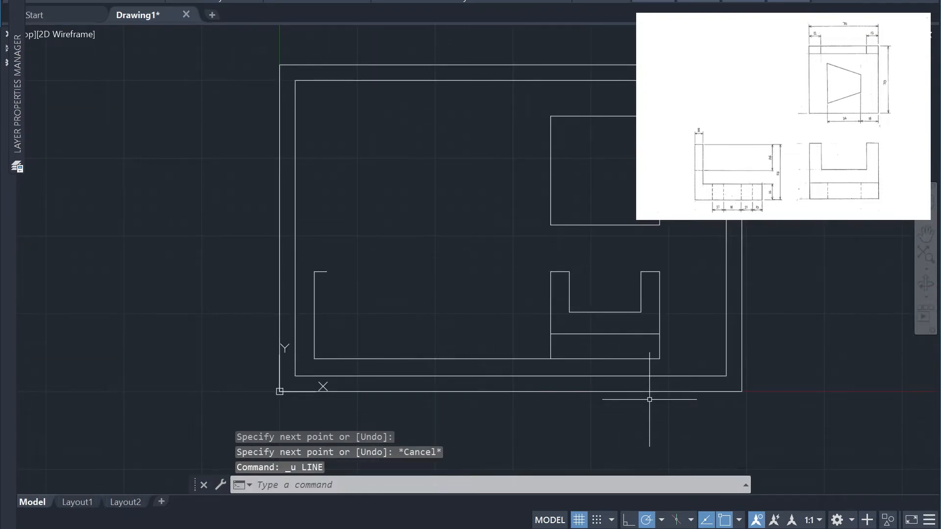
pyautogui.write('l')
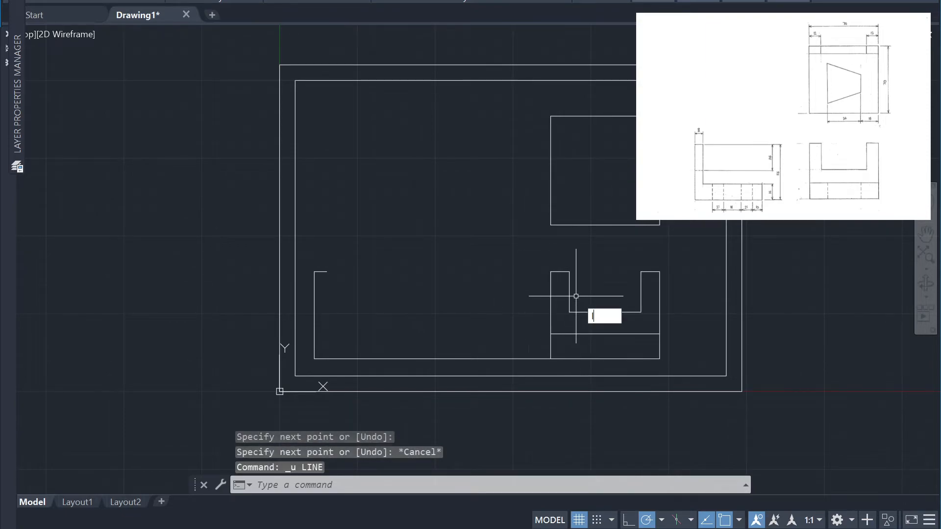
pyautogui.press('Return')
pyautogui.click(545, 280)
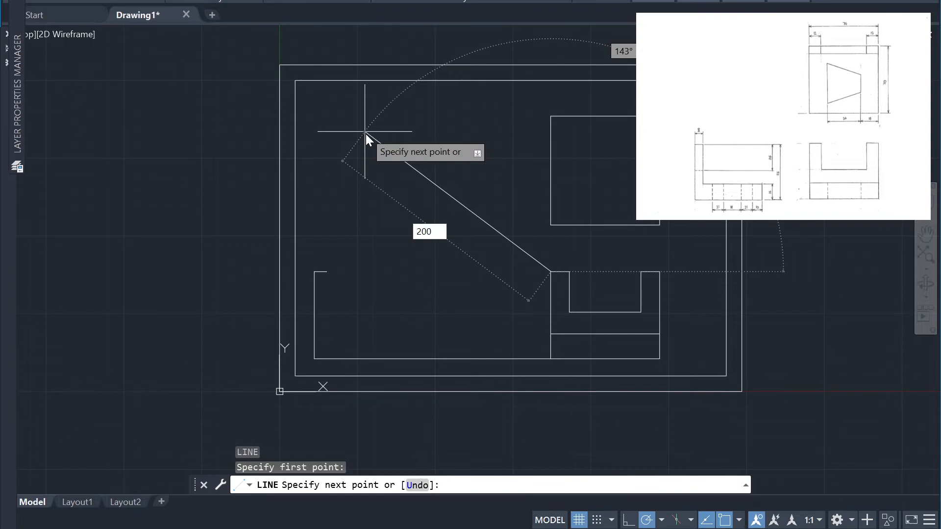
pyautogui.press('Tab')
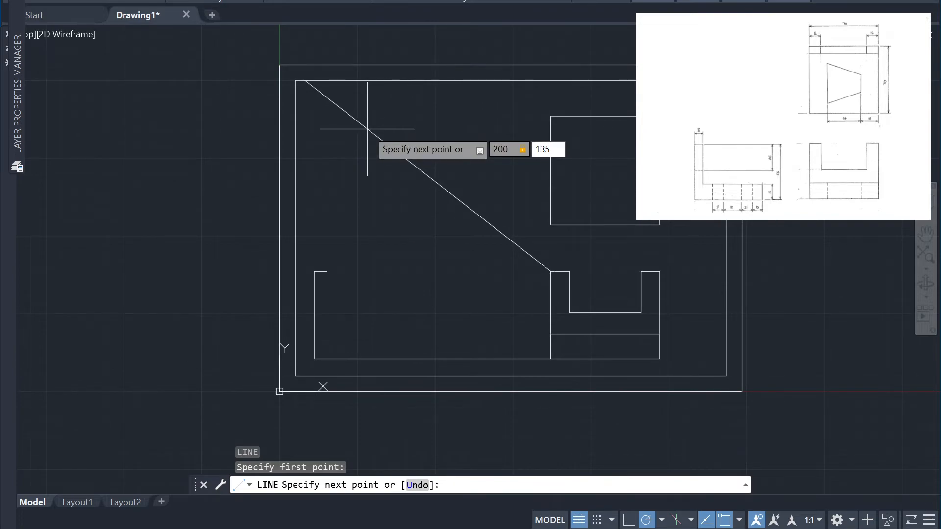
pyautogui.press('Return')
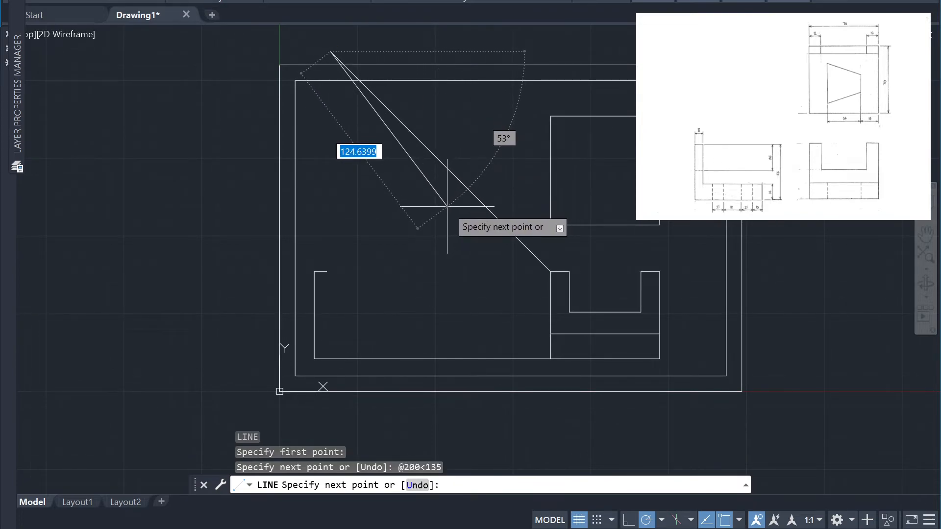
pyautogui.press('Escape')
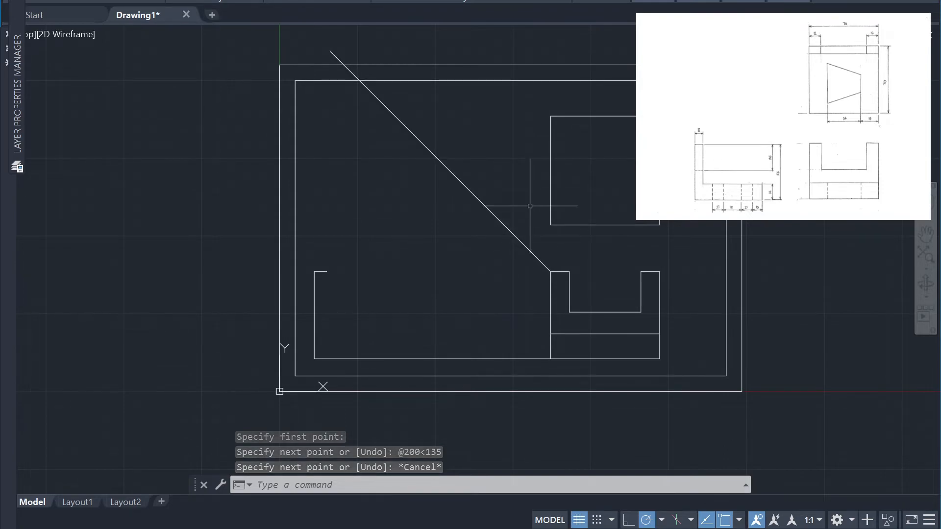
# Project the square's upper-left corner horizontally to the diagonal line and vertically down to the views' baseline
pyautogui.press('Return')
pyautogui.click(551, 116)
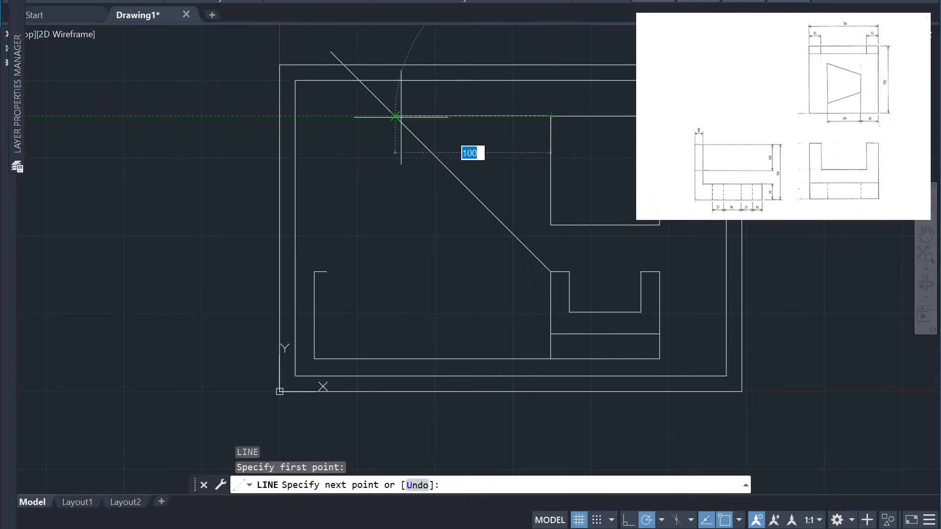
pyautogui.click(396, 116)
pyautogui.click(395, 359)
pyautogui.write('1')
pyautogui.press('Escape')
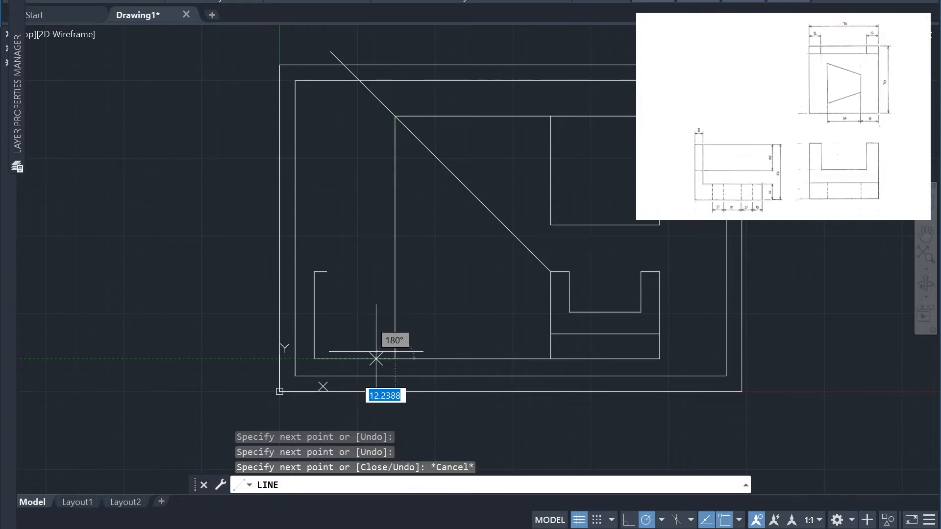
pyautogui.press('Escape')
# Move the side view's vertical edge and its short top line onto the vertical projection line
pyautogui.click(374, 319)
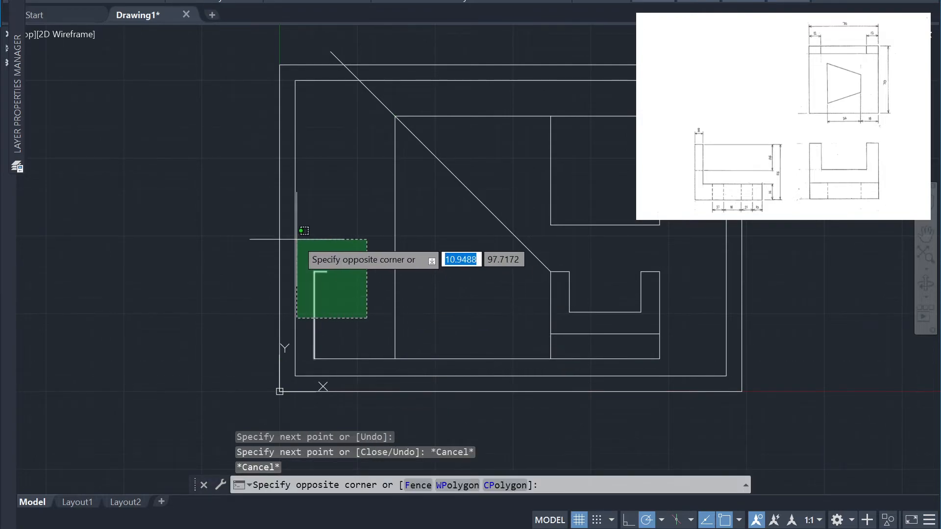
pyautogui.click(294, 237)
pyautogui.write('M')
pyautogui.press('Return')
pyautogui.click(315, 270)
pyautogui.press('Escape')
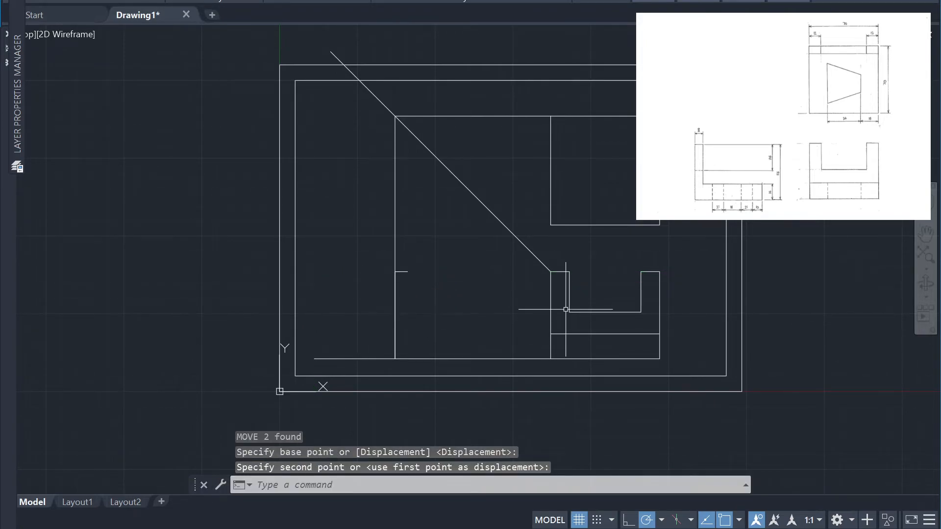
# Erase the vertical and horizontal projection lines and the long shared baseline below the views
pyautogui.click(395, 234)
pyautogui.click(375, 216)
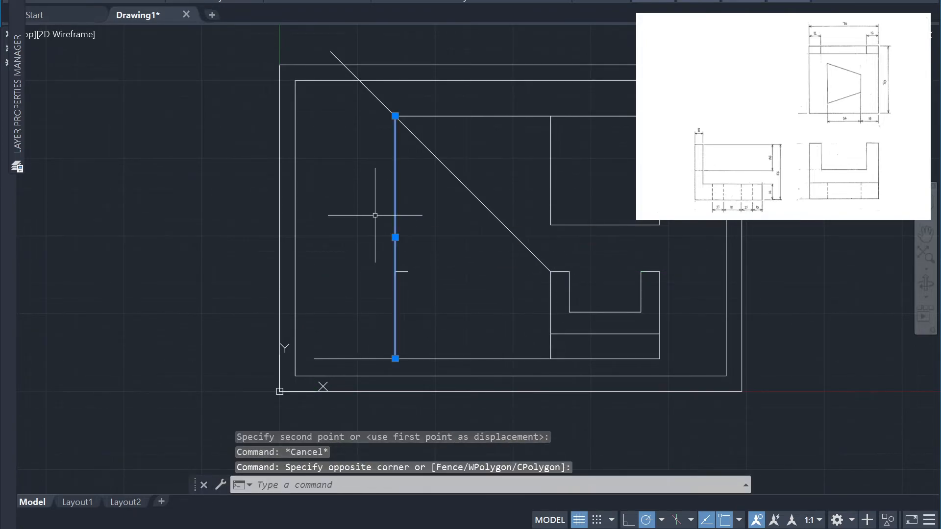
pyautogui.press('Delete')
pyautogui.click(492, 170)
pyautogui.click(454, 104)
pyautogui.press('Delete')
pyautogui.click(378, 366)
pyautogui.click(363, 315)
pyautogui.press('Delete')
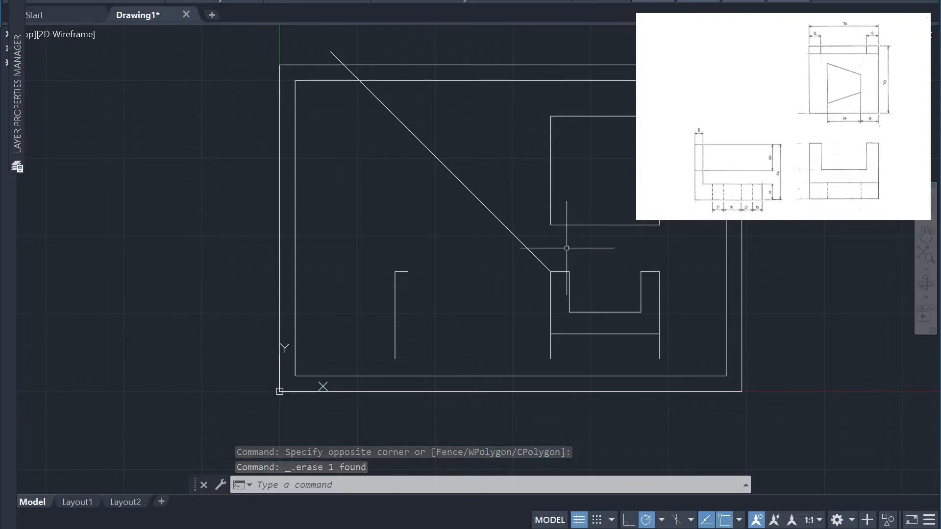
# Project the square's lower-left corner horizontally to the diagonal and vertically down past the base of the side view
pyautogui.press('l')
pyautogui.press('Return')
pyautogui.click(551, 225)
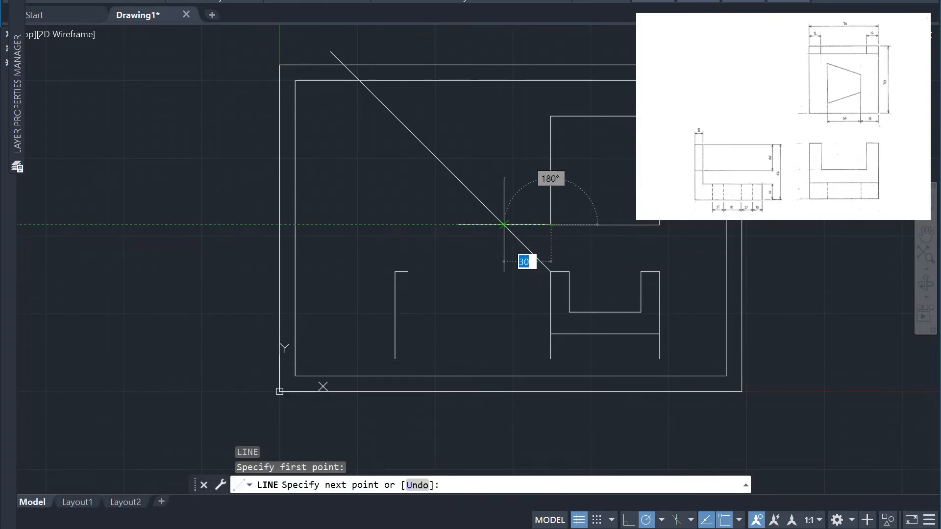
pyautogui.click(504, 225)
pyautogui.click(504, 361)
pyautogui.press('Return')
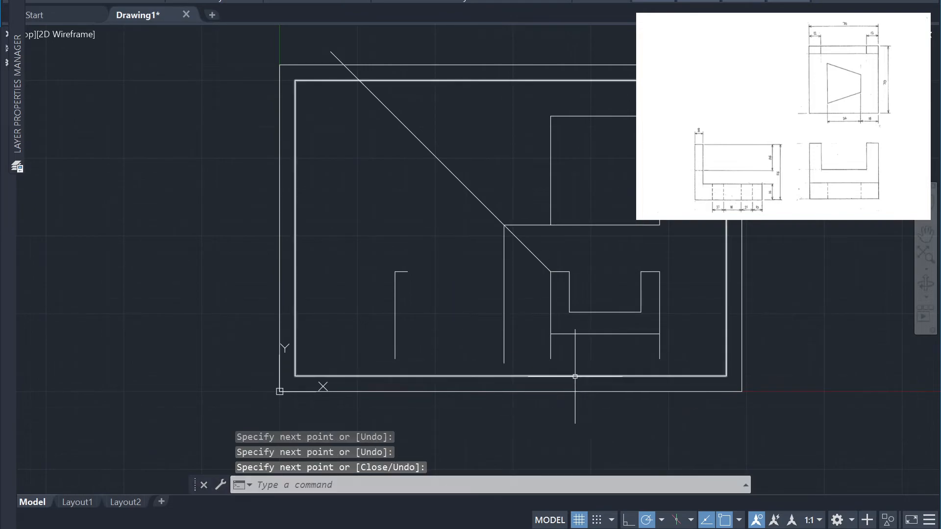
# Draw the side view's bottom edge from its vertical edge to the projected line, and redraw the U-shaped view's bottom edge
pyautogui.press('Return')
pyautogui.click(395, 358)
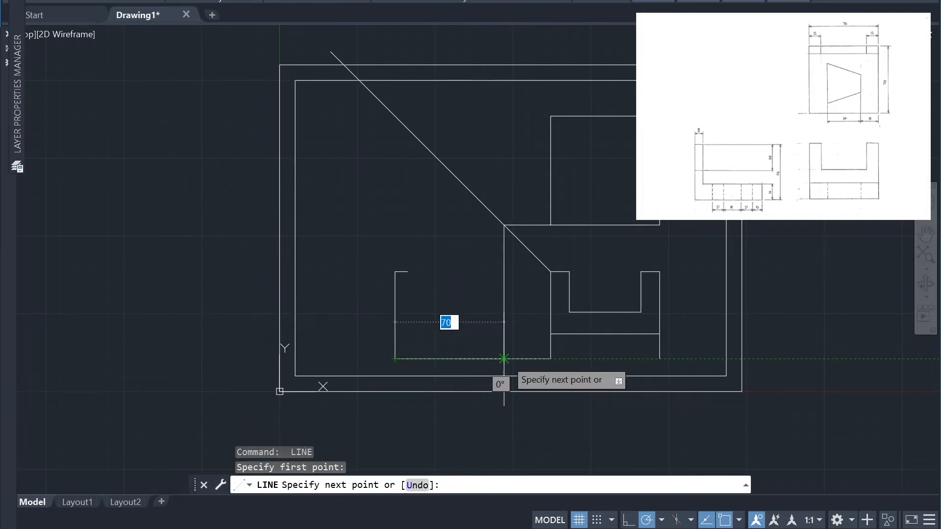
pyautogui.click(598, 358)
pyautogui.press('Return')
pyautogui.press('Return')
pyautogui.click(551, 359)
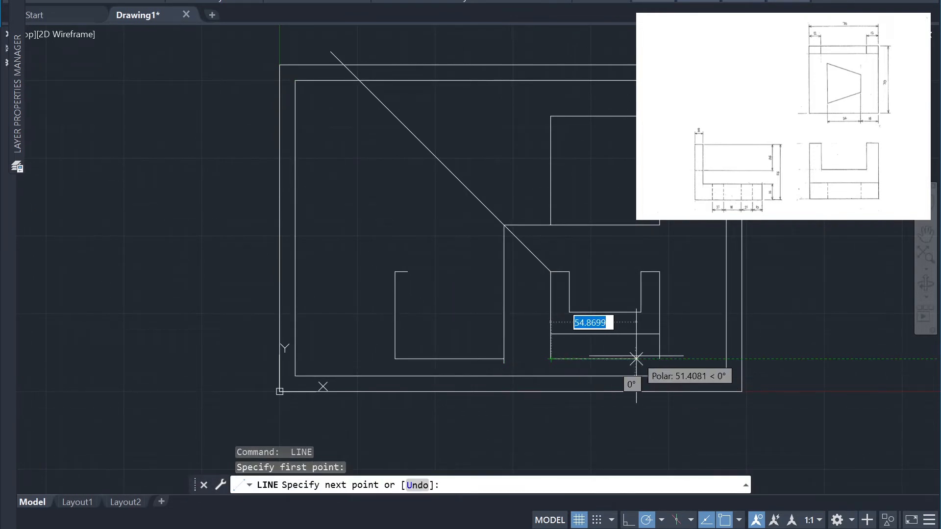
pyautogui.click(660, 359)
pyautogui.press('Return')
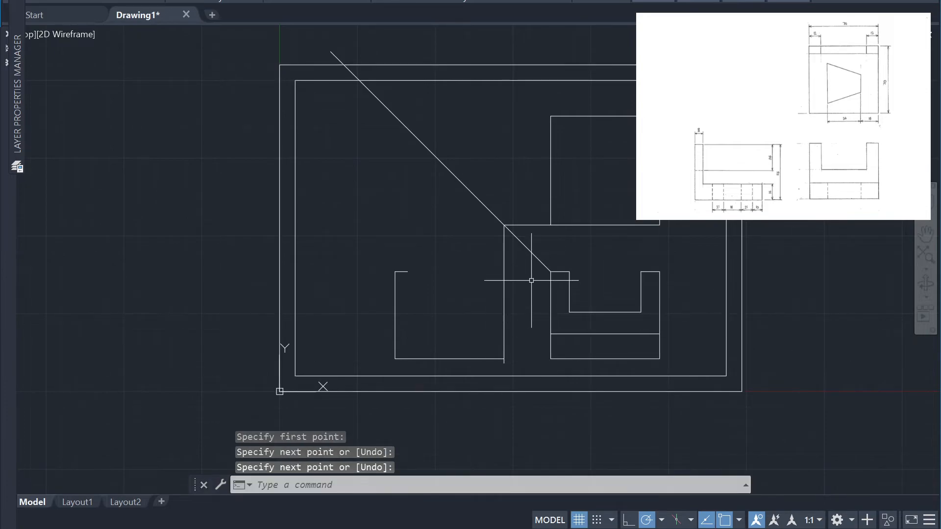
# Draw a vertical line about 49 mm long down from the free end of the side view's short top line
pyautogui.press('Return')
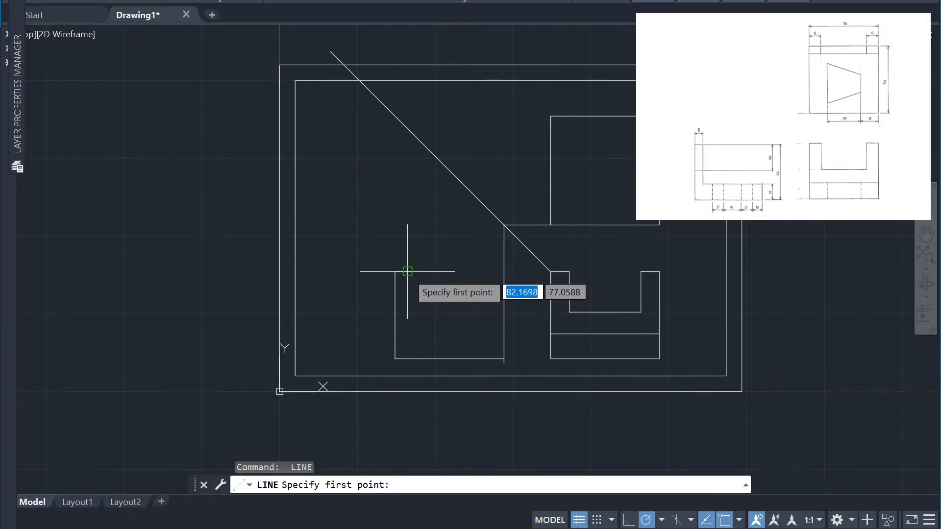
pyautogui.click(407, 271)
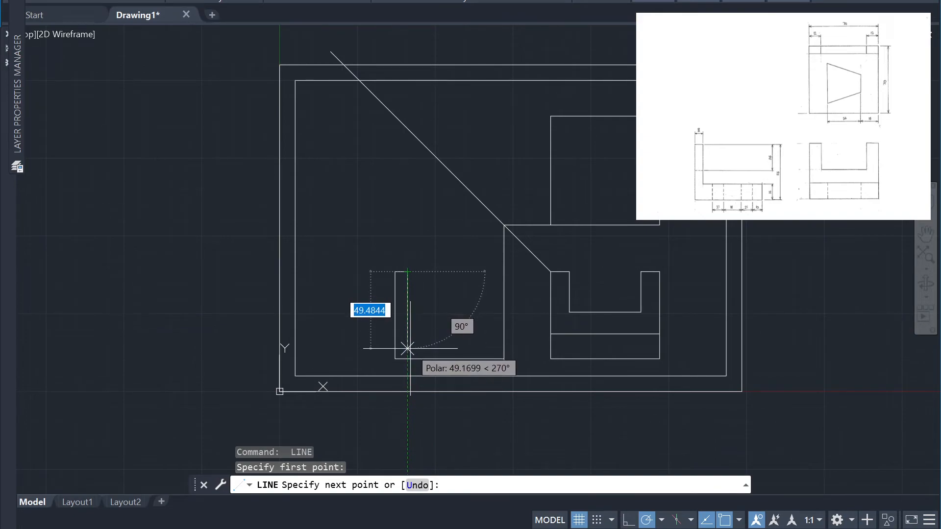
pyautogui.click(408, 349)
pyautogui.press('Return')
pyautogui.press('Return')
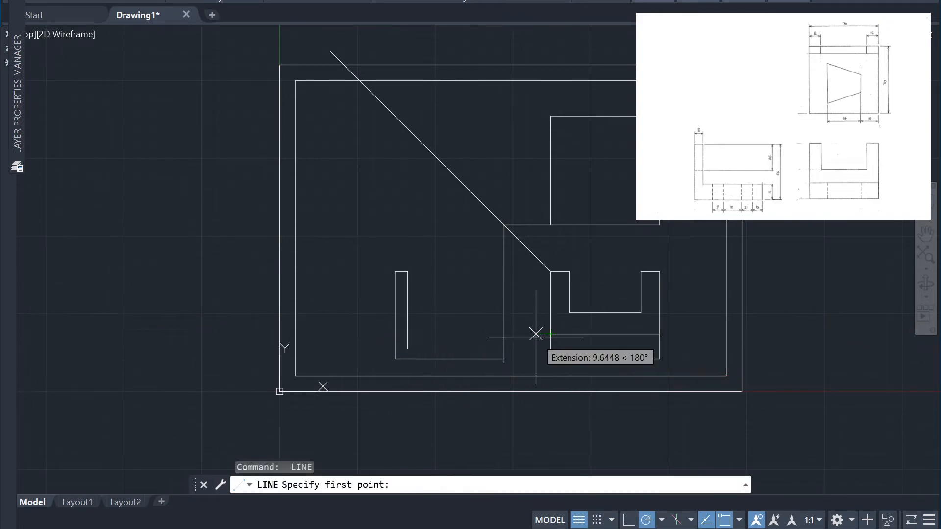
# Project the U-shaped view's lower inner horizontal line, from its end on the outer edge, across to the side view's inner vertical line
pyautogui.click(551, 334)
pyautogui.click(408, 334)
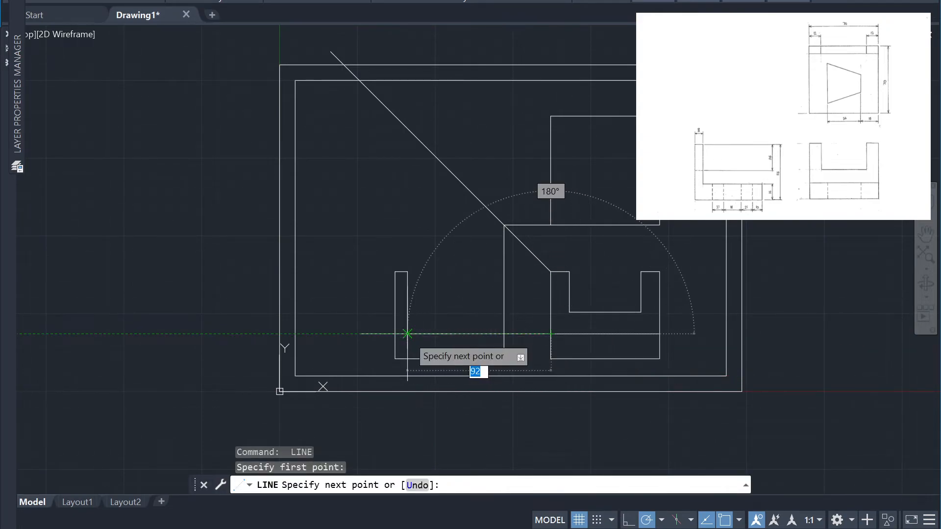
pyautogui.press('Return')
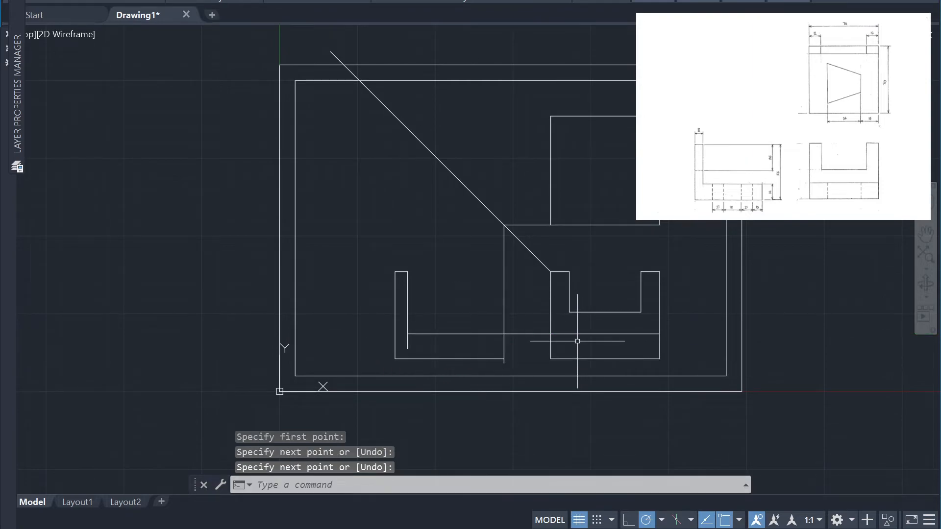
# Trim the side view to a closed L-shape and remove the excess projection lines between the views and beside the square
pyautogui.write('tr')
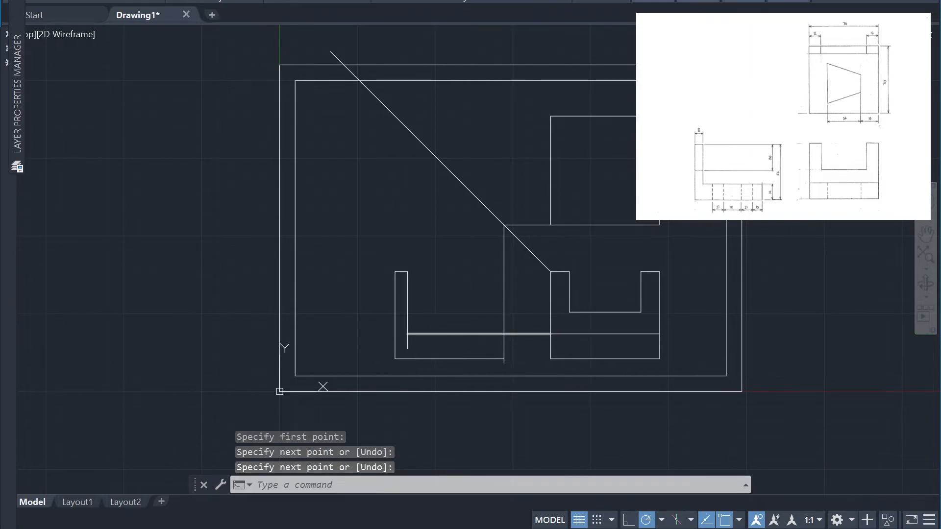
pyautogui.press('Return')
pyautogui.click(406, 347)
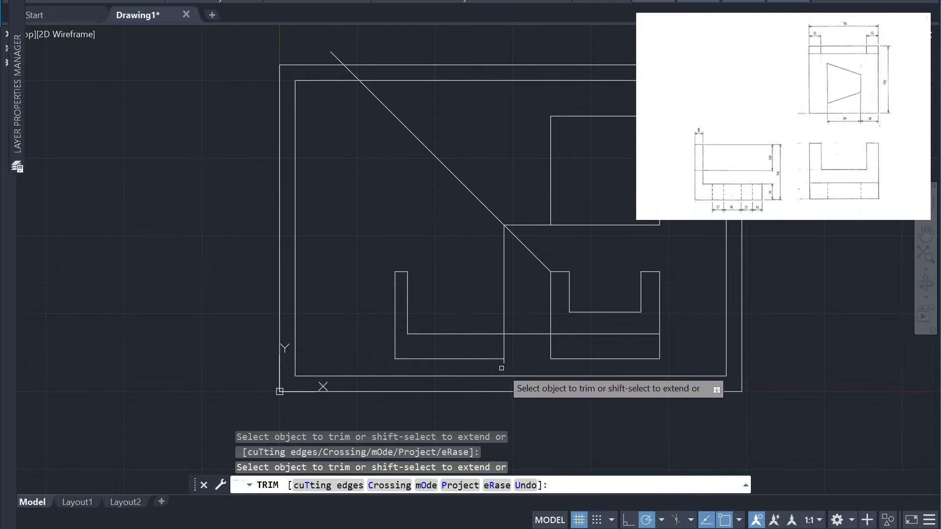
pyautogui.click(517, 334)
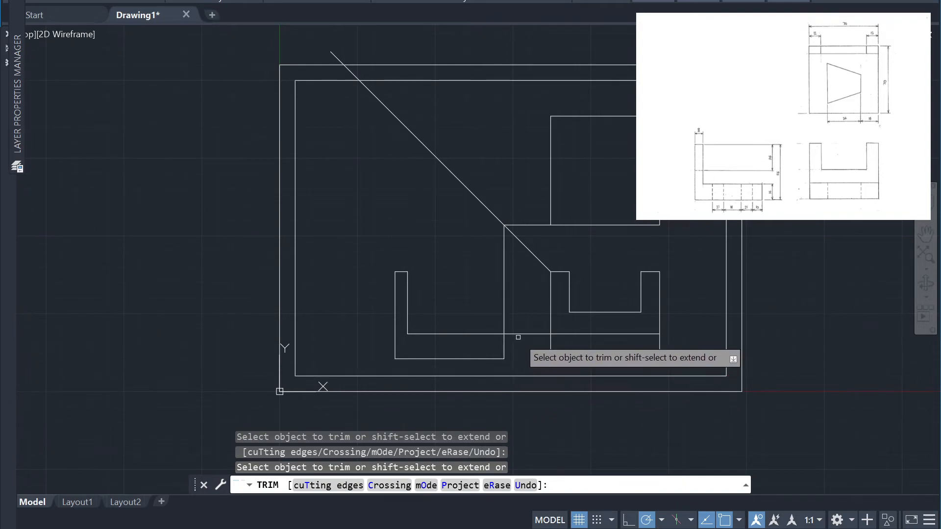
pyautogui.click(505, 309)
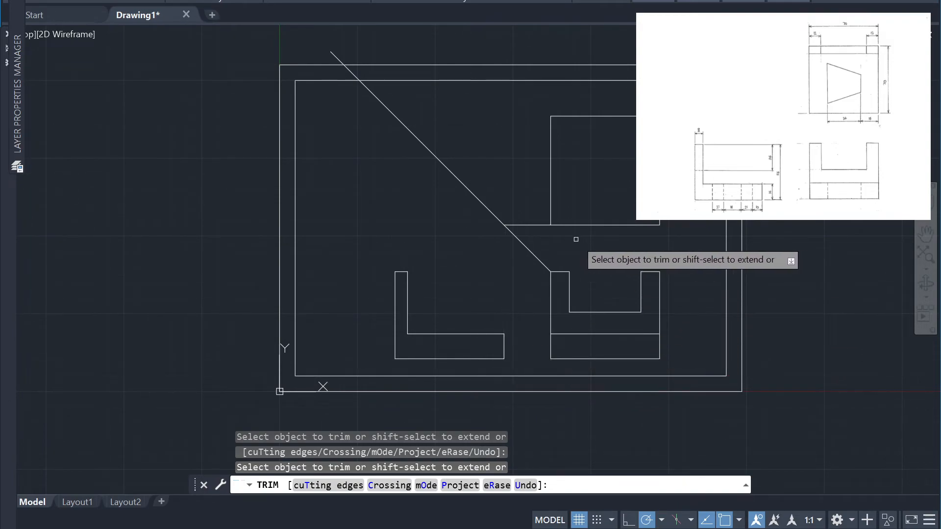
pyautogui.click(540, 224)
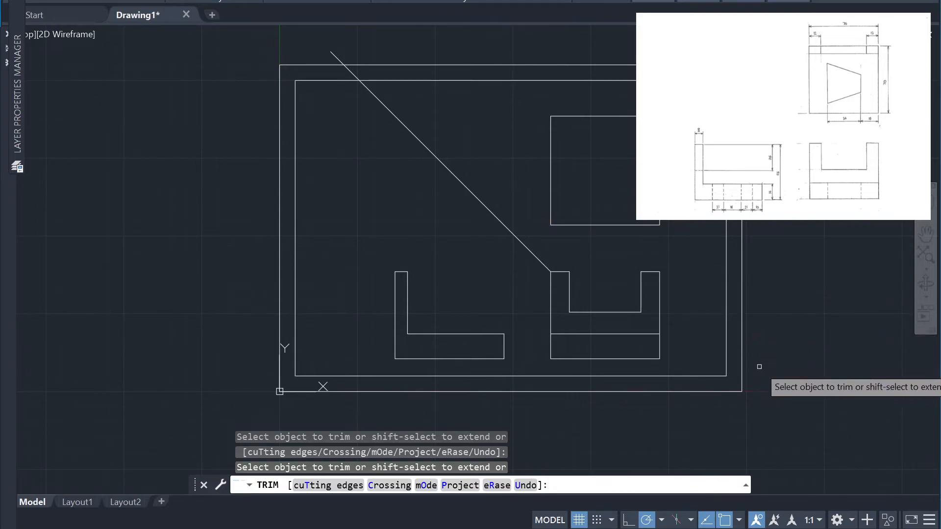
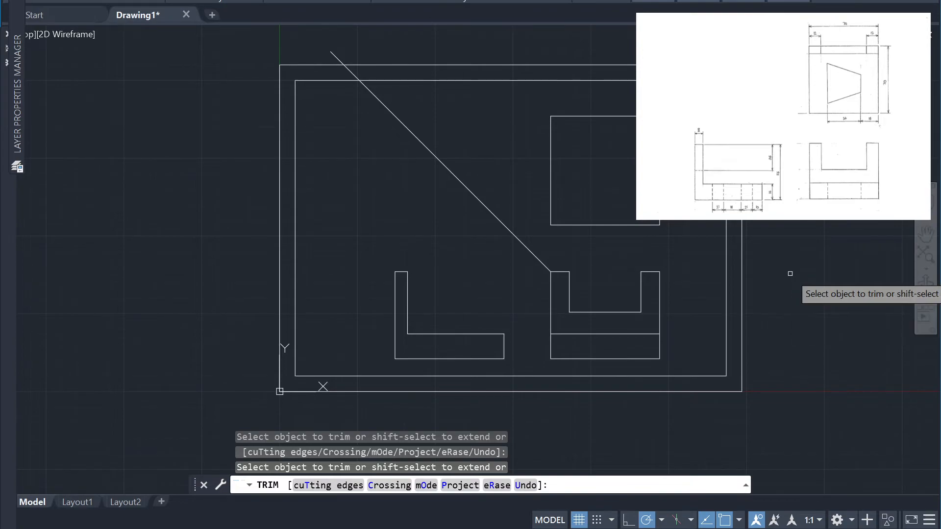
# Draw connected lines from the square's lower right corner: 18 mm in along its bottom edge, 30 mm up, and another 9 mm up
pyautogui.press('Escape')
pyautogui.write('l')
pyautogui.press('Return')
pyautogui.click(660, 272)
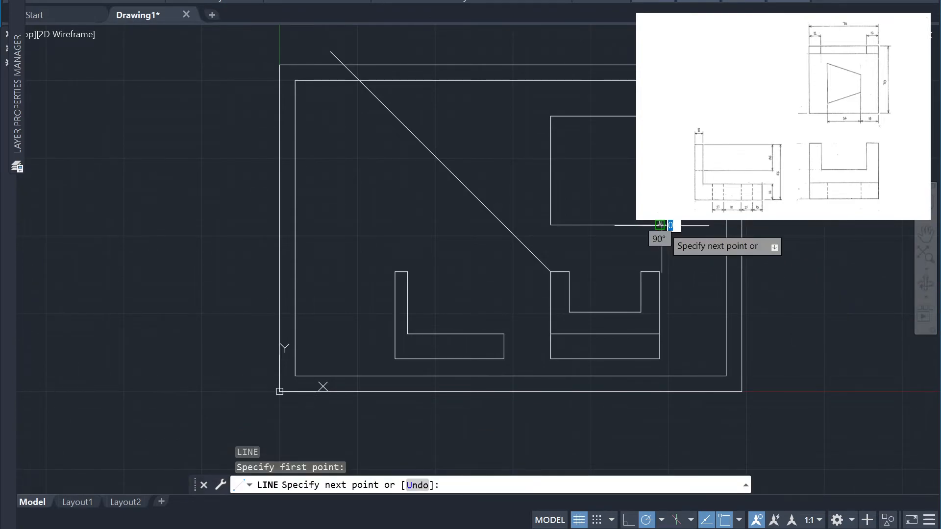
pyautogui.write('18')
pyautogui.press('Return')
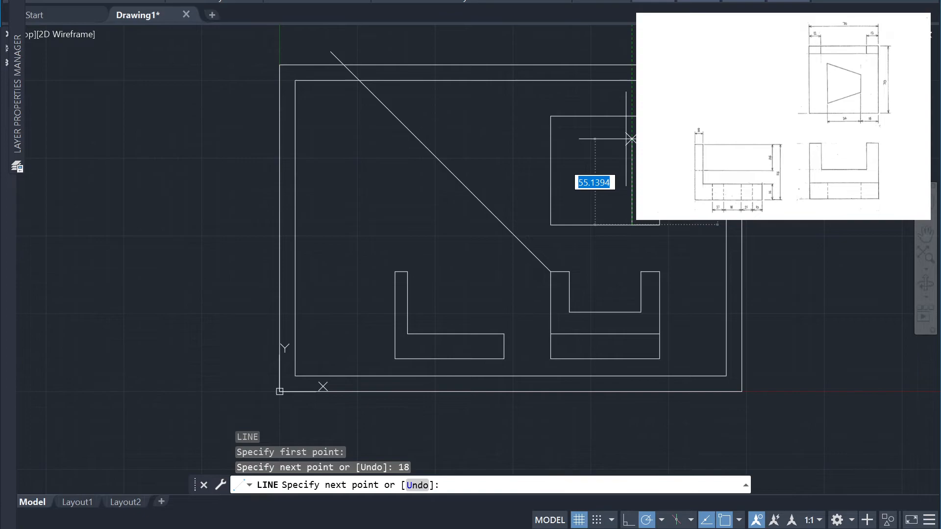
pyautogui.press('Return')
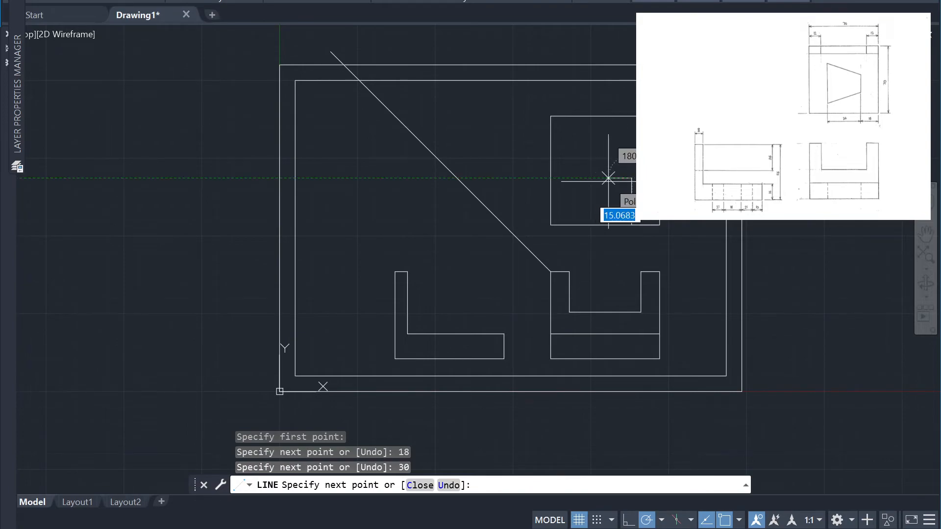
pyautogui.write('9')
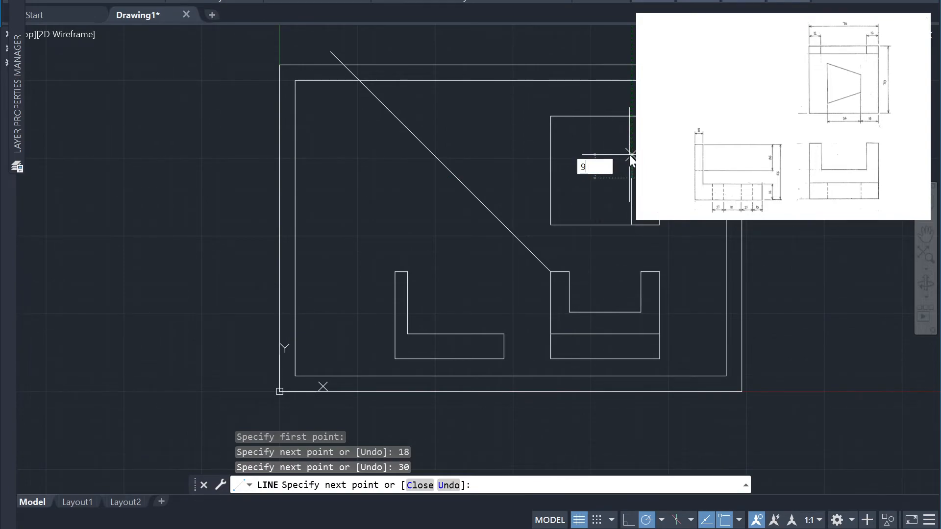
pyautogui.press('Return')
pyautogui.press('Escape')
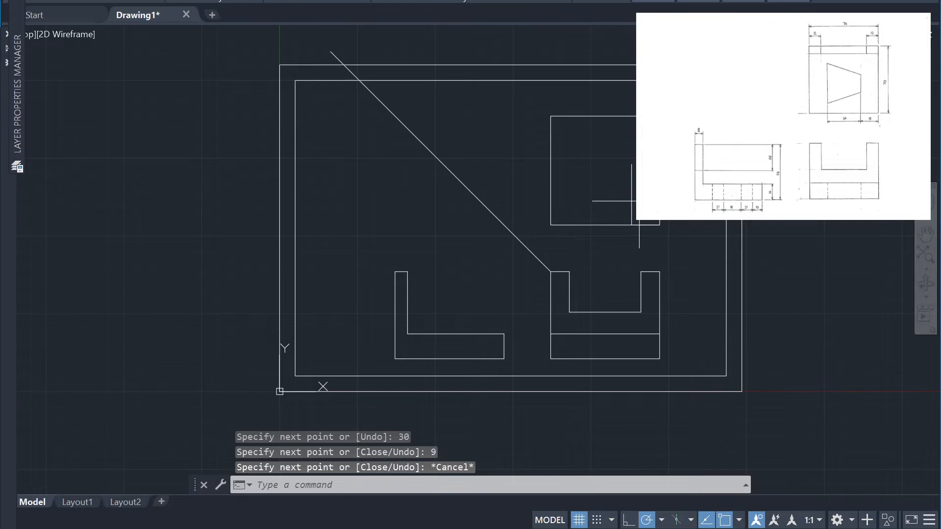
# Erase the 30 mm and 18 mm guide lines, keeping the 9 mm vertical segment inside the square
pyautogui.click(564, 155)
pyautogui.click(673, 241)
pyautogui.press('Delete')
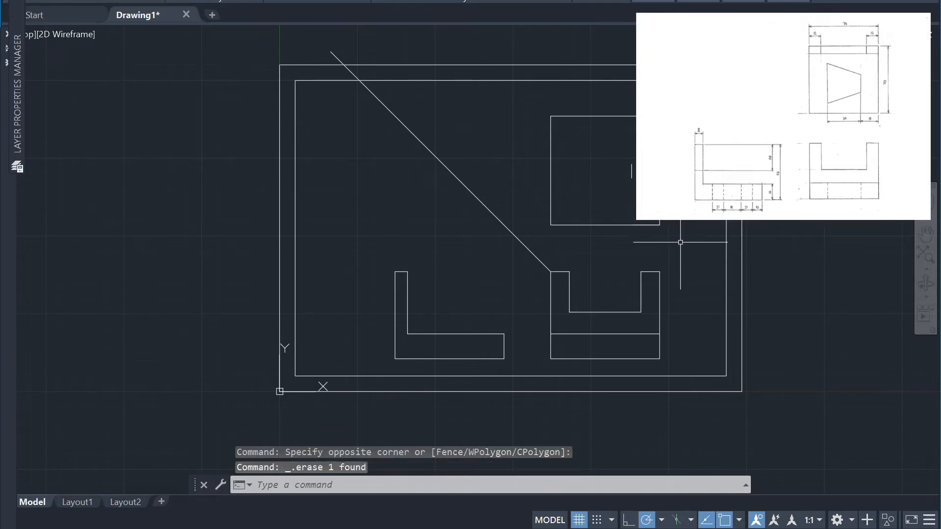
pyautogui.click(630, 208)
pyautogui.click(681, 240)
pyautogui.click(604, 198)
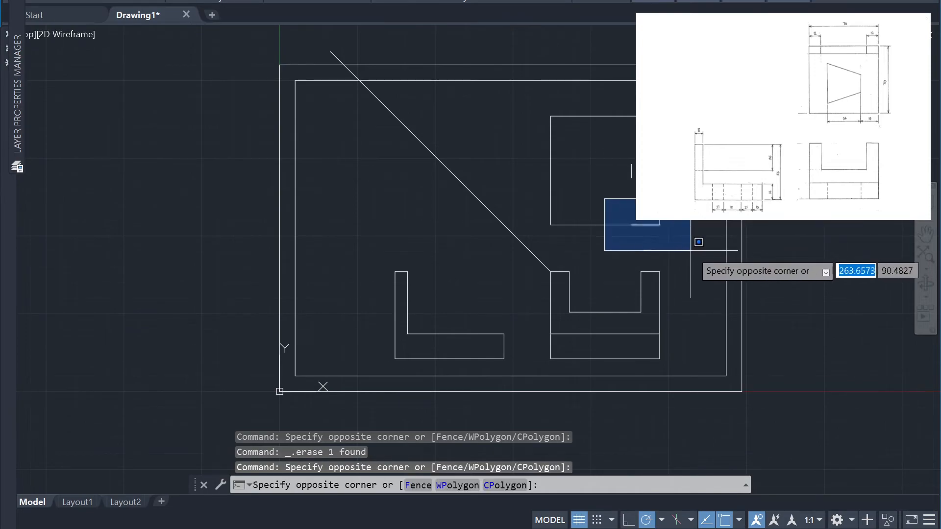
pyautogui.click(693, 248)
pyautogui.press('Delete')
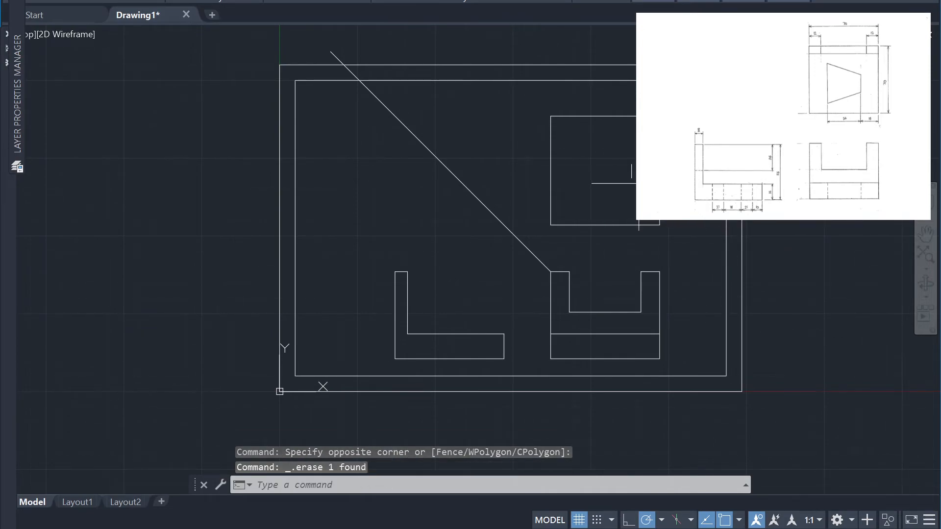
# Draw a 9 mm line straight down from the lower end of the vertical segment inside the square
pyautogui.write('l')
pyautogui.press('Return')
pyautogui.click(631, 178)
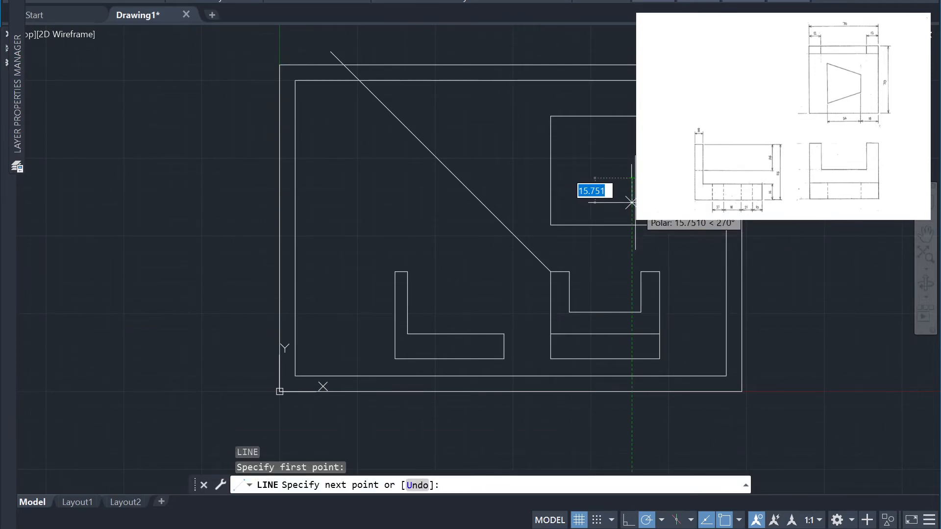
pyautogui.write('9')
pyautogui.press('Return')
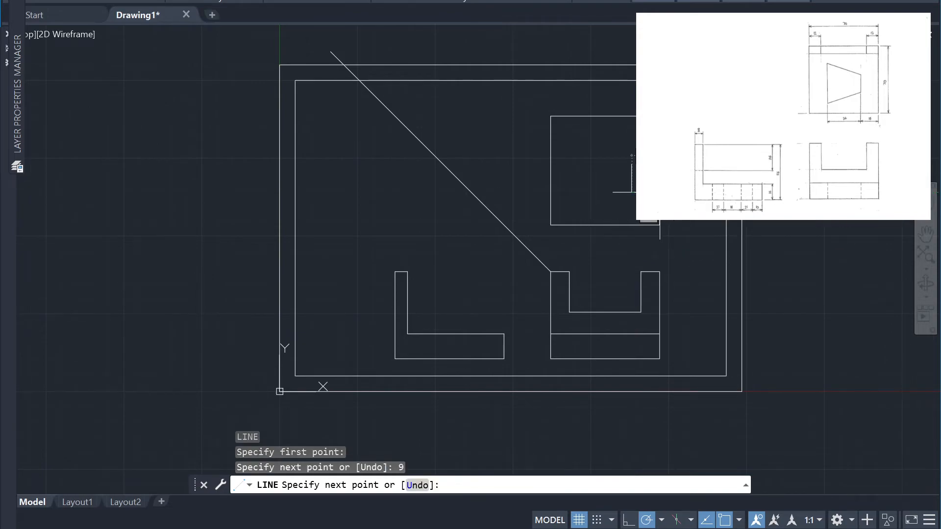
pyautogui.press('Escape')
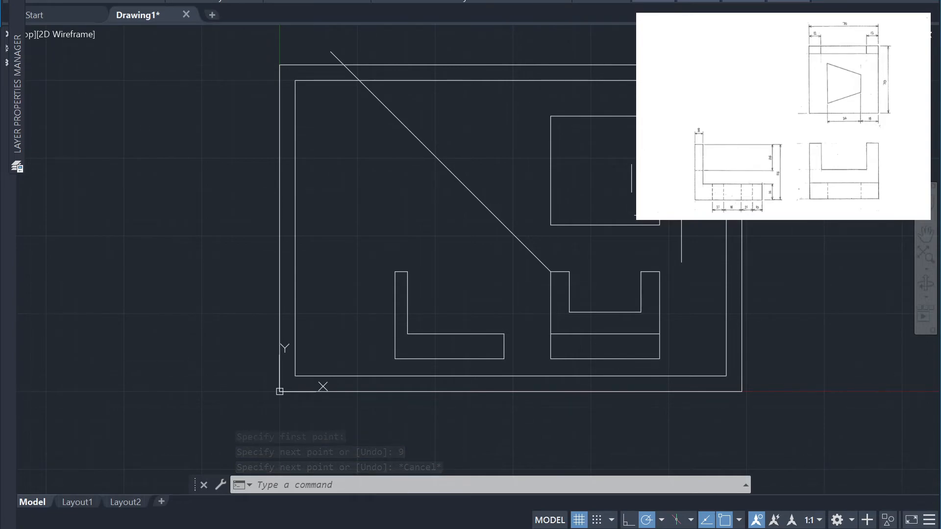
# From the middle of the short vertical inside the square, draw a 34 mm line to the left and a 40 mm line down
pyautogui.write('l')
pyautogui.press('Return')
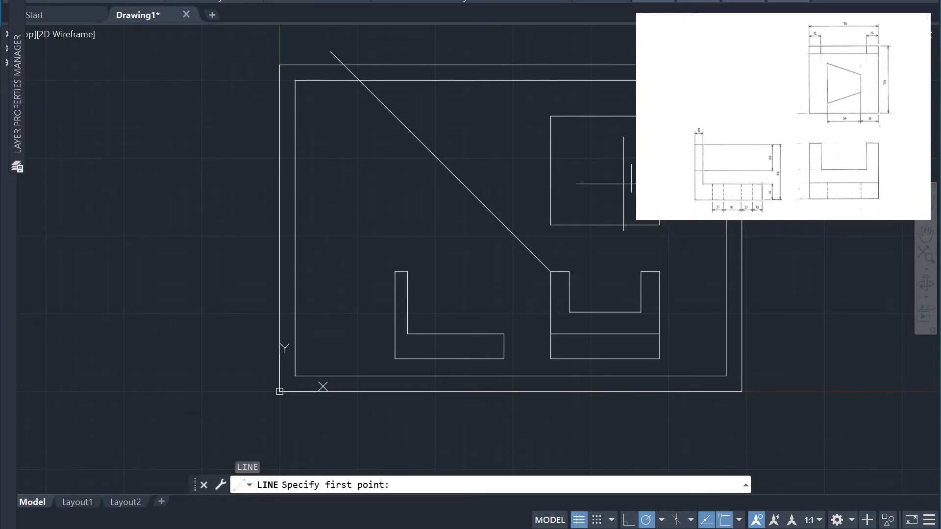
pyautogui.click(632, 178)
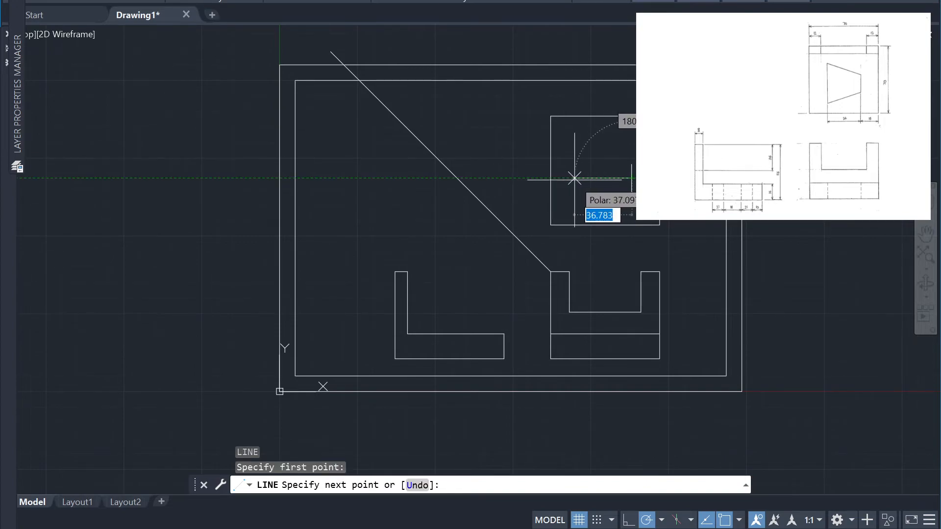
pyautogui.write('34')
pyautogui.press('Return')
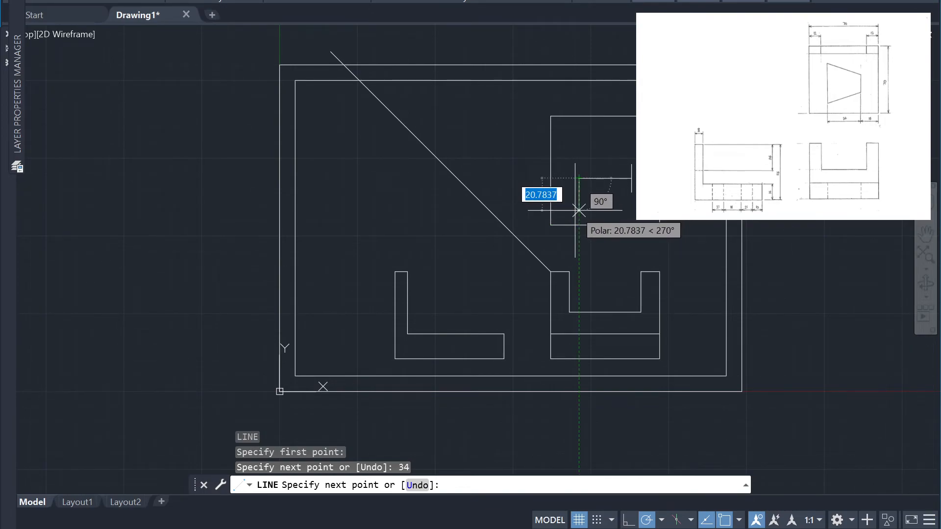
pyautogui.write('40')
pyautogui.press('Return')
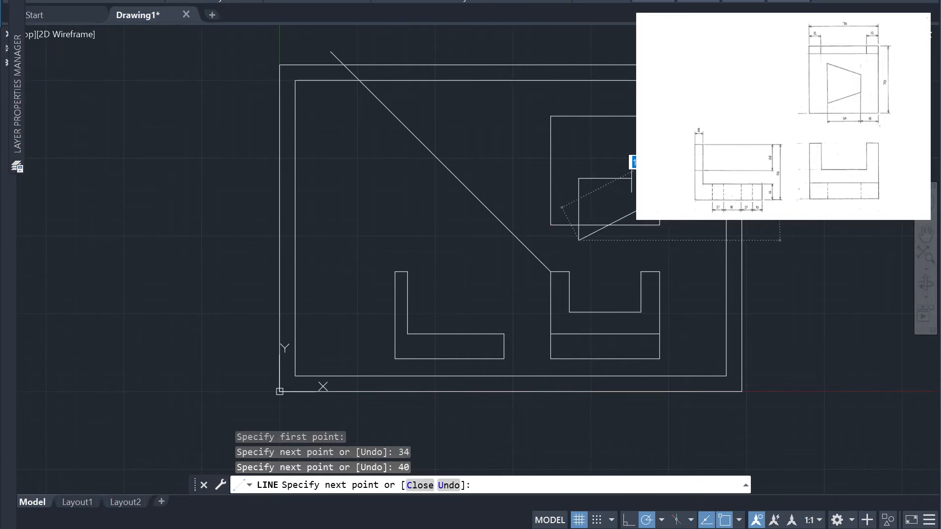
pyautogui.press('Escape')
# Move the 40 mm vertical line straight up by 20 mm to centre it on the horizontal guide line
pyautogui.click(585, 213)
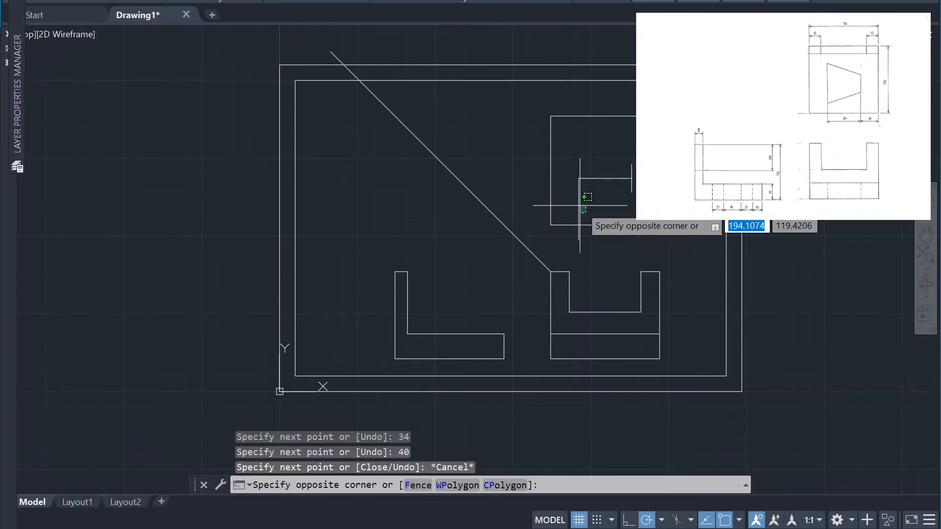
pyautogui.click(571, 200)
pyautogui.click(579, 209)
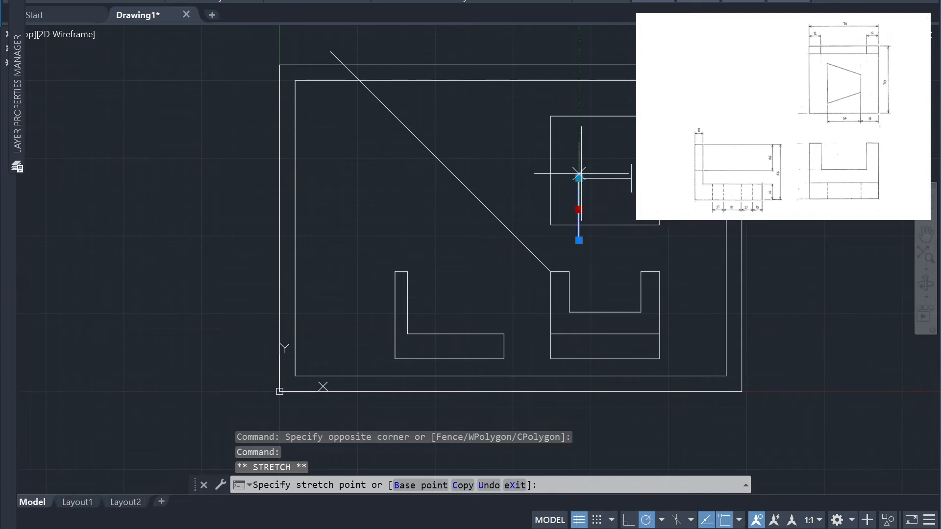
pyautogui.press('Escape')
pyautogui.click(592, 212)
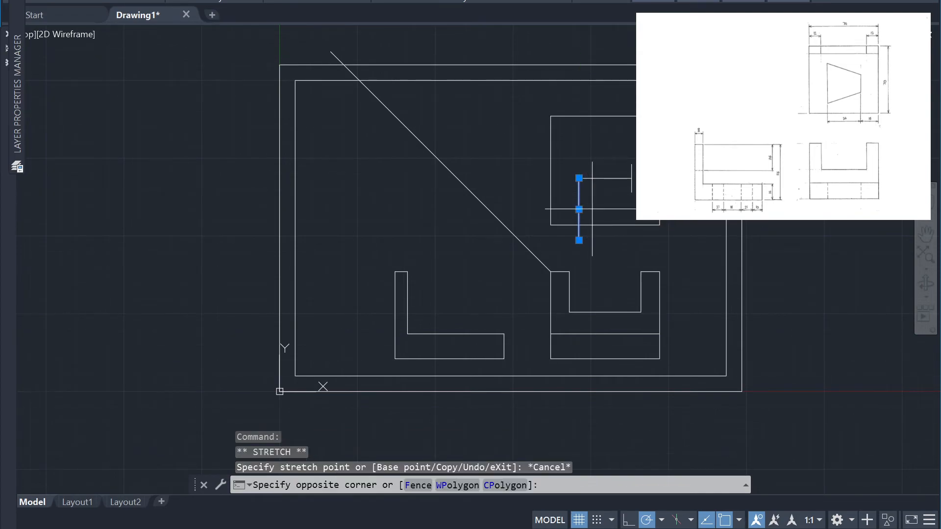
pyautogui.click(557, 190)
pyautogui.write('m')
pyautogui.press('Return')
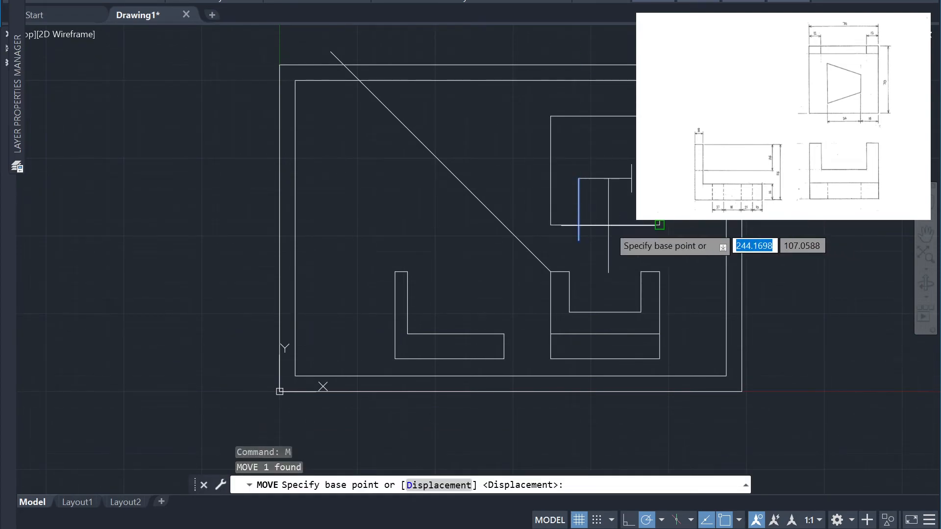
pyautogui.click(579, 241)
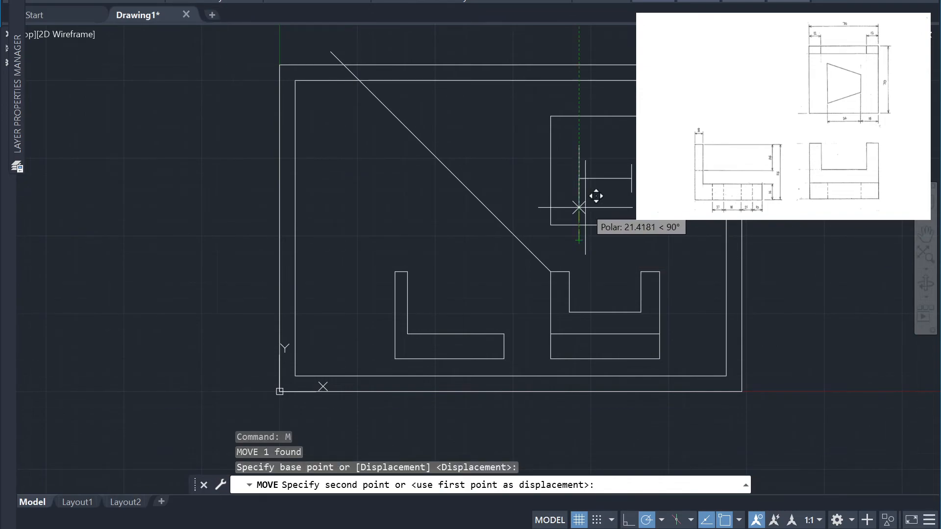
pyautogui.write('20')
pyautogui.press('Return')
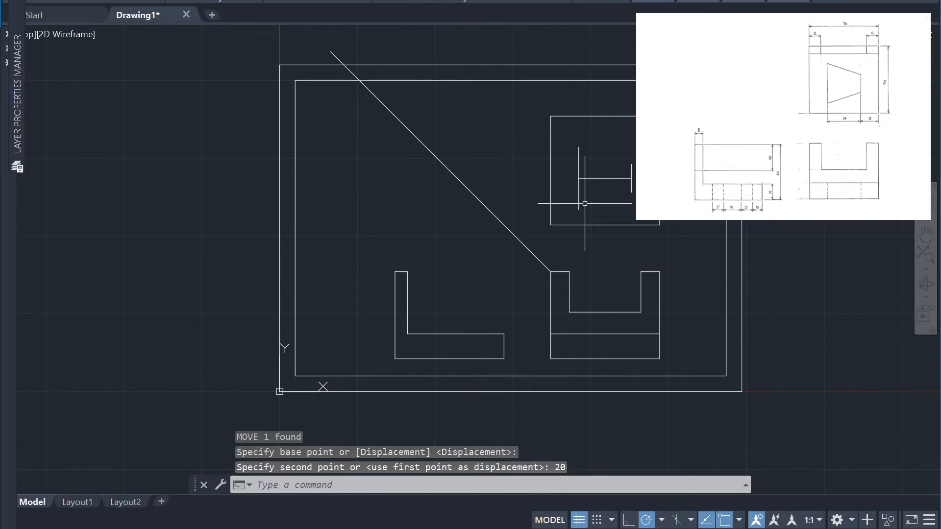
# Erase the 34 mm horizontal guide line between the two verticals inside the square
pyautogui.click(612, 186)
pyautogui.click(601, 167)
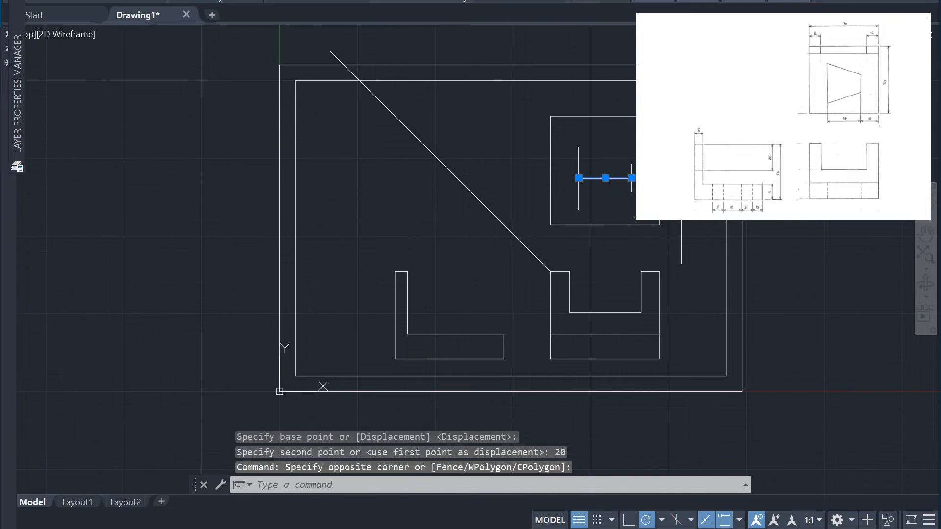
pyautogui.press('Delete')
# Connect the upper ends and the lower ends of the two verticals with slanted lines to close the trapezoid
pyautogui.write('l')
pyautogui.press('Return')
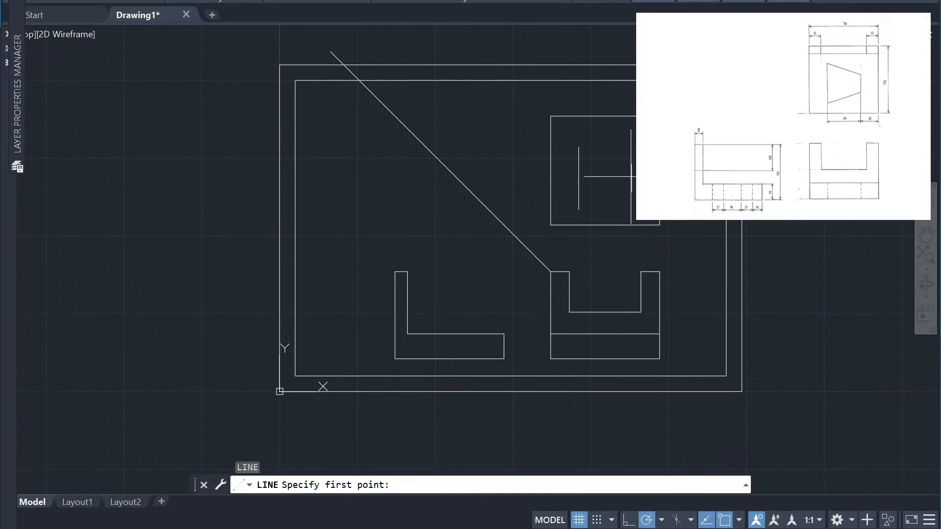
pyautogui.click(632, 164)
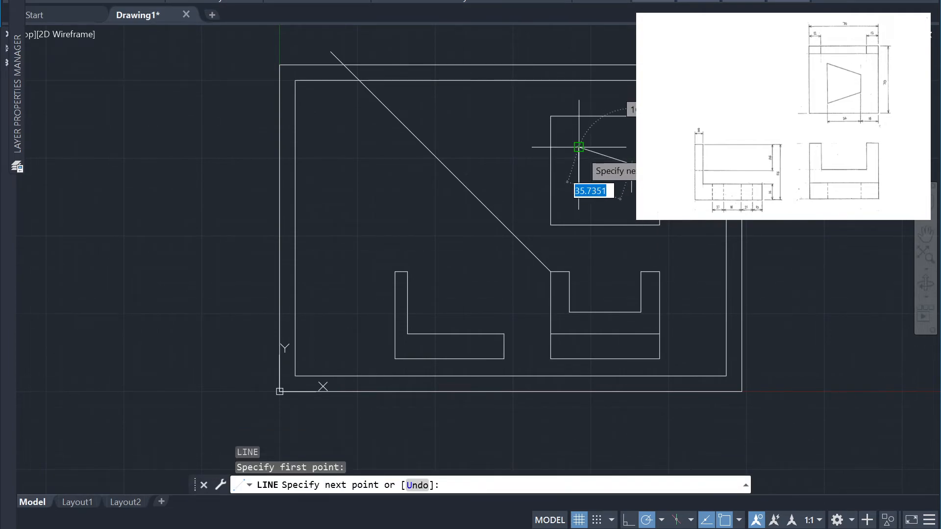
pyautogui.click(579, 147)
pyautogui.press('Return')
pyautogui.press('Return')
pyautogui.click(631, 194)
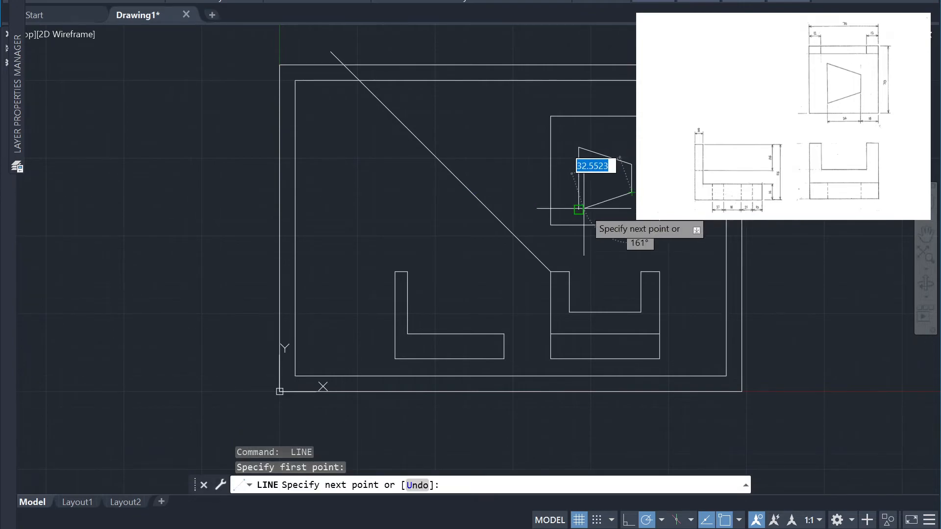
pyautogui.click(579, 210)
pyautogui.press('Return')
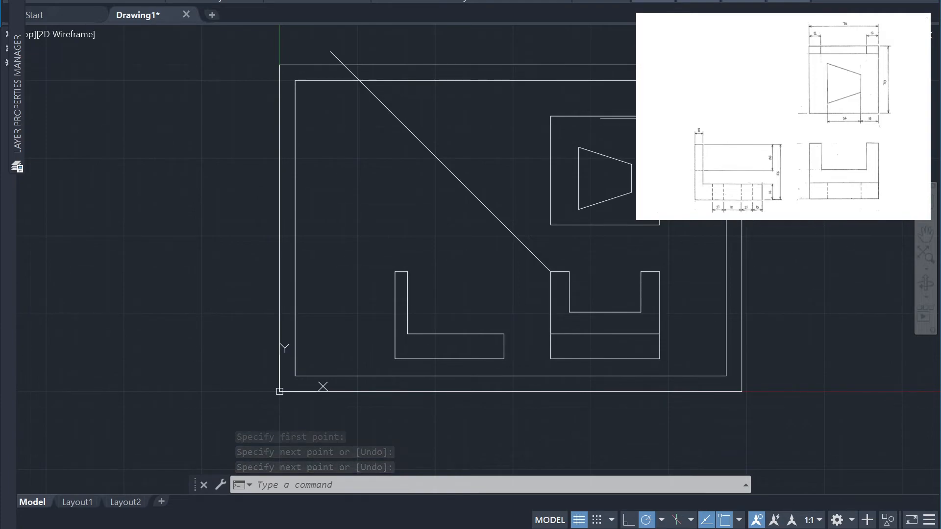
# Project the side view's inner vertical edge up to the 45° diagonal and across to the square's far vertical edge
pyautogui.press('Return')
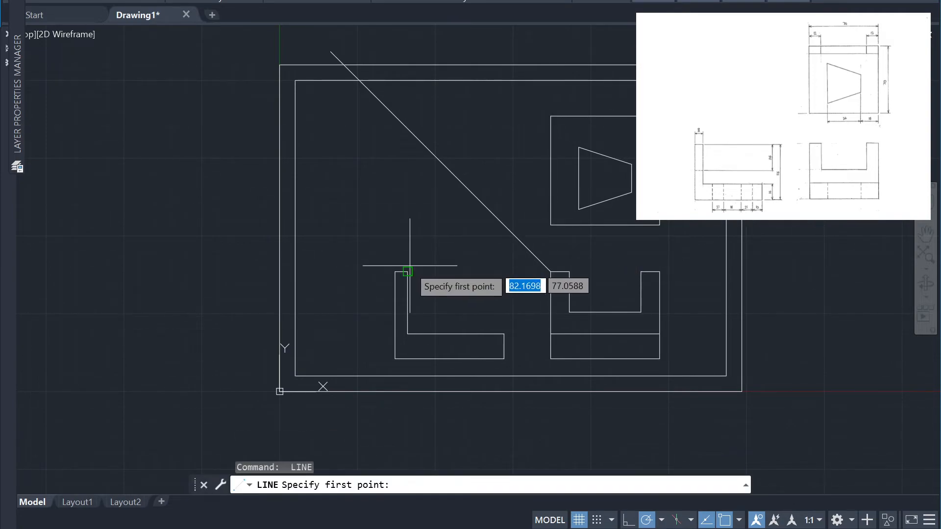
pyautogui.click(407, 271)
pyautogui.click(407, 129)
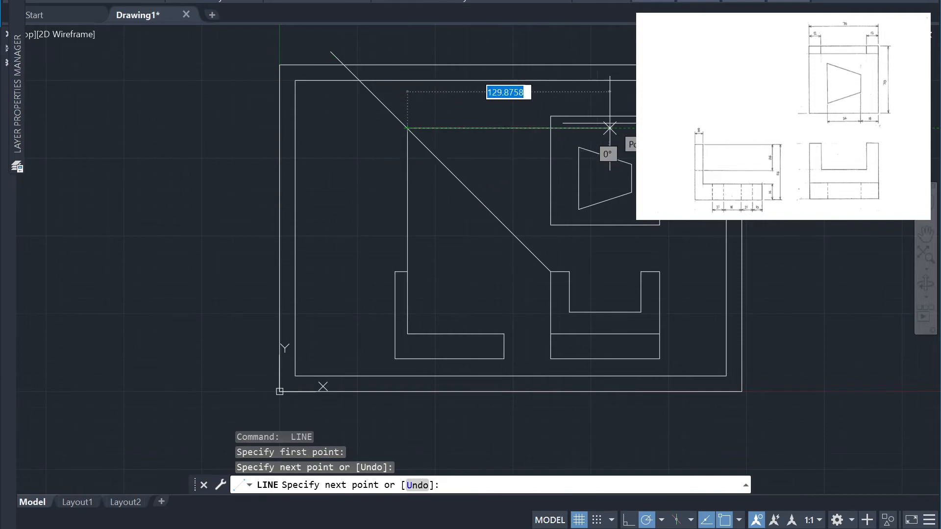
pyautogui.click(659, 129)
pyautogui.press('Return')
# Trim the projection line outside the square, leaving only its horizontal part inside the top view
pyautogui.click(524, 154)
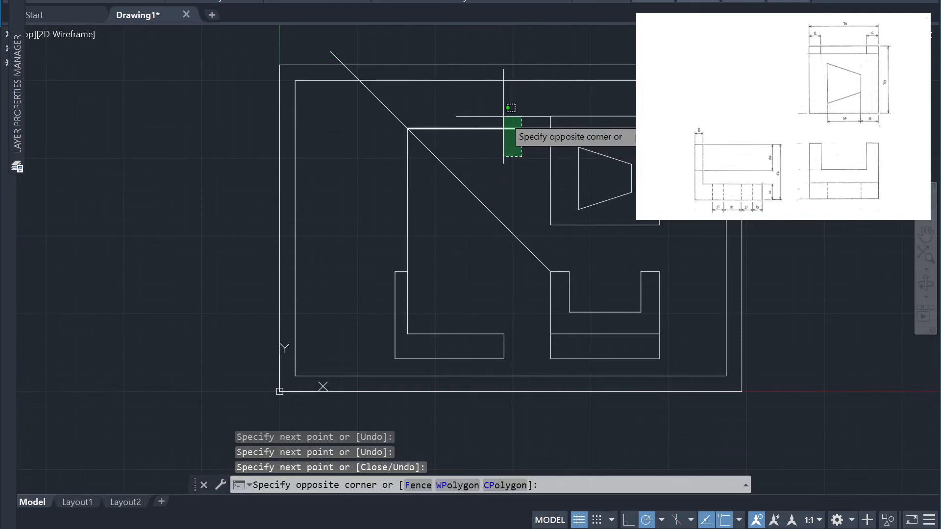
pyautogui.click(504, 116)
pyautogui.press('Escape')
pyautogui.write('t')
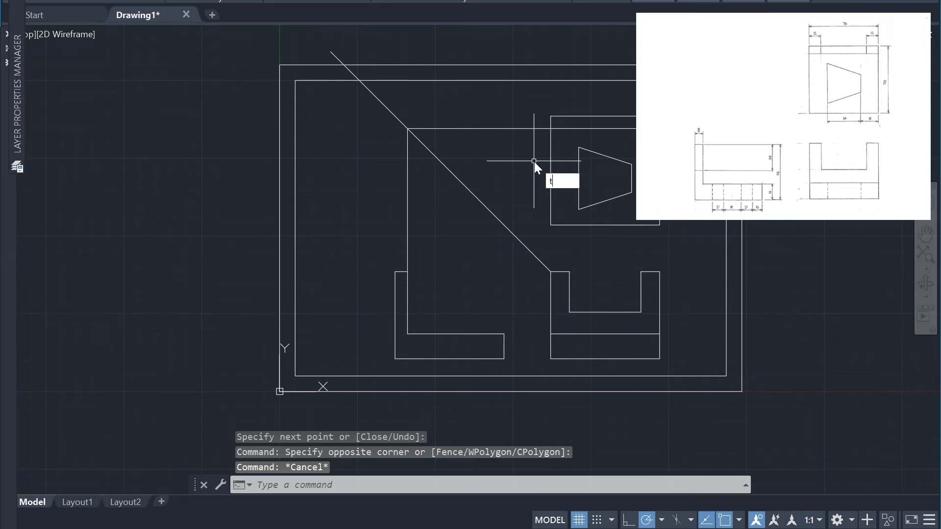
pyautogui.write('r')
pyautogui.press('Return')
pyautogui.click(522, 129)
pyautogui.click(408, 215)
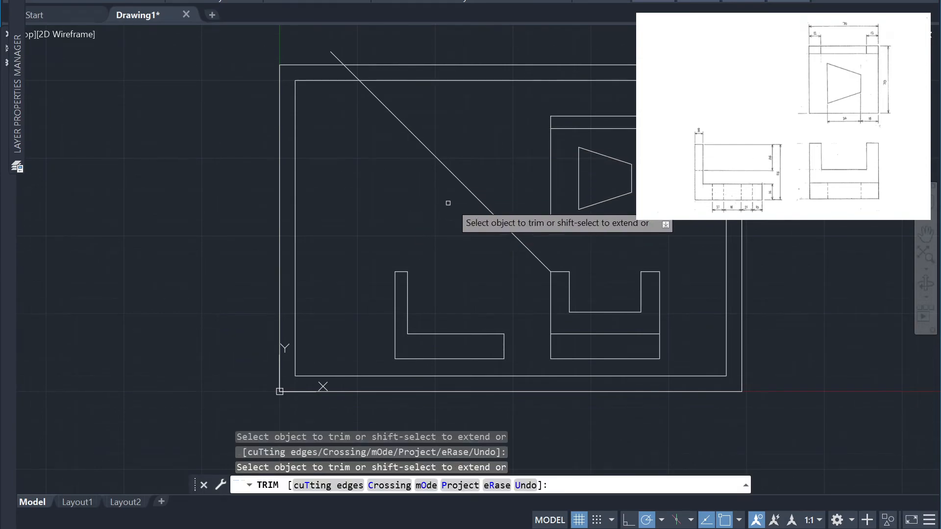
pyautogui.press('Escape')
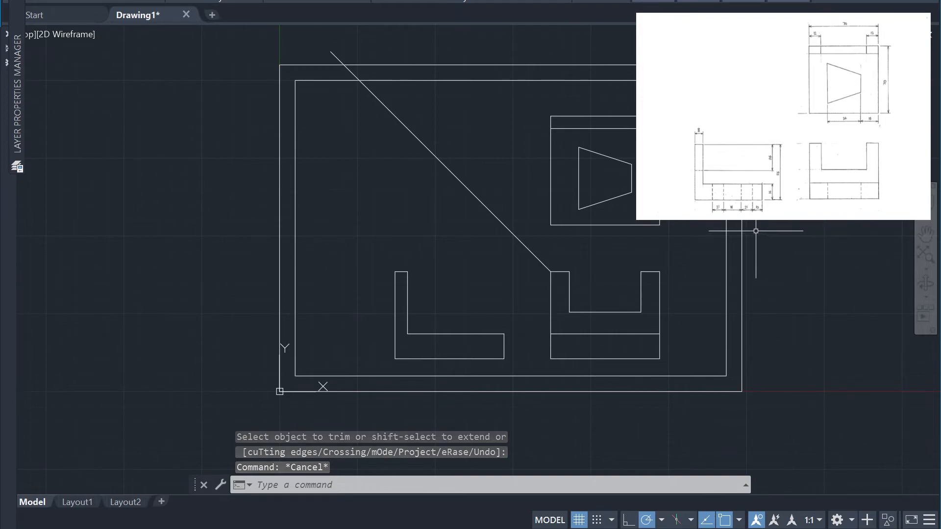
# Project the U-shaped view's two inner vertical edges straight up through the square to the inner border's top edge
pyautogui.write('l')
pyautogui.press('Return')
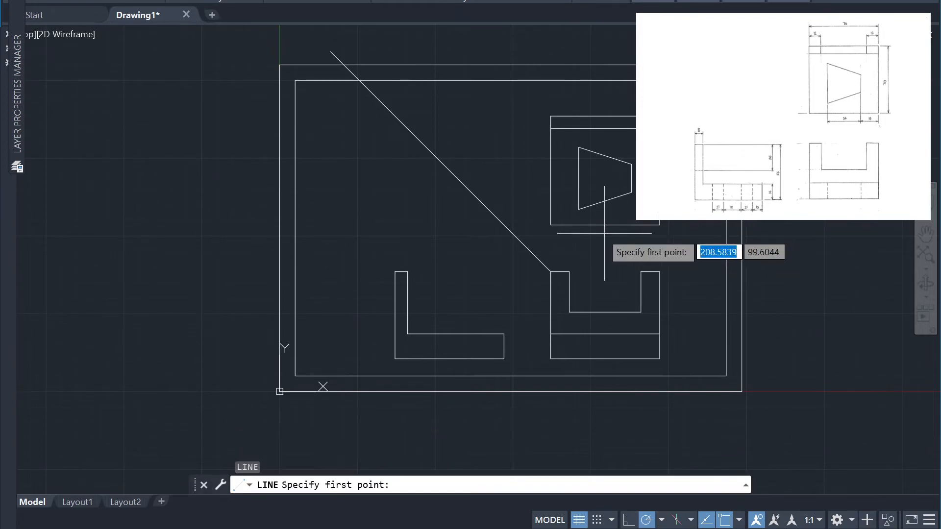
pyautogui.click(569, 271)
pyautogui.click(569, 80)
pyautogui.press('Return')
pyautogui.press('Return')
pyautogui.click(641, 272)
pyautogui.click(641, 80)
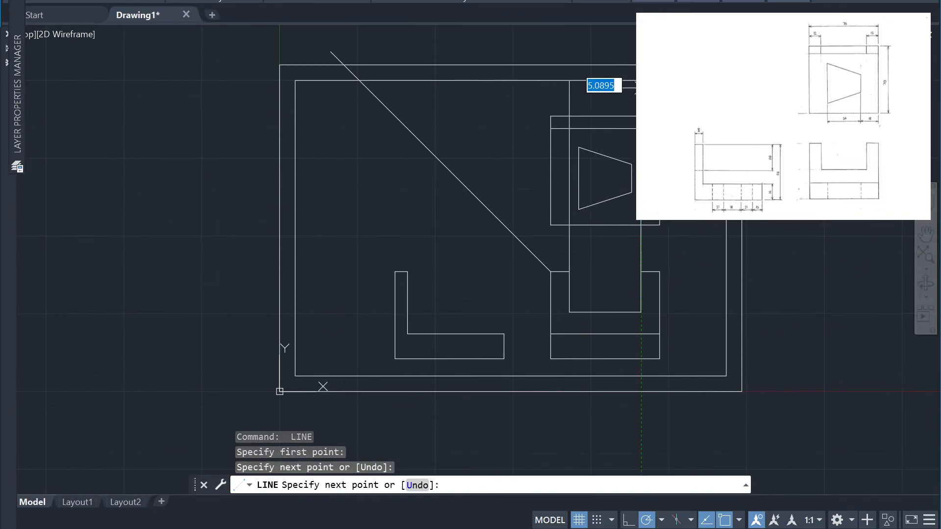
pyautogui.press('Return')
# Trim the two projection lines above the square and across its main area, leaving only the short verticals in its upper strip
pyautogui.write('tr')
pyautogui.press('Return')
pyautogui.moveTo(595, 92); pyautogui.dragTo(659, 93)
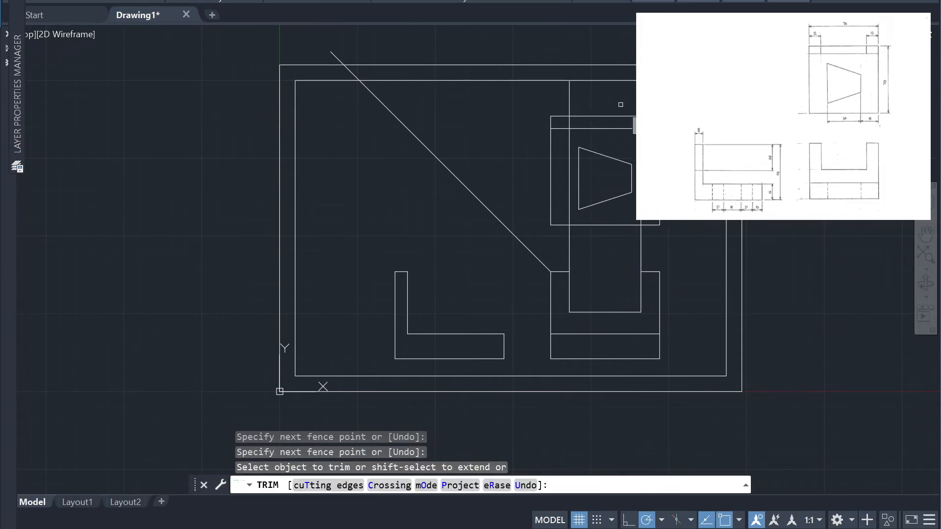
pyautogui.click(570, 92)
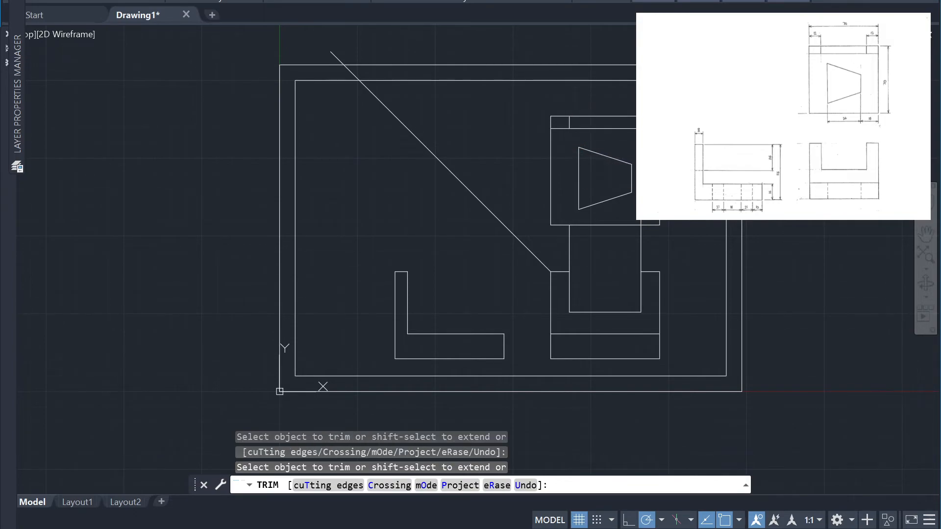
pyautogui.moveTo(692, 178); pyautogui.dragTo(638, 197)
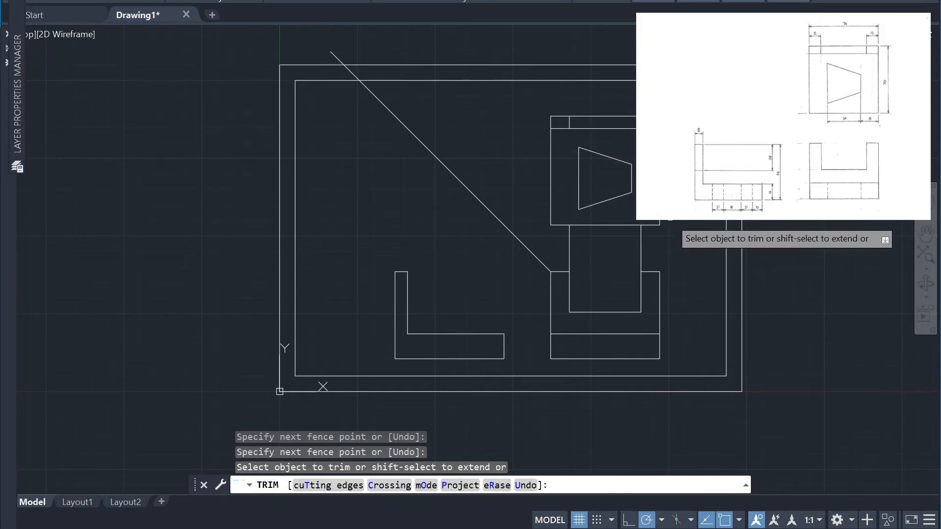
# Erase the two leftover projection segments between the top view and the U-shaped view
pyautogui.press('Escape')
pyautogui.click(652, 237)
pyautogui.click(565, 236)
pyautogui.write('e')
pyautogui.press('Return')
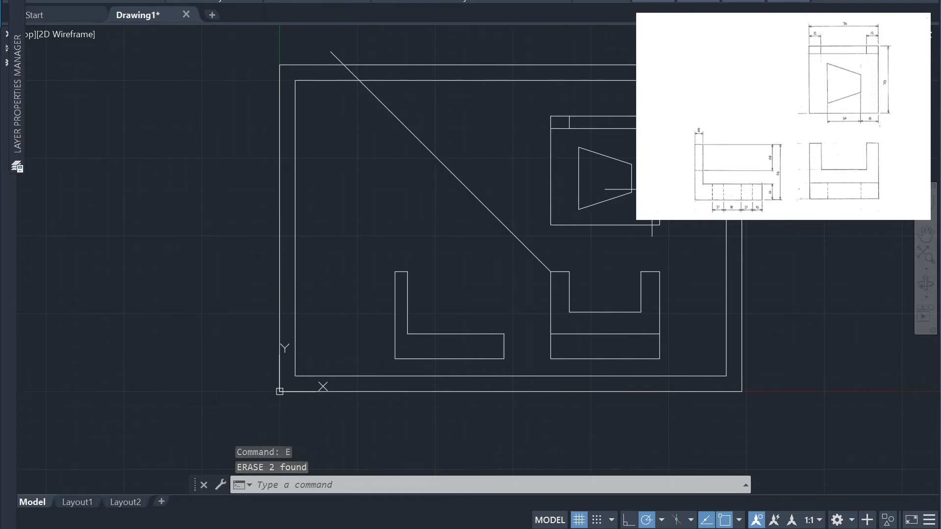
# Project the trapezoid's lower-left corner across to the 45° diagonal and down to the L-shaped view's bottom edge
pyautogui.write('l')
pyautogui.press('Return')
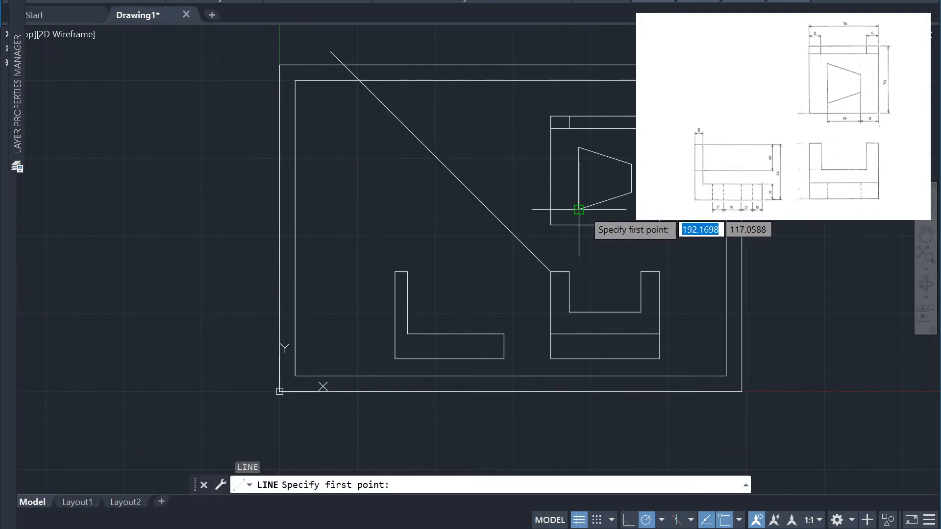
pyautogui.click(579, 210)
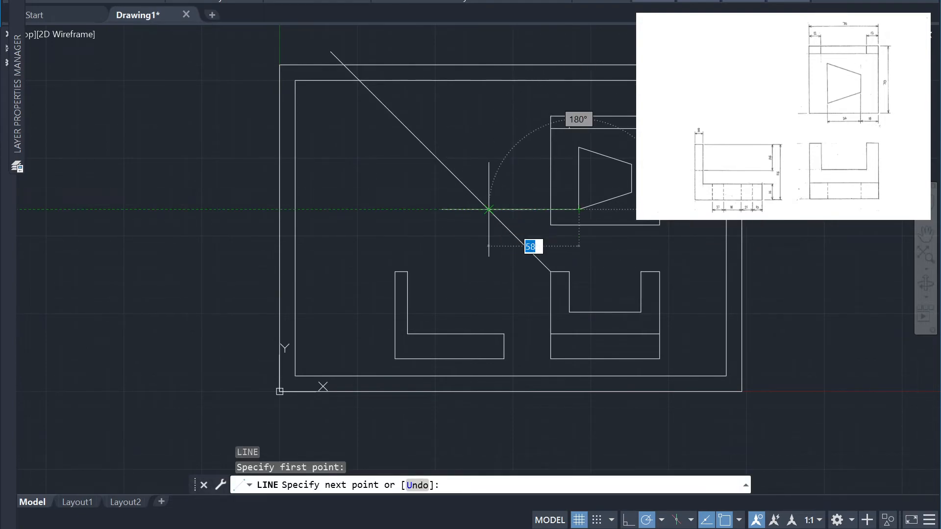
pyautogui.click(489, 210)
pyautogui.click(489, 359)
pyautogui.press('Return')
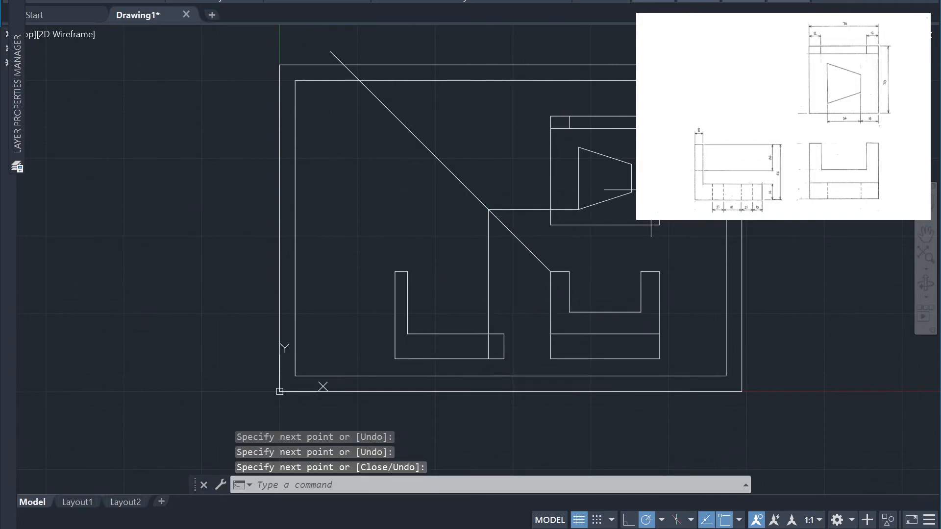
# Project the trapezoid's upper-left corner across to the 45° diagonal and down to the L-shaped view's bottom edge
pyautogui.press('Return')
pyautogui.click(579, 147)
pyautogui.click(426, 146)
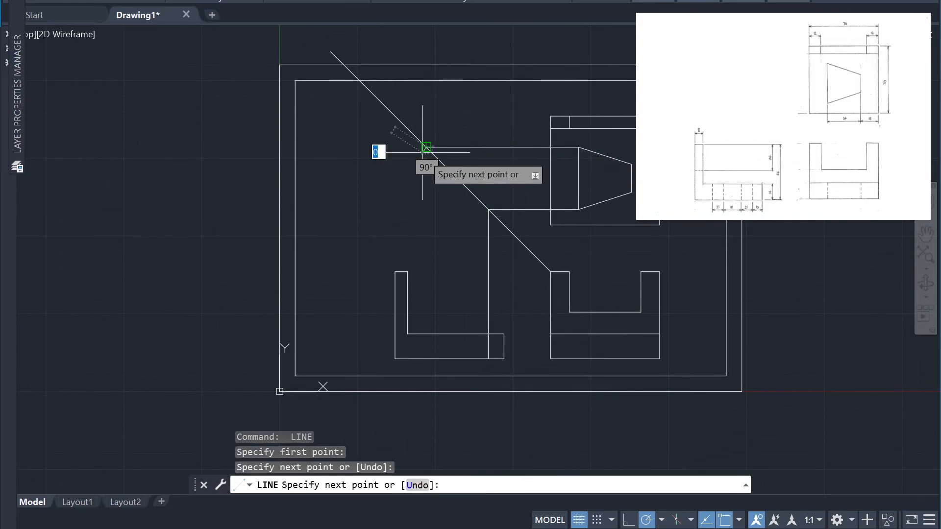
pyautogui.click(426, 358)
pyautogui.press('Return')
pyautogui.press('Return')
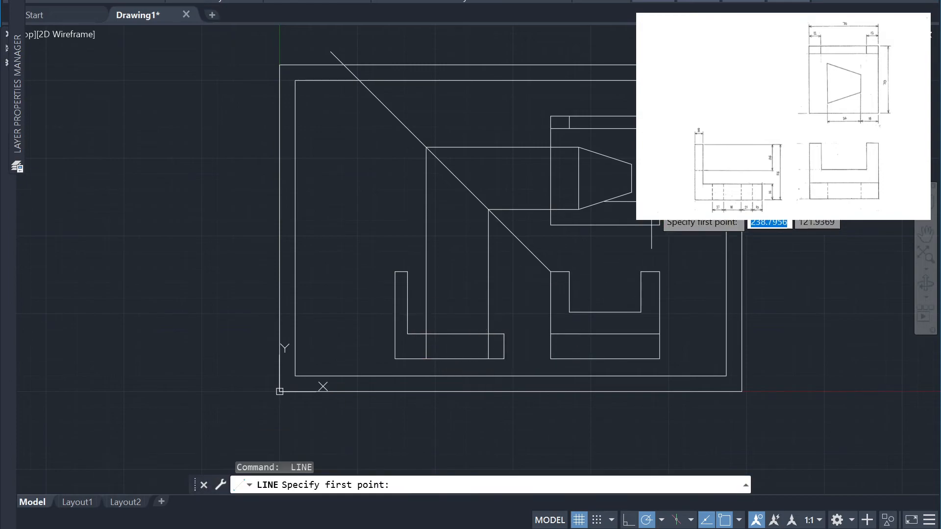
# Project the trapezoid's upper-right corner across to the 45° diagonal and down to the L-shaped view's bottom edge
pyautogui.click(632, 164)
pyautogui.click(443, 164)
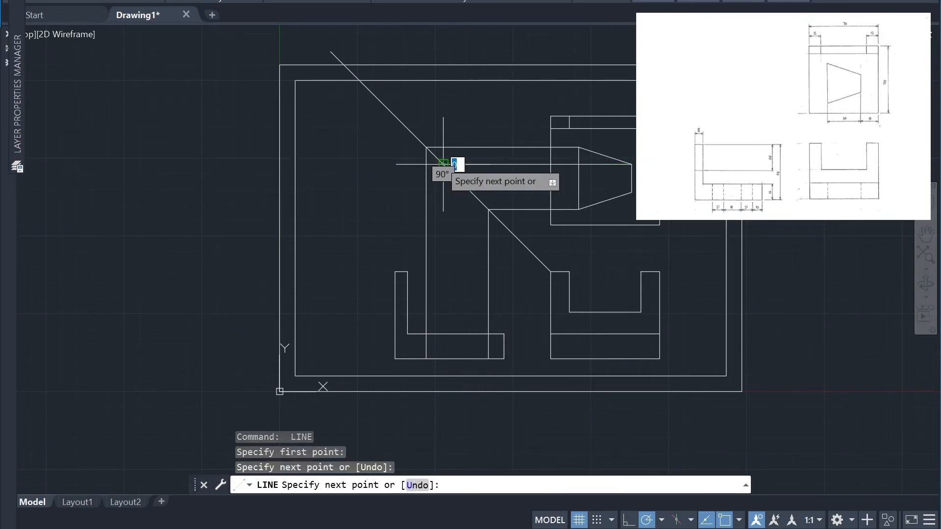
pyautogui.click(443, 359)
pyautogui.press('Return')
pyautogui.press('Return')
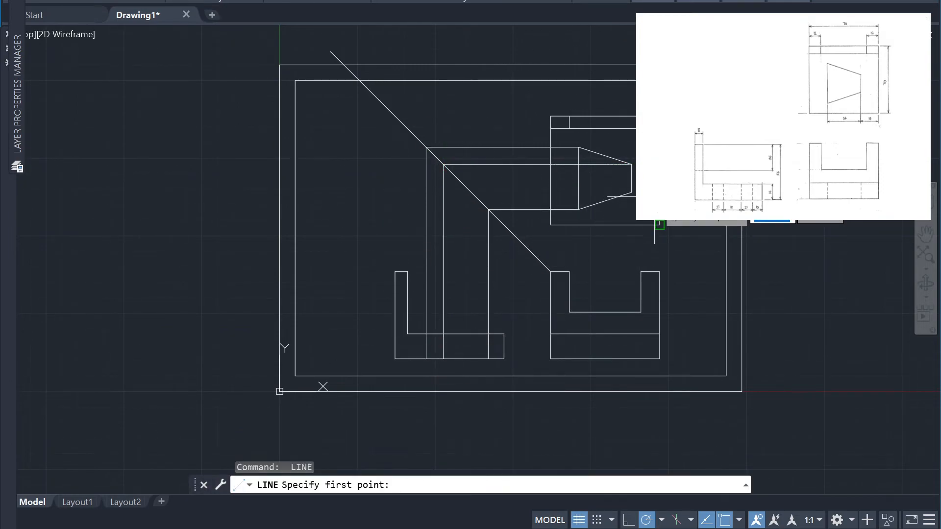
# Project the trapezoid's lower-right corner across to the 45° diagonal and down to the L-shaped view's bottom edge
pyautogui.click(632, 192)
pyautogui.click(472, 192)
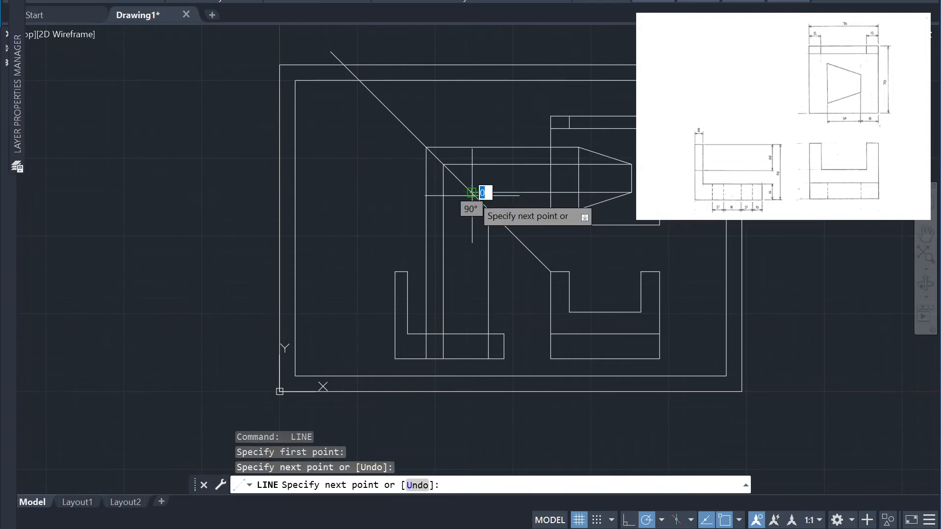
pyautogui.click(471, 358)
pyautogui.press('Return')
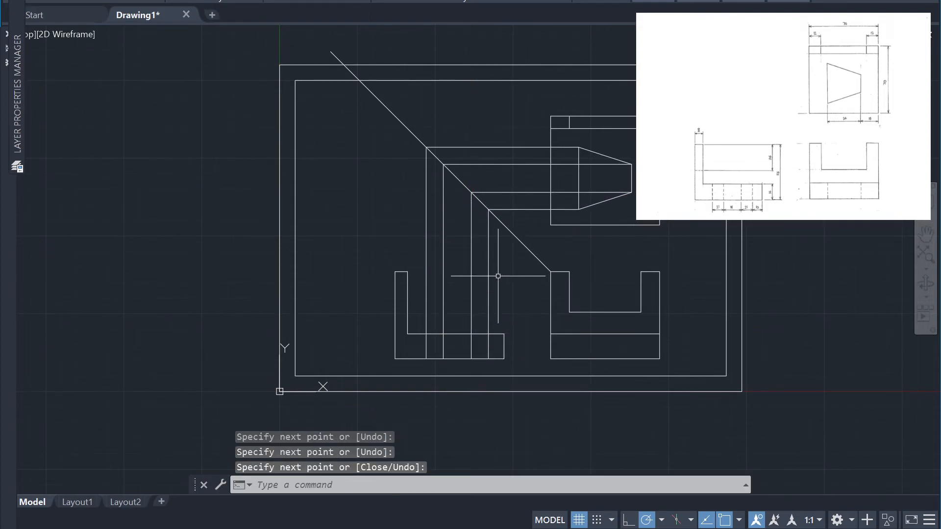
# Trim the four vertical projection lines above the L-shaped view's base, keeping their portions inside the base
pyautogui.write('tr')
pyautogui.press('Return')
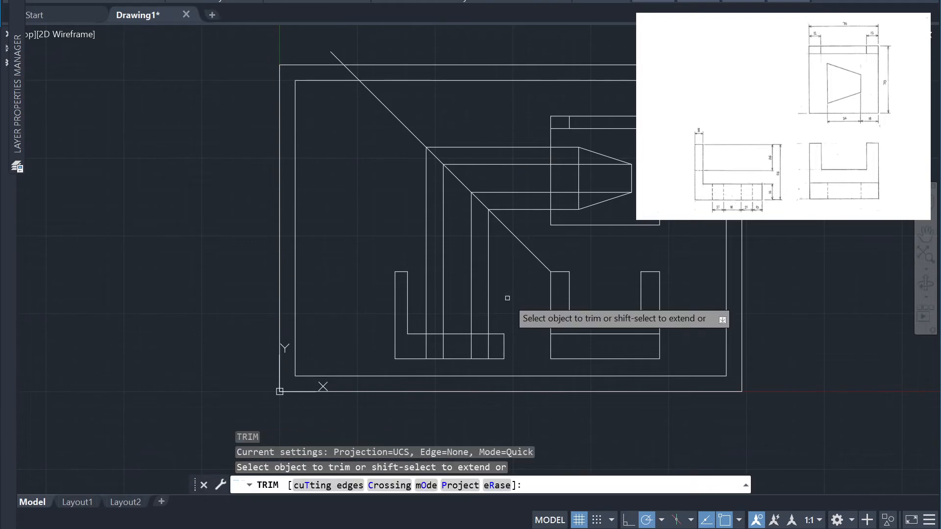
pyautogui.moveTo(510, 315); pyautogui.dragTo(417, 258)
# Trim away the four horizontal projection lines running between the 45° diagonal and the trapezoid
pyautogui.click(527, 224)
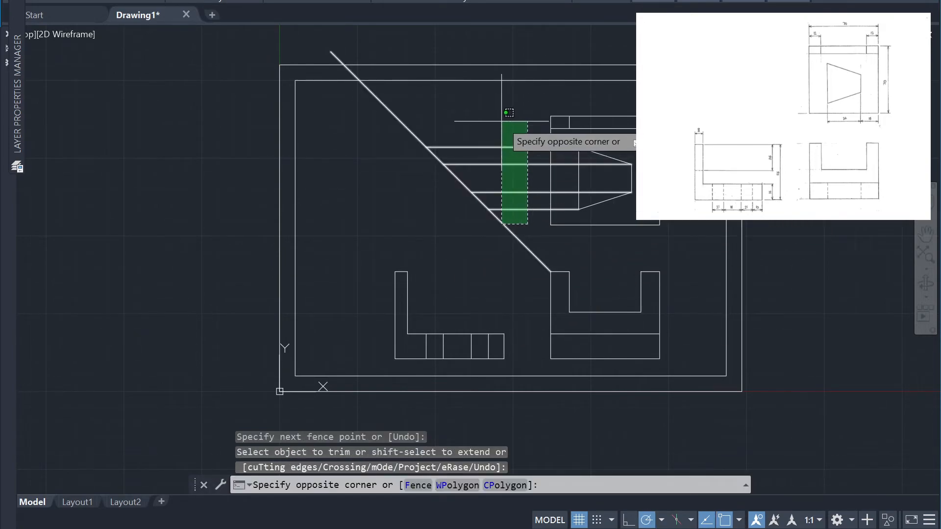
pyautogui.click(510, 130)
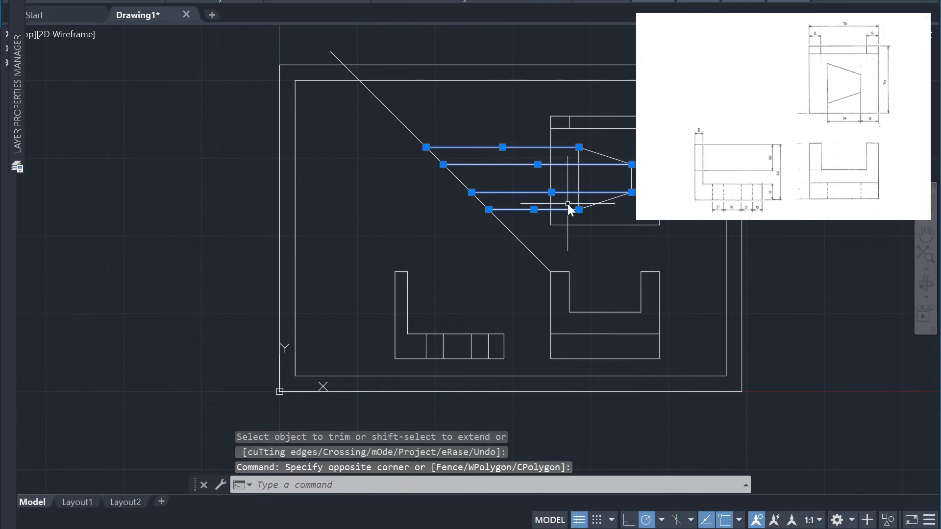
pyautogui.write('tr')
pyautogui.press('Return')
pyautogui.moveTo(537, 216); pyautogui.dragTo(504, 132)
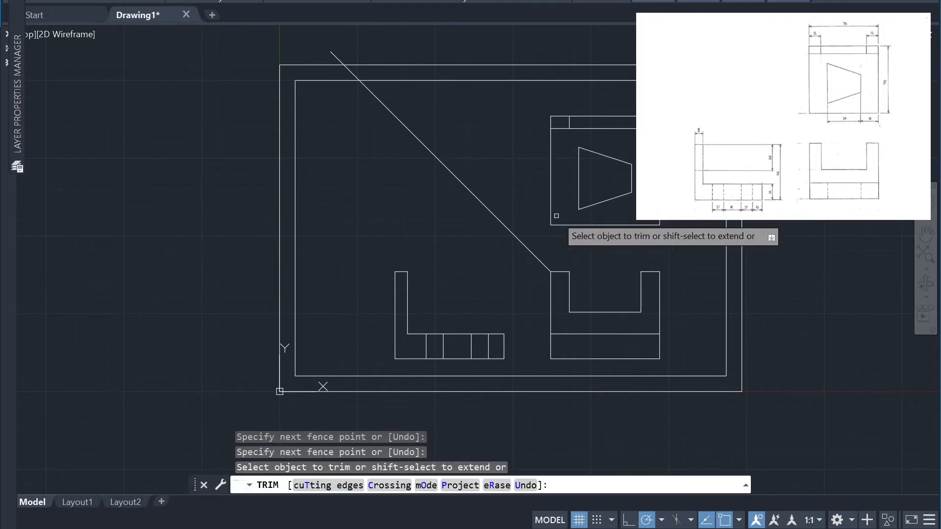
pyautogui.press('Escape')
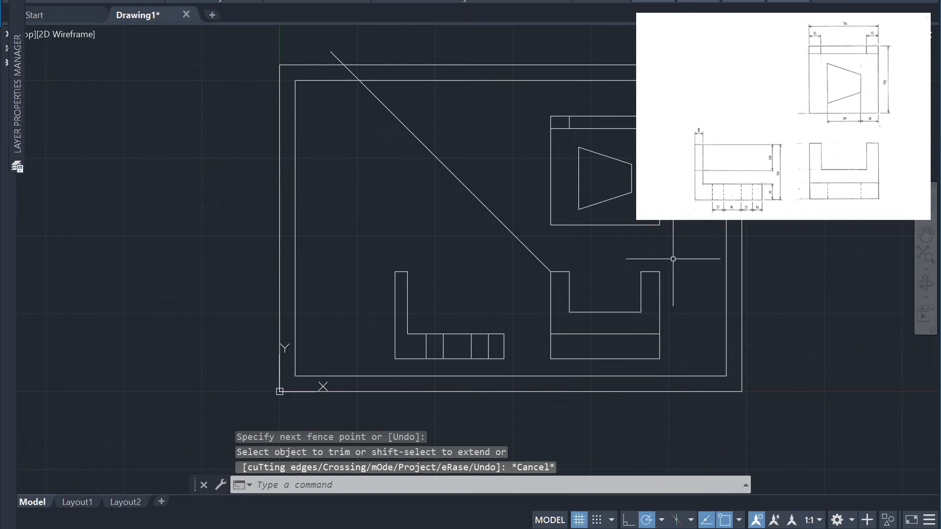
# Project the trapezoid's two lower corners straight down to the bottom edge of the U-shaped view
pyautogui.write('l')
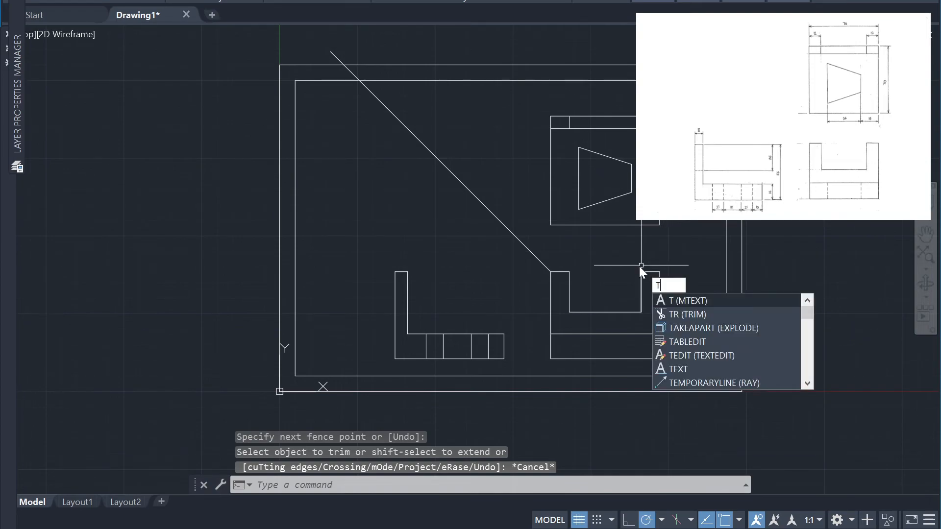
pyautogui.press('Escape')
pyautogui.write('l')
pyautogui.press('Return')
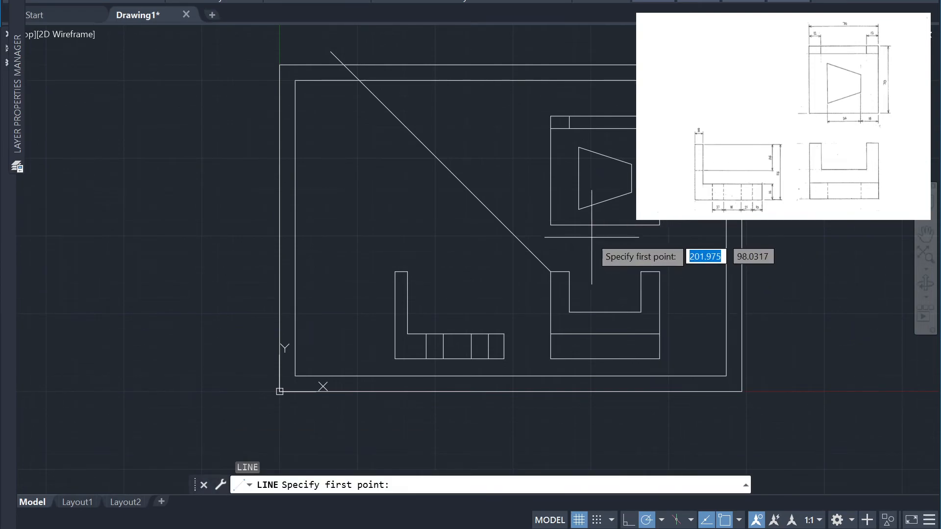
pyautogui.click(579, 210)
pyautogui.click(574, 356)
pyautogui.press('Return')
pyautogui.press('Return')
pyautogui.click(631, 193)
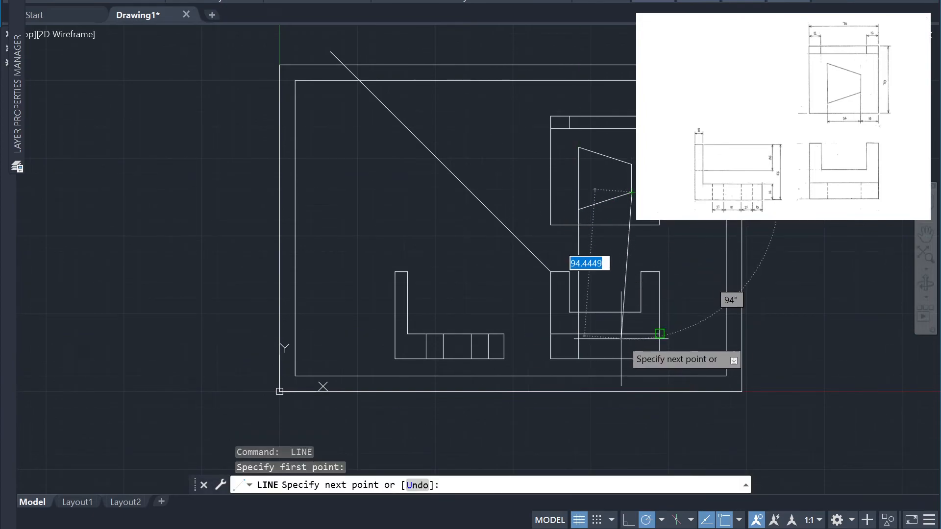
pyautogui.click(632, 359)
pyautogui.press('Return')
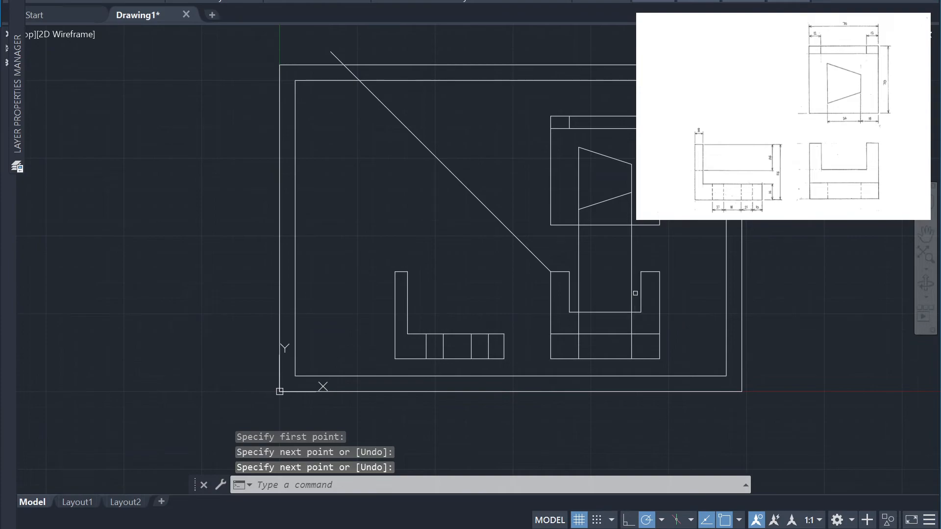
# Trim the two vertical projection lines from the trapezoid down to the U-shaped view's base strip, keeping only the parts inside the strip
pyautogui.write('tr')
pyautogui.press('Return')
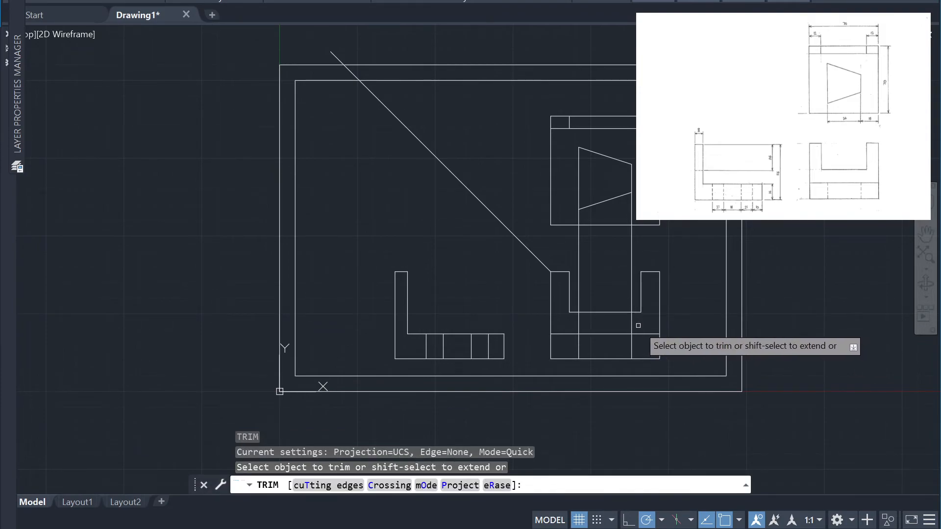
pyautogui.moveTo(639, 326); pyautogui.dragTo(563, 323)
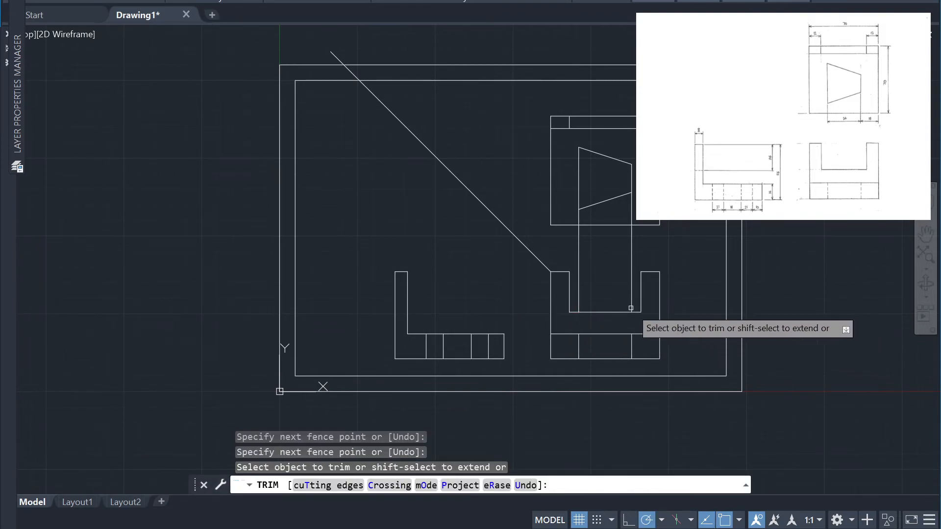
pyautogui.moveTo(652, 253); pyautogui.dragTo(569, 240)
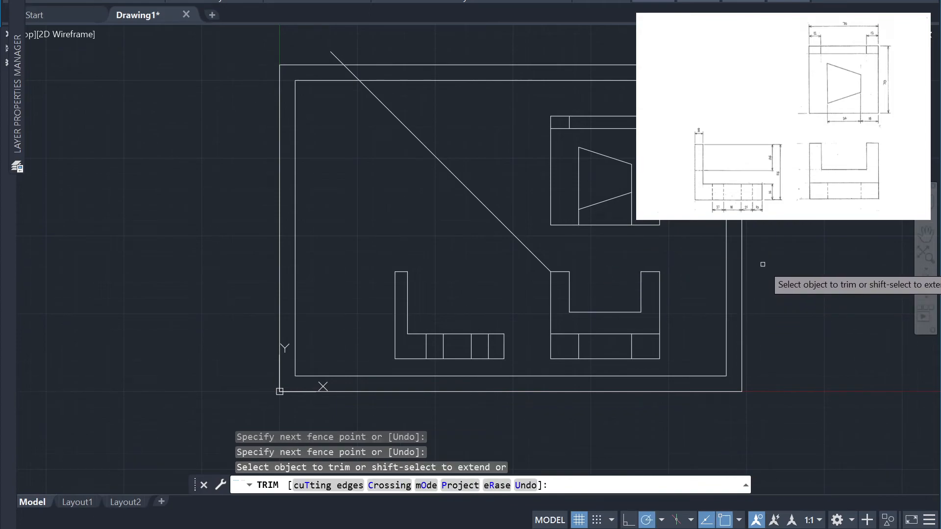
pyautogui.moveTo(640, 218); pyautogui.dragTo(563, 223)
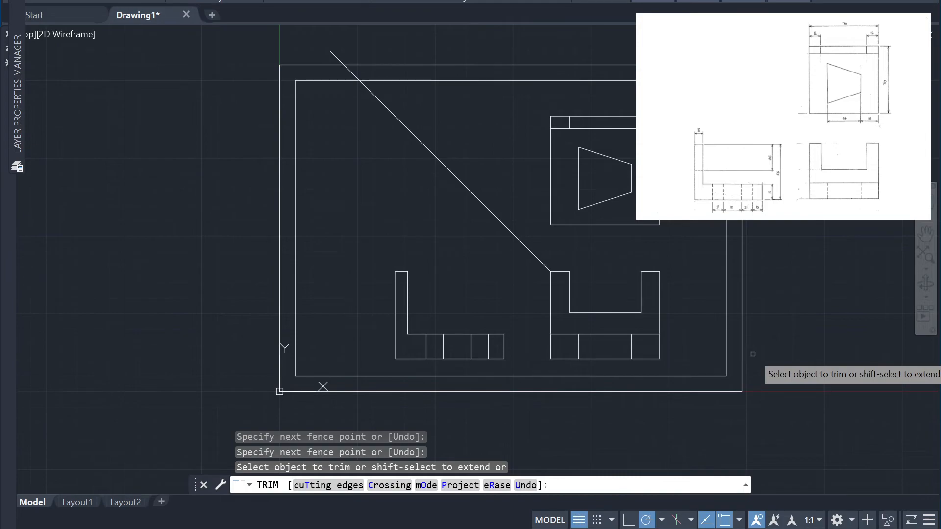
pyautogui.press('Escape')
# Erase the 45° diagonal construction line
pyautogui.click(479, 231)
pyautogui.click(513, 170)
pyautogui.click(463, 280)
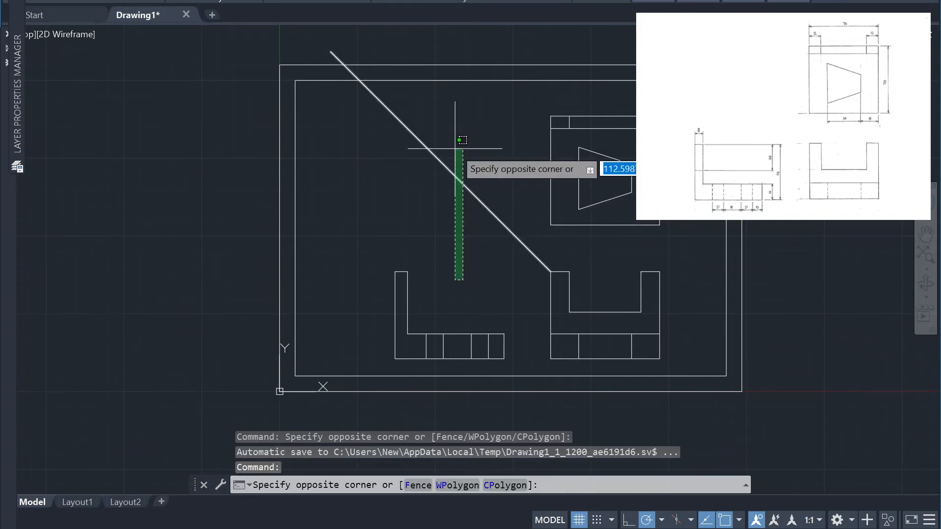
pyautogui.click(454, 148)
pyautogui.write('E')
pyautogui.press('Return')
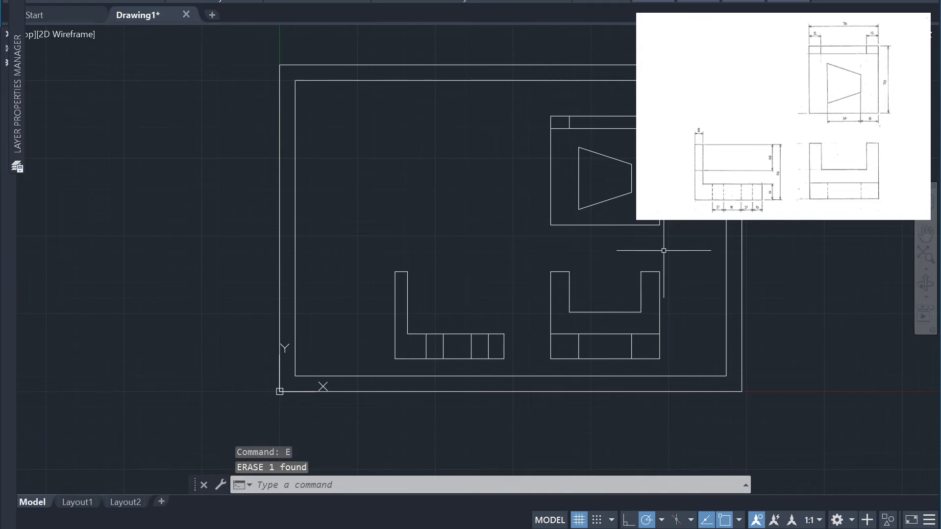
# Move the six vertical hole-edge lines inside the base strips of both lower views onto the dashed hidden-line layer
pyautogui.click(645, 349)
pyautogui.click(569, 349)
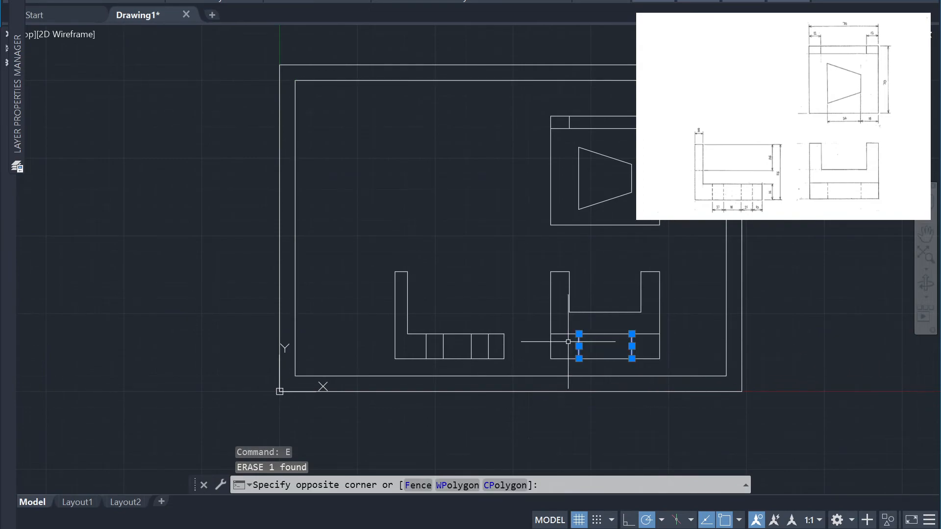
pyautogui.click(500, 356)
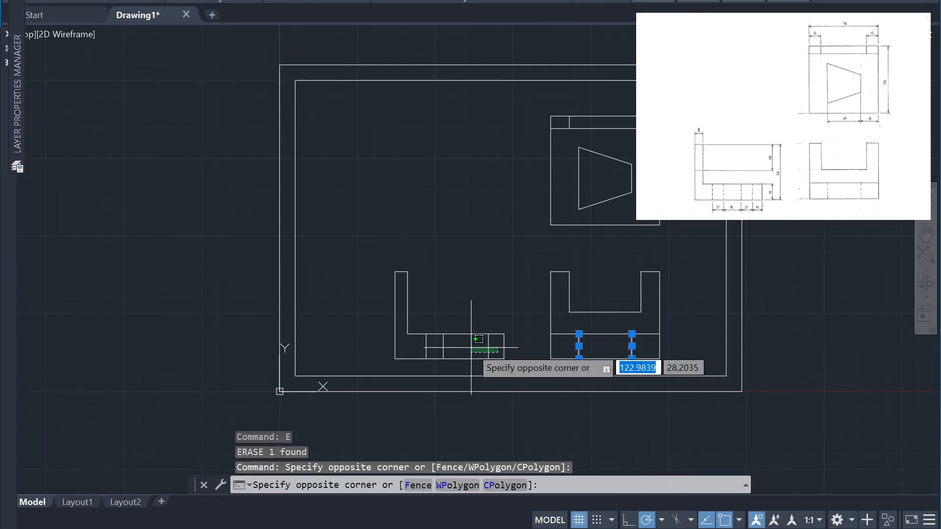
pyautogui.click(418, 346)
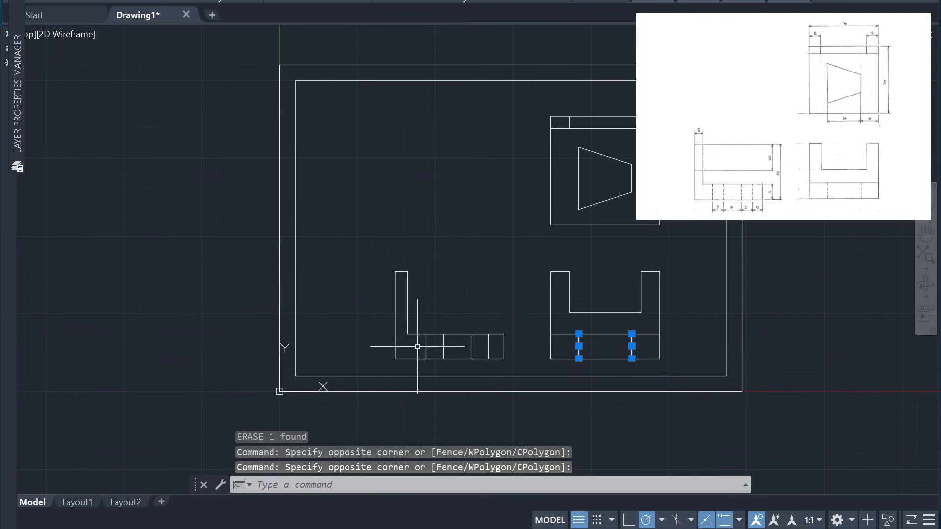
pyautogui.click(496, 346)
pyautogui.click(424, 340)
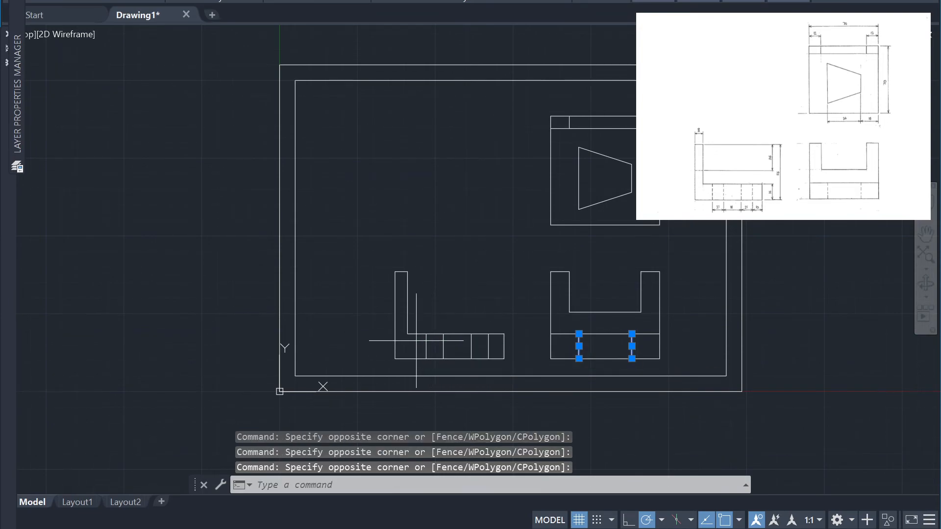
pyautogui.click(416, 340)
pyautogui.click(495, 352)
pyautogui.click(494, 352)
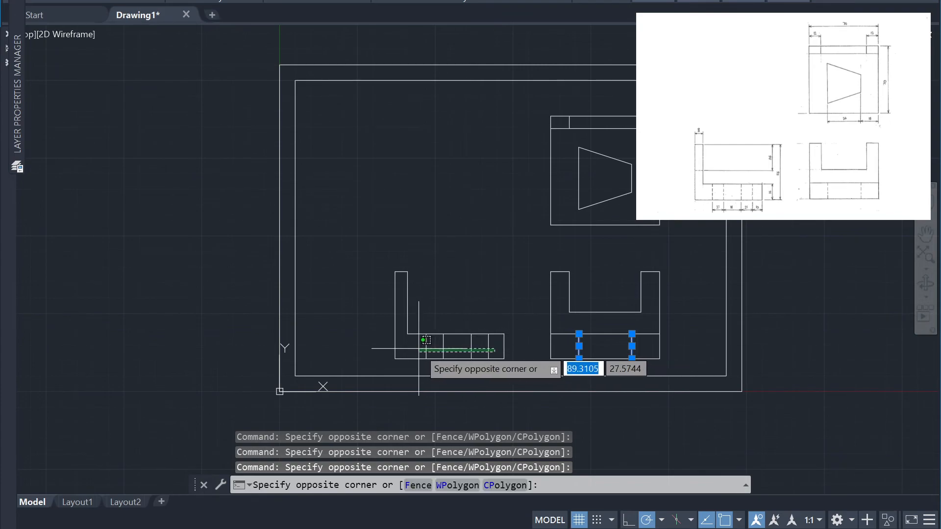
pyautogui.click(403, 336)
pyautogui.click(492, 346)
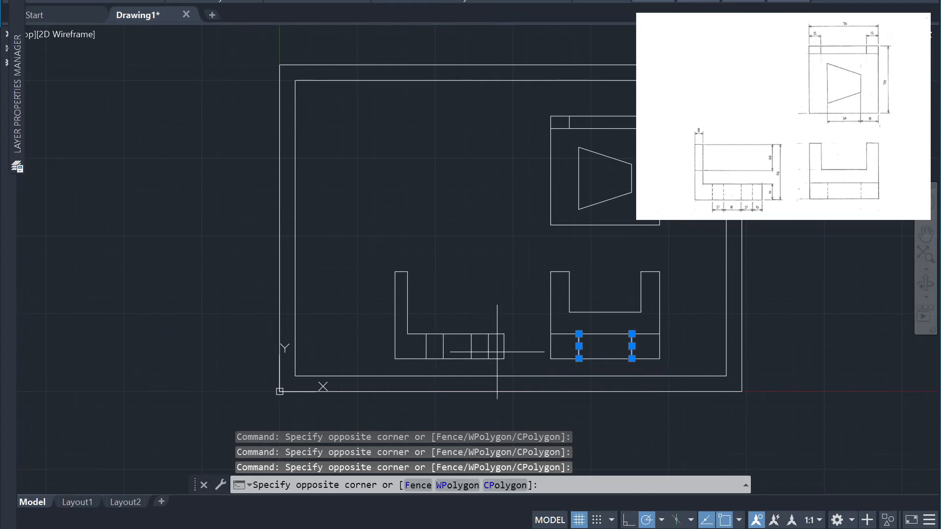
pyautogui.click(450, 353)
pyautogui.click(450, 352)
pyautogui.click(418, 348)
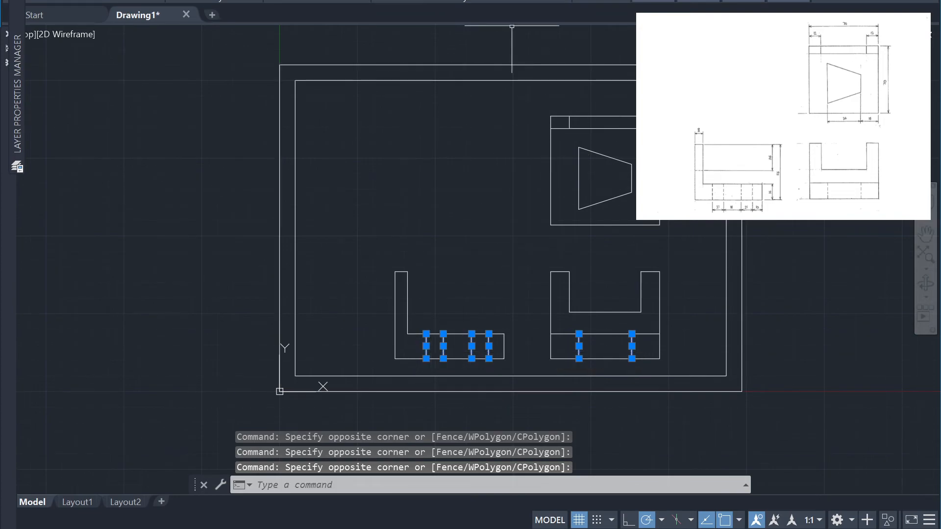
pyautogui.click(522, 0)
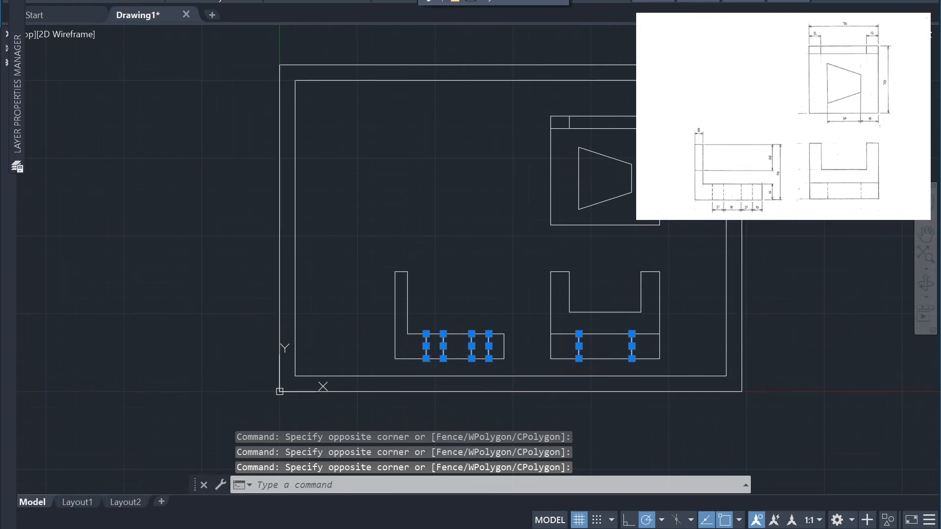
pyautogui.click(535, 2)
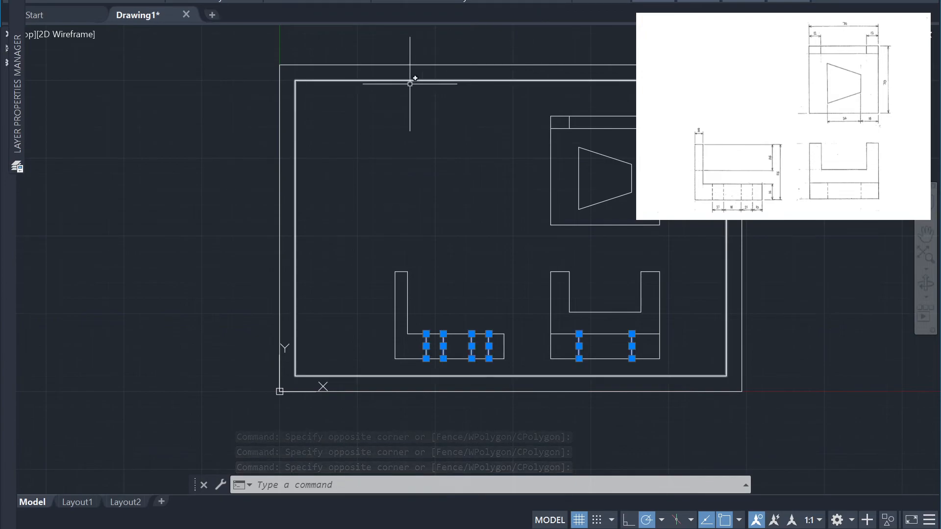
# Set the linetype scale of the six selected hidden lines to .5
pyautogui.click(655, 1)
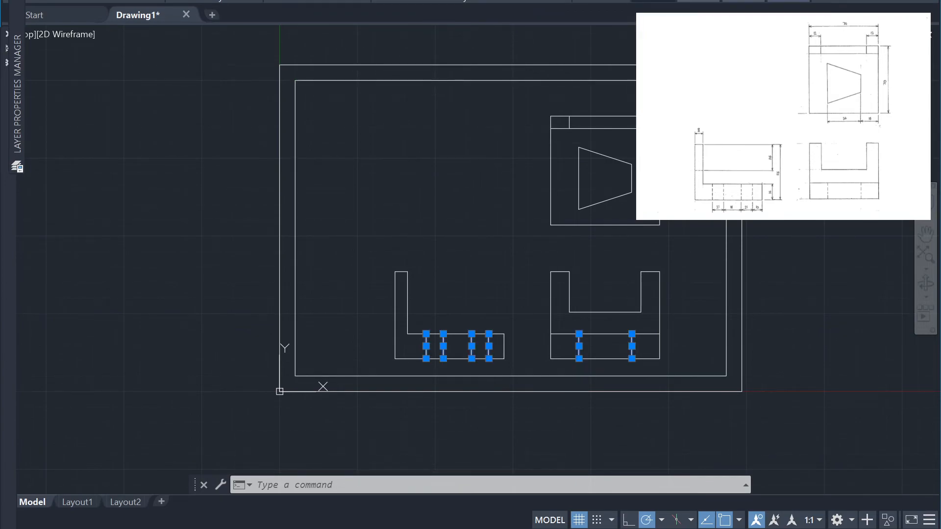
pyautogui.moveTo(658, 1)
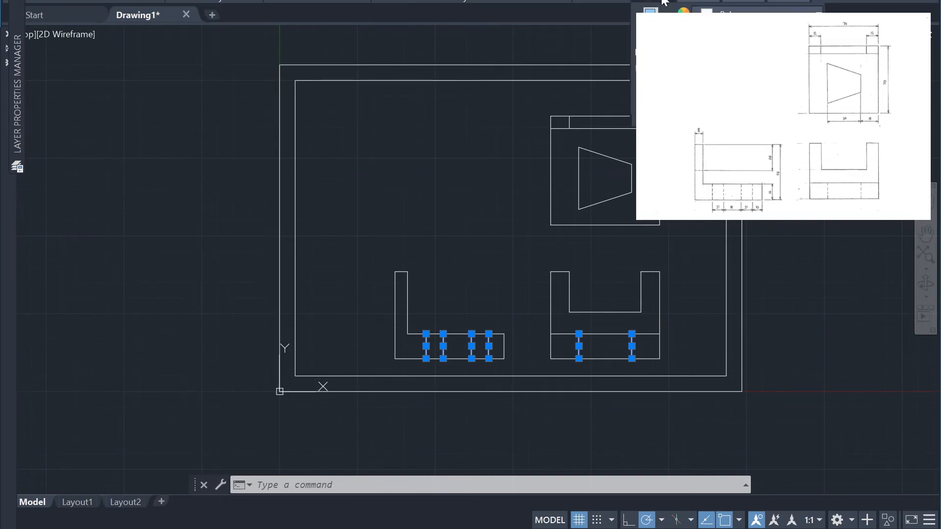
pyautogui.hotkey('ctrl', '1')
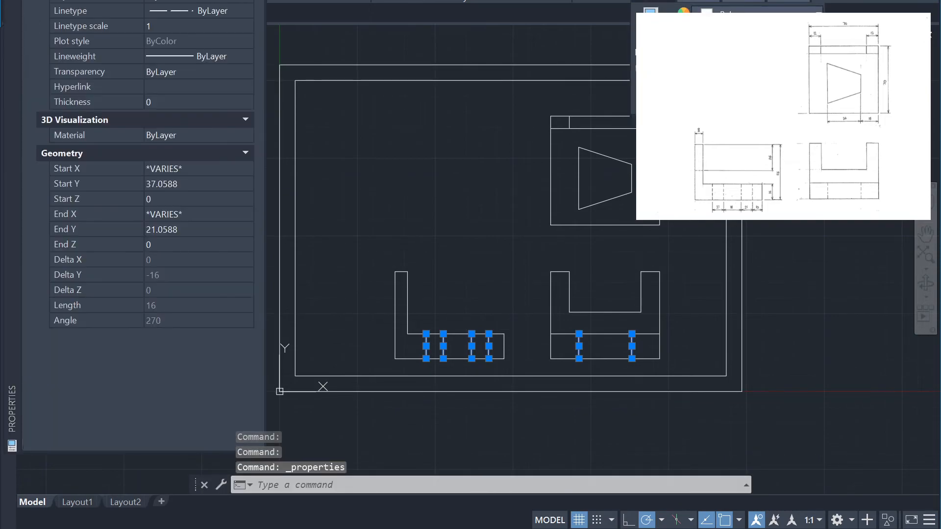
pyautogui.click(187, 26)
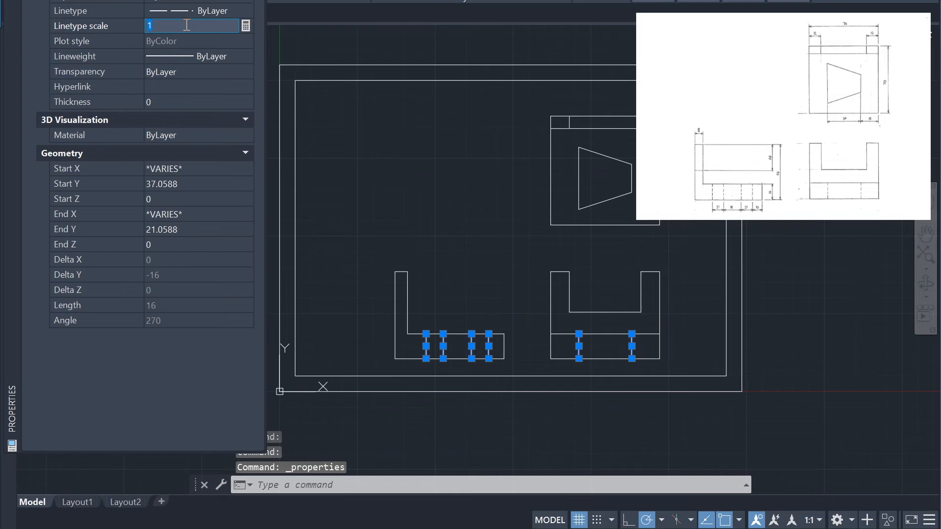
pyautogui.write('.5')
pyautogui.press('Return')
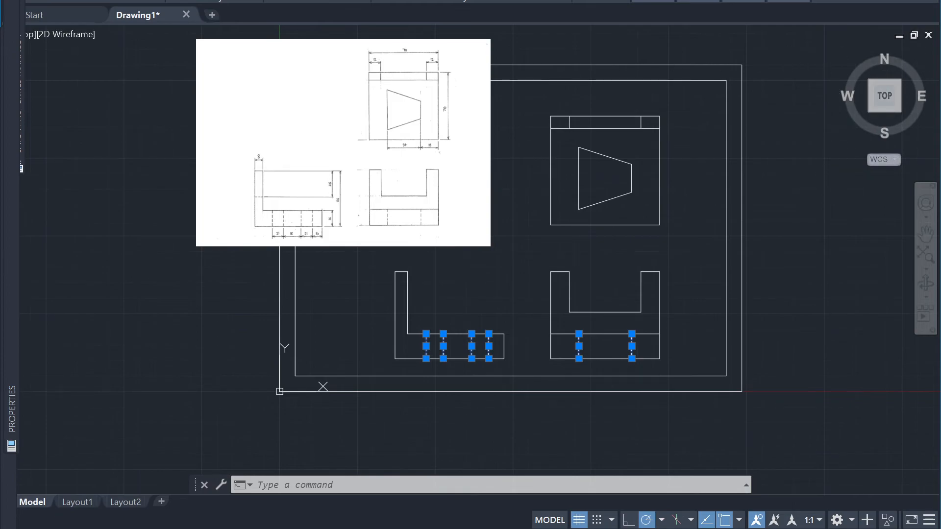
pyautogui.click(487, 178)
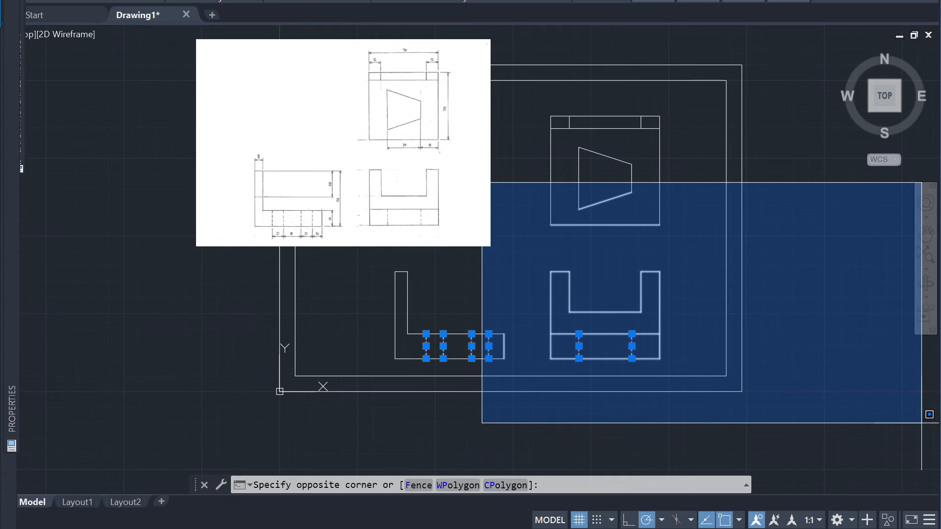
pyautogui.moveTo(795, 524); pyautogui.dragTo(834, 528)
pyautogui.click(798, 420)
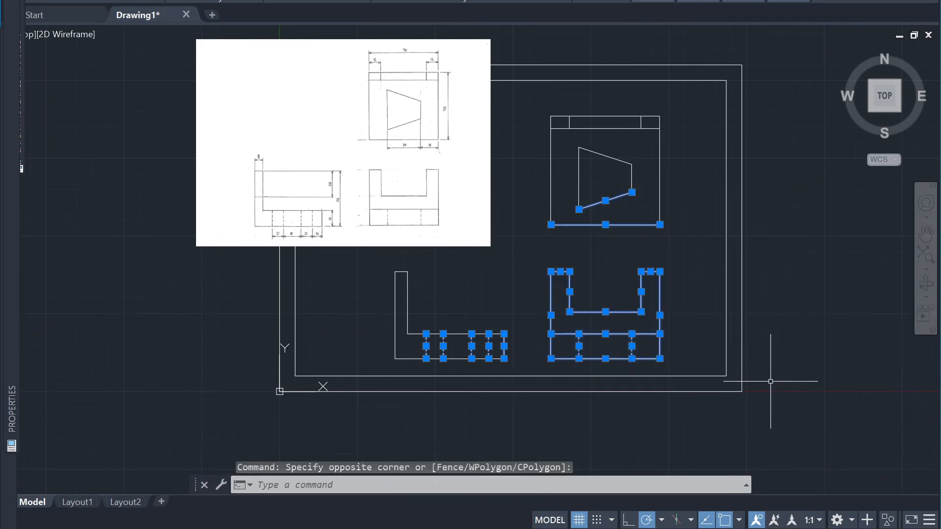
pyautogui.click(686, 241)
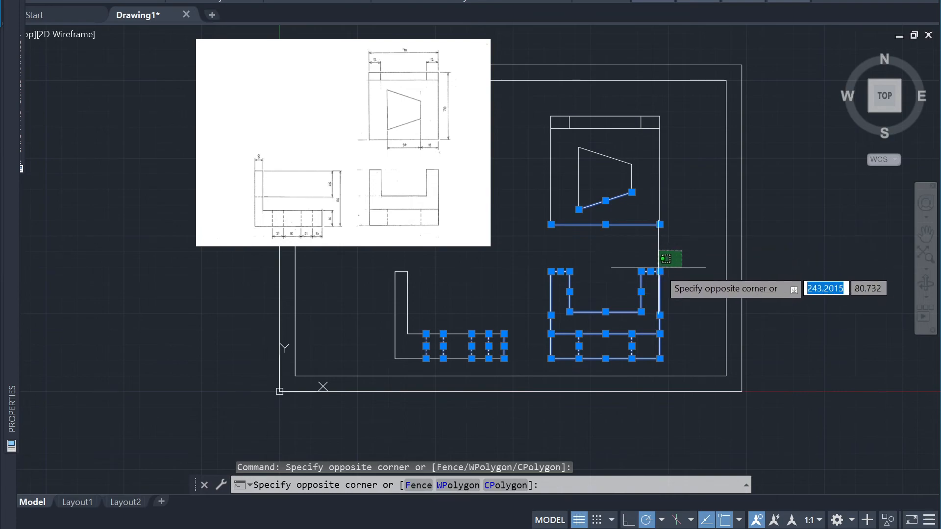
pyautogui.press('Escape')
pyautogui.press('Escape')
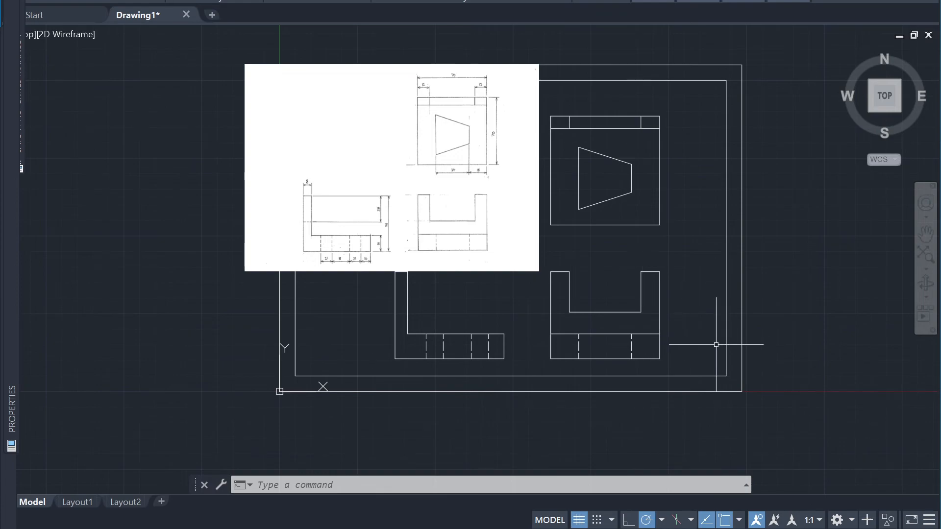
pyautogui.write('m')
pyautogui.press('Return')
pyautogui.click(641, 312)
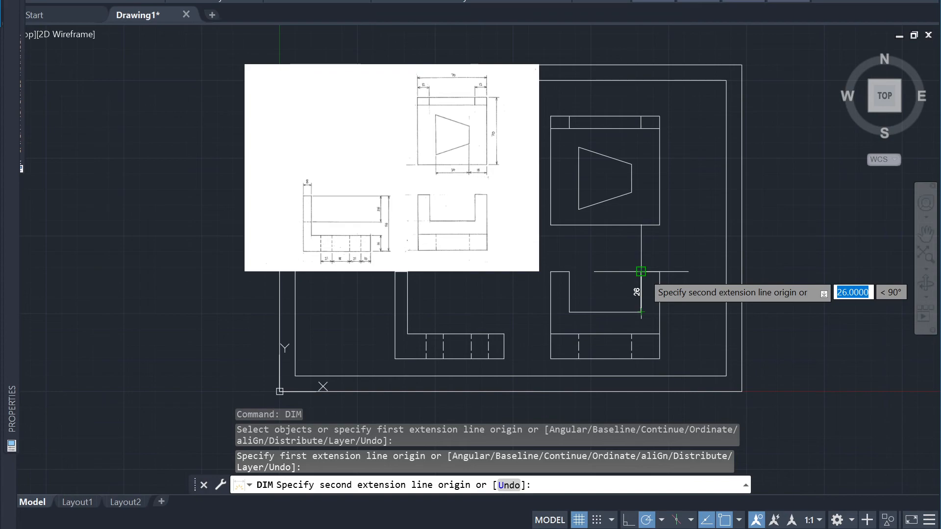
pyautogui.press('Escape')
# Dimension the depth of the U-shaped view's notch, placing the dimension line 10 outside the view's right edge
pyautogui.scroll(2, 686, 312)
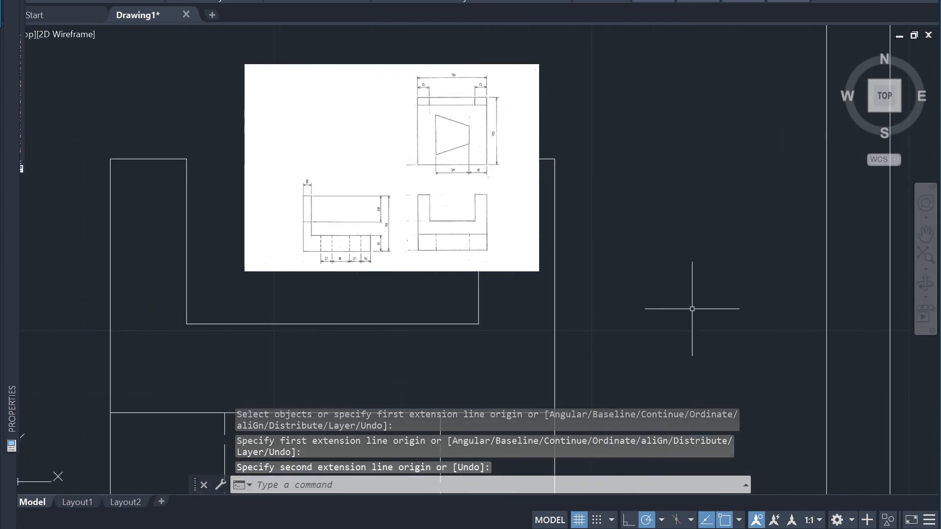
pyautogui.write('dim')
pyautogui.press('Return')
pyautogui.click(607, 314)
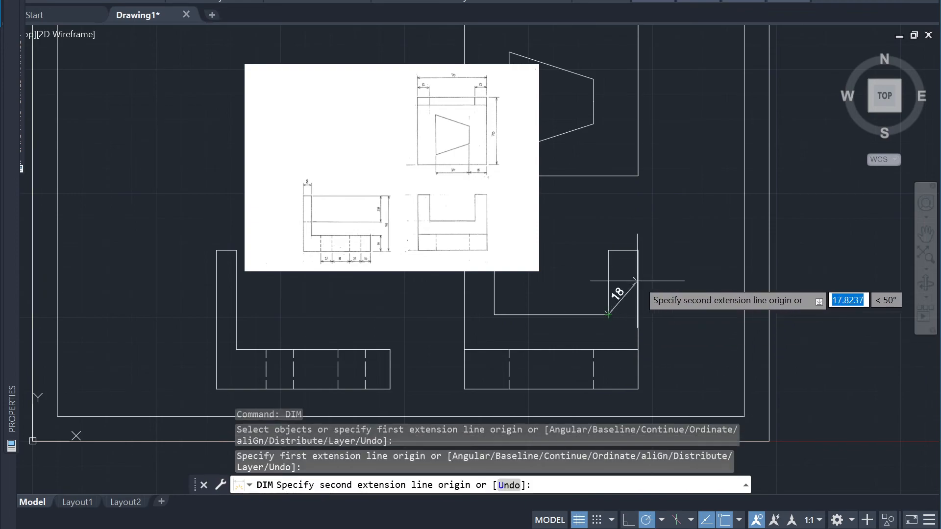
pyautogui.click(638, 250)
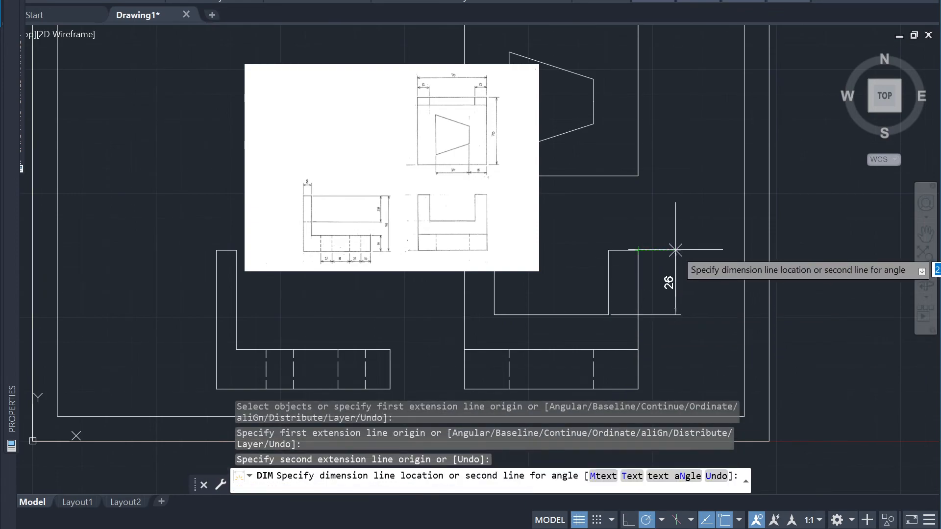
pyautogui.write('10')
pyautogui.press('Return')
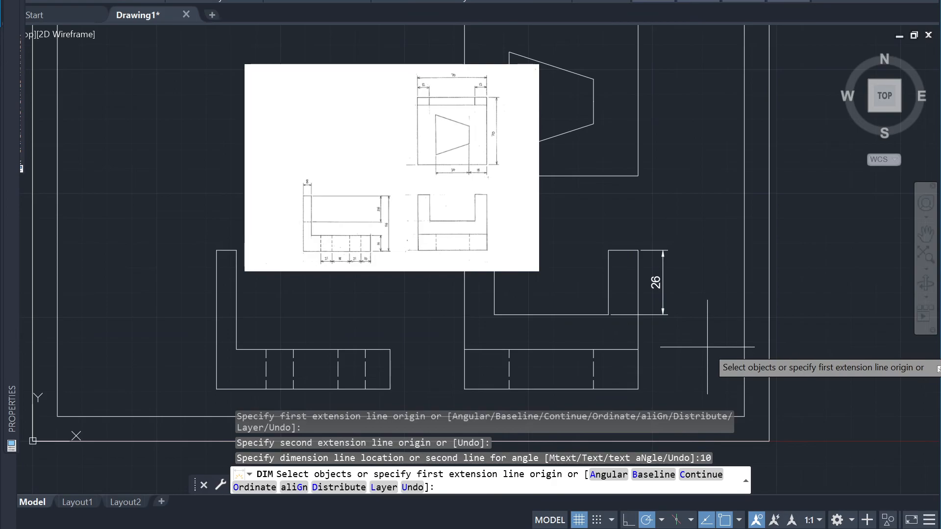
# Dimension the height of the U-shaped view's base strip, placing the dimension line 10 outside its right edge
pyautogui.scroll(2, 660, 282)
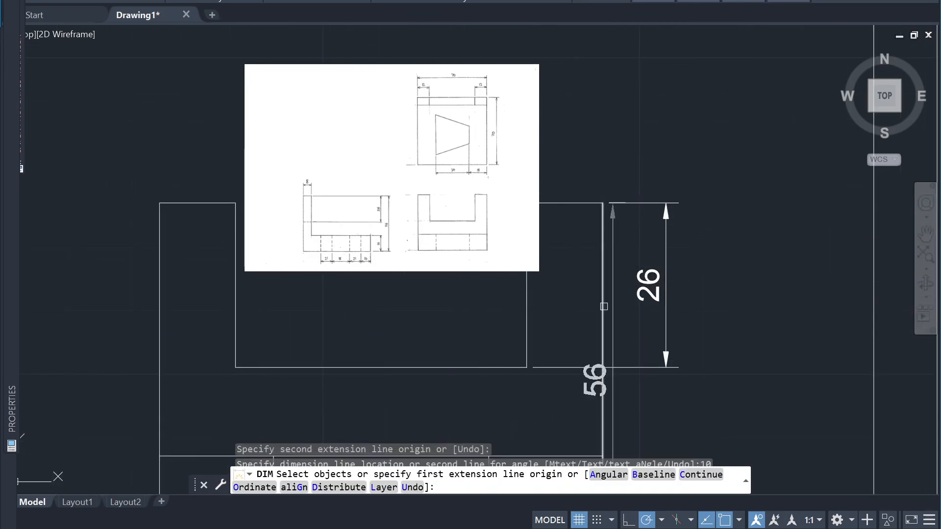
pyautogui.scroll(-4, 659, 375)
pyautogui.scroll(-4, 667, 381)
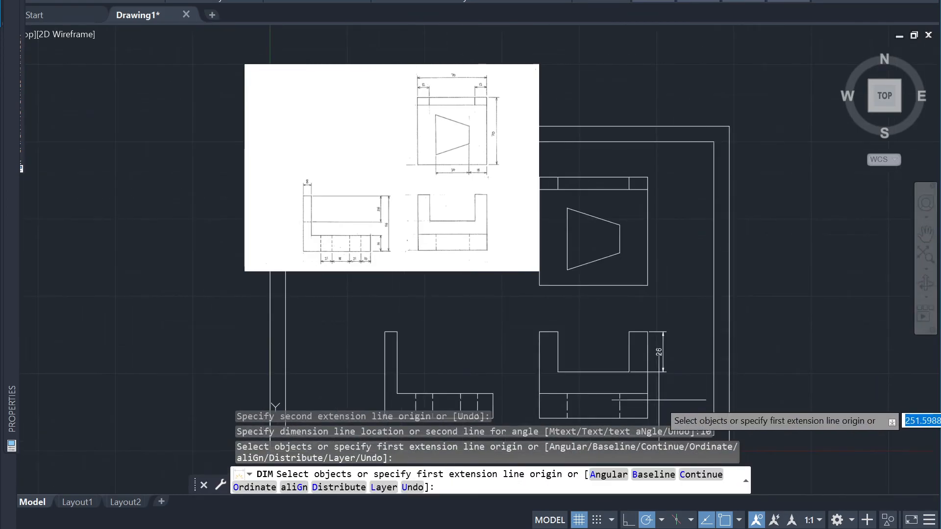
pyautogui.scroll(2, 675, 348)
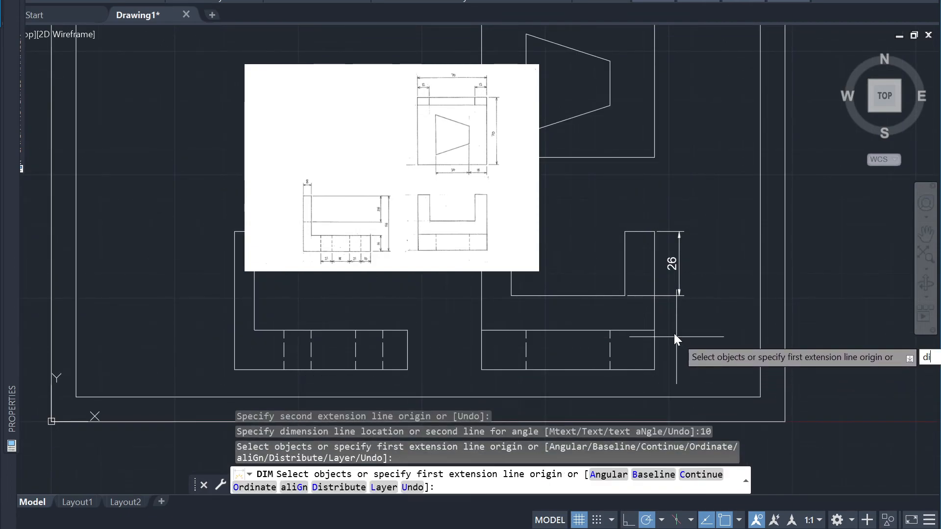
pyautogui.write('dim')
pyautogui.press('Return')
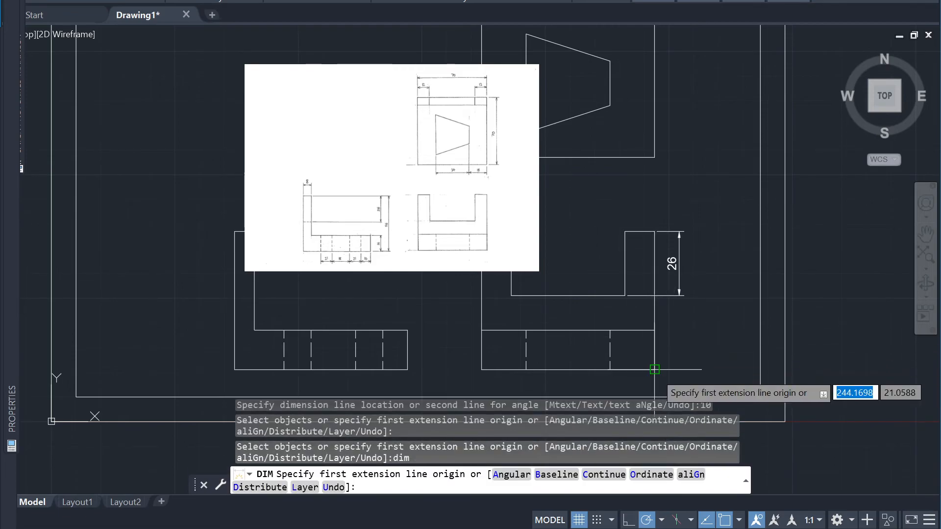
pyautogui.click(655, 369)
pyautogui.click(655, 331)
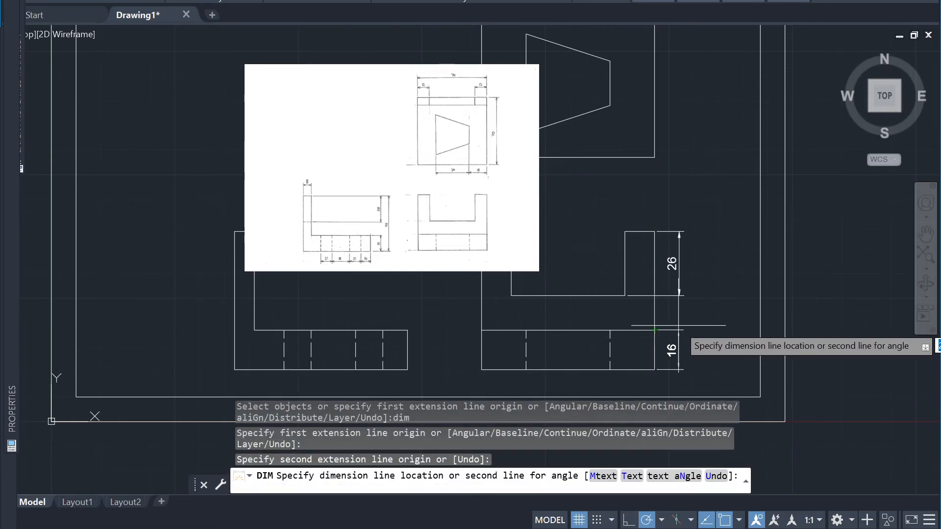
pyautogui.write('10')
pyautogui.press('Return')
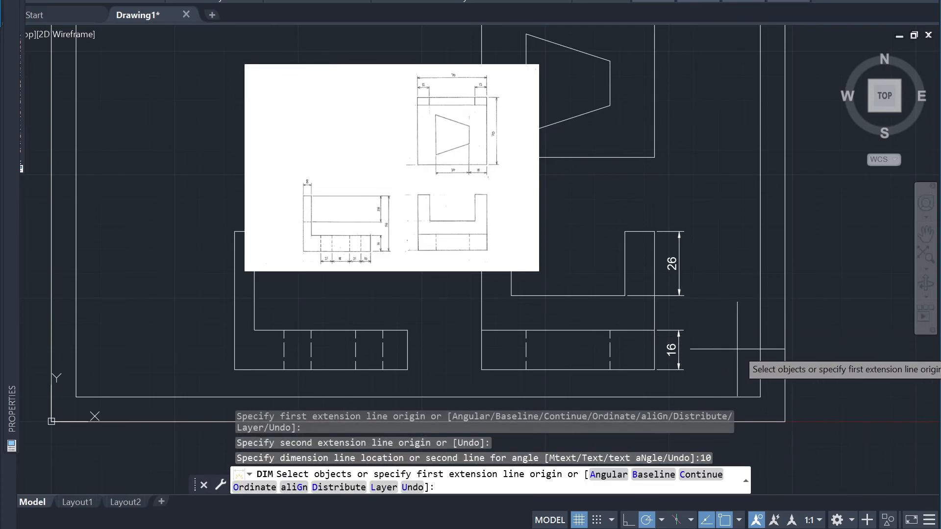
# Dimension the overall height of the U-shaped view, placing the dimension line 20 outside its right edge
pyautogui.write('dim')
pyautogui.press('Return')
pyautogui.press('Return')
pyautogui.click(656, 320)
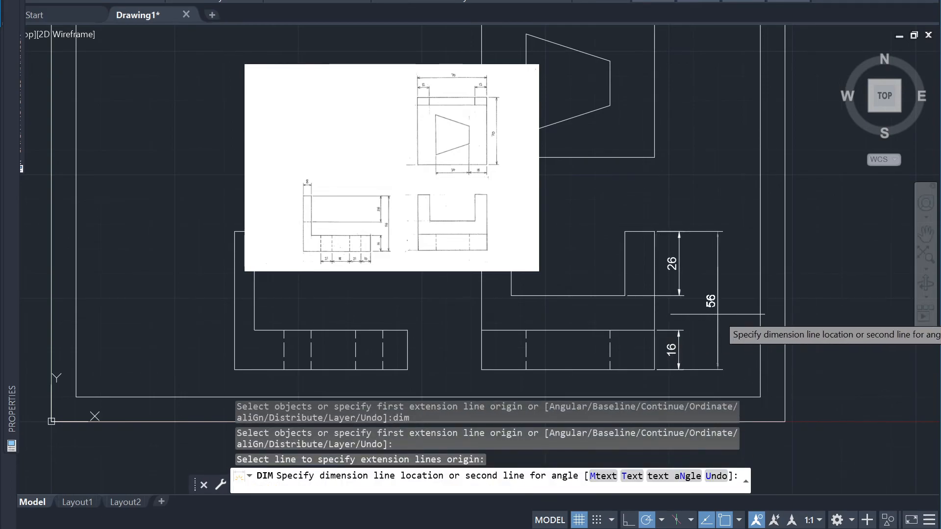
pyautogui.write('20')
pyautogui.press('Return')
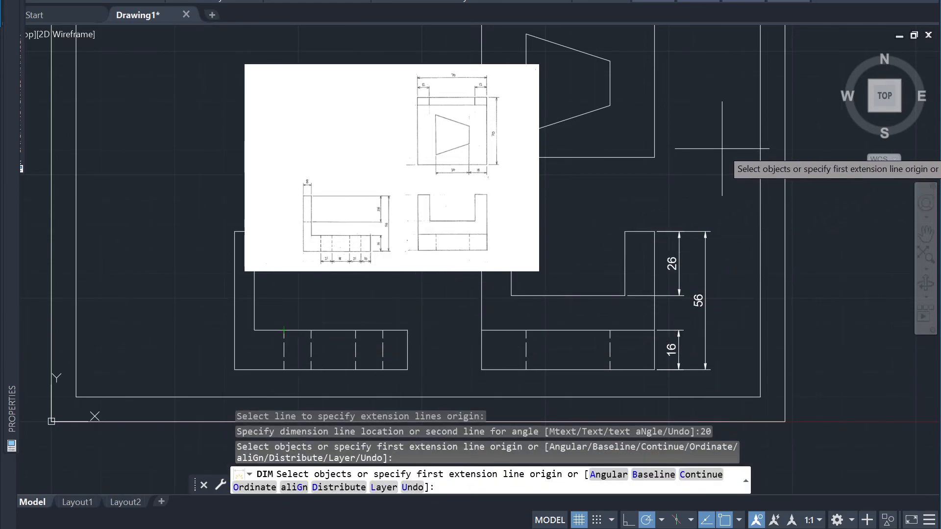
# Dimension the right edge of the view containing the trapezoid, placing the dimension line 10 outside it
pyautogui.scroll(-2, 735, 131)
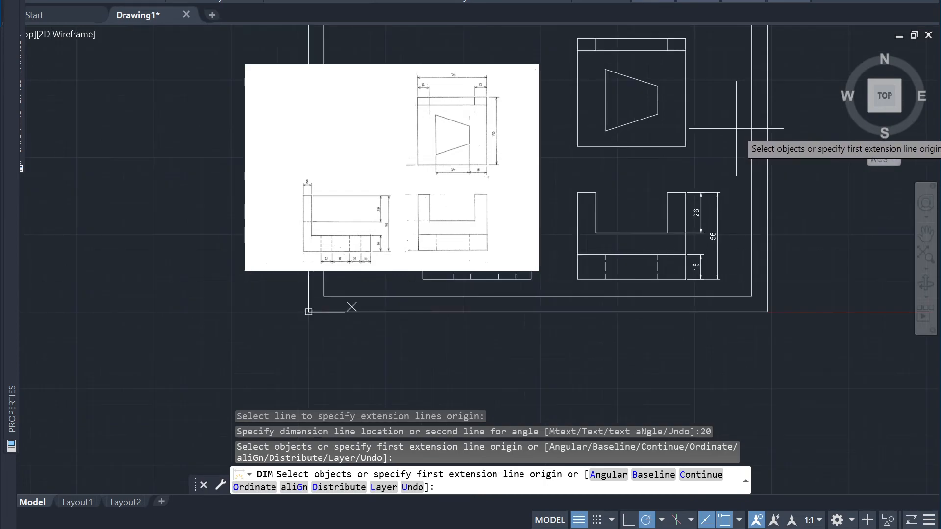
pyautogui.press('Return')
pyautogui.click(686, 107)
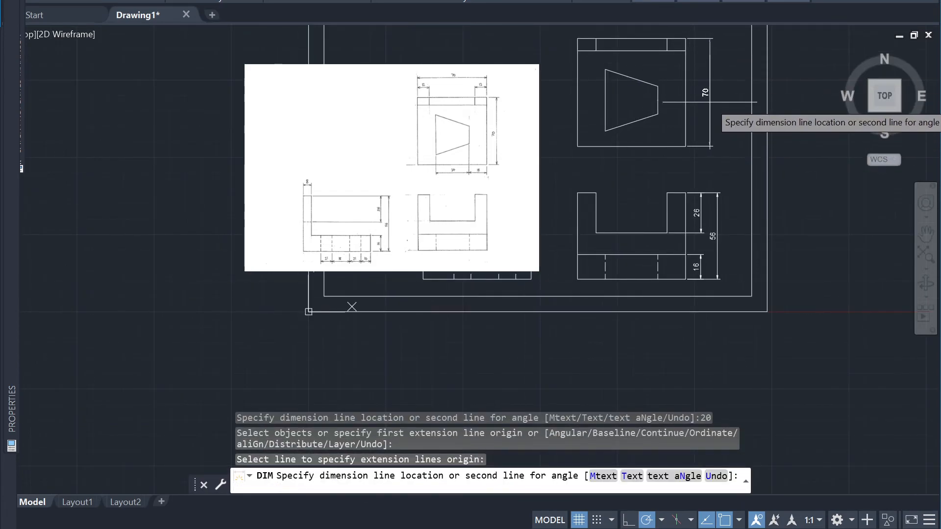
pyautogui.write('10')
pyautogui.press('Return')
# Dimension the overall width of the trapezoid view along its top edge, placing the dimension line 20 above it
pyautogui.scroll(-2, 710, 104)
pyautogui.press('Return')
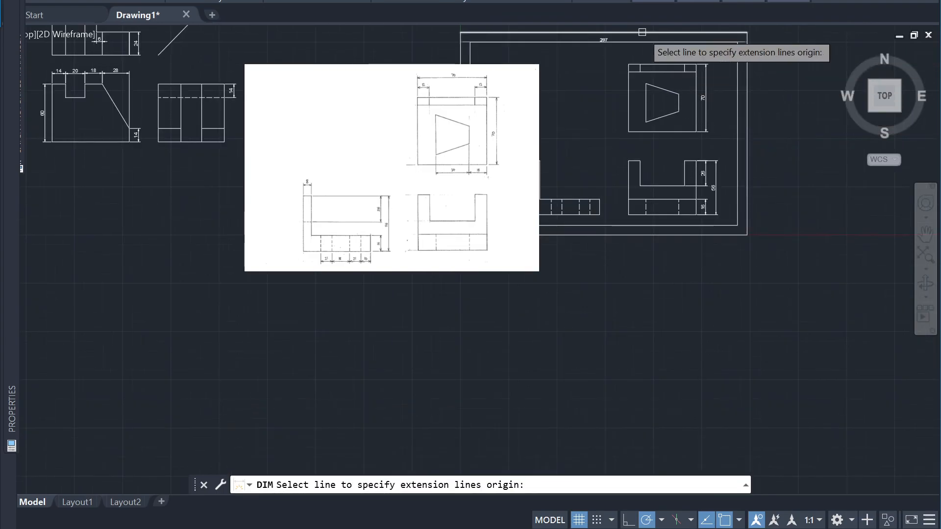
pyautogui.scroll(4, 642, 33)
pyautogui.press('Return')
pyautogui.press('Return')
pyautogui.click(710, 115)
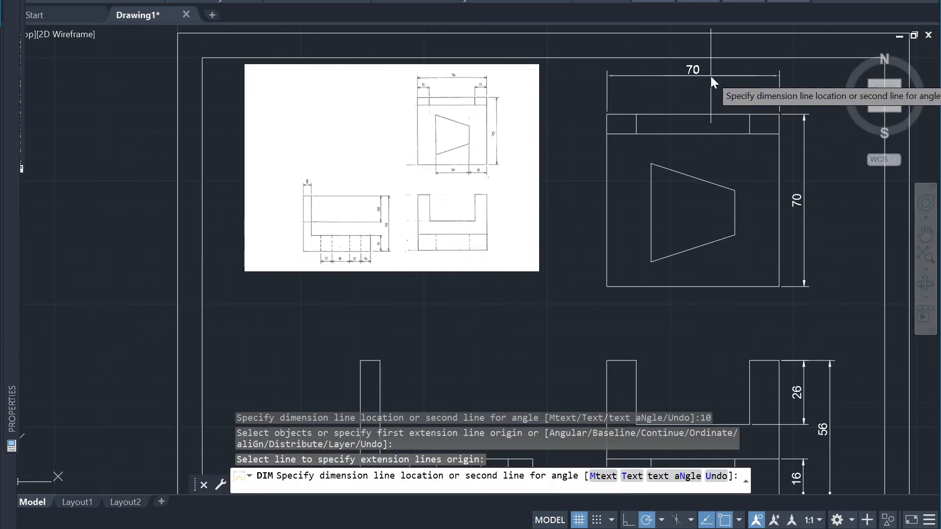
pyautogui.write('20')
pyautogui.press('Return')
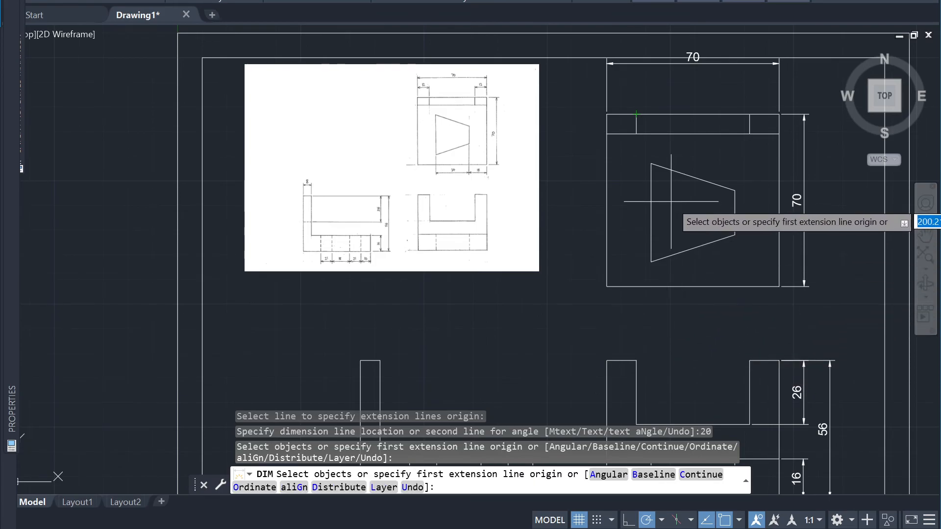
# Try to dimension the short segment at the left end of the trapezoid view's top edge
pyautogui.click(607, 114)
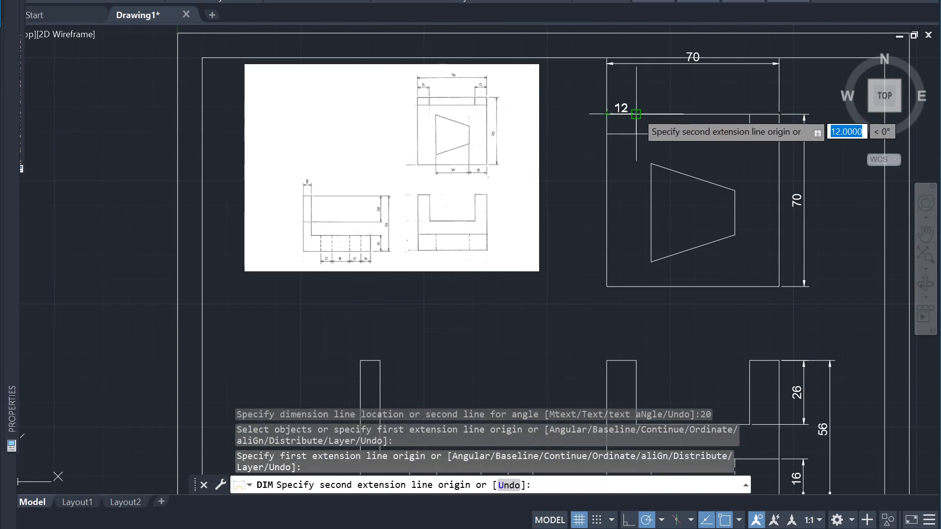
pyautogui.click(636, 114)
pyautogui.write('110')
pyautogui.press('Return')
pyautogui.hotkey('ctrl', 'z')
pyautogui.hotkey('ctrl', 'z')
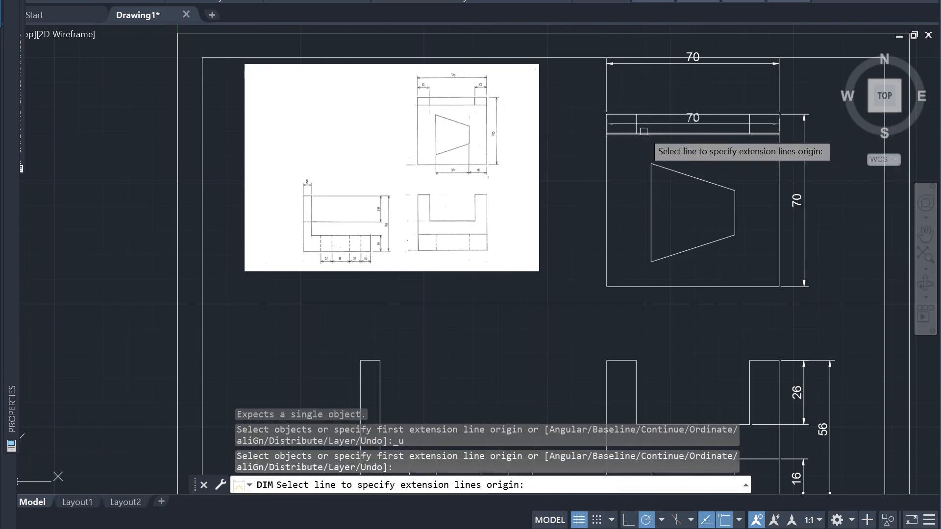
# Dimension the left end segment of the trapezoid view's top edge, placing the dimension line 10 above it
pyautogui.press('Return')
pyautogui.click(607, 114)
pyautogui.click(636, 114)
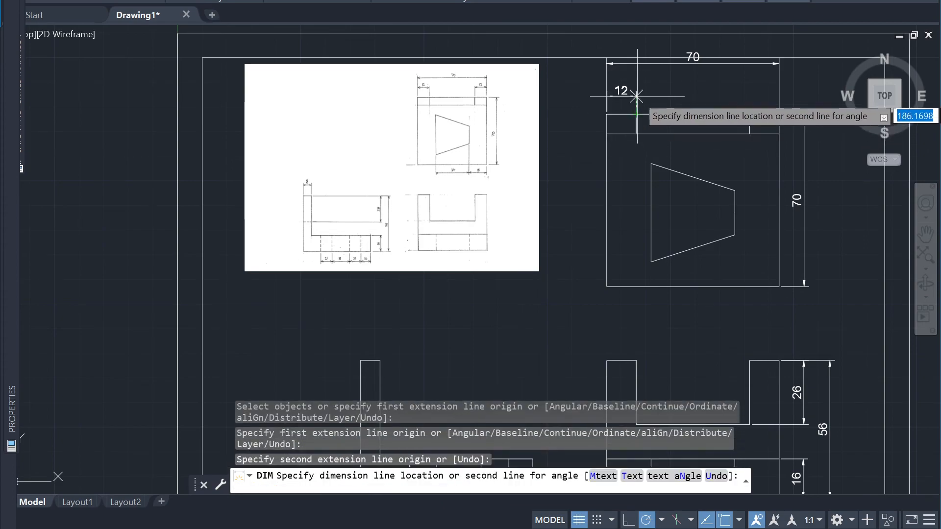
pyautogui.press('Return')
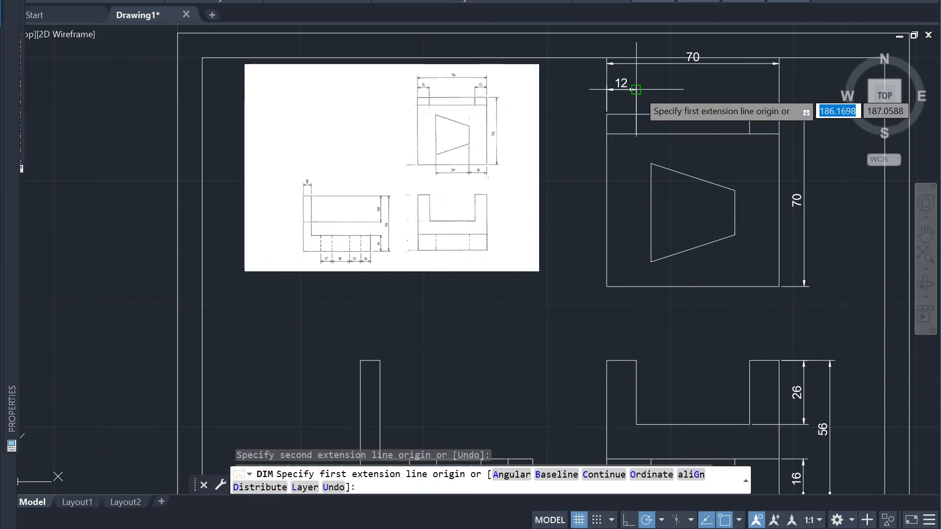
# Dimension the right end segment of the trapezoid view's top edge, placing the dimension line 10 above it
pyautogui.press('Return')
pyautogui.click(750, 114)
pyautogui.click(780, 114)
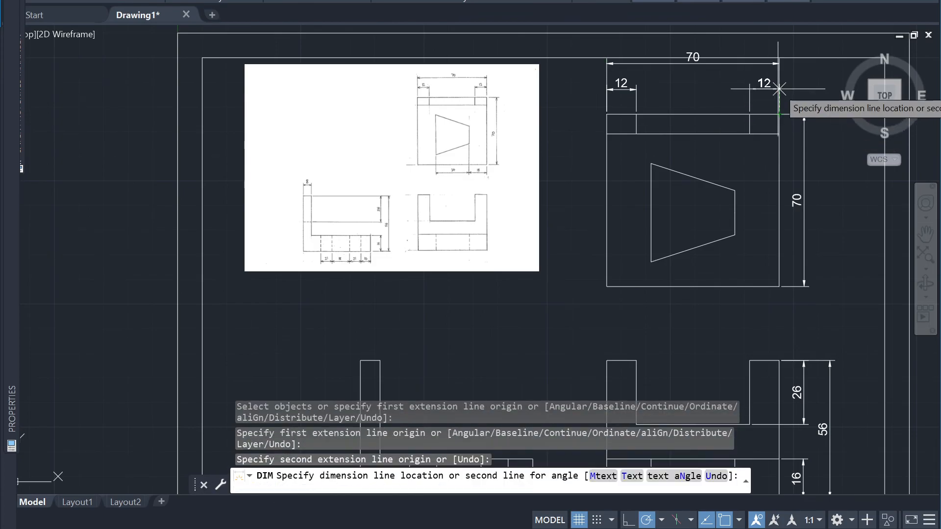
pyautogui.write('10')
pyautogui.press('Return')
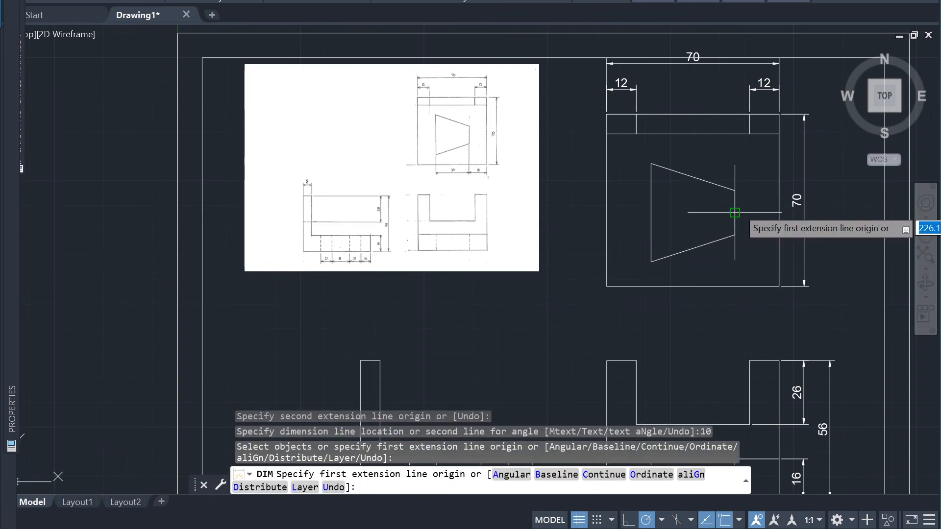
# Dimension the trapezoid's short right edge, placing the dimension line 10 inside the trapezoid
pyautogui.click(735, 235)
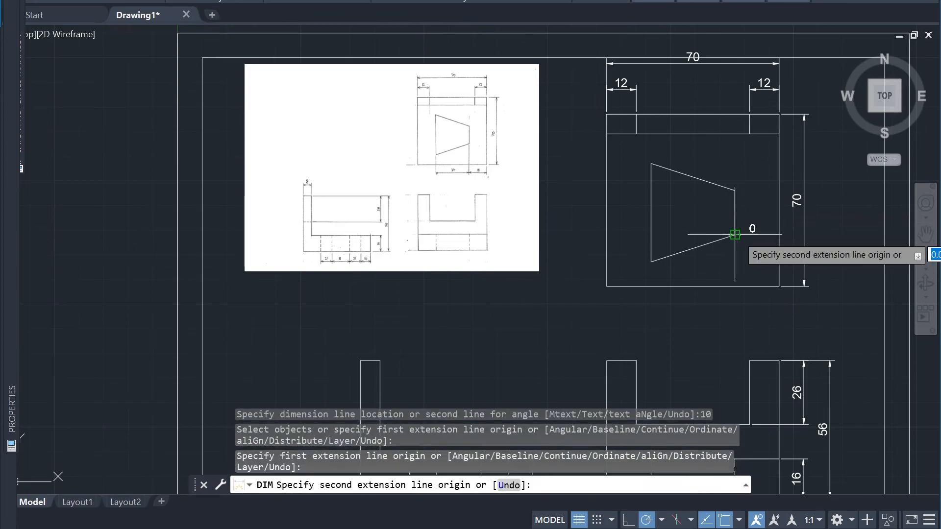
pyautogui.click(735, 190)
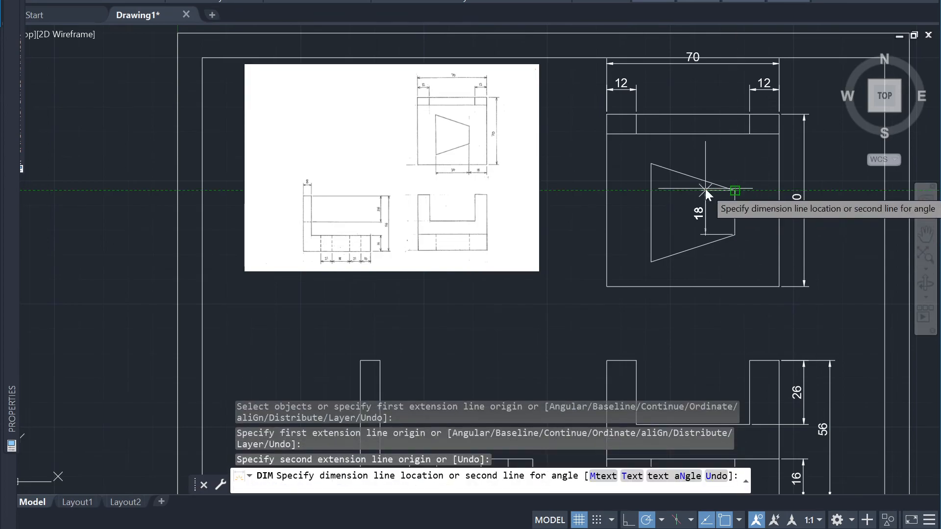
pyautogui.write('10')
pyautogui.press('Return')
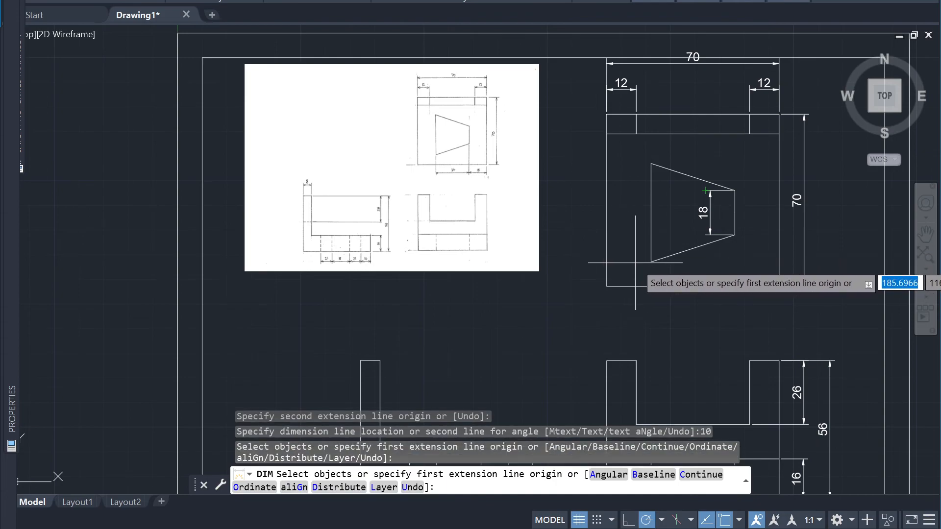
# Dimension the trapezoid's long left edge, placing the dimension line 10 outside it
pyautogui.press('Return')
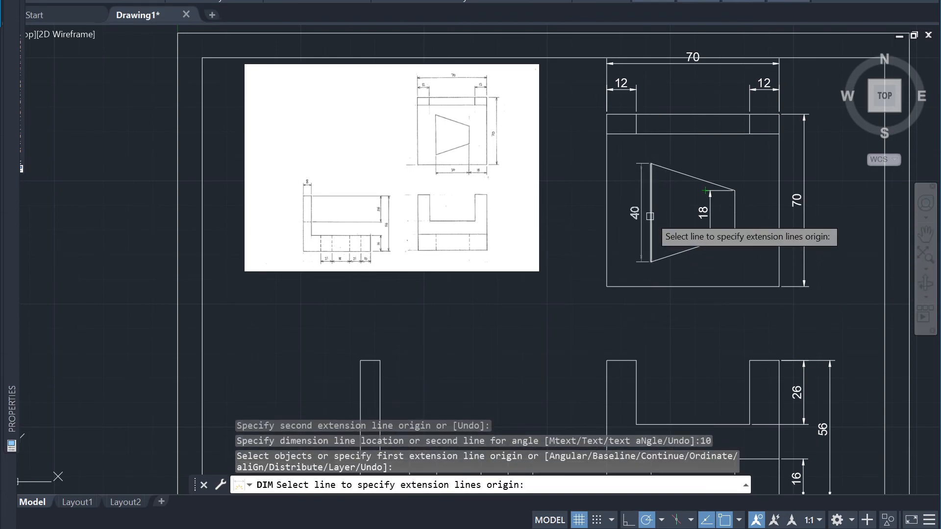
pyautogui.click(650, 216)
pyautogui.write('10')
pyautogui.press('Return')
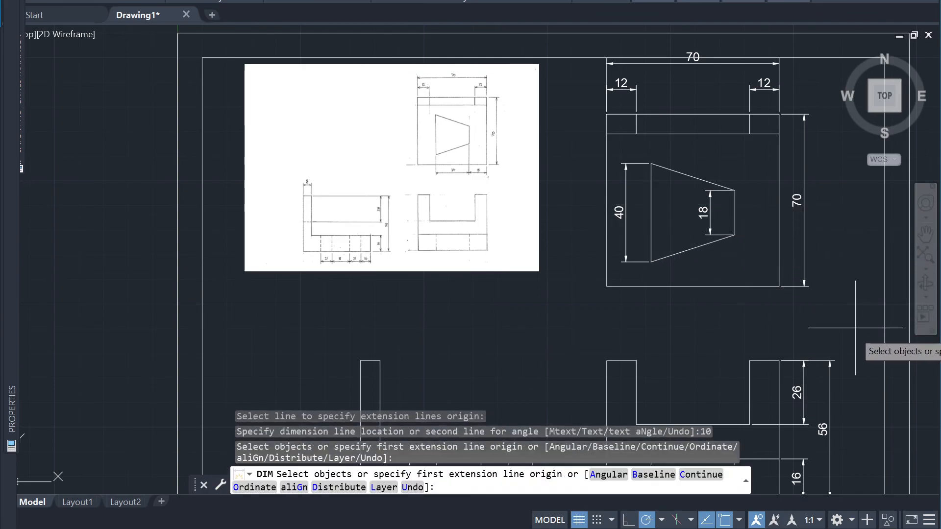
# Dimension the trapezoid's horizontal width between its two lower corners, placing the dimension line below the view
pyautogui.click(651, 262)
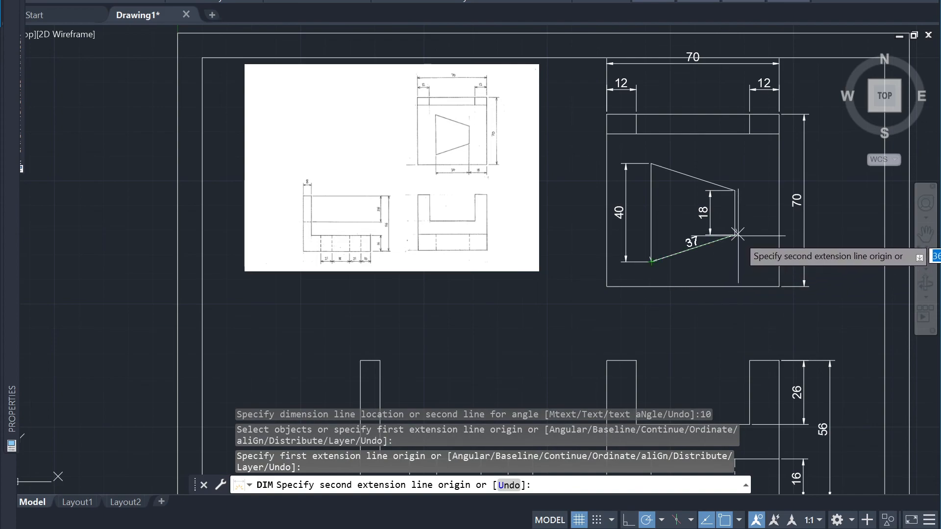
pyautogui.click(734, 236)
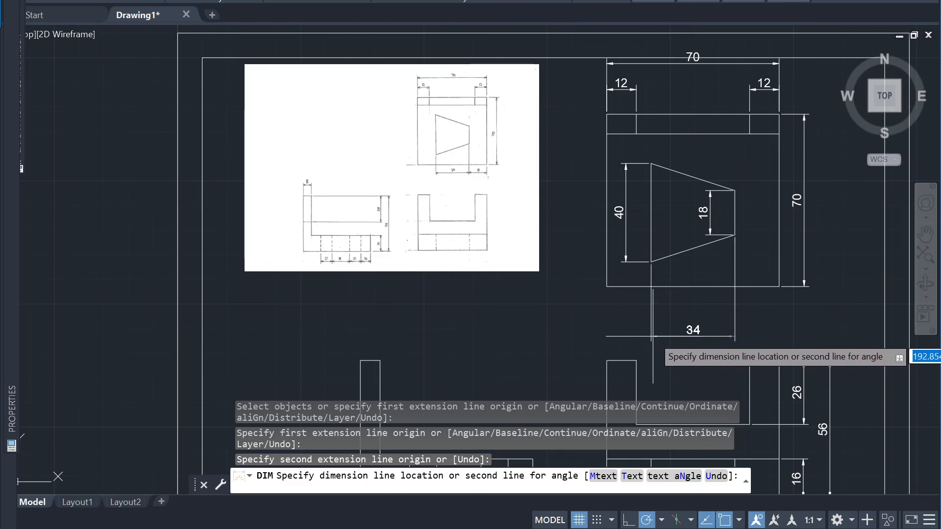
pyautogui.click(654, 337)
pyautogui.click(744, 346)
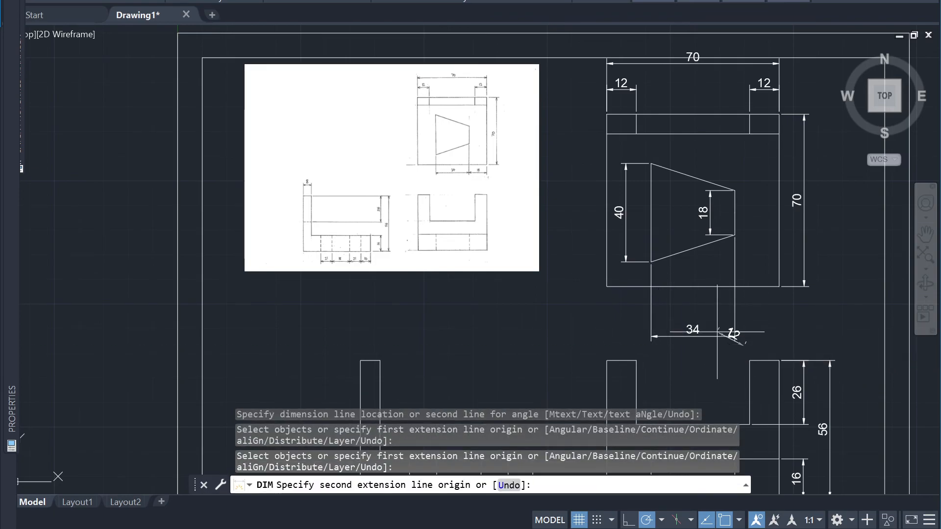
pyautogui.click(725, 332)
pyautogui.hotkey('ctrl', 'z')
pyautogui.press('Escape')
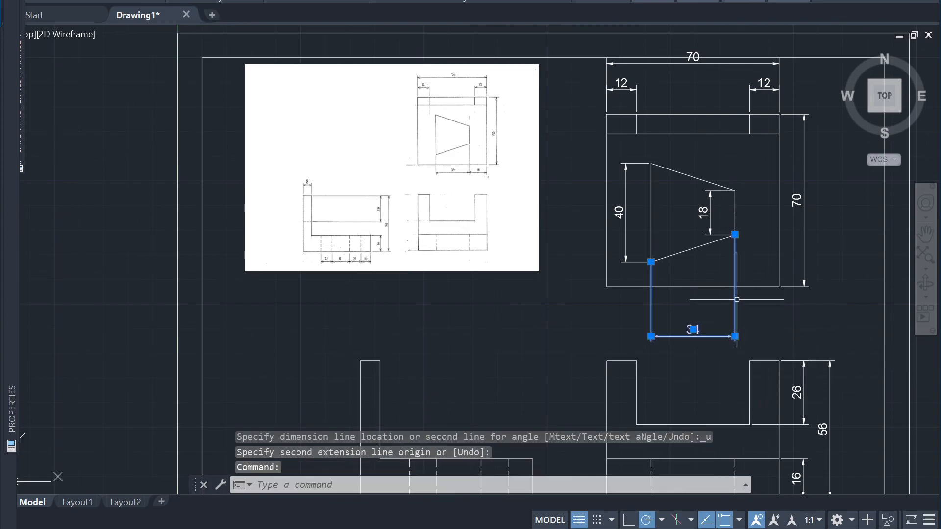
# Move the trapezoid width's dimension line up inside the view, just beneath the trapezoid
pyautogui.click(735, 337)
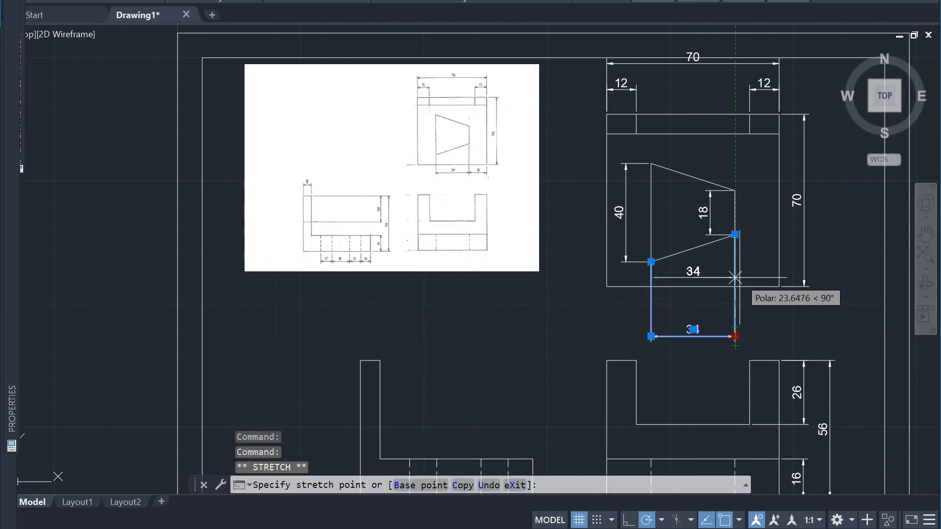
pyautogui.press('Escape')
pyautogui.click(757, 332)
pyautogui.press('Escape')
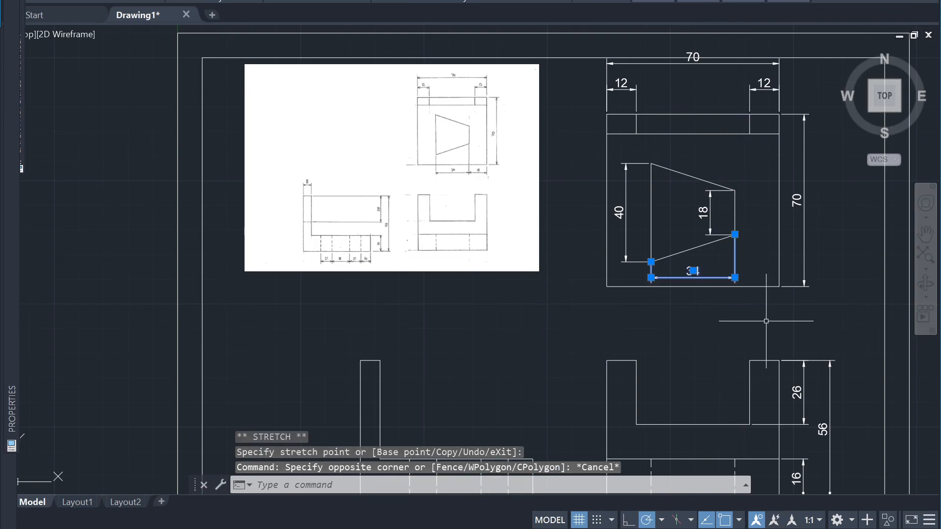
pyautogui.press('Escape')
# Move the trapezoid width's dimension line onto the view's bottom edge and from there 10 below it
pyautogui.click(756, 270)
pyautogui.click(725, 268)
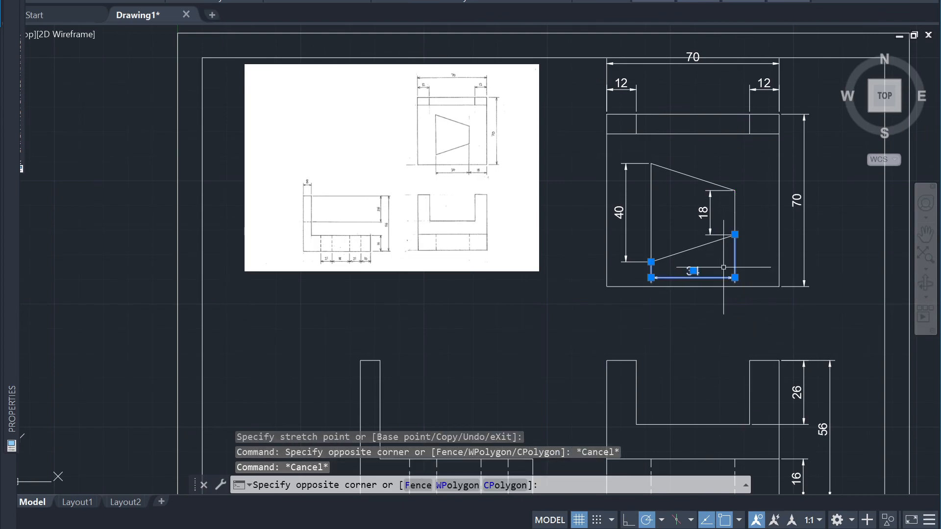
pyautogui.click(735, 277)
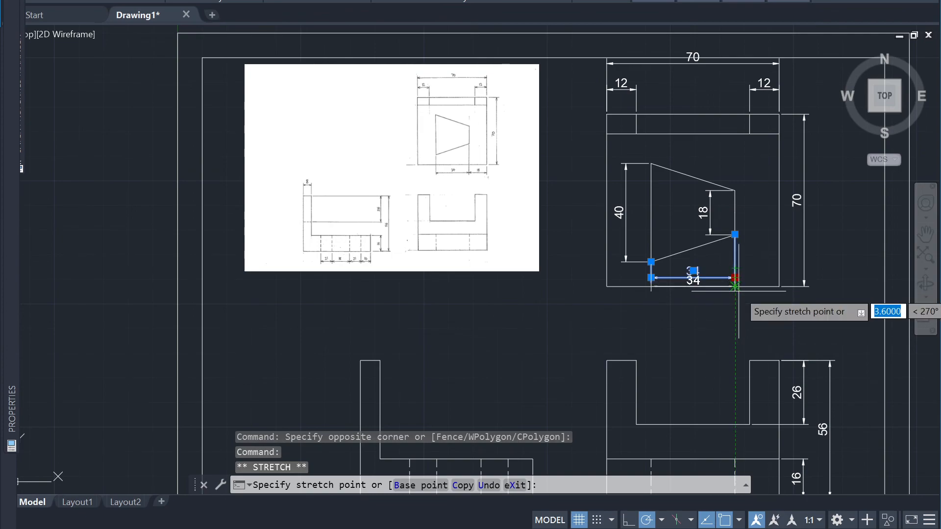
pyautogui.click(736, 287)
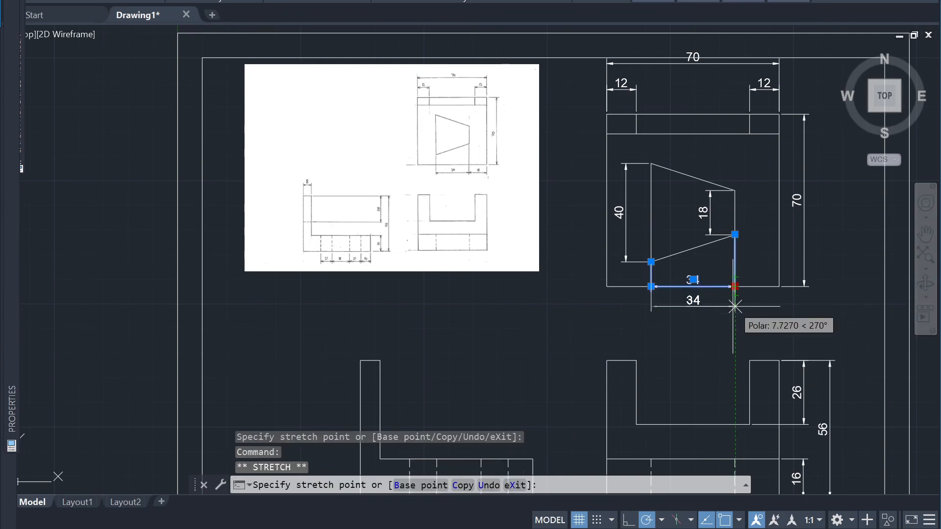
pyautogui.write('10')
pyautogui.press('Return')
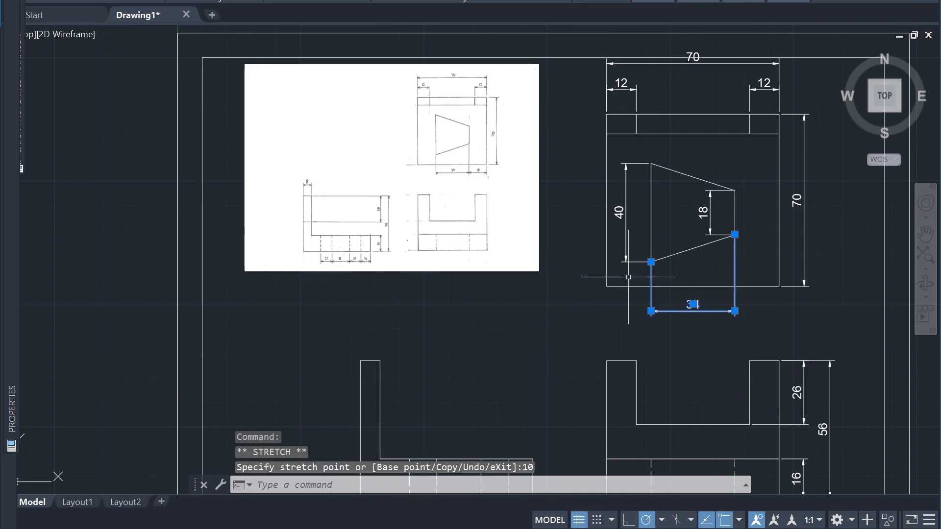
pyautogui.click(695, 259)
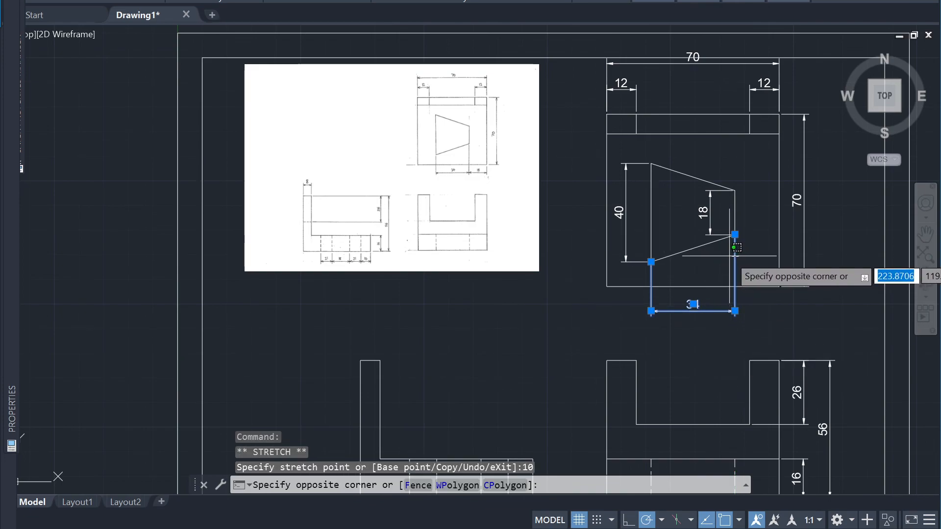
pyautogui.press('Escape')
pyautogui.click(763, 254)
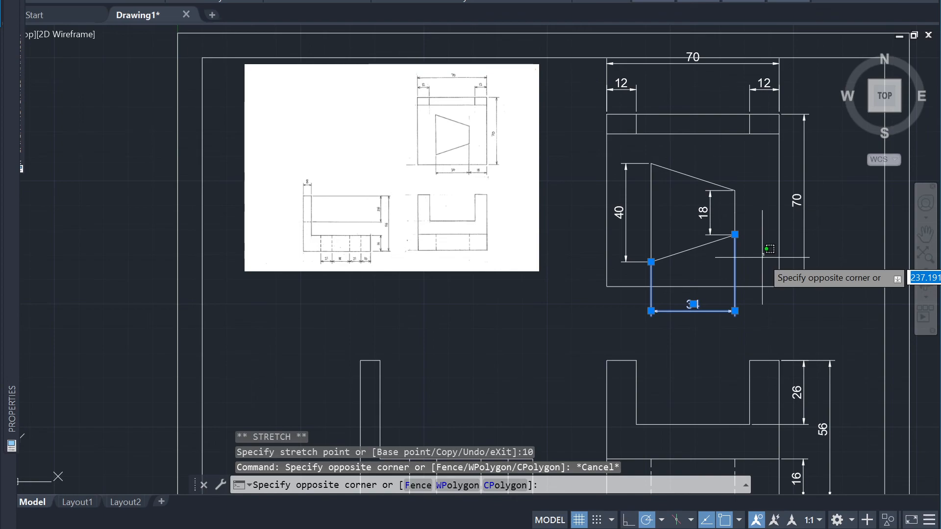
pyautogui.press('Escape')
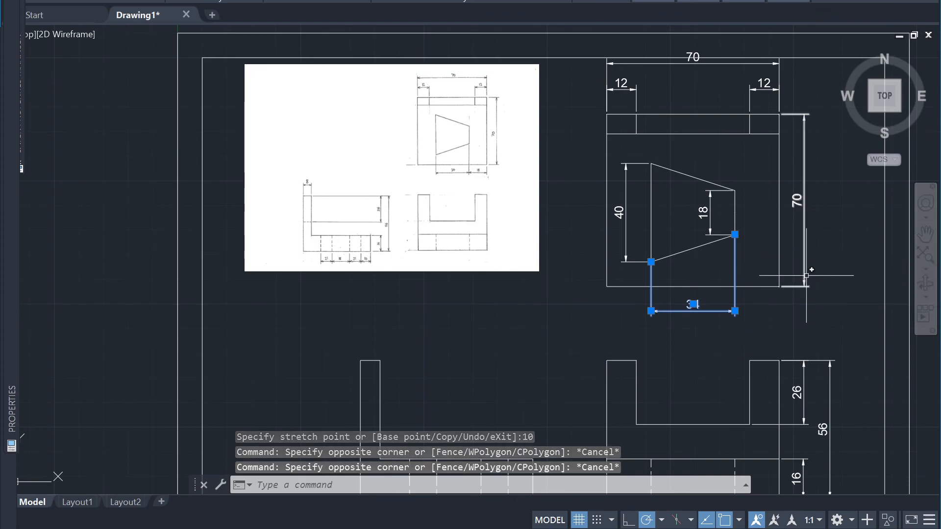
# Try moving the dimension line of the trapezoid's short edge 10 to the right, and undo the move
pyautogui.click(720, 220)
pyautogui.click(713, 217)
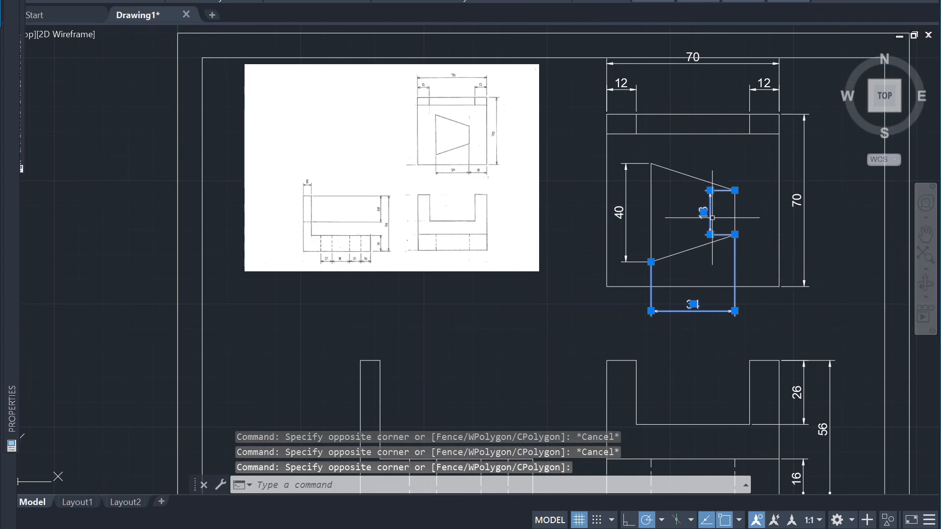
pyautogui.click(711, 235)
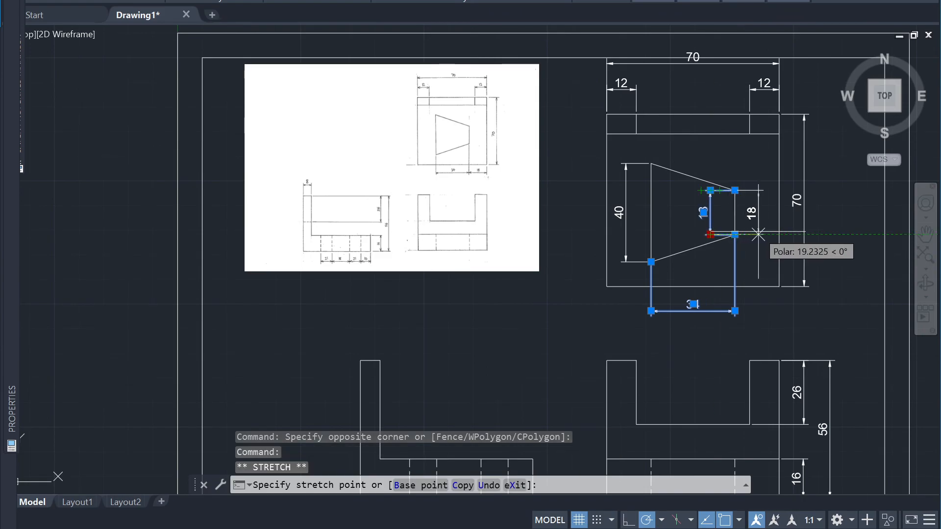
pyautogui.write('10')
pyautogui.press('Return')
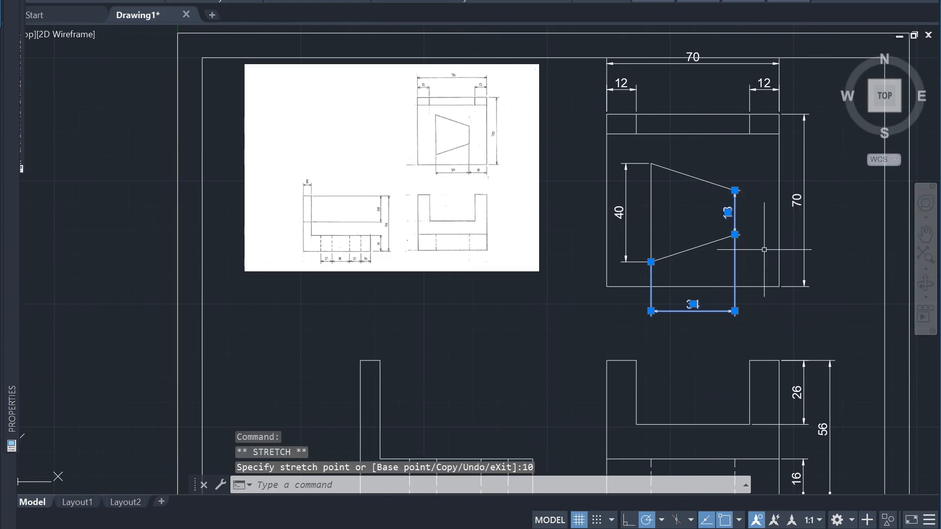
pyautogui.hotkey('ctrl', 'z')
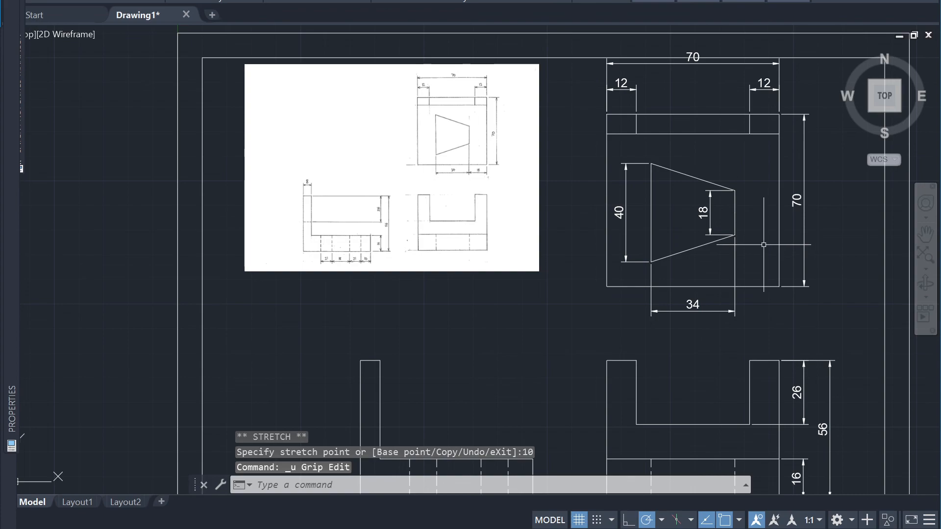
# Move the dimension line of the trapezoid's short edge outside the trapezoid with two stretches of 10 to the right
pyautogui.click(710, 224)
pyautogui.click(711, 235)
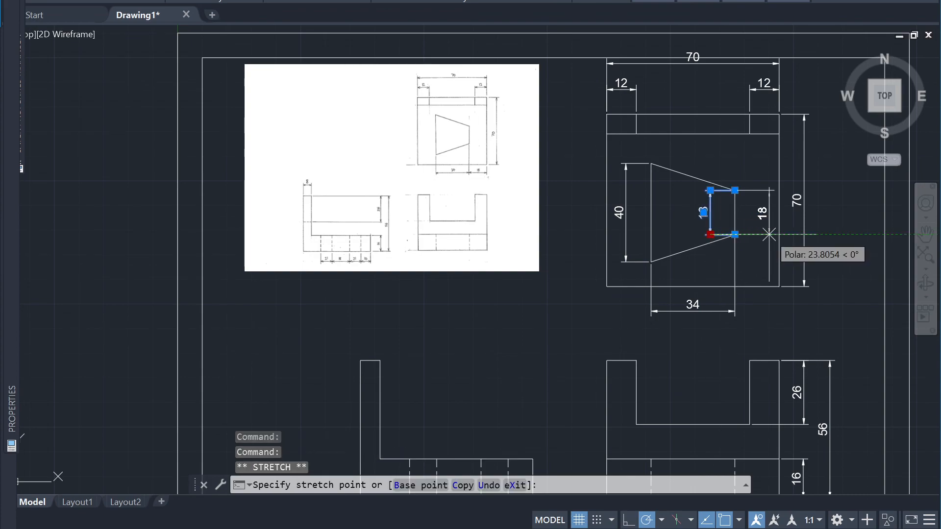
pyautogui.write('10')
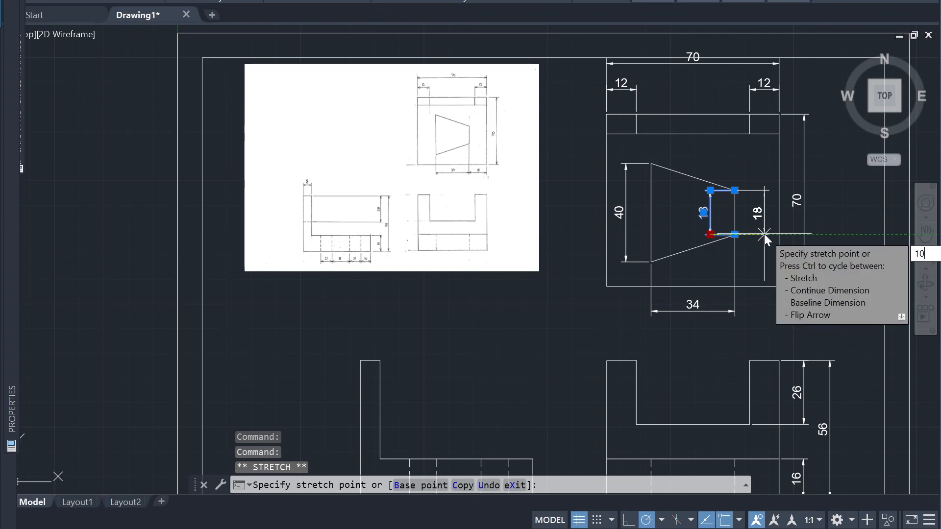
pyautogui.press('Return')
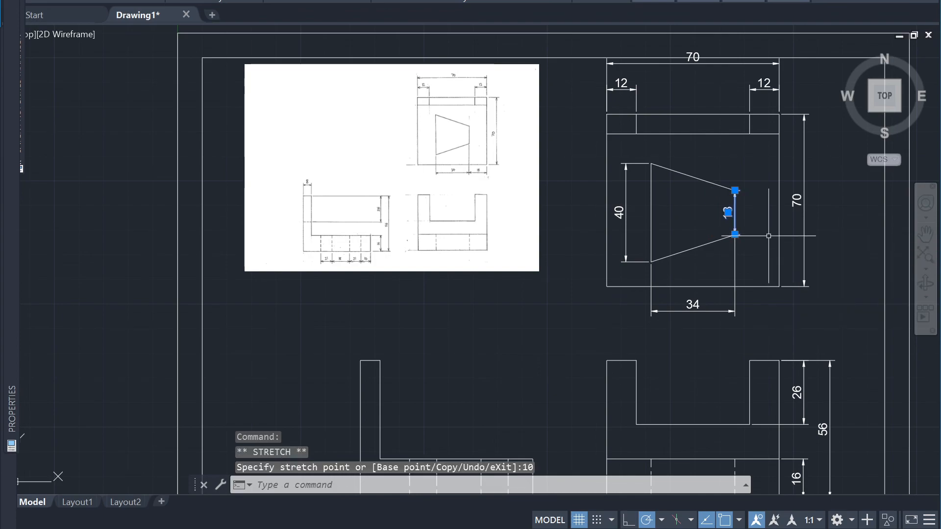
pyautogui.click(735, 234)
pyautogui.write('10')
pyautogui.press('Return')
pyautogui.click(767, 279)
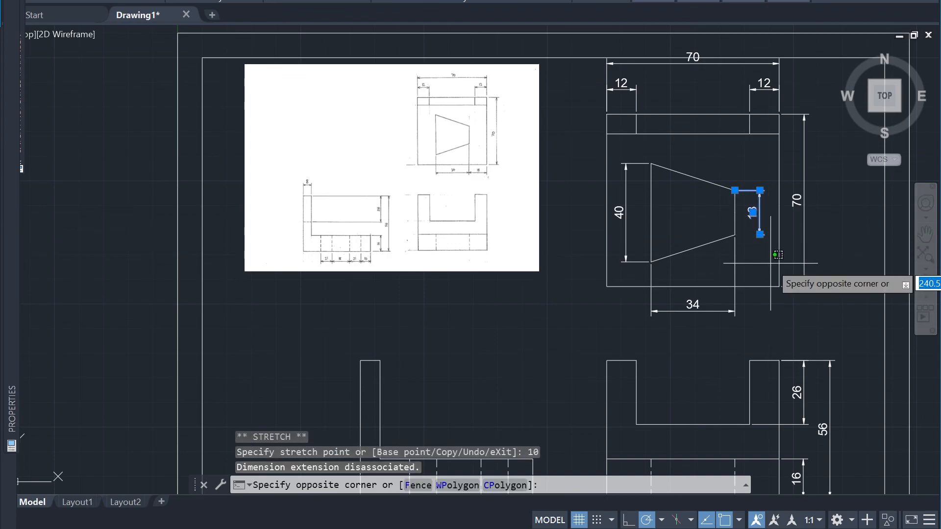
pyautogui.press('Escape')
pyautogui.press('Escape')
# Delete the dimension of the trapezoid's short right edge
pyautogui.click(730, 182)
pyautogui.click(775, 247)
pyautogui.press('Delete')
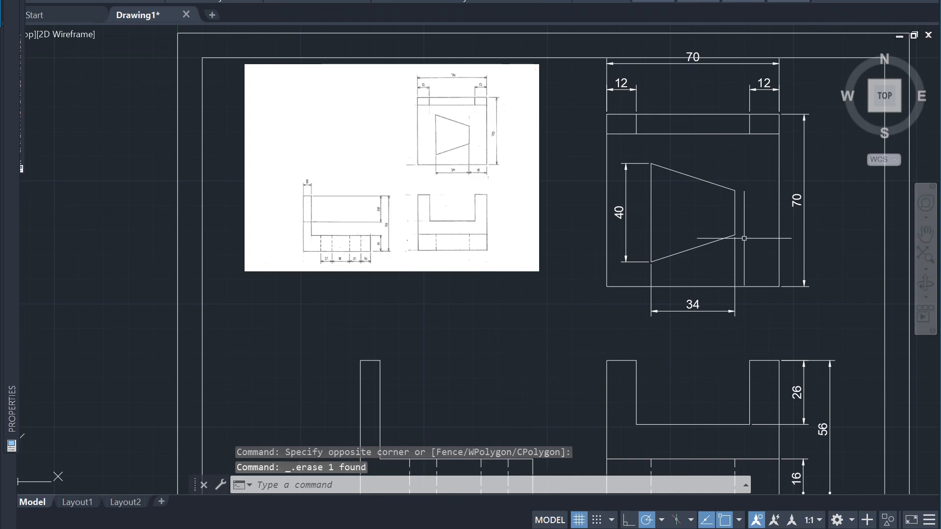
pyautogui.press('space')
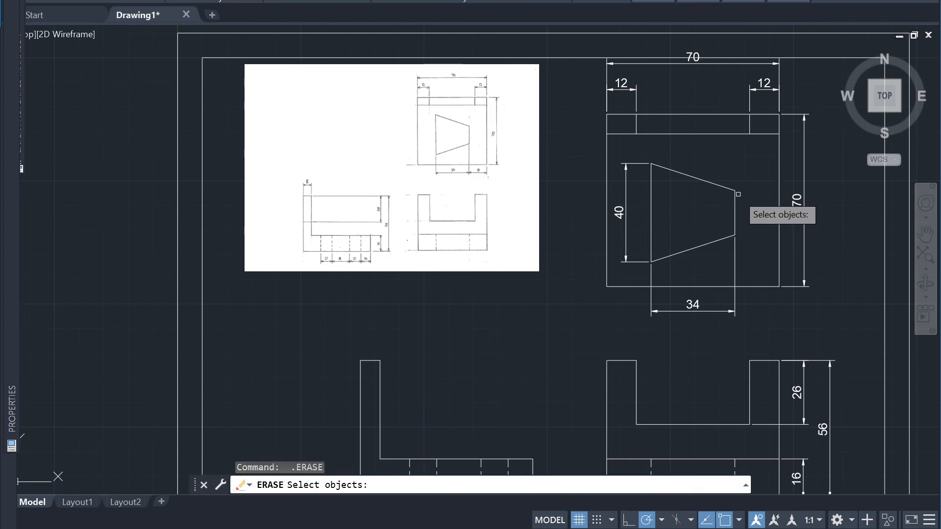
pyautogui.press('Escape')
# Dimension the trapezoid's short right edge, placing the dimension line 10 to the right of it
pyautogui.write('dim')
pyautogui.press('space')
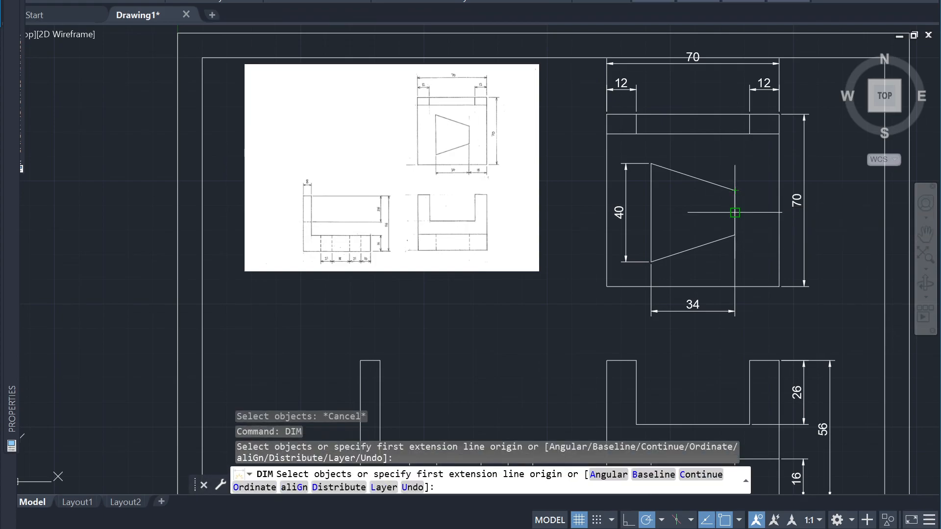
pyautogui.click(735, 235)
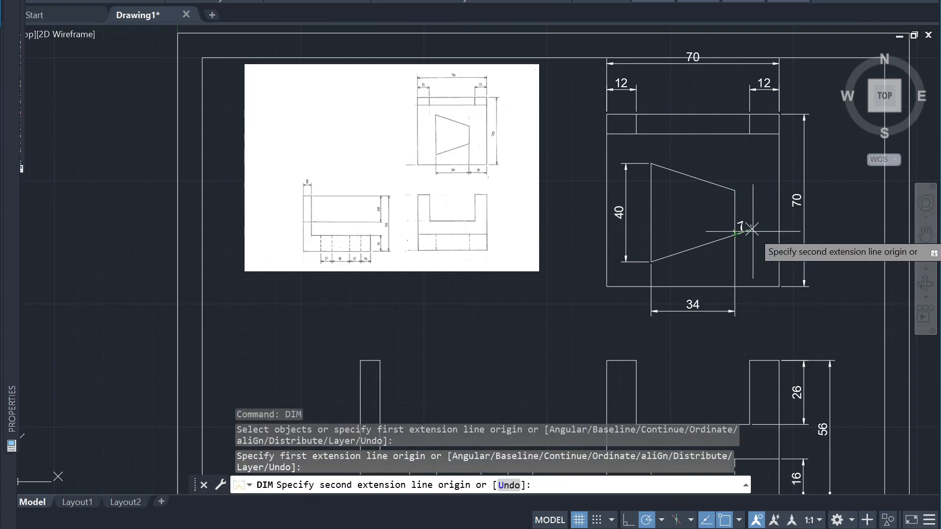
pyautogui.click(735, 190)
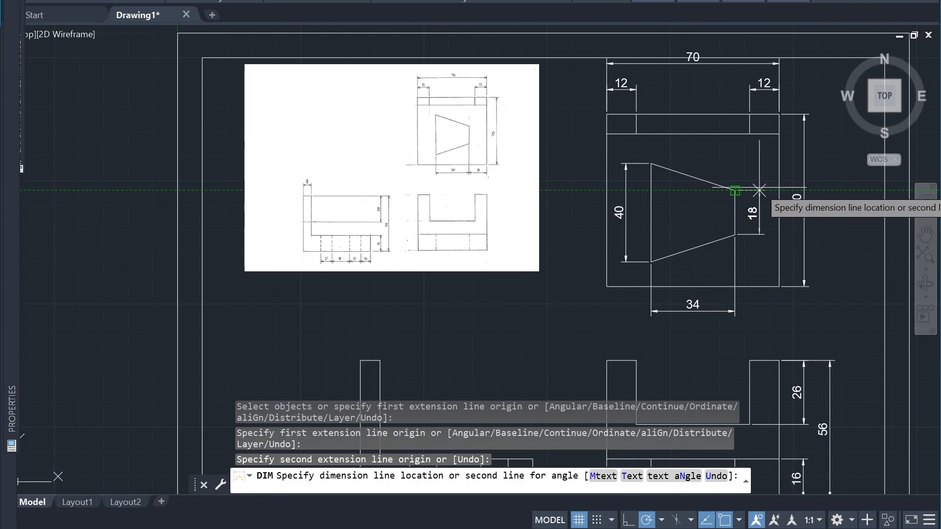
pyautogui.write('10')
pyautogui.press('Return')
pyautogui.scroll(-2, 749, 326)
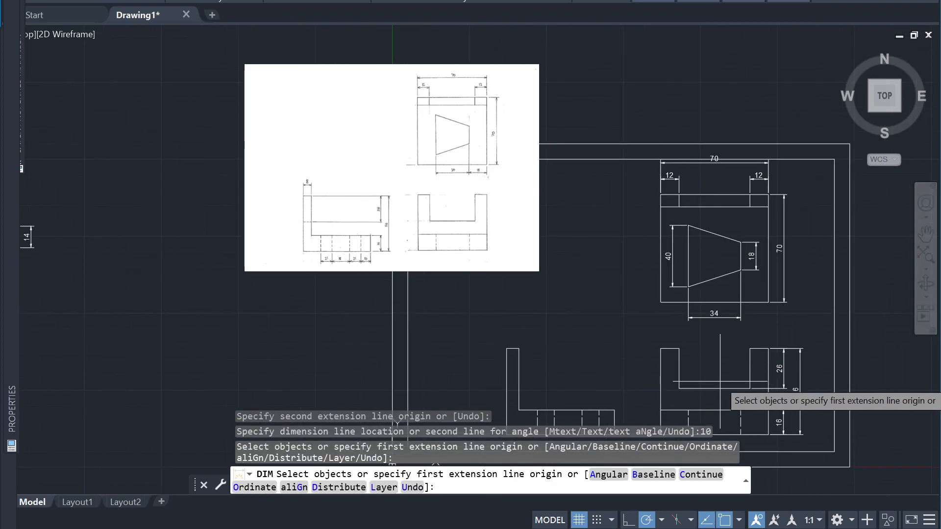
# Move the trapezoid's width dimension about 15 straight up, so that it lies inside the top view above its lower edge
pyautogui.scroll(4, 720, 381)
pyautogui.scroll(-2, 712, 363)
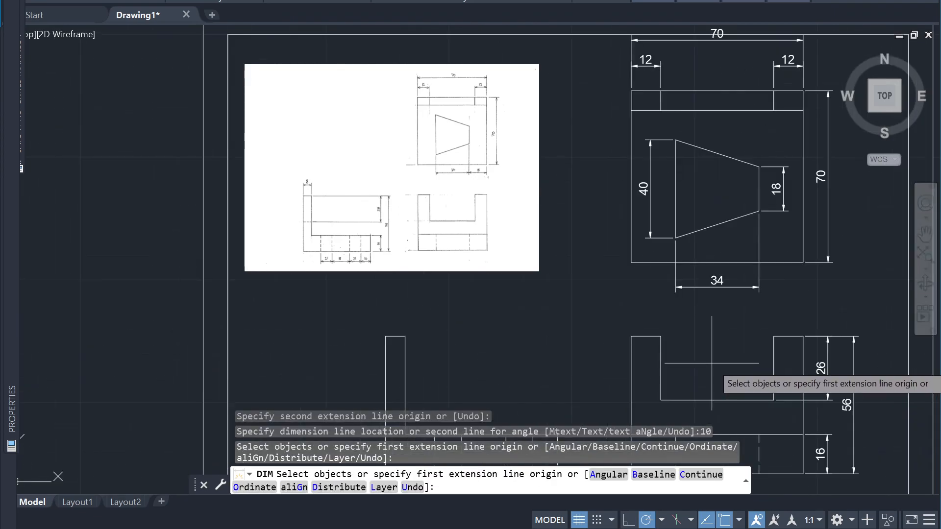
pyautogui.scroll(3, 777, 298)
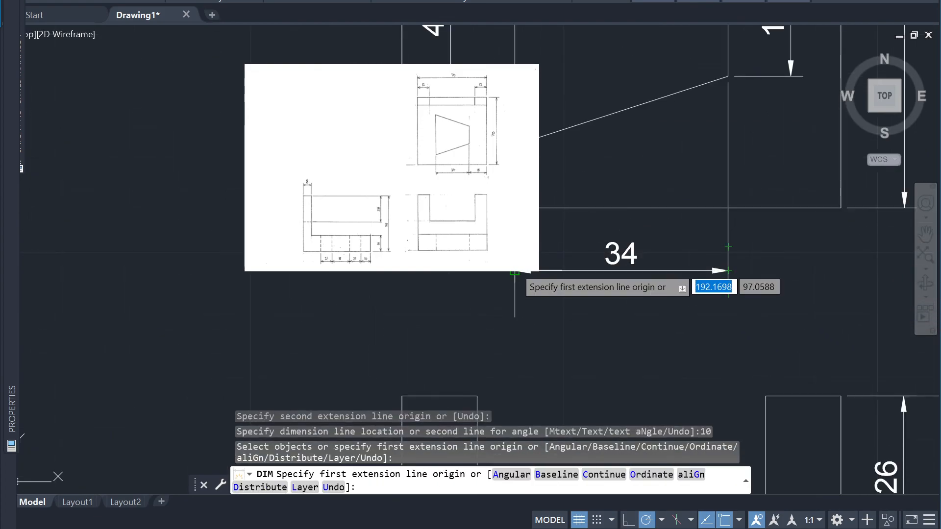
pyautogui.click(515, 272)
pyautogui.press('Escape')
pyautogui.click(592, 275)
pyautogui.click(592, 258)
pyautogui.press('Return')
pyautogui.click(728, 271)
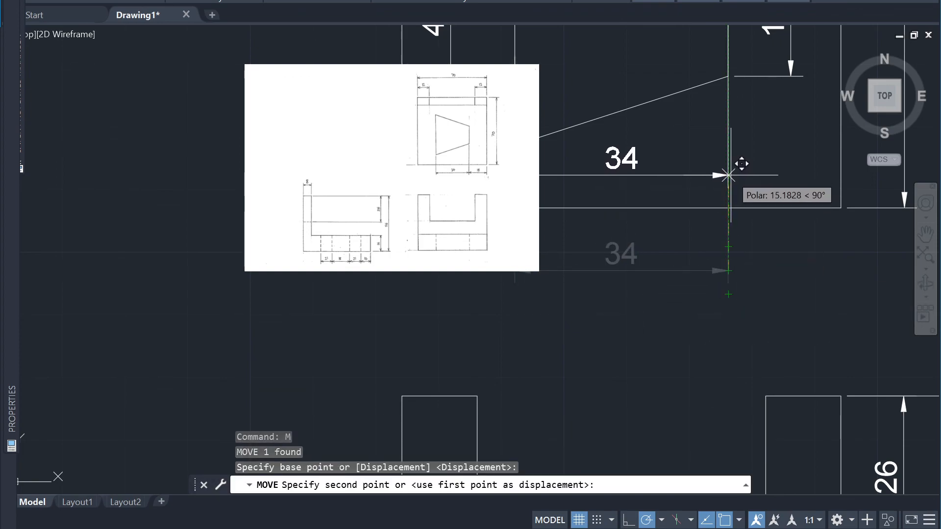
pyautogui.click(729, 175)
pyautogui.press('Escape')
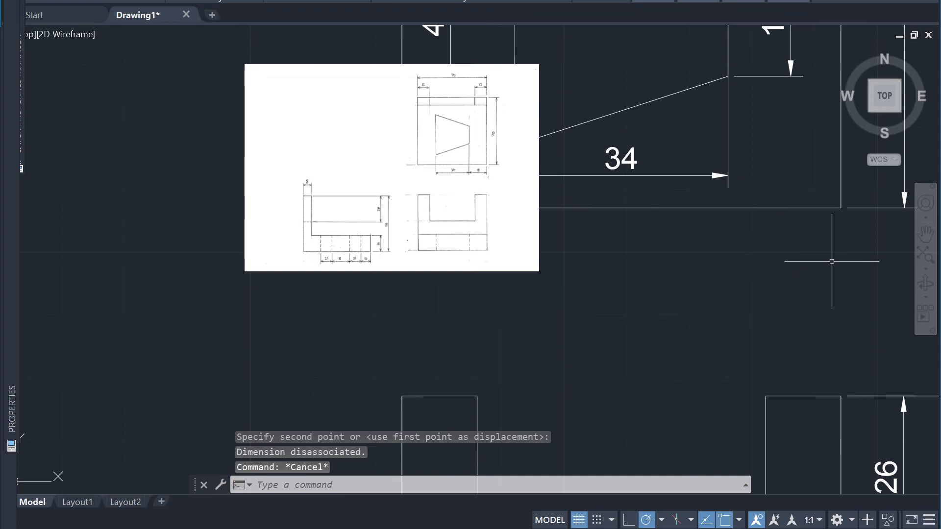
pyautogui.scroll(-3, 753, 276)
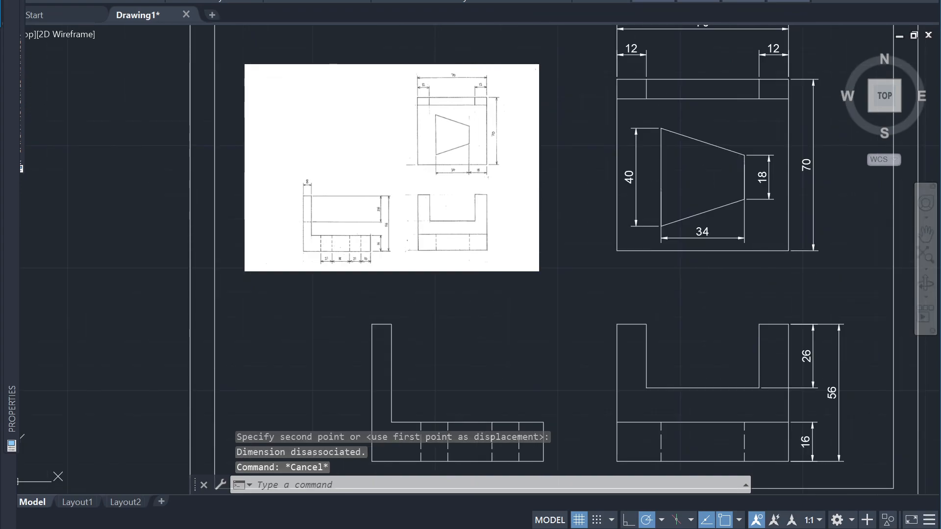
# Dimension the horizontal distance from the trapezoid's lower right corner to the view's right edge, in line with the trapezoid's width dimension
pyautogui.scroll(4, 753, 211)
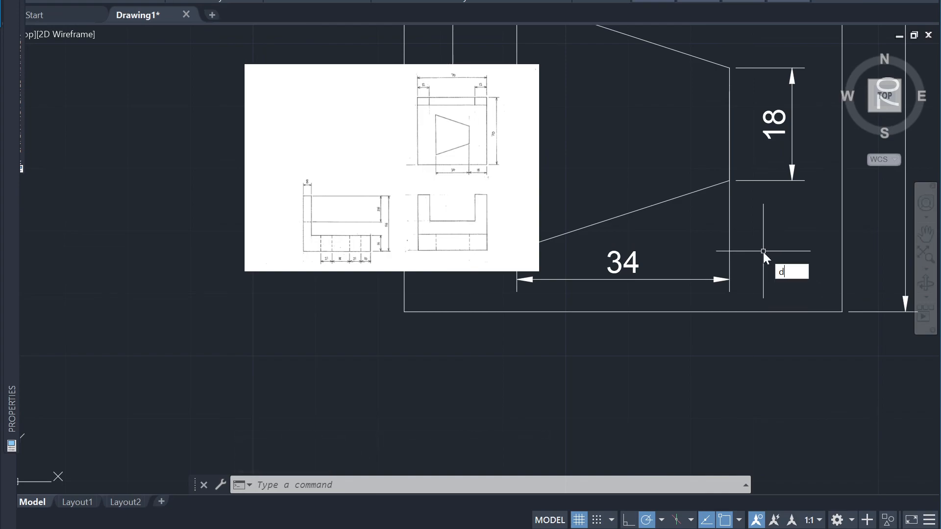
pyautogui.write('im')
pyautogui.press('Return')
pyautogui.click(731, 186)
pyautogui.press('Escape')
pyautogui.click(730, 181)
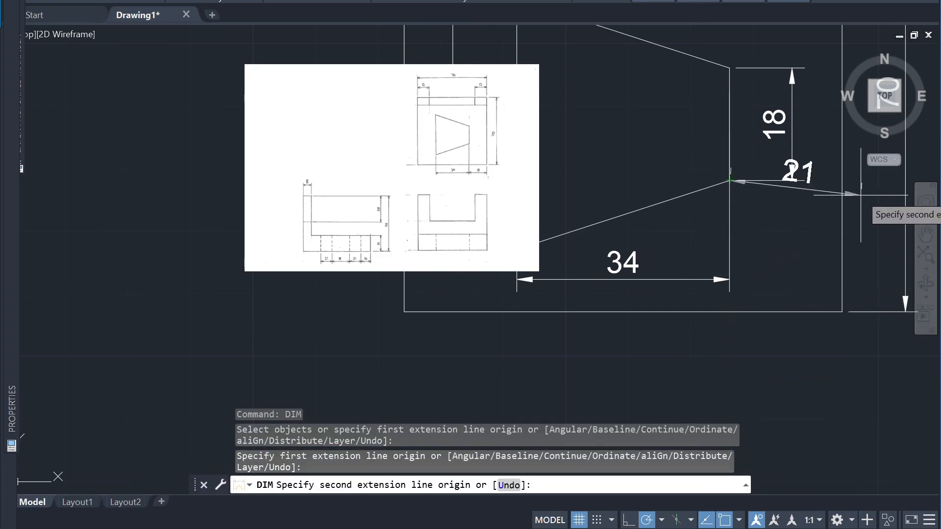
pyautogui.click(842, 312)
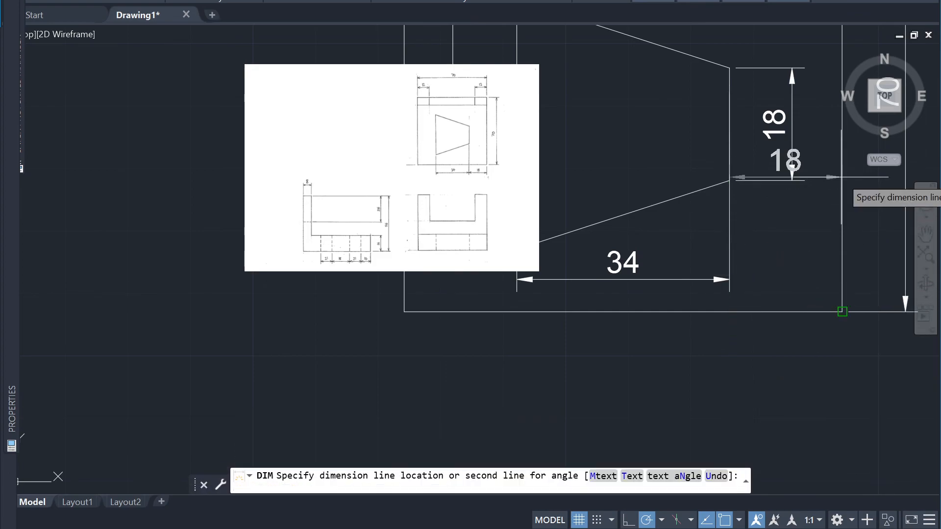
pyautogui.click(744, 281)
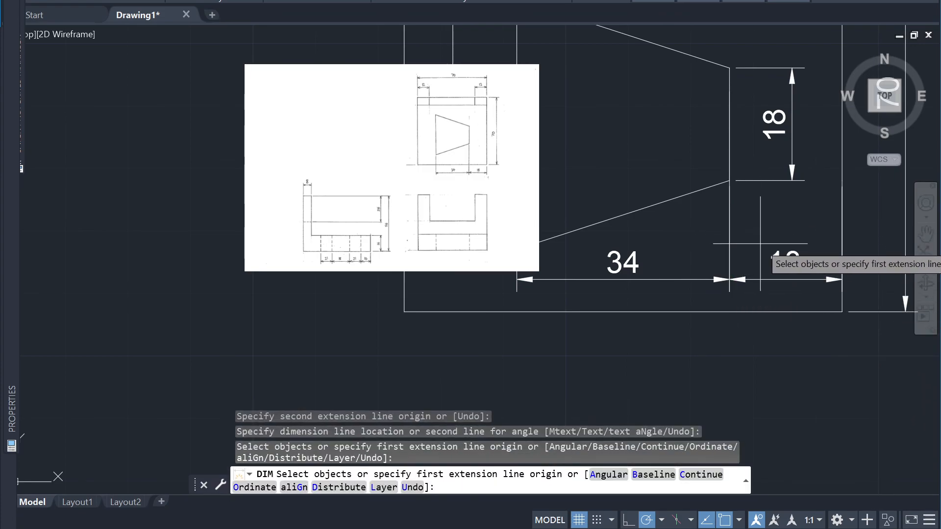
# Delete the horizontal dimension between the trapezoid and the view's right edge
pyautogui.click(748, 225)
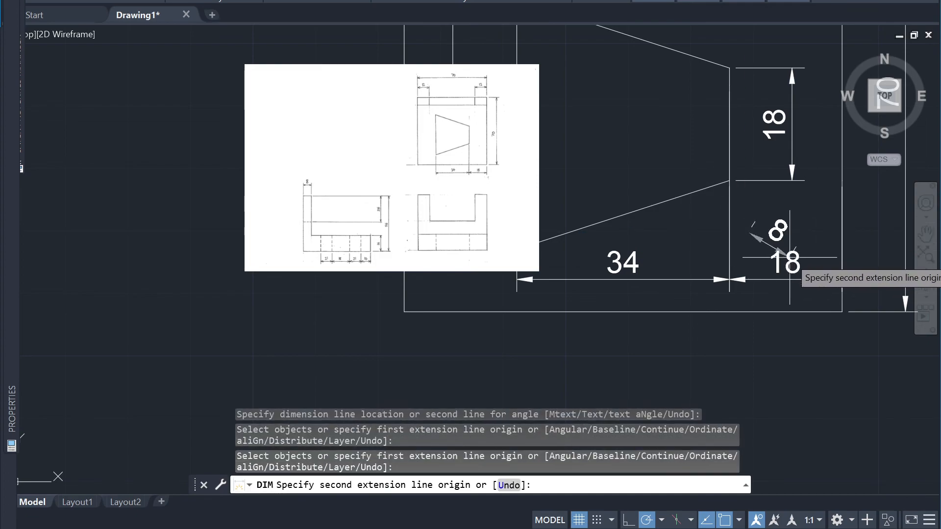
pyautogui.press('Escape')
pyautogui.click(812, 286)
pyautogui.click(790, 262)
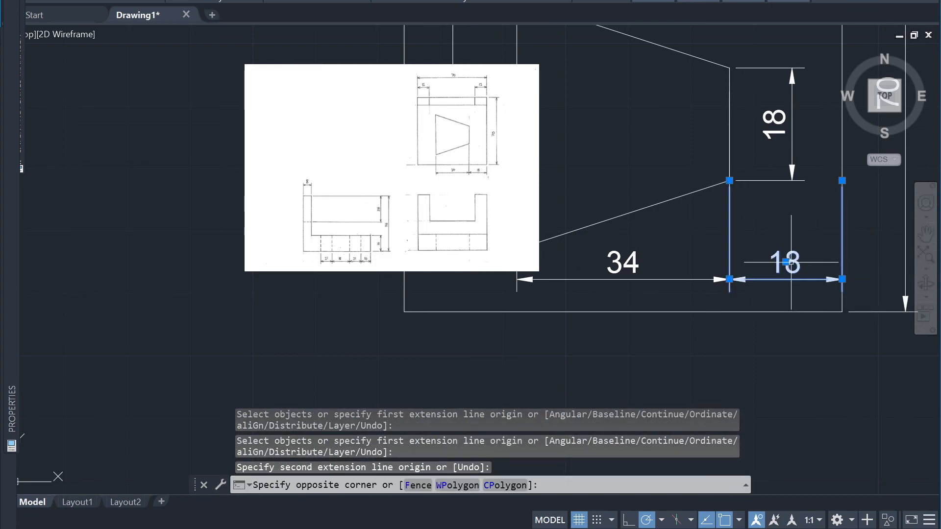
pyautogui.press('Delete')
# Stretch both extension line origins of the trapezoid's width dimension down onto the trapezoid's lower corners
pyautogui.click(757, 240)
pyautogui.click(728, 82)
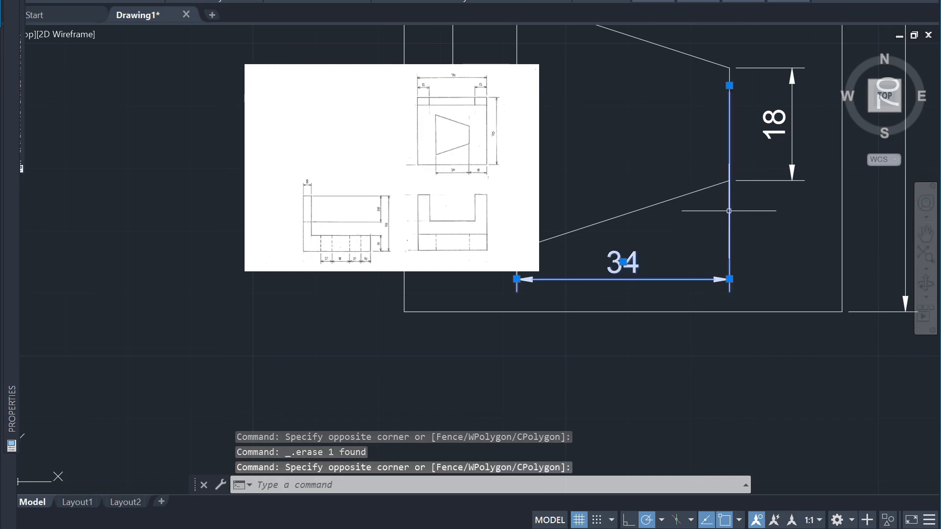
pyautogui.click(729, 85)
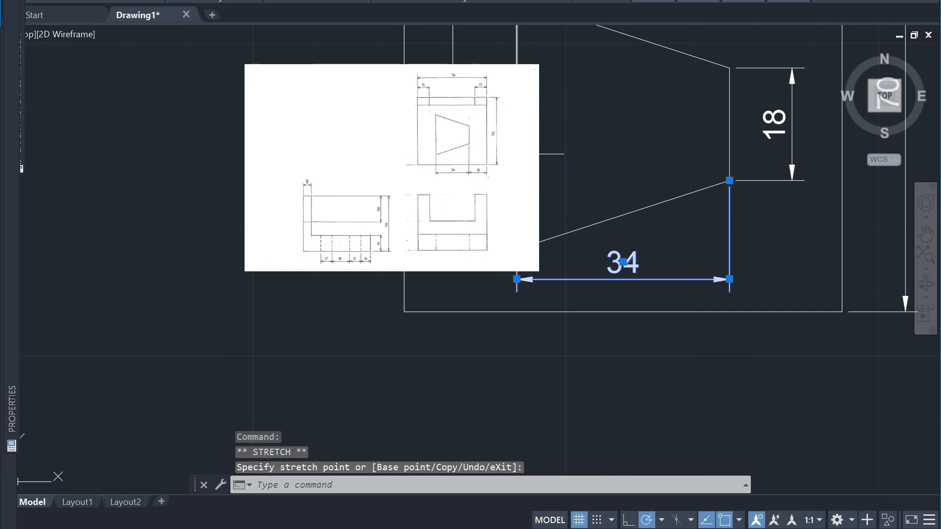
pyautogui.click(517, 154)
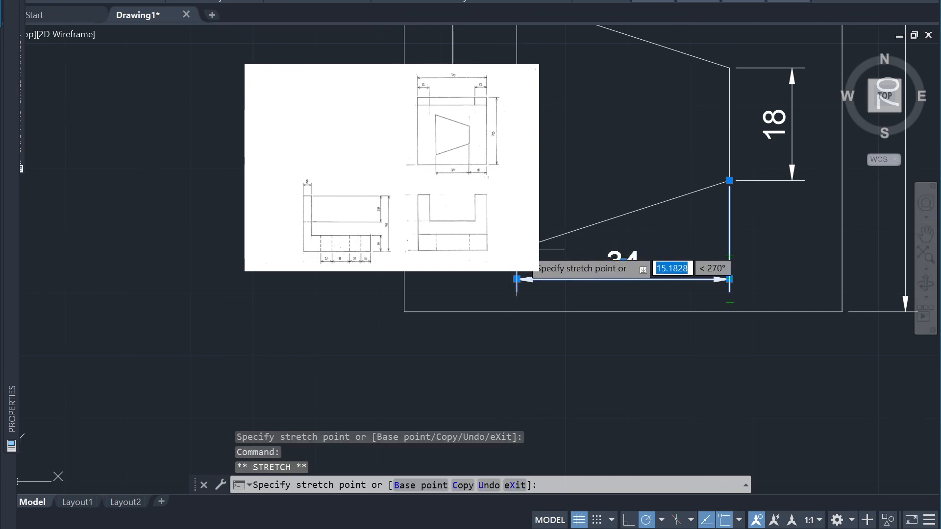
pyautogui.click(517, 249)
pyautogui.press('Escape')
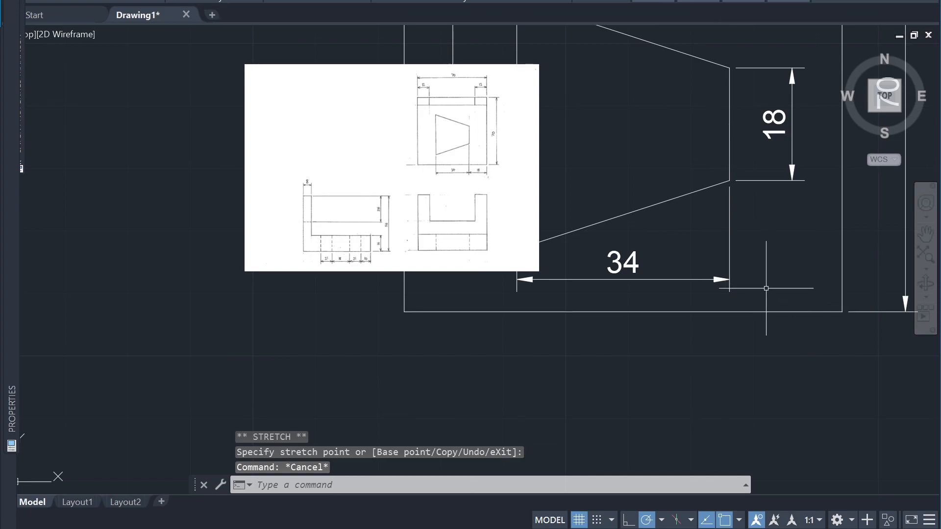
# Dimension from the right end of the trapezoid's width dimension to the view's right edge, keeping both dimension lines aligned
pyautogui.write('im')
pyautogui.press('Return')
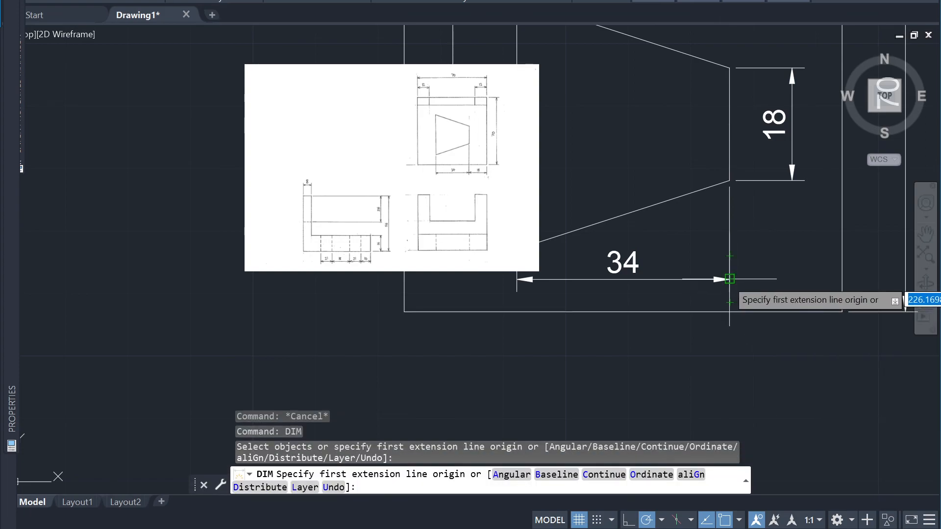
pyautogui.click(730, 280)
pyautogui.click(842, 280)
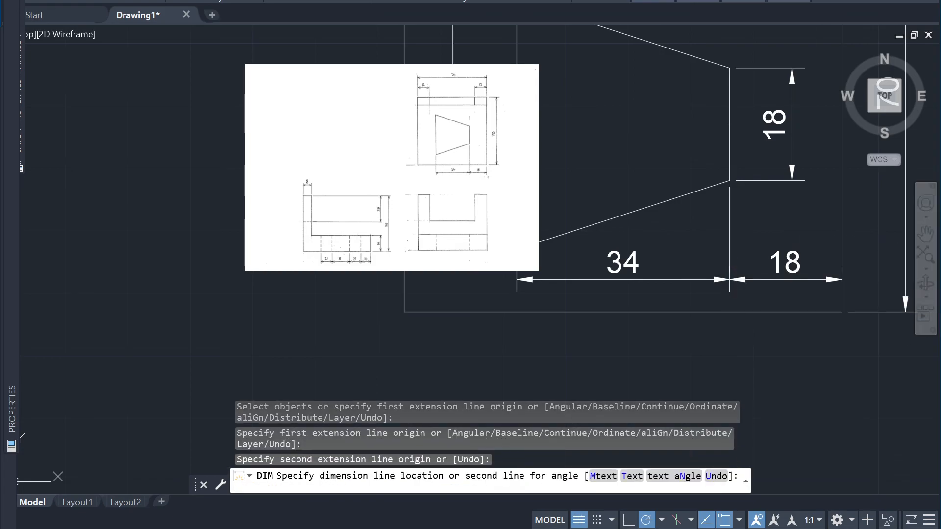
pyautogui.click(789, 281)
pyautogui.scroll(-2, 765, 382)
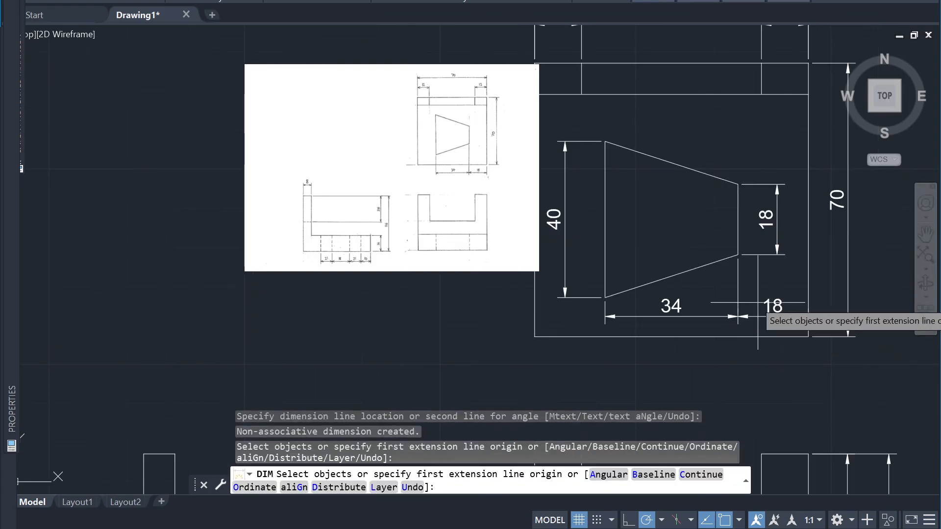